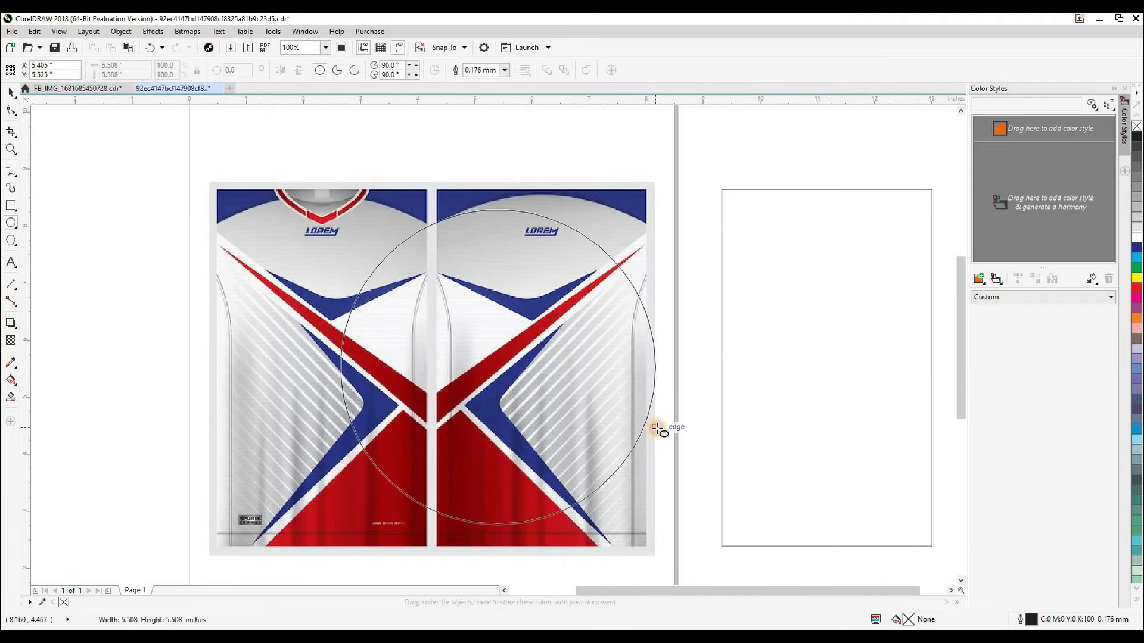
Move the empty panel rectangle 5 in left so it sits over the jersey's back panel.
key("space")
left_click(758, 292)
key("Left")
left_click(728, 290)
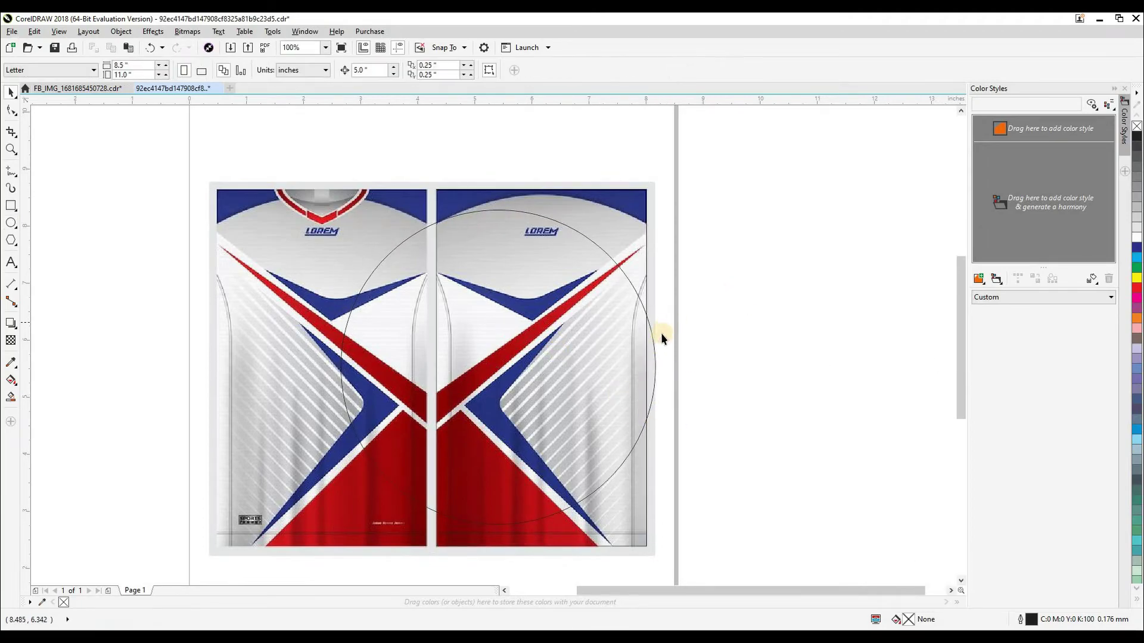
Center the ellipse horizontally on the back panel rectangle.
left_click(652, 341)
left_click(620, 253, "shift")
key("c")
left_click(762, 307)
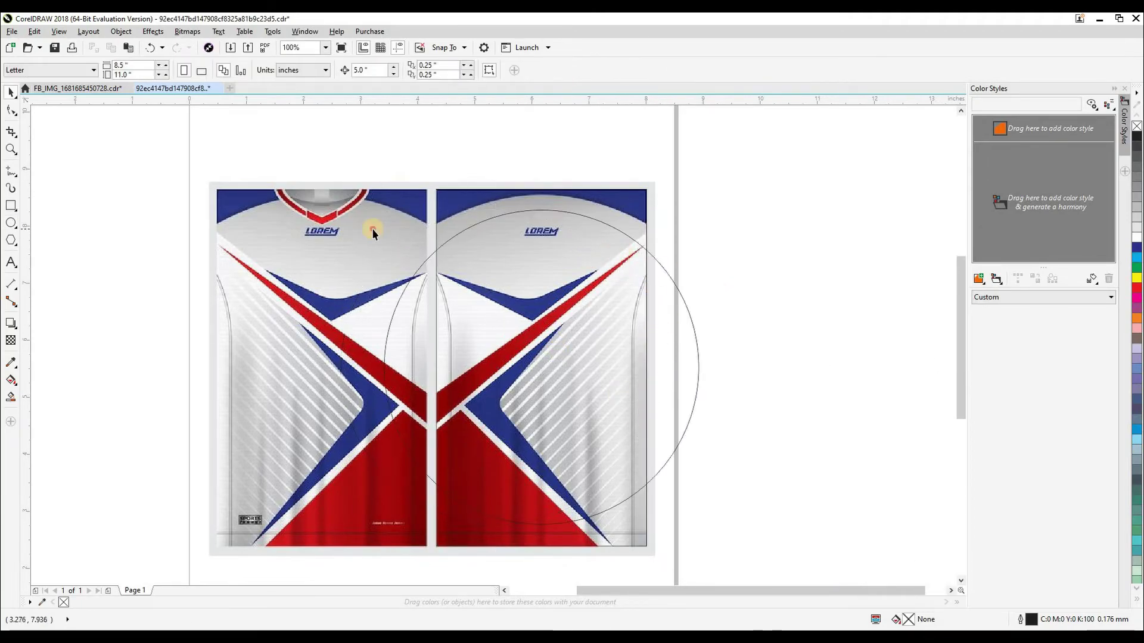
Lock the jersey reference image in place.
left_click(372, 228)
right_click(373, 228)
left_click(419, 434)
left_click(771, 380)
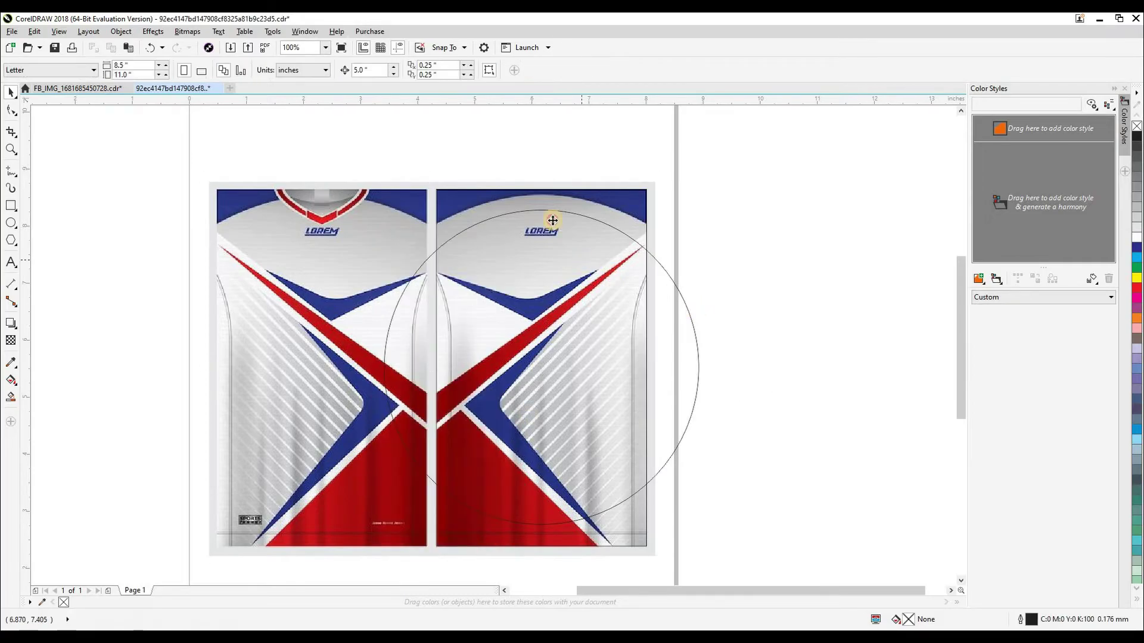
Raise the ellipse to the back panel's shoulder arc and widen it to about 6.31 in so its curve follows the arc.
left_click(540, 211)
scroll(539, 211, "up", 2)
left_click_drag(608, 243, 606, 244)
scroll(605, 244, "down", 1)
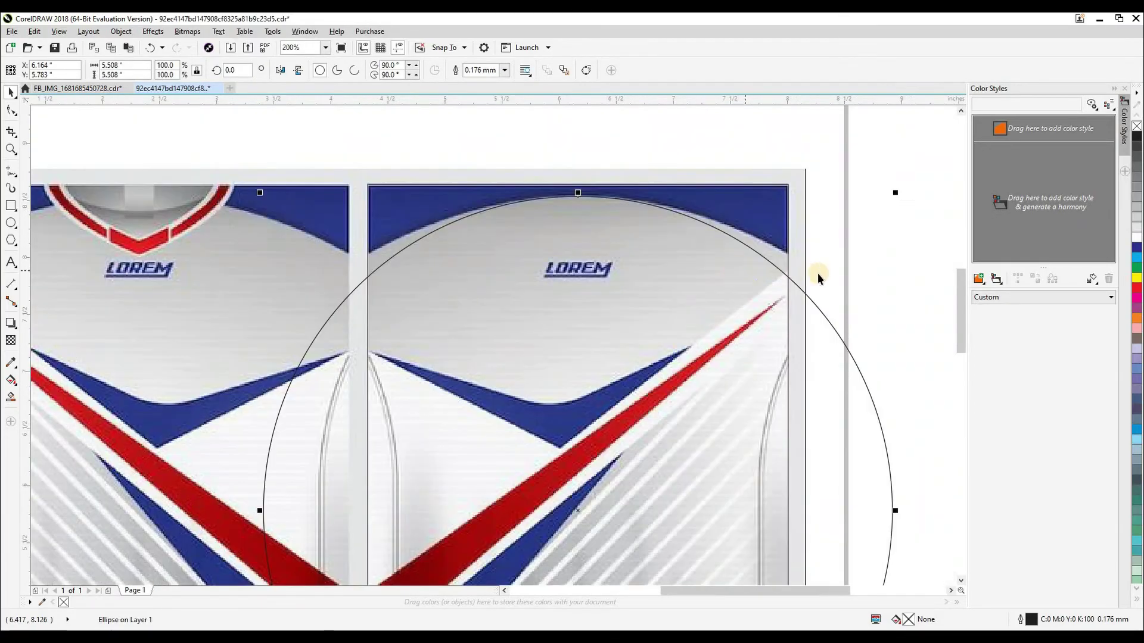
left_click(911, 509)
left_click_drag(900, 512, 914, 475)
left_click(868, 475)
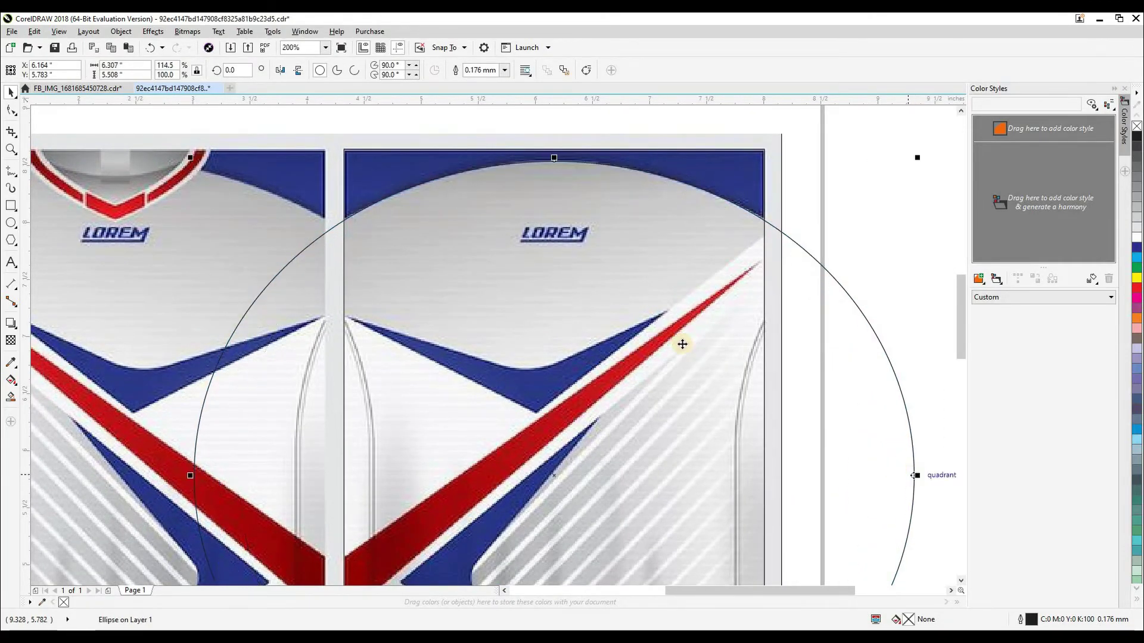
Smart-fill the blue shoulder area above the arc in grey and move the filled piece 5 in right, off the page.
key("s")
left_click(703, 171)
key("space")
scroll(469, 226, "down", 2)
key("Right")
left_click(651, 398)
Delete the ellipse from the back panel.
key("z")
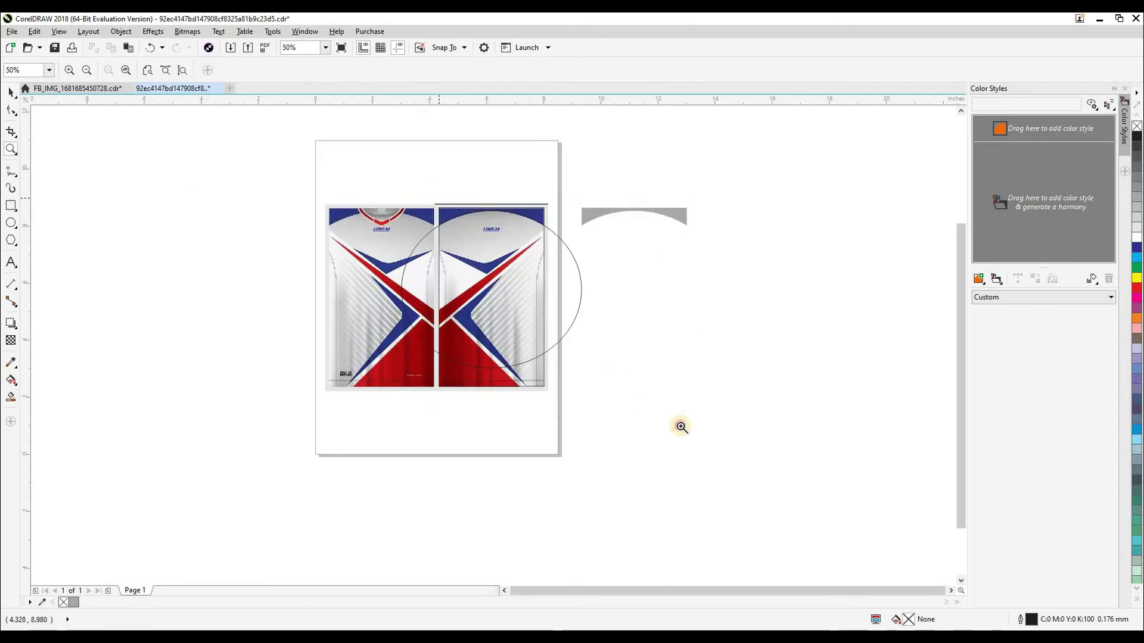
left_click_drag(439, 199, 680, 426)
left_click(538, 338)
key("Delete")
Trace a Bézier line along the lower edge of the back panel's blue chevron, from the inner panel edge through the tip to the outer edge.
left_click_drag(562, 370, 718, 401)
mouse_move(457, 383)
left_mouse_down()
mouse_move(467, 302)
mouse_move(466, 404)
mouse_move(457, 337)
mouse_move(463, 374)
left_mouse_up()
scroll(498, 198, "up", 1)
key("b")
scroll(361, 356, "up", 2)
scroll(358, 358, "down", 3)
scroll(340, 348, "up", 1)
scroll(337, 344, "up", 4)
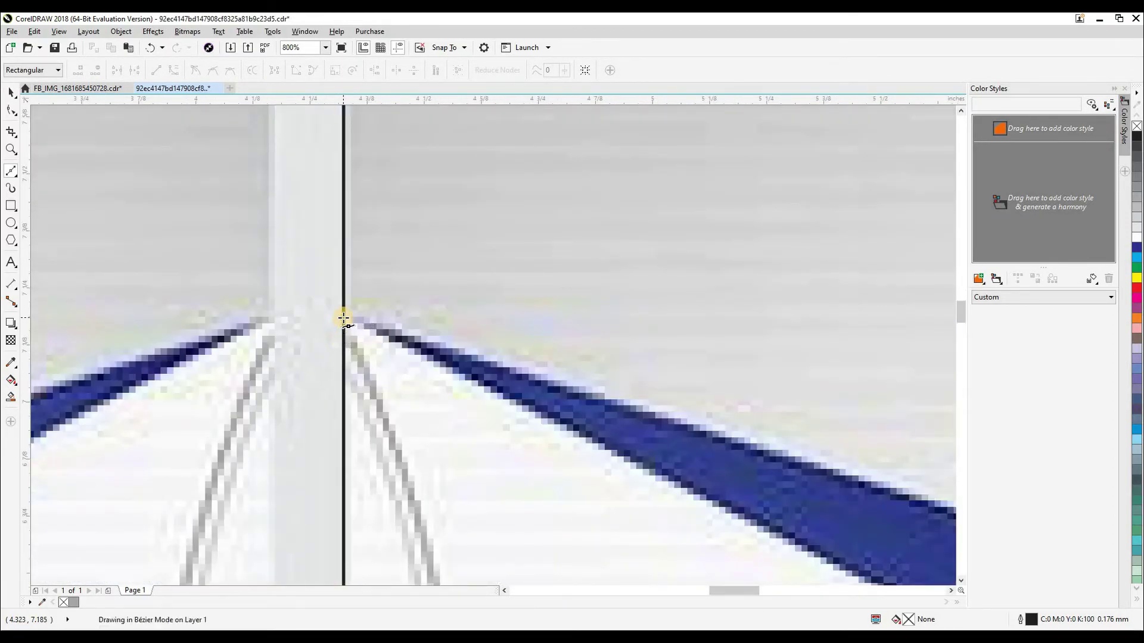
left_click(343, 319)
scroll(343, 319, "down", 4)
scroll(544, 417, "up", 2)
left_click(546, 418)
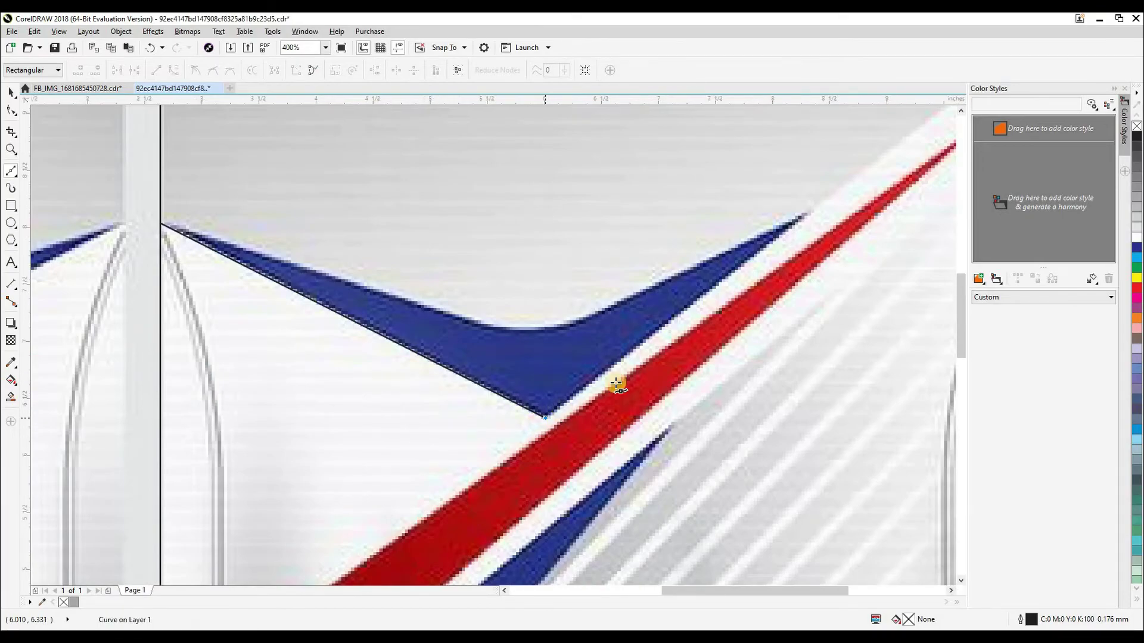
scroll(595, 357, "down", 2)
scroll(770, 235, "up", 2)
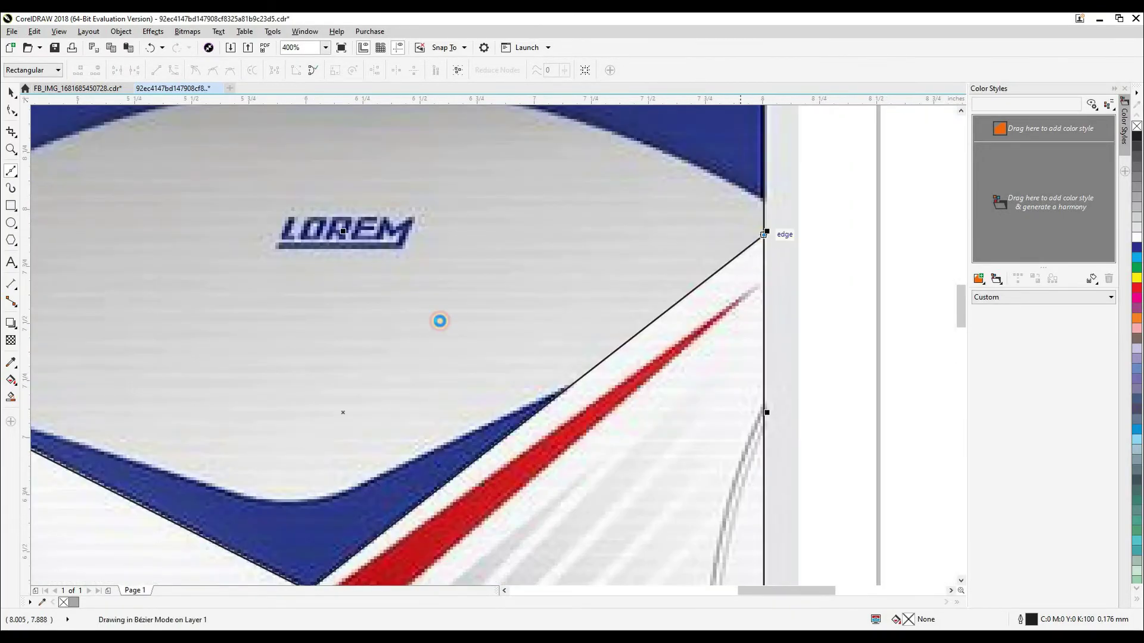
scroll(440, 322, "down", 2)
Smart-fill the panel area above the traced line, move it 5 in right, and color it light blue behind the grey arc piece.
key("space")
key("s")
left_click(435, 306)
key("space")
key("Right")
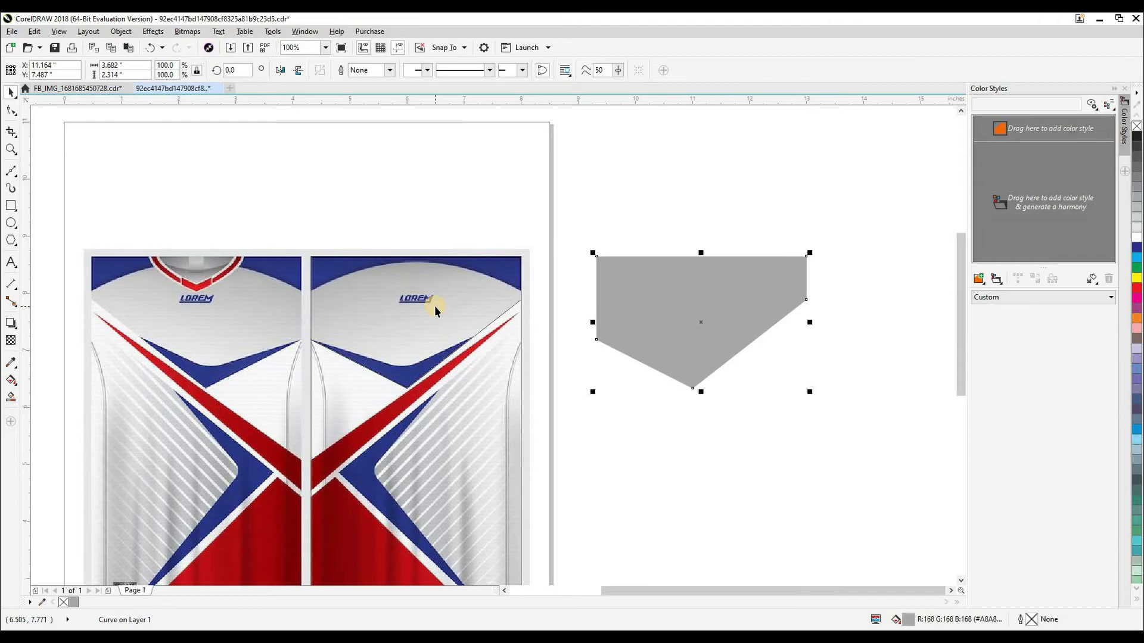
left_click(1138, 259)
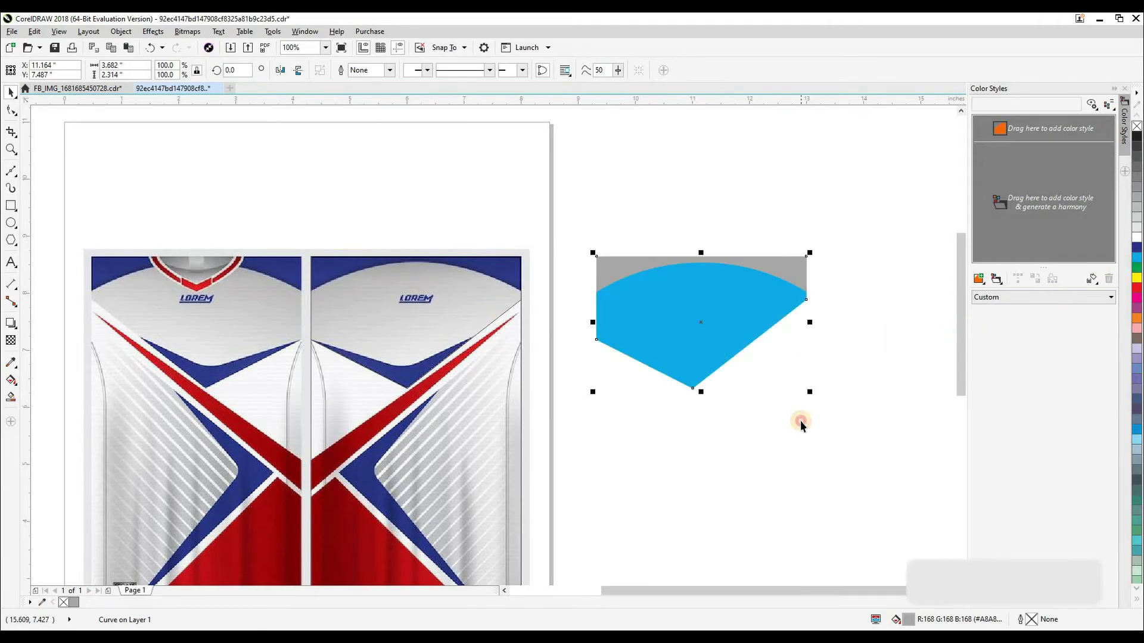
left_click(799, 421)
Draw a three-node Bézier line along the upper edge of the blue chevron, meeting the traced lower line at both ends.
scroll(381, 365, "up", 2)
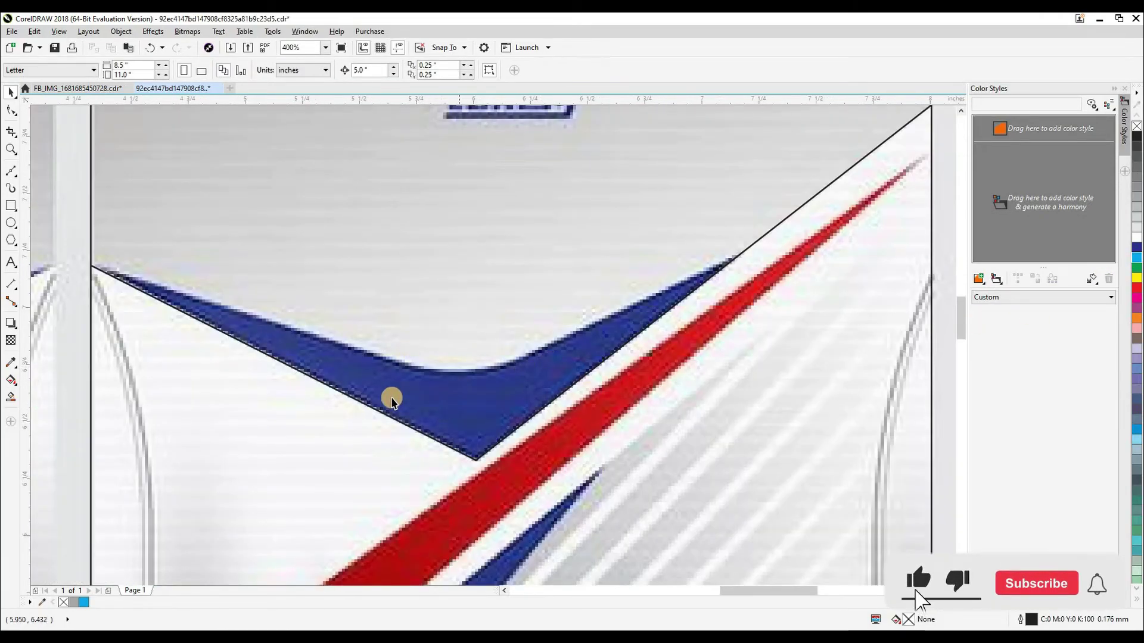
key("F10")
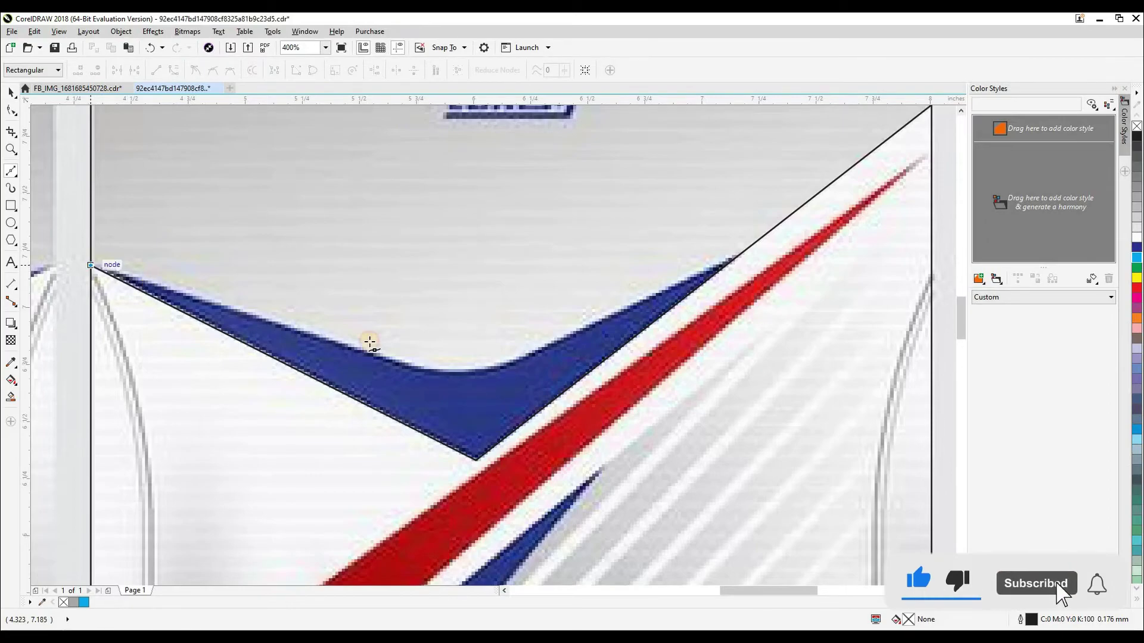
left_click(463, 372)
left_click(738, 255)
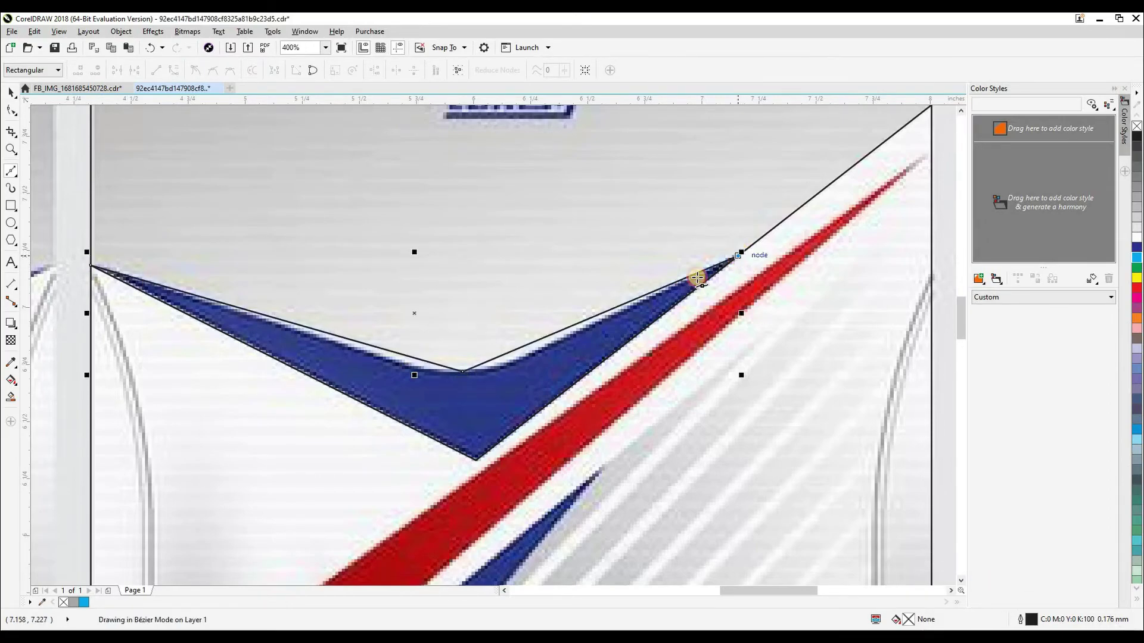
Convert the chevron's upper line to curves with symmetrical nodes and adjust the middle handle to follow the bend.
key("F10")
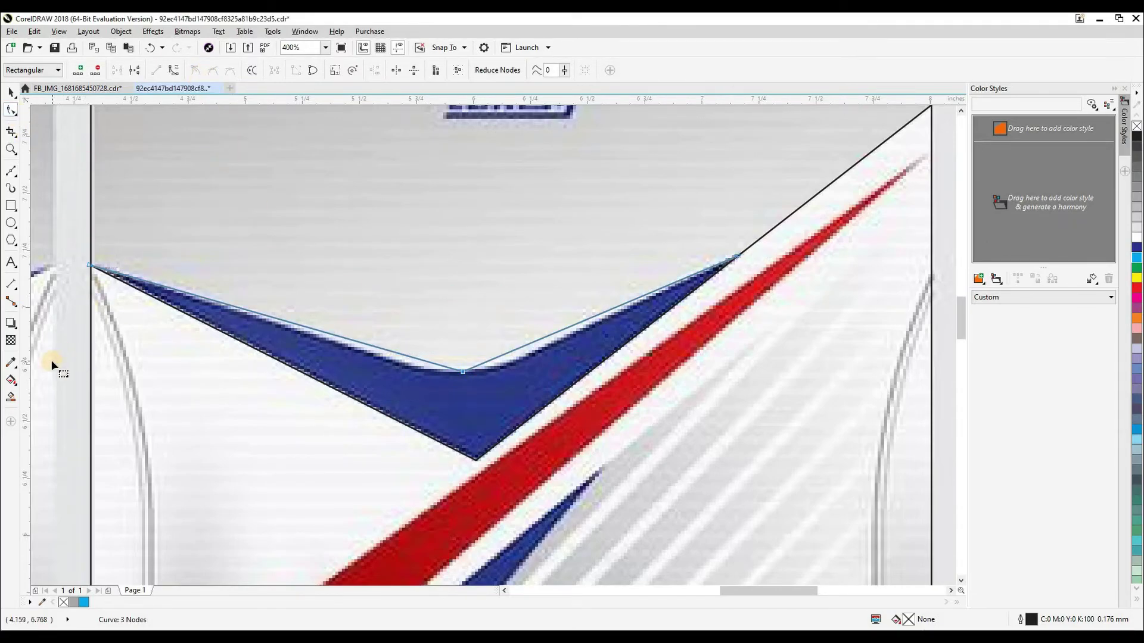
left_click_drag(684, 134, 823, 159)
left_click(173, 71)
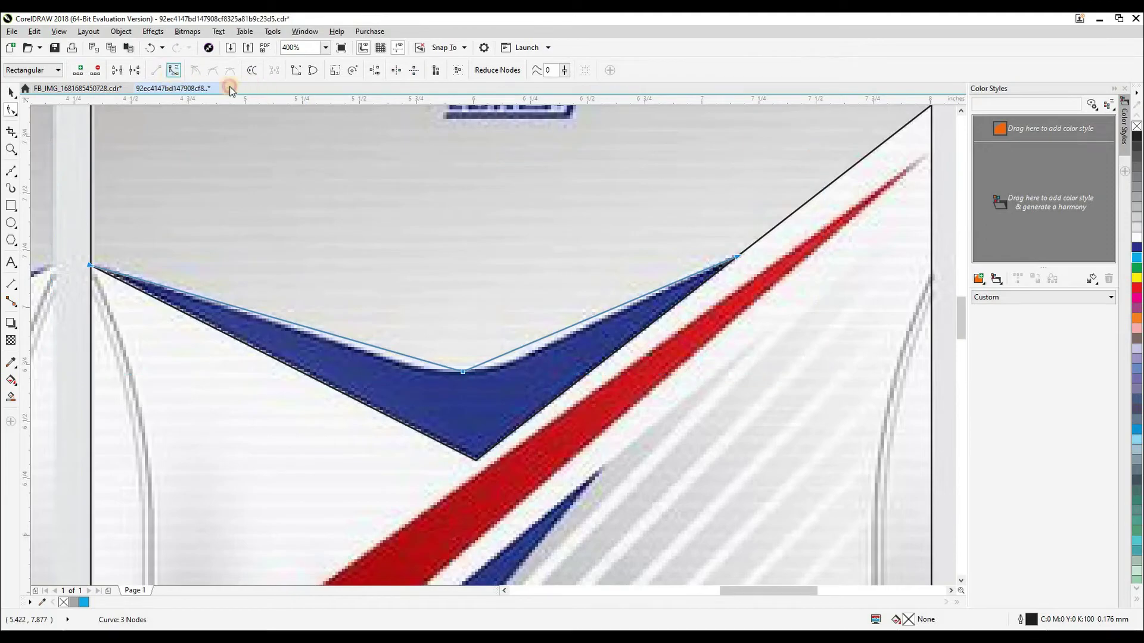
left_click(230, 69)
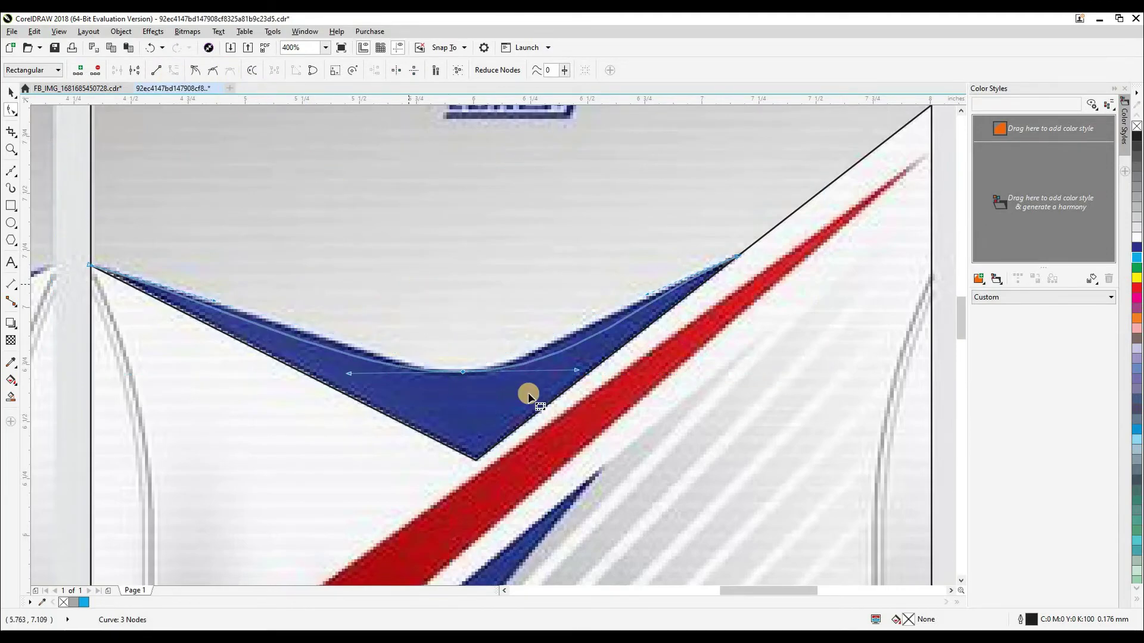
left_click_drag(574, 373, 521, 372)
Smart-fill the chevron in grey and move the filled piece 5 in right onto the light blue shape.
key("space")
key("space")
left_click(448, 380)
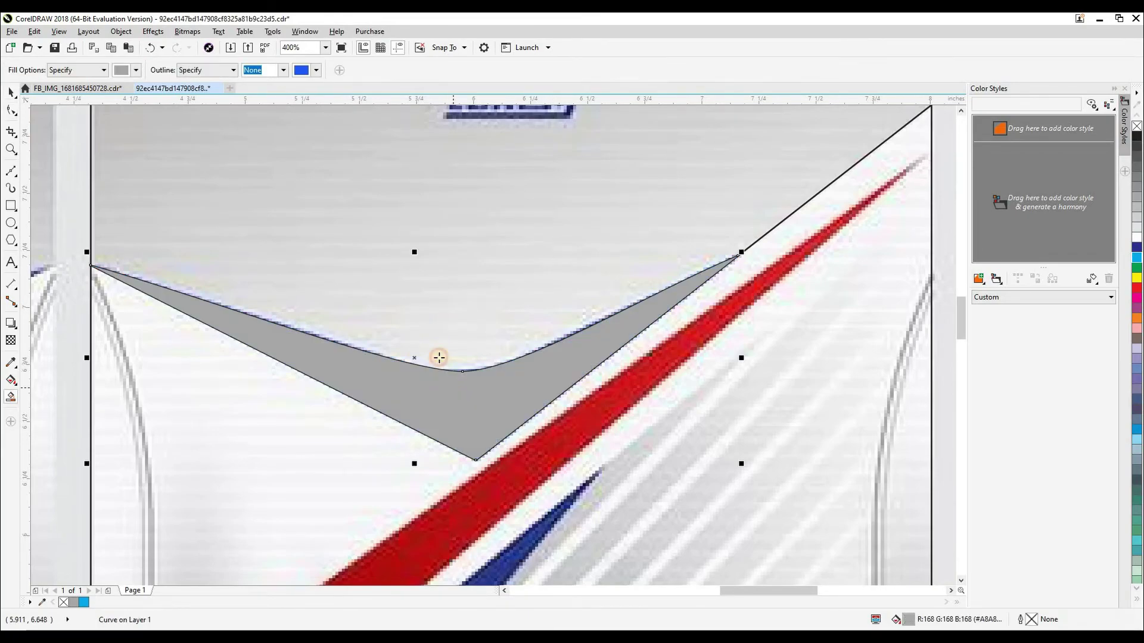
scroll(439, 357, "down", 2)
key("space")
key("Right")
left_click(624, 420)
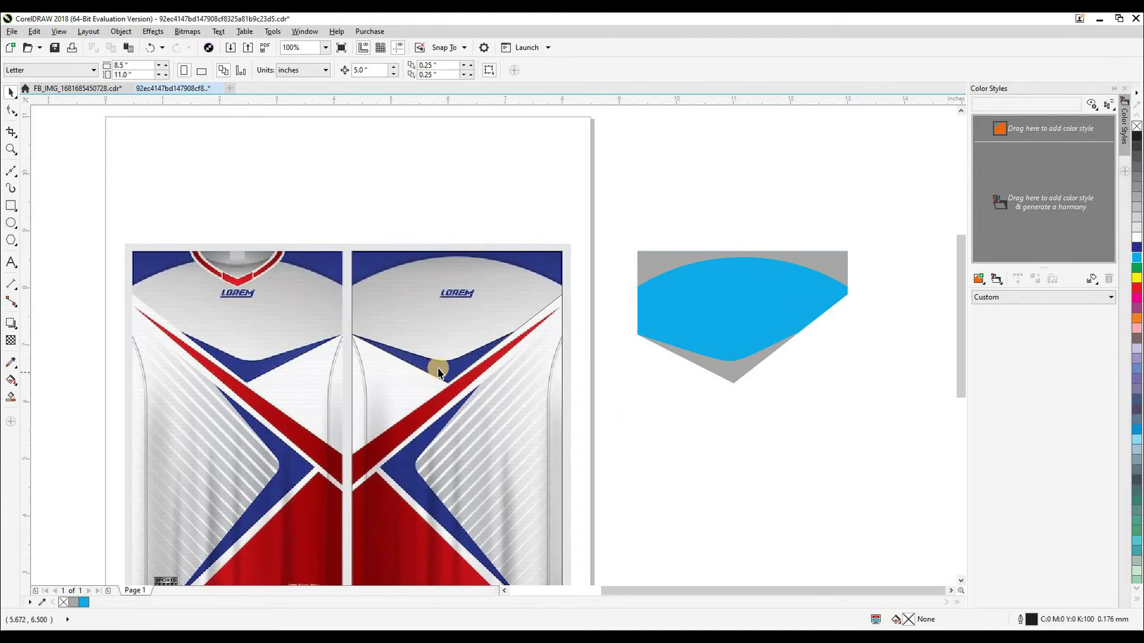
Delete the two traced chevron lines from the back panel.
left_click(439, 362)
key("Delete")
left_click_drag(435, 375, 486, 196)
left_click(575, 145)
key("Delete")
left_click_drag(673, 280, 707, 369)
left_click_drag(569, 251, 587, 216)
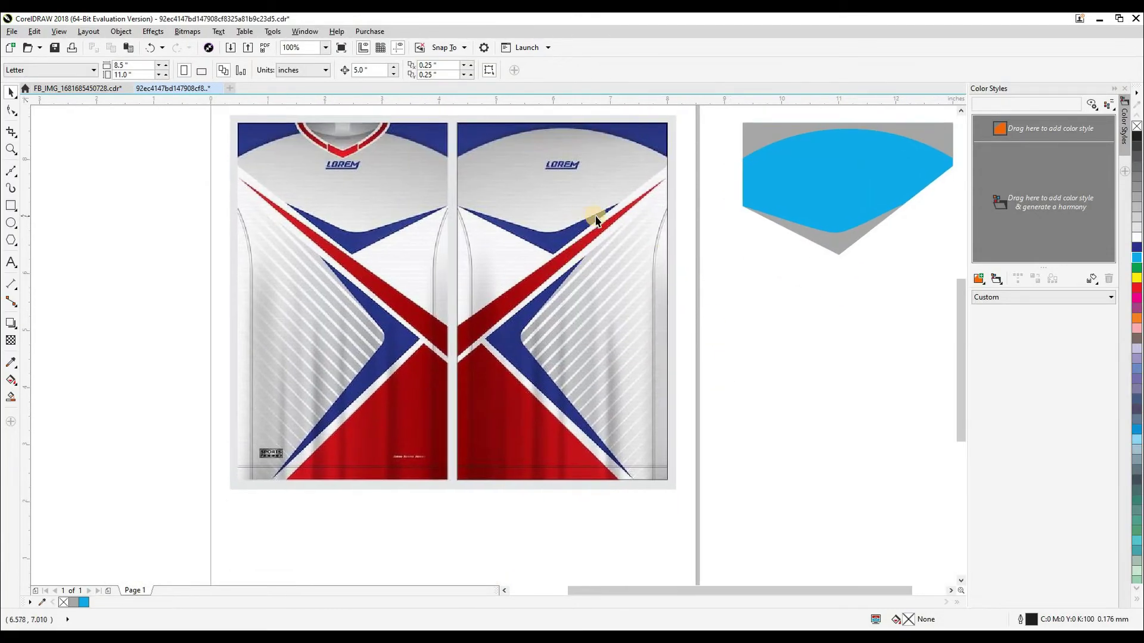
Trace the back panel's red diagonal stripe as a closed three-point Bézier outline.
scroll(610, 216, "up", 1)
left_click_drag(368, 408, 374, 384)
key("F5")
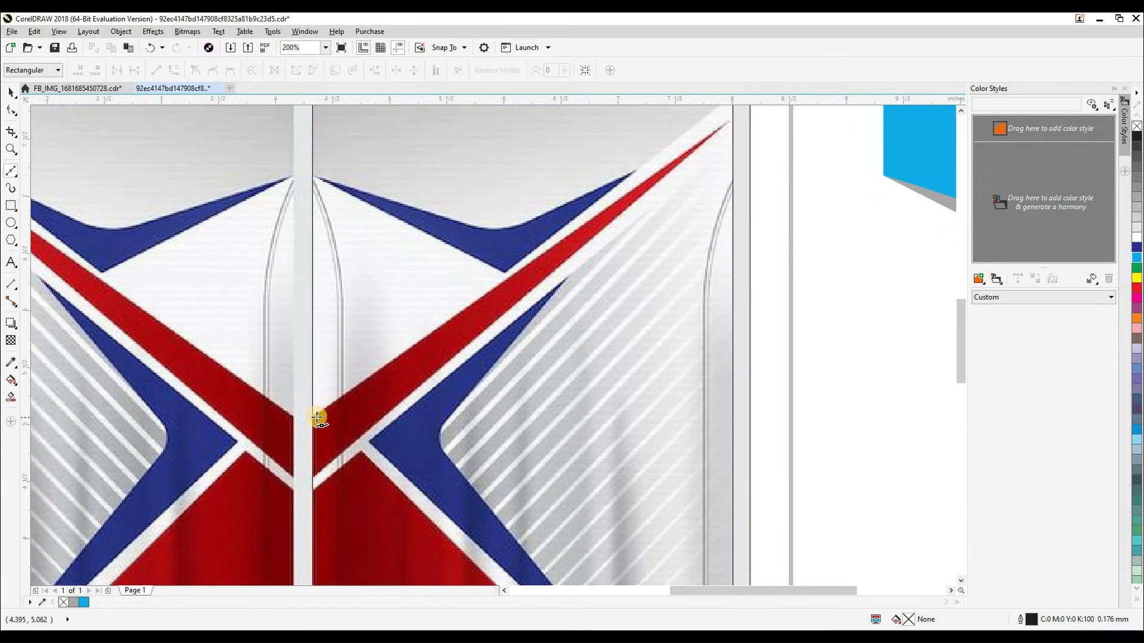
scroll(733, 121, "up", 2)
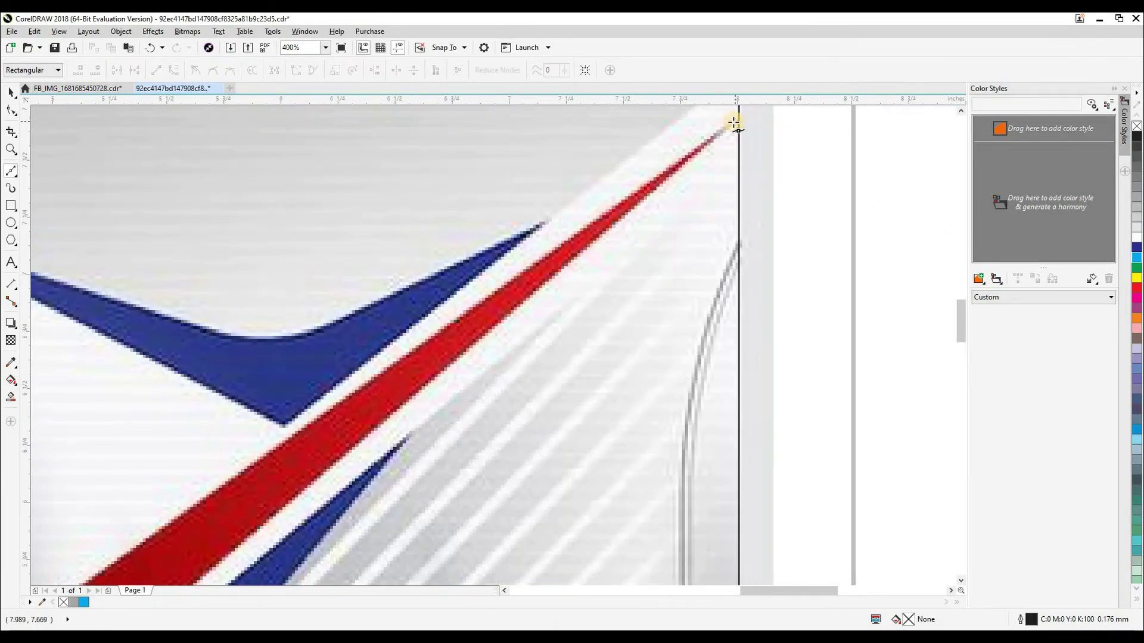
scroll(531, 294, "down", 5)
scroll(485, 346, "up", 7)
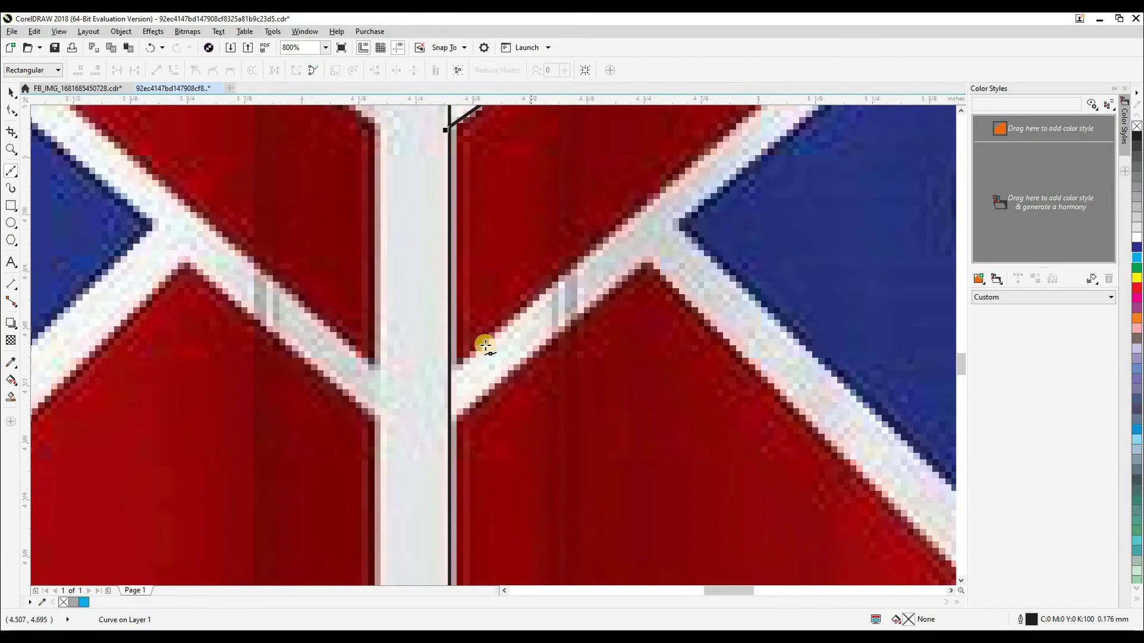
left_click(449, 372)
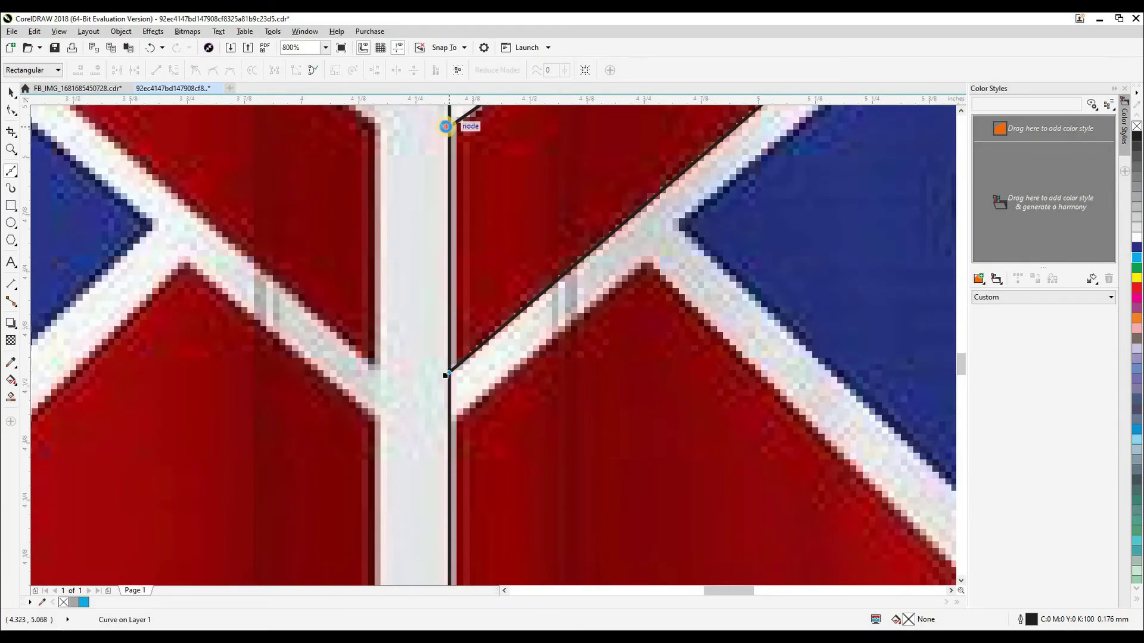
left_click(446, 127)
Move the red stripe's outline 5 in right beneath the other extracted pieces.
key("space")
scroll(422, 254, "down", 3)
key("Right")
left_click_drag(732, 340, 712, 448)
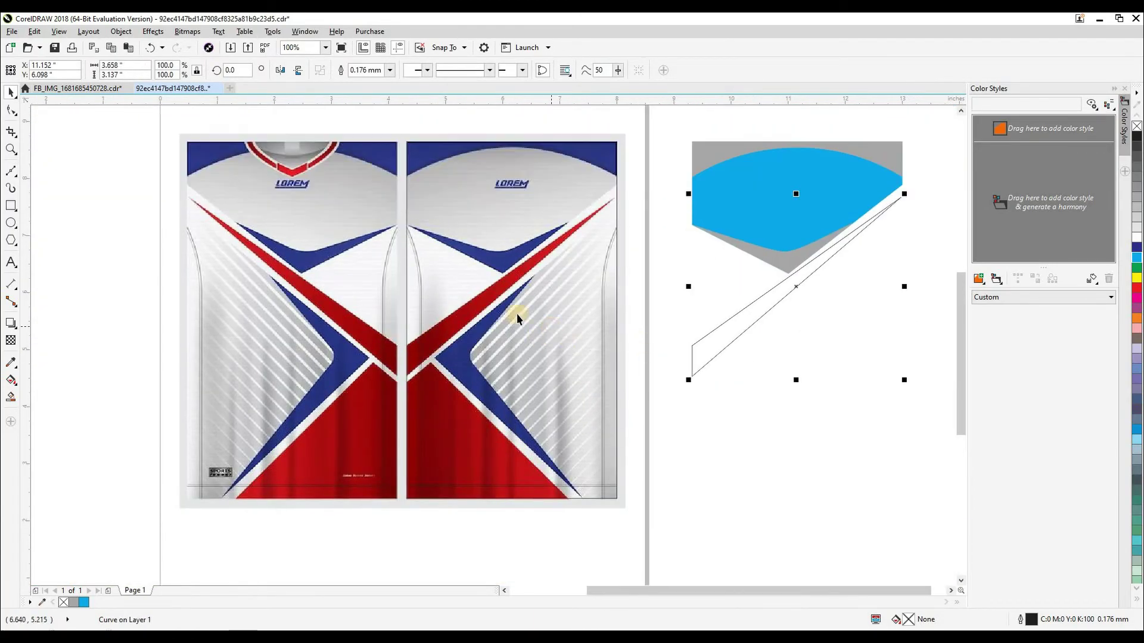
left_click(650, 294)
Trace a closed Bézier shape about 3.68 × 5.14 in covering the back panel below the white diagonal line under the red stripe.
left_click_drag(416, 373, 426, 342)
scroll(432, 360, "up", 1)
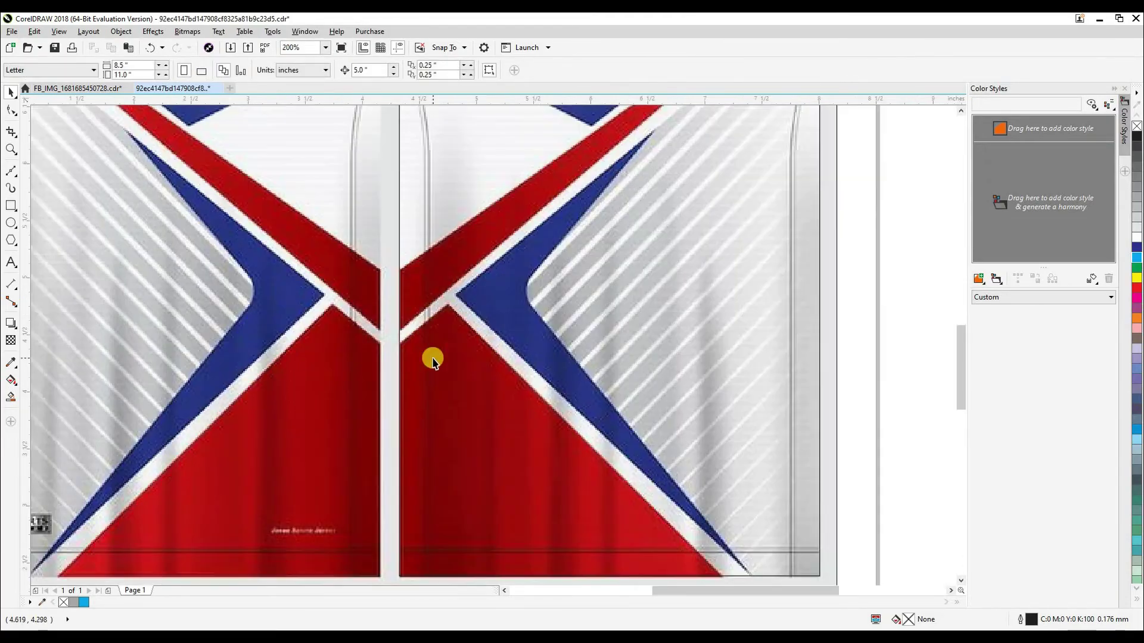
scroll(376, 388, "up", 1)
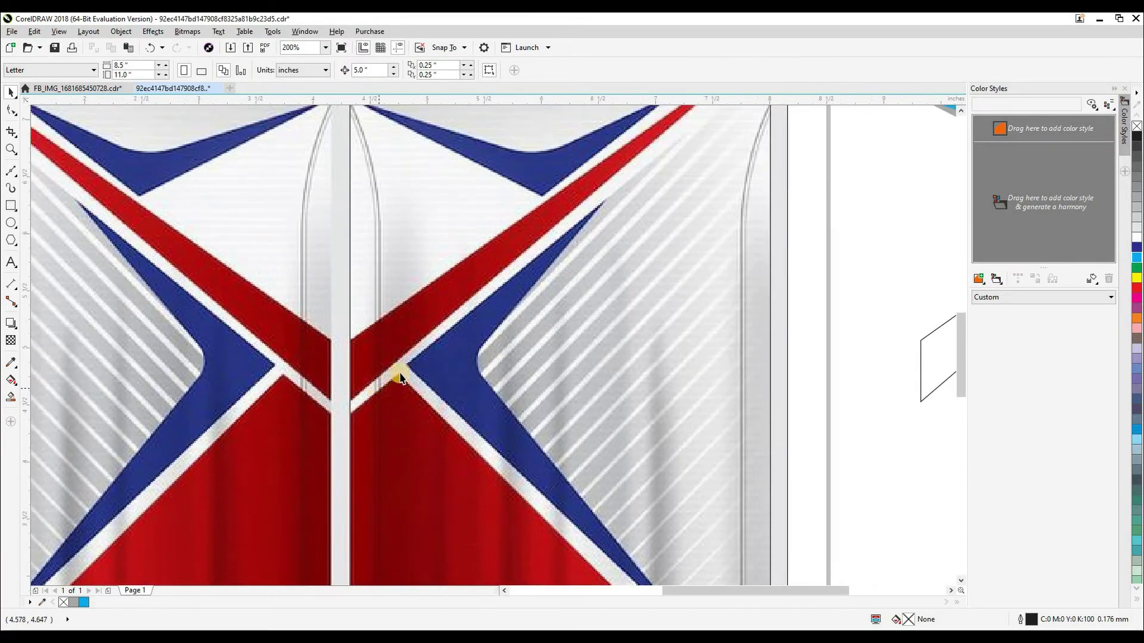
key("space")
left_click(349, 412)
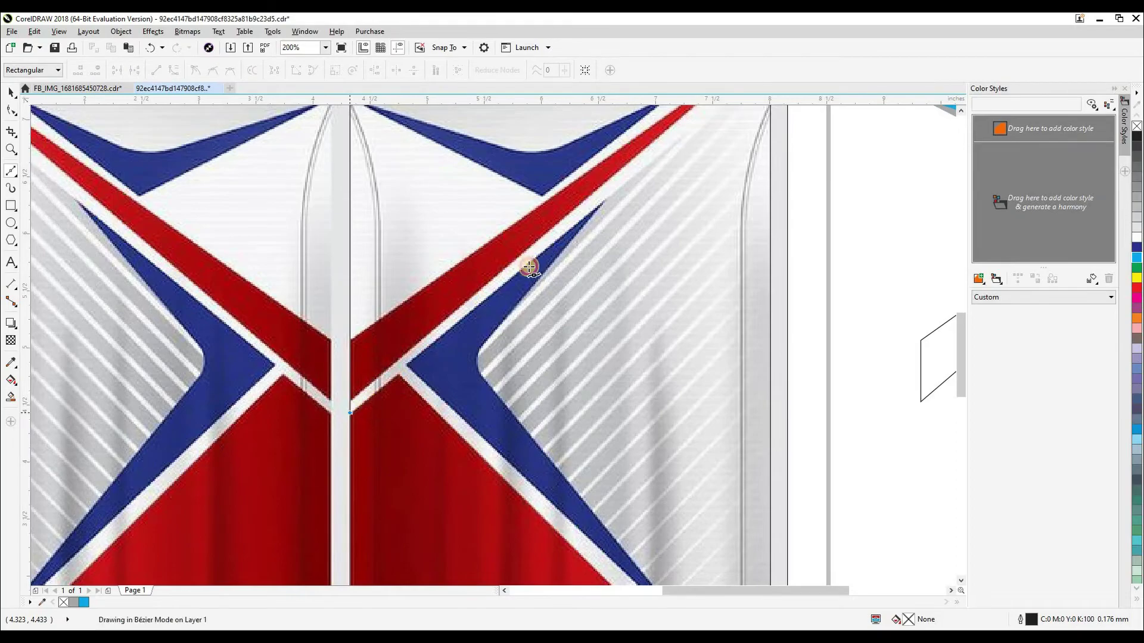
left_click_drag(529, 267, 411, 414)
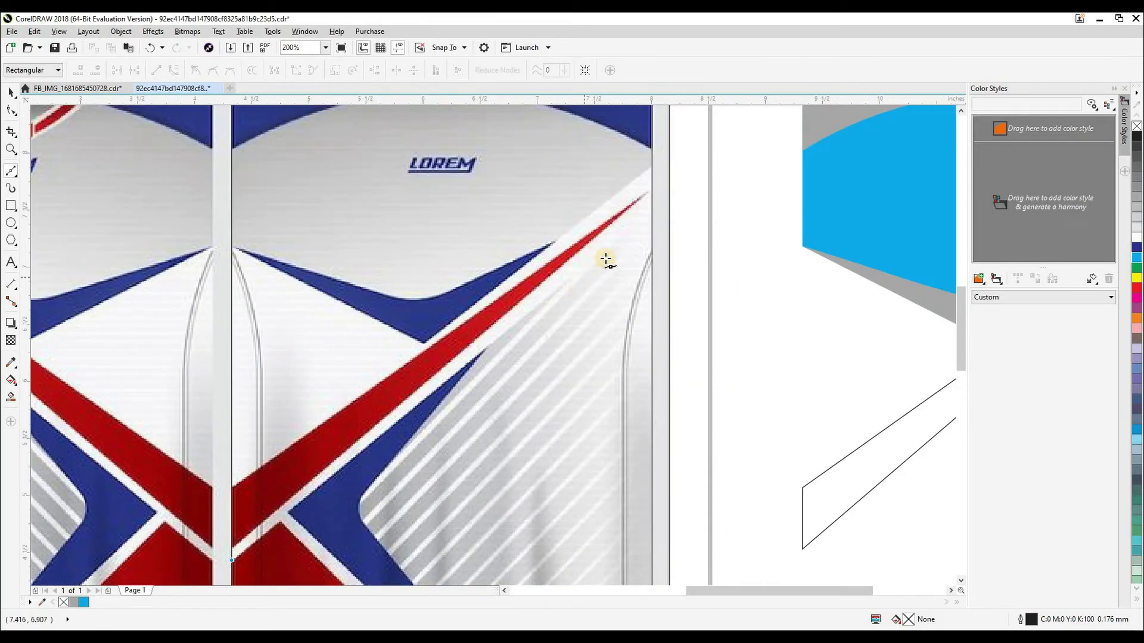
left_click(651, 207)
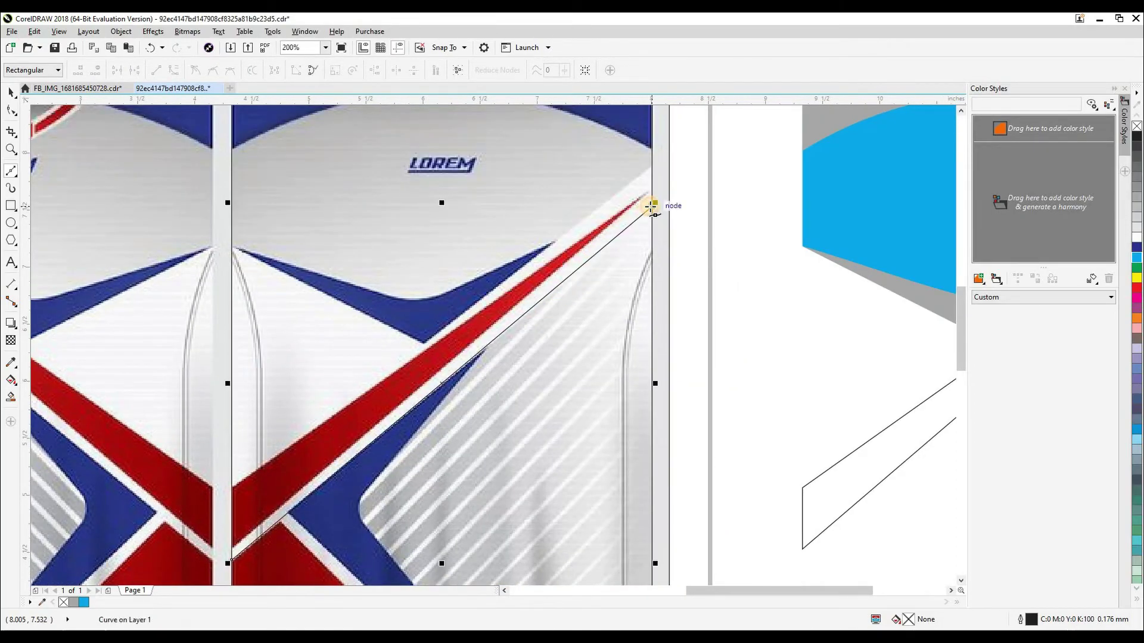
scroll(648, 205, "down", 2)
scroll(654, 334, "up", 2)
left_click(658, 476)
left_click_drag(229, 227, 242, 266)
left_click(250, 339)
key("space")
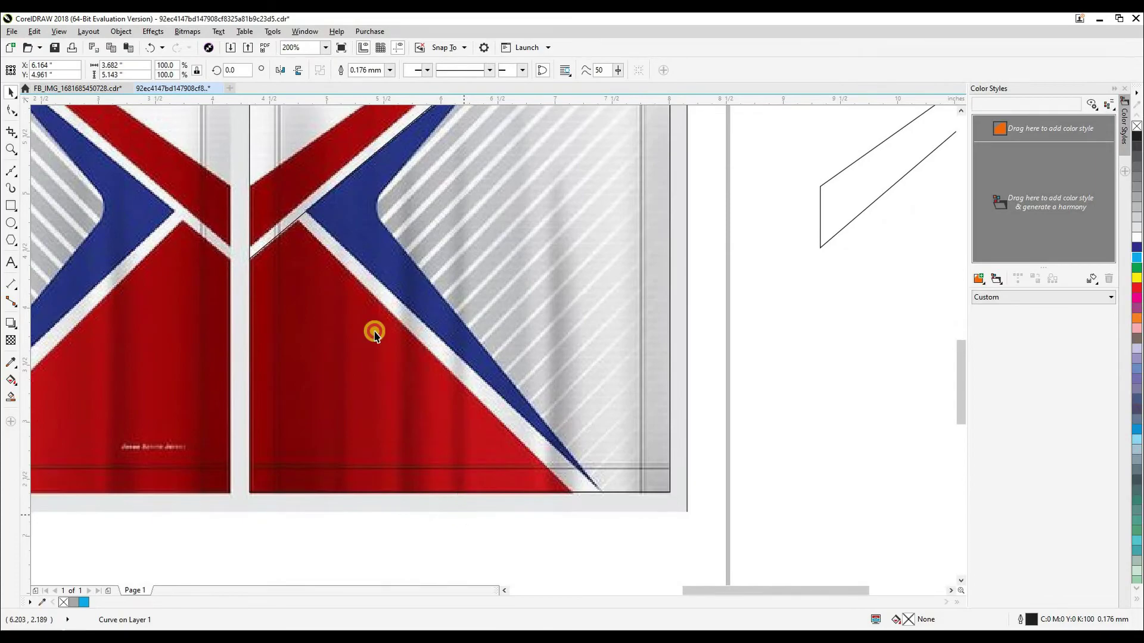
left_click(374, 331)
Draw a 3-point rectangle along the white diagonal strip between the lower red area and the blue shape, about 3.29 × 3.13 in overall.
left_click_drag(320, 265, 328, 232)
left_click(13, 208)
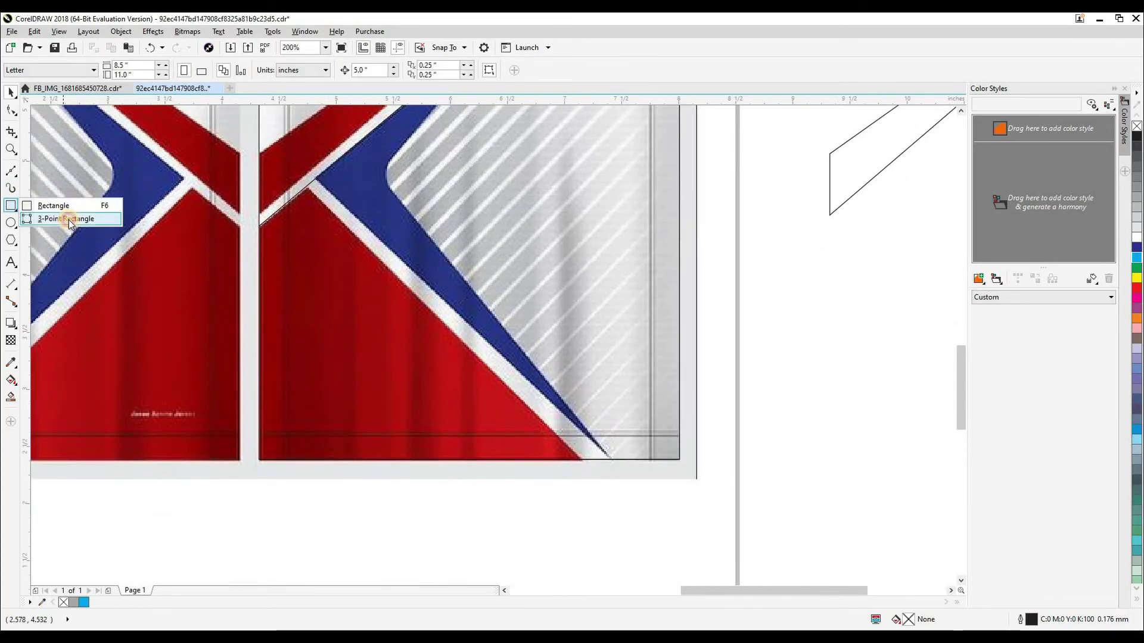
left_click(66, 220)
left_click_drag(316, 180, 678, 523)
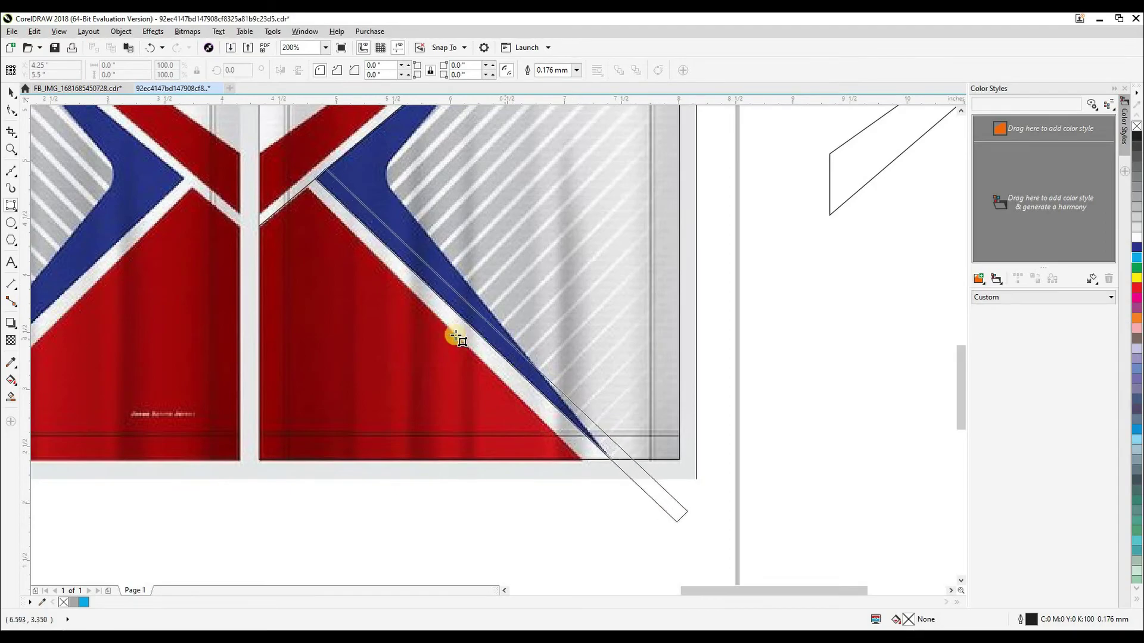
left_click(566, 454)
Convert the angled rectangle to curves and move its upper inner node onto the peak of the lower red area.
scroll(290, 181, "up", 2)
key("ctrl+q")
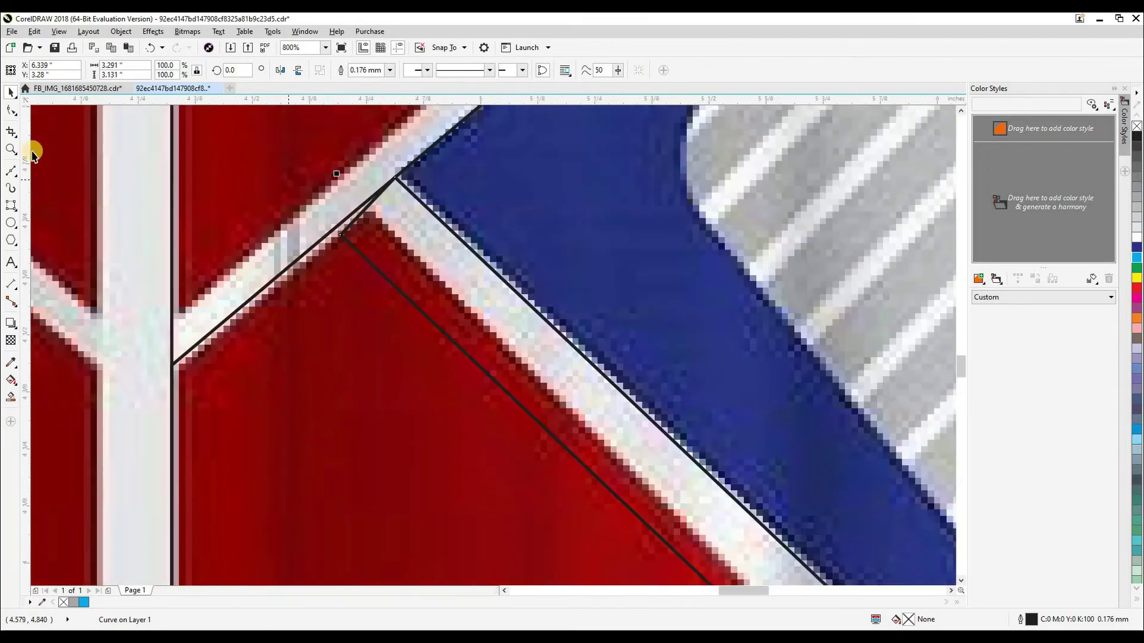
left_click(11, 112)
left_click_drag(352, 244, 364, 205)
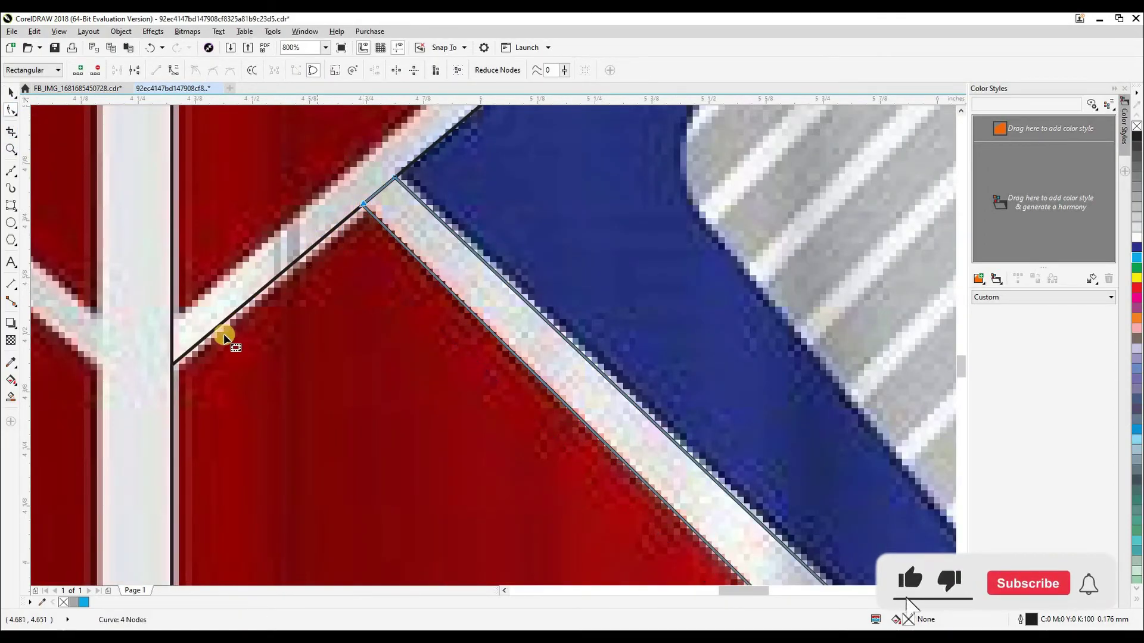
Align the traced panel shape's inner side node with the corner where the white diagonal meets the lower red area.
left_click(209, 333)
left_click_drag(171, 370, 171, 367)
scroll(280, 331, "down", 4)
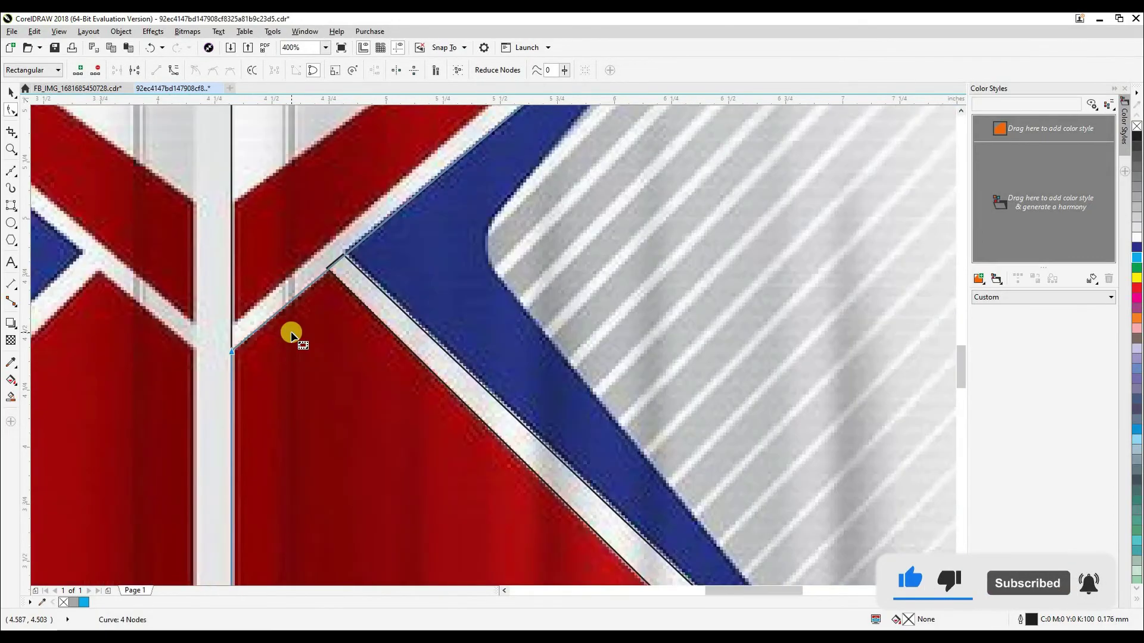
key("space")
scroll(449, 269, "down", 1)
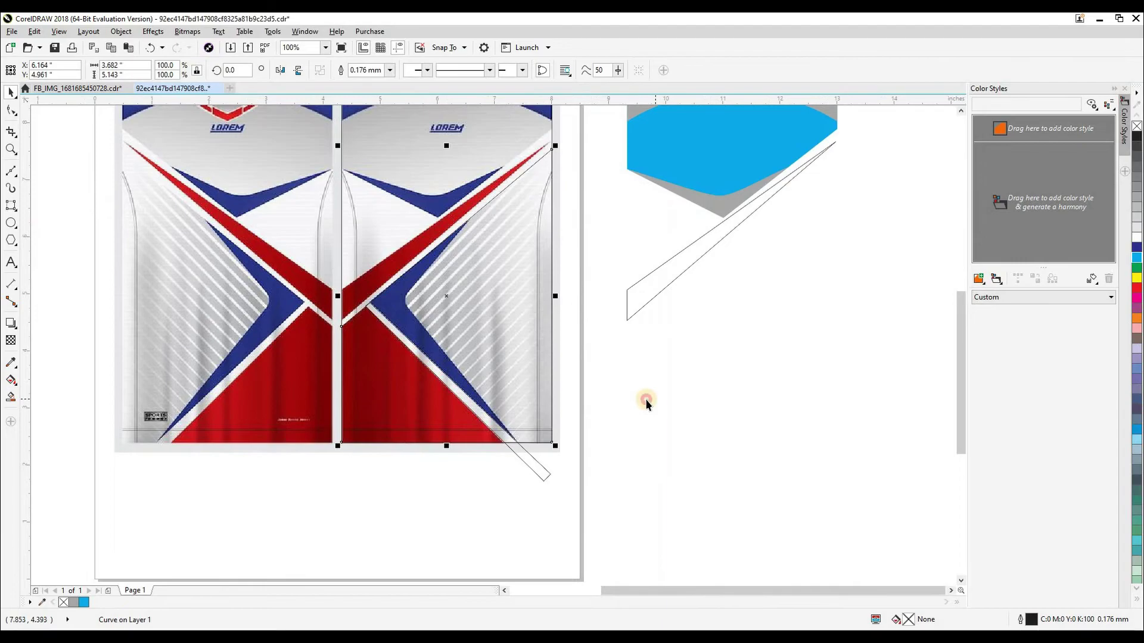
left_click(646, 399)
Move the angled rectangle's upper outer node slightly past the blue shape's corner, into the white diagonal line.
key("F2")
left_click_drag(298, 225, 581, 456)
left_click(358, 296)
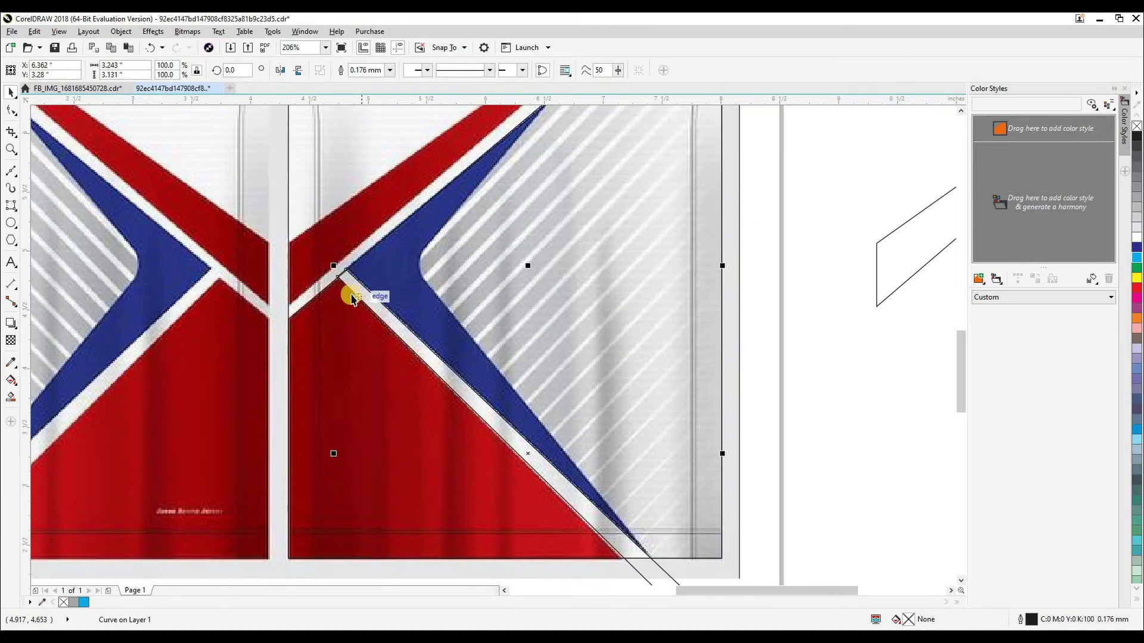
scroll(353, 293, "up", 3)
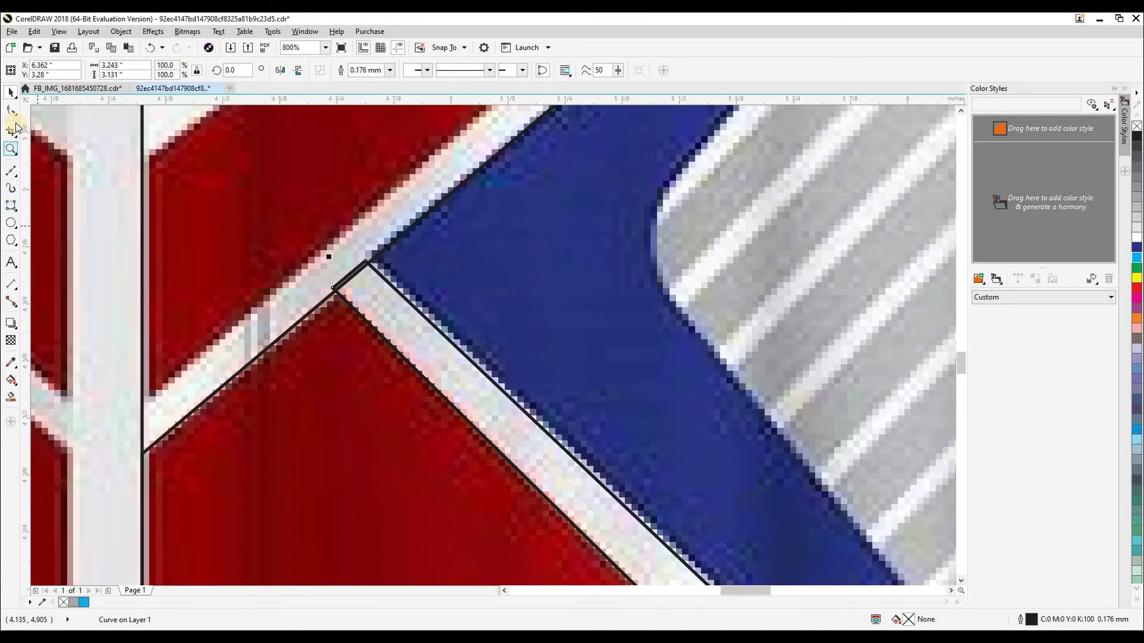
key("F10")
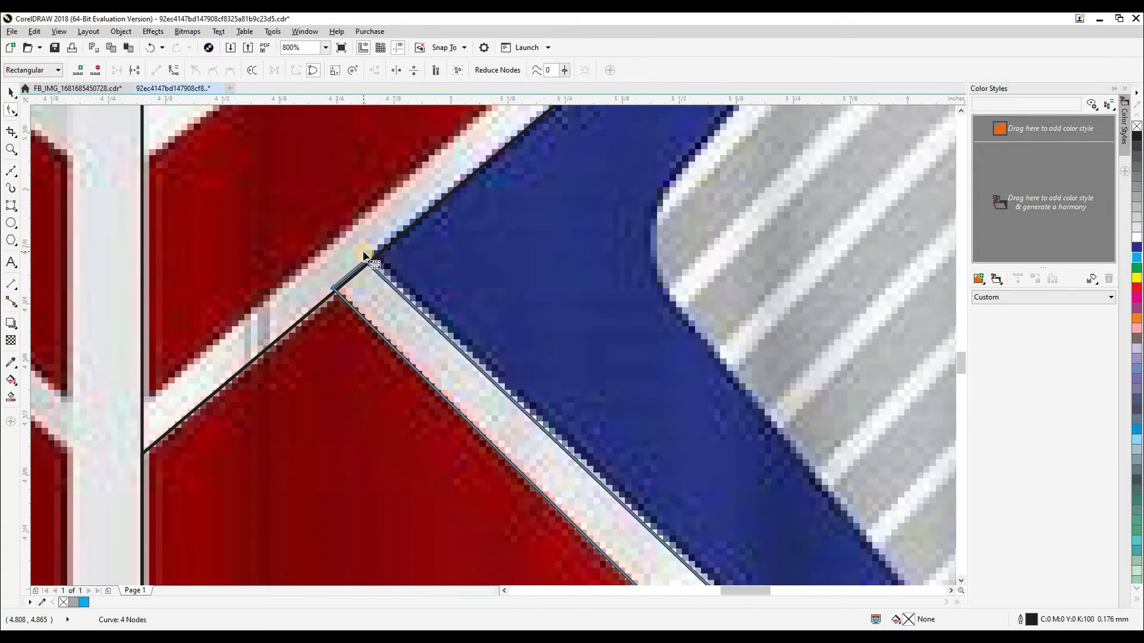
left_click_drag(370, 257, 370, 252)
scroll(366, 261, "up", 1)
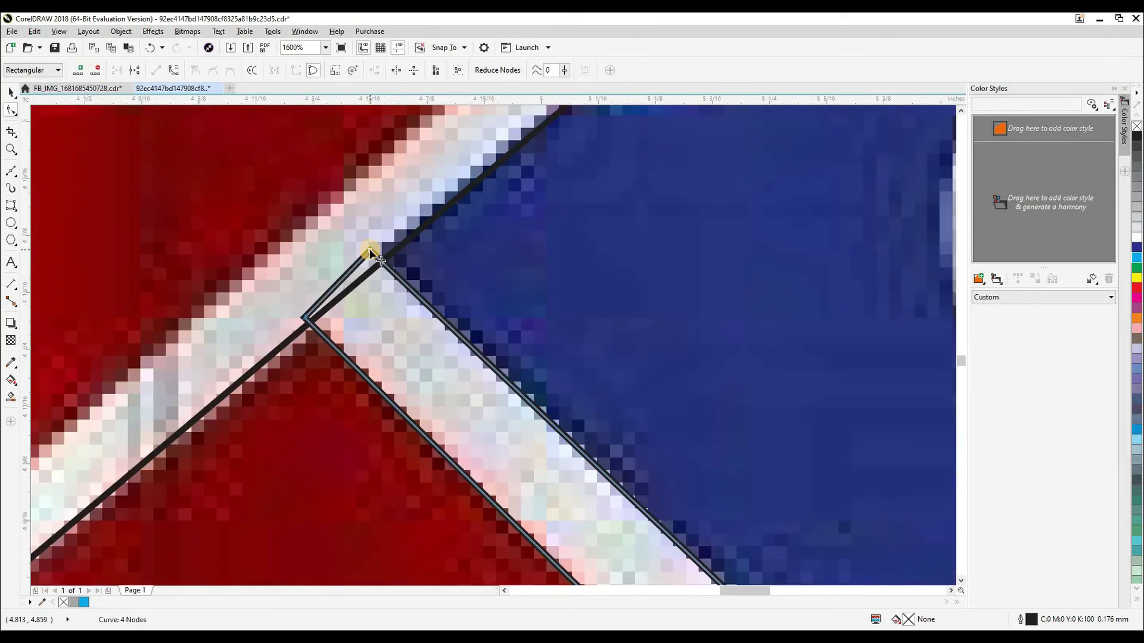
Shorten the angled rectangle by moving its two lower end nodes to just below the jersey panel's bottom edge.
scroll(370, 251, "down", 3)
left_click_drag(508, 449, 477, 326)
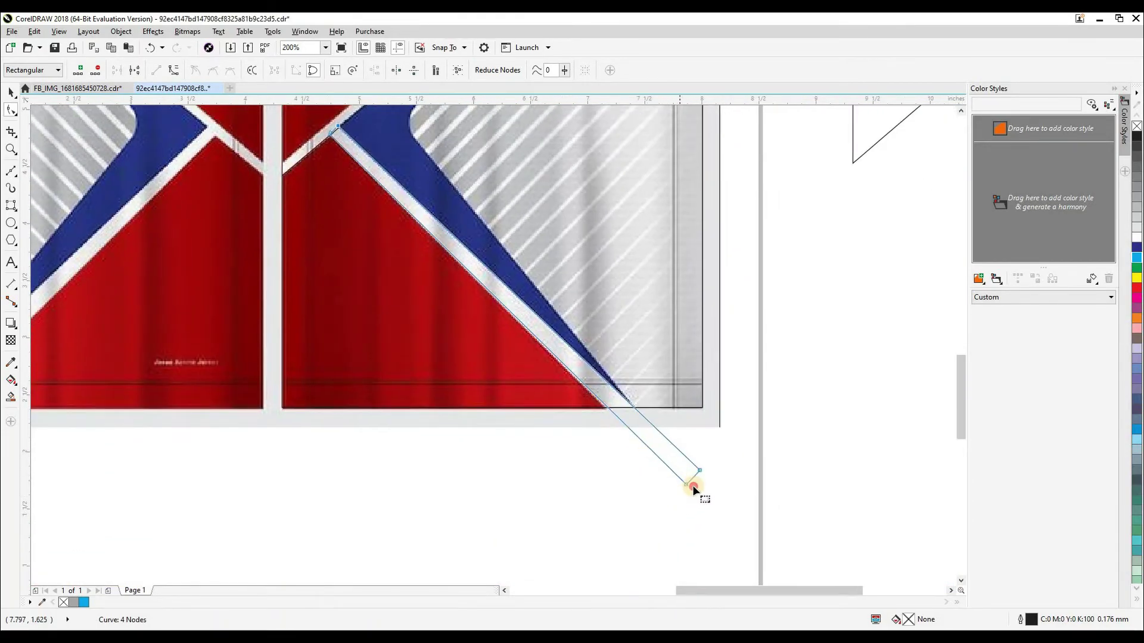
scroll(684, 491, "up", 1)
left_click_drag(686, 484, 561, 362)
scroll(556, 295, "up", 1)
scroll(688, 435, "down", 1)
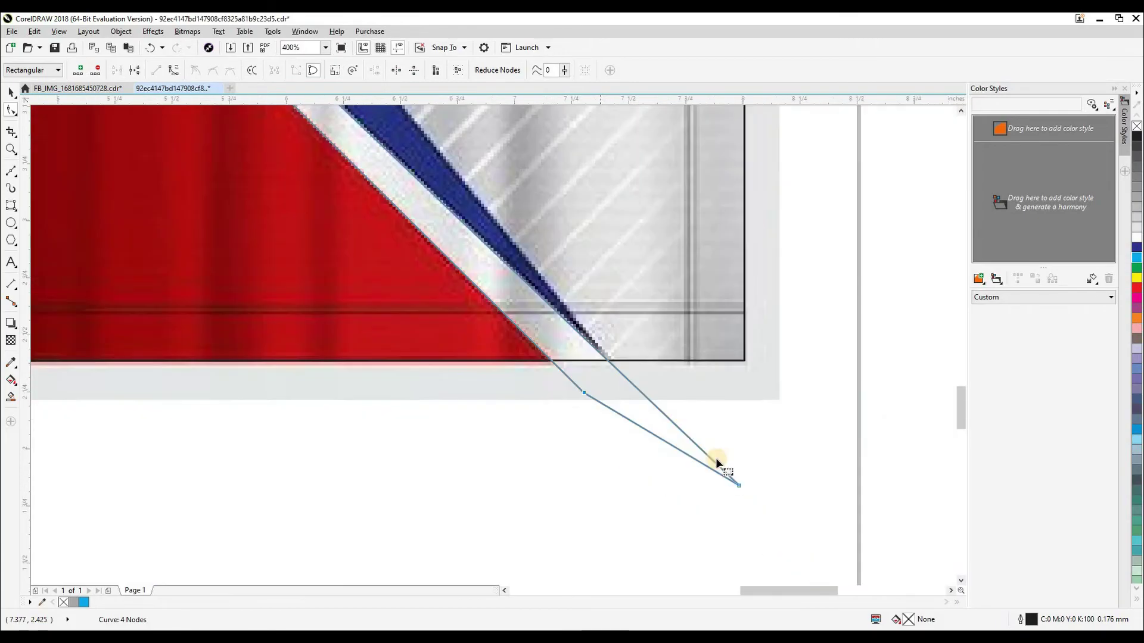
left_click_drag(734, 475, 614, 384)
scroll(613, 387, "down", 1)
key("space")
left_click(551, 466)
Trim the traced panel shape with the angled rectangle and delete the rectangle.
scroll(550, 465, "down", 2)
scroll(481, 349, "up", 2)
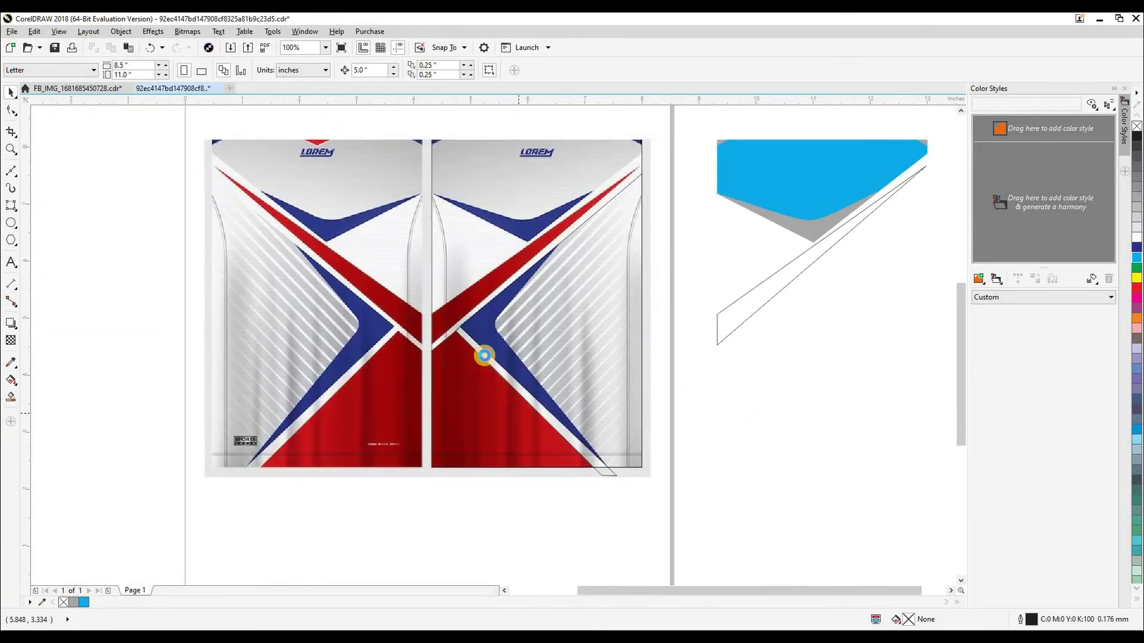
left_click(479, 347)
left_click(422, 327, "shift")
key("t")
left_click(366, 284)
left_click(456, 330)
key("Delete")
Break the trimmed panel shape apart and move its lower red area 5 in right beneath the other extracted pieces.
scroll(457, 329, "down", 1)
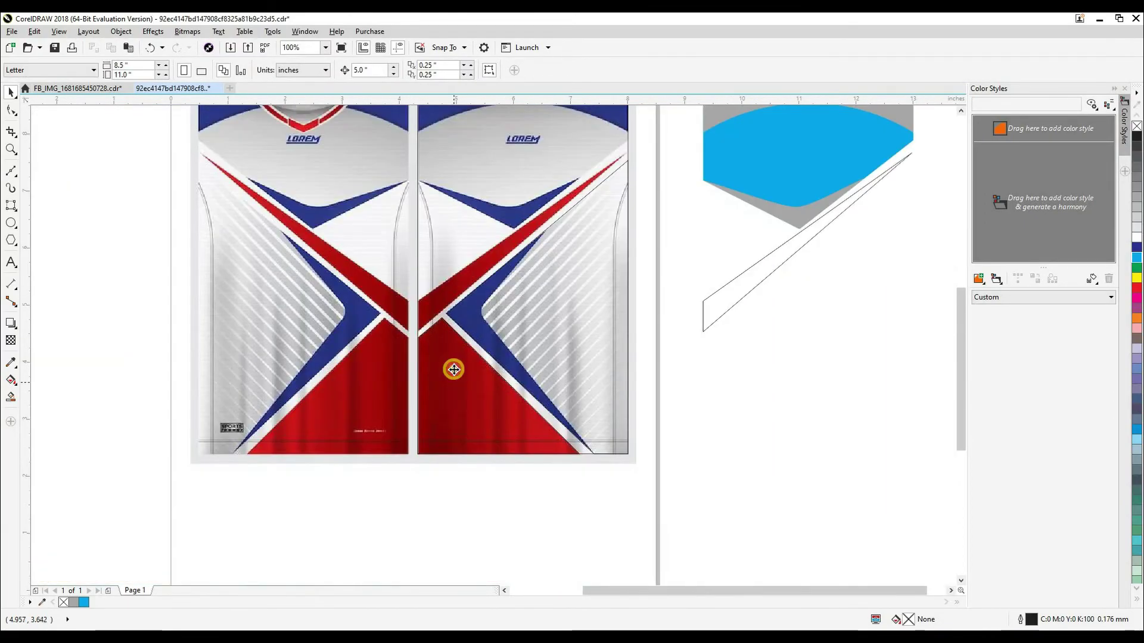
left_click_drag(452, 370, 458, 413)
key("ctrl+z")
key("ctrl+k")
left_click(534, 497)
left_click(515, 436)
key("Right")
left_click(703, 509)
Trace the blue shape's inner edge with an open three-node Bézier line, about 1.96 × 3.94 in.
scroll(483, 342, "up", 2)
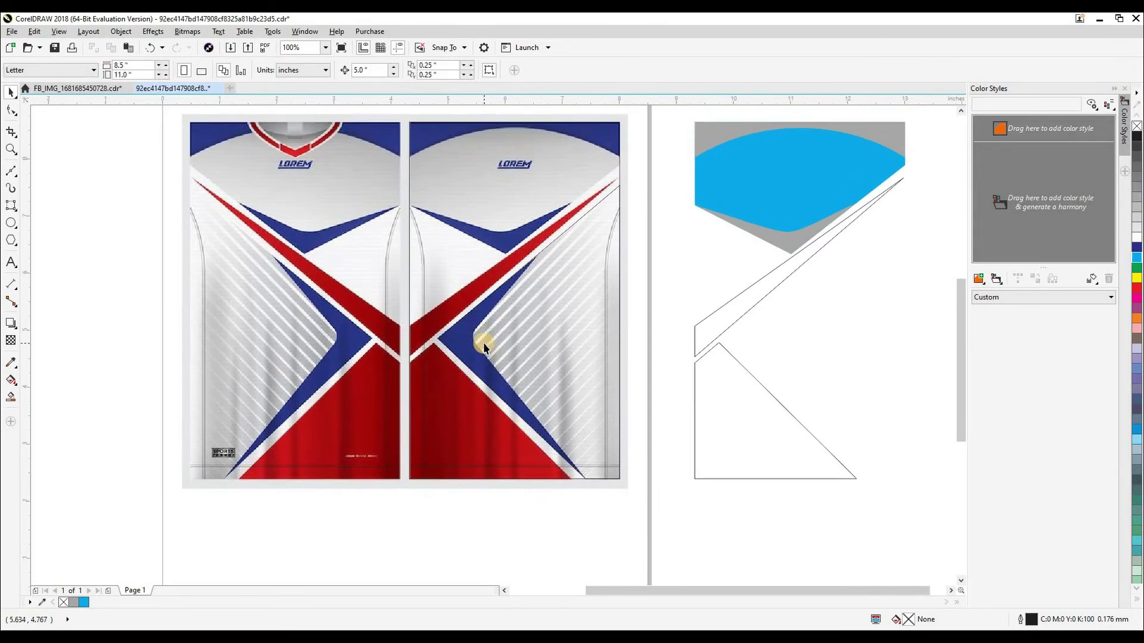
scroll(607, 156, "up", 2)
key("F10")
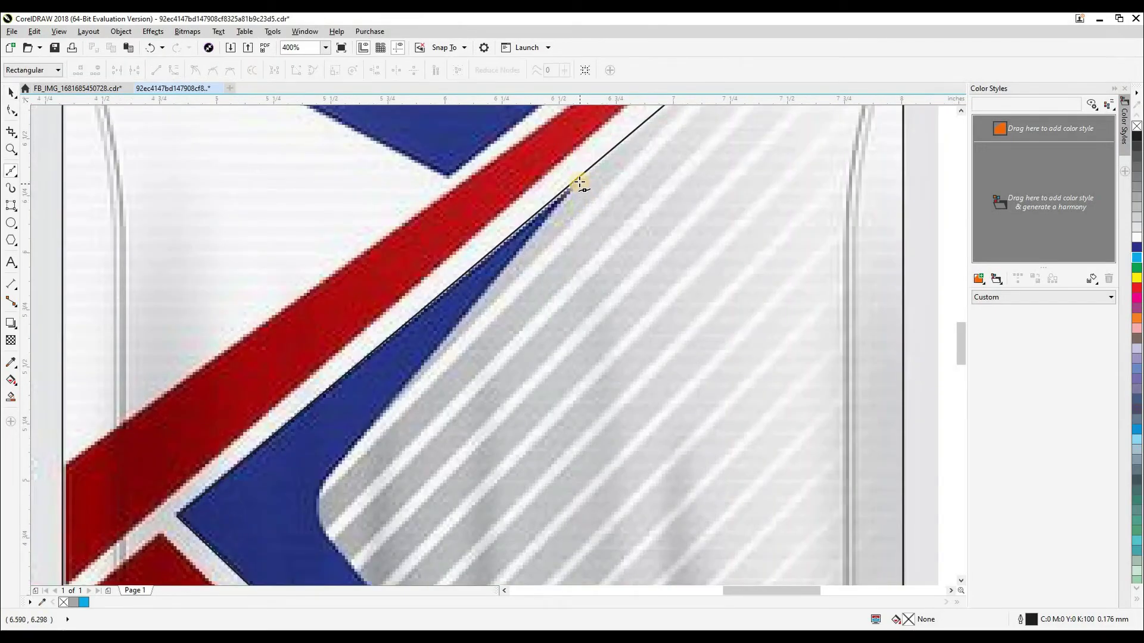
left_click_drag(396, 421, 497, 194)
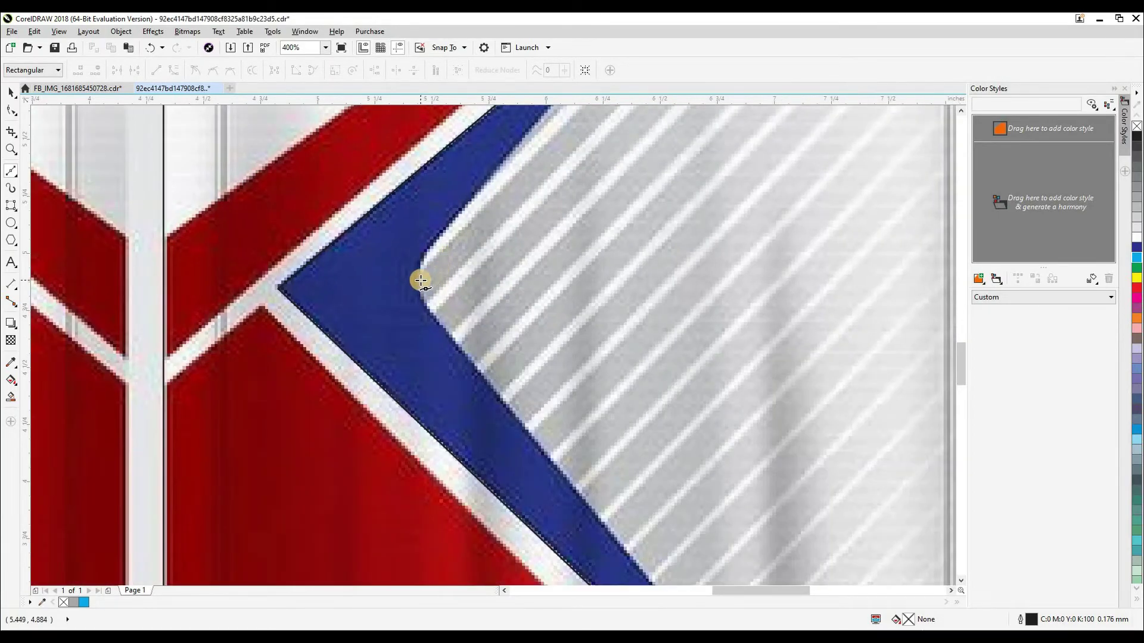
scroll(420, 280, "down", 4)
scroll(605, 430, "up", 2)
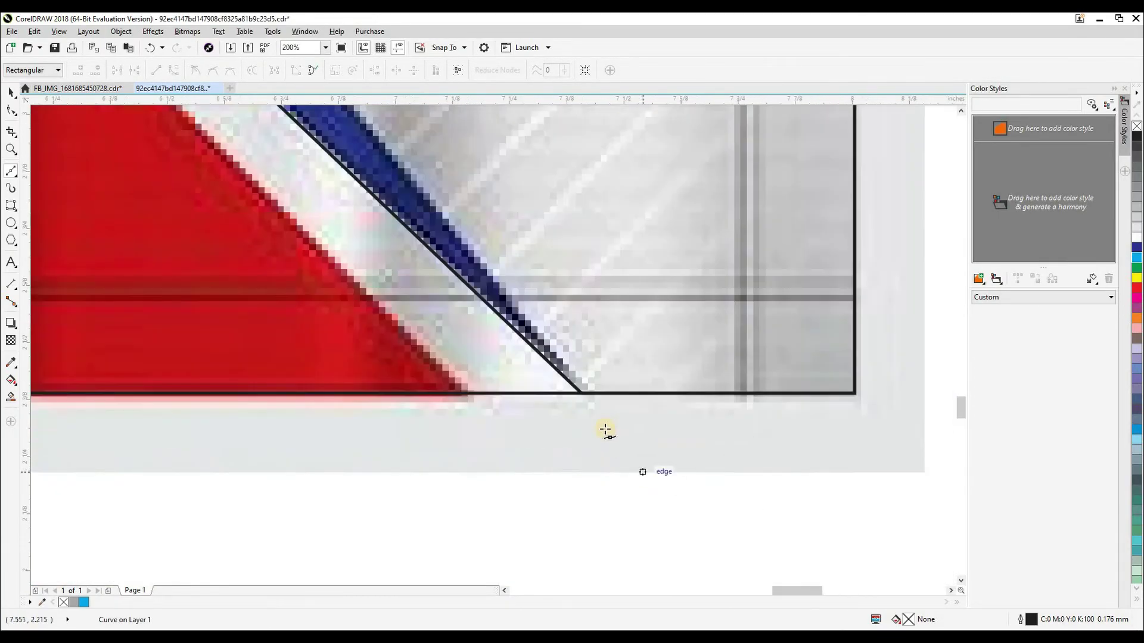
left_click(583, 392)
scroll(602, 429, "down", 2)
key("space")
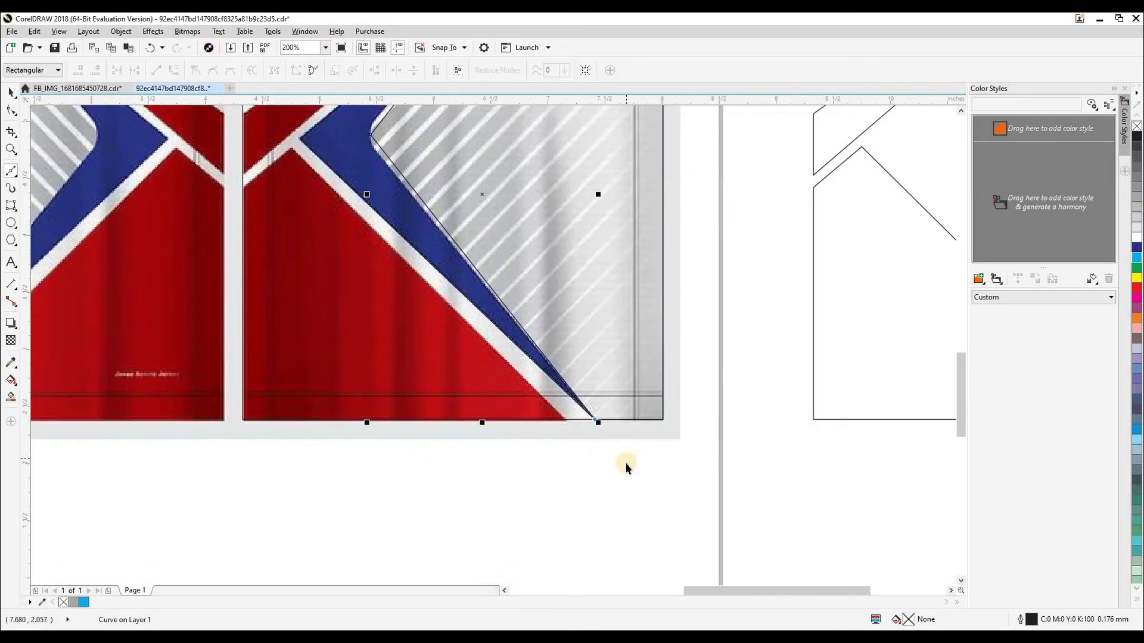
left_click(625, 462)
Convert the traced line's segments to curves and round its middle node at the blue shape's inner bend.
scroll(542, 370, "down", 3)
scroll(534, 358, "up", 3)
left_click(535, 360)
scroll(535, 358, "down", 1)
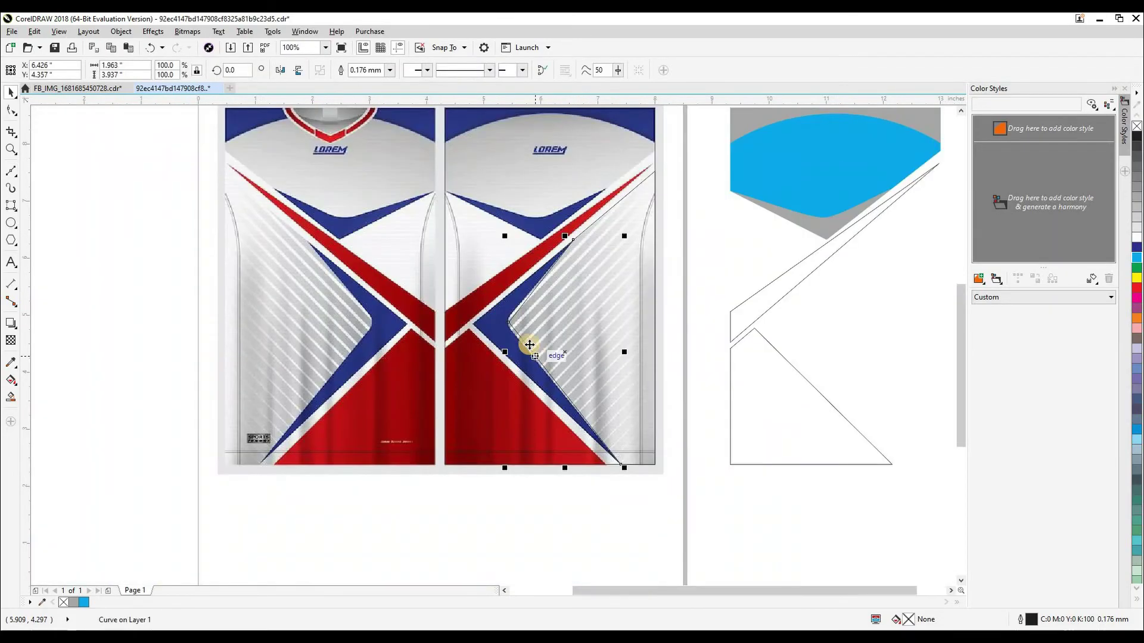
left_click(12, 115)
left_click_drag(504, 219, 710, 481)
scroll(480, 330, "up", 2)
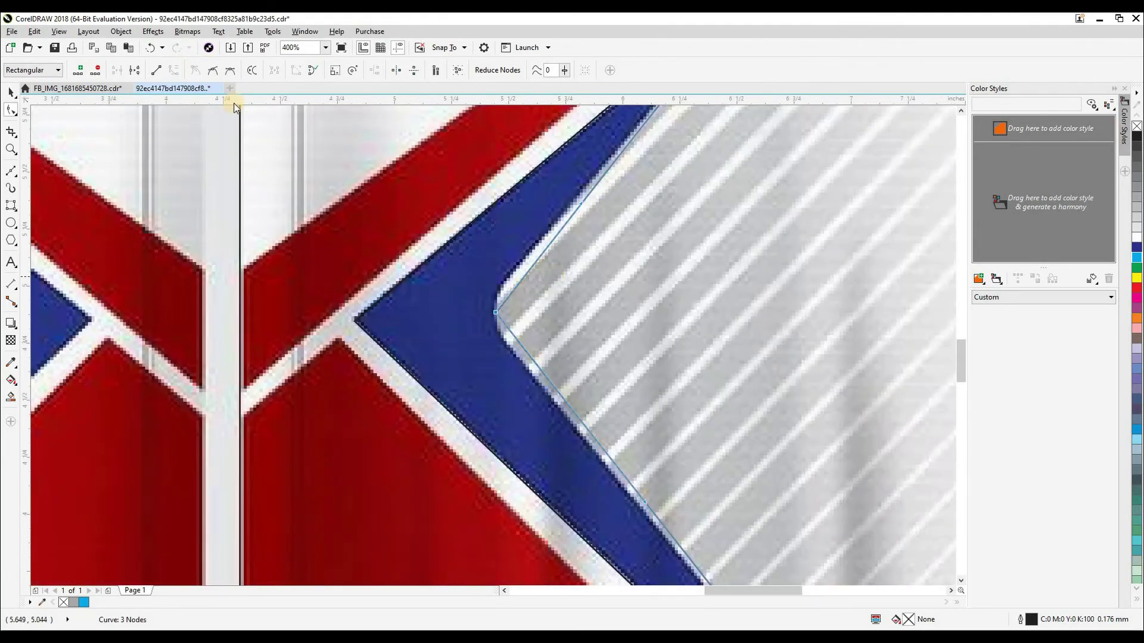
left_click_drag(454, 129, 490, 280)
scroll(493, 242, "up", 1)
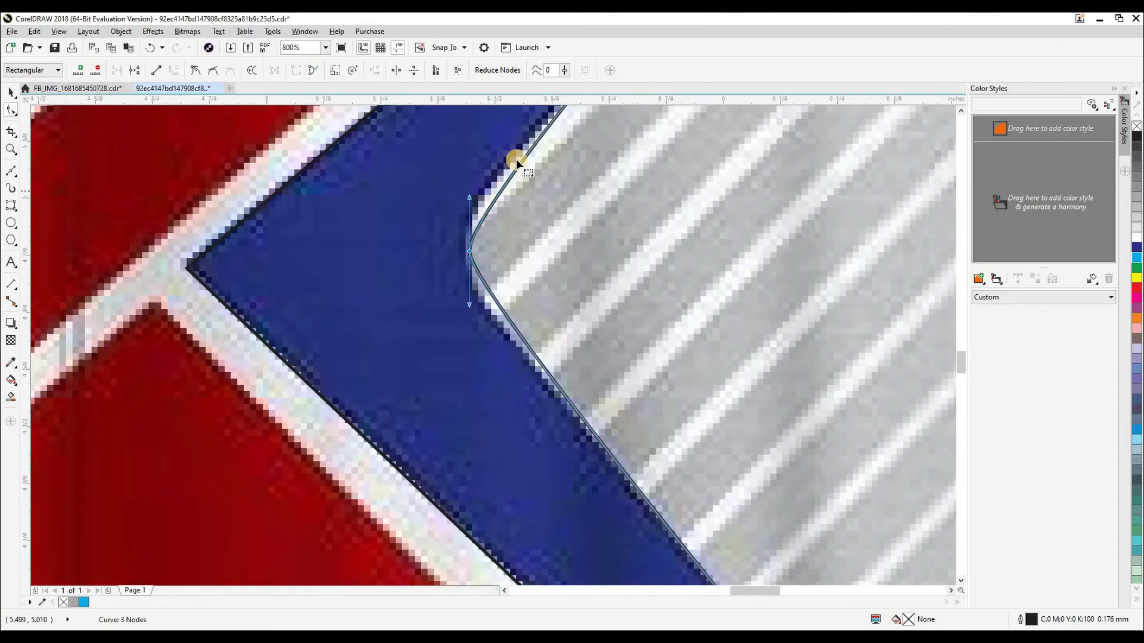
Add one node above and one below the rounded bend on the blue shape's inner-edge curve.
scroll(506, 178, "down", 2)
scroll(519, 263, "up", 1)
scroll(521, 259, "up", 1)
double_click(572, 205)
scroll(562, 467, "down", 1)
scroll(569, 453, "up", 1)
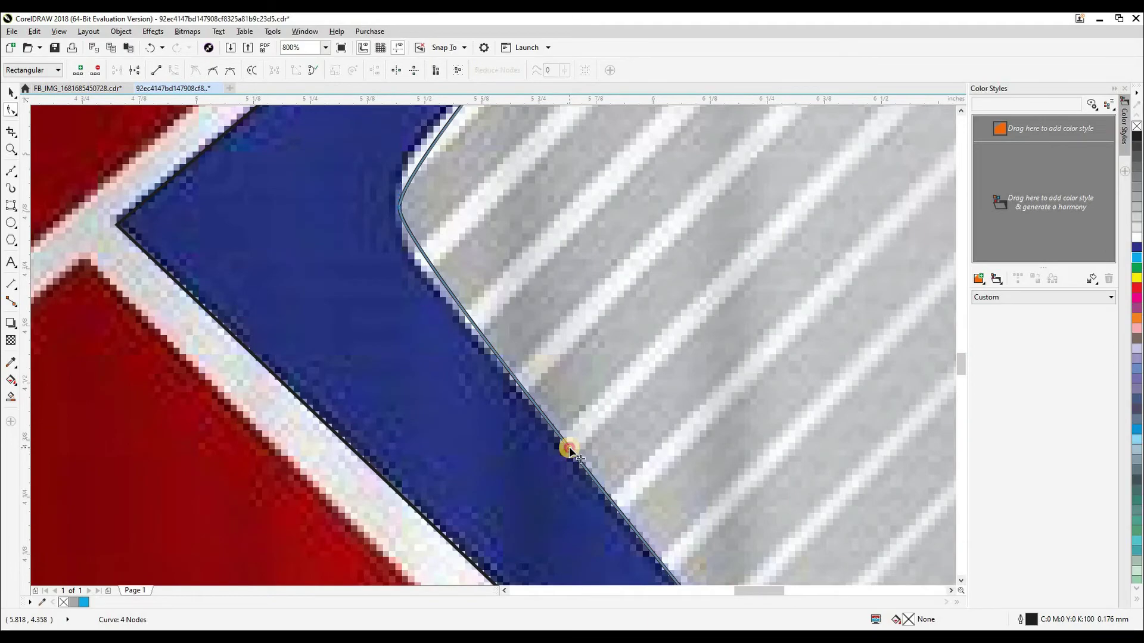
double_click(569, 450)
Make the bend's middle node symmetrical and stretch its handles vertically to follow the blue shape's rounded edge.
scroll(474, 323, "down", 1)
scroll(340, 306, "up", 1)
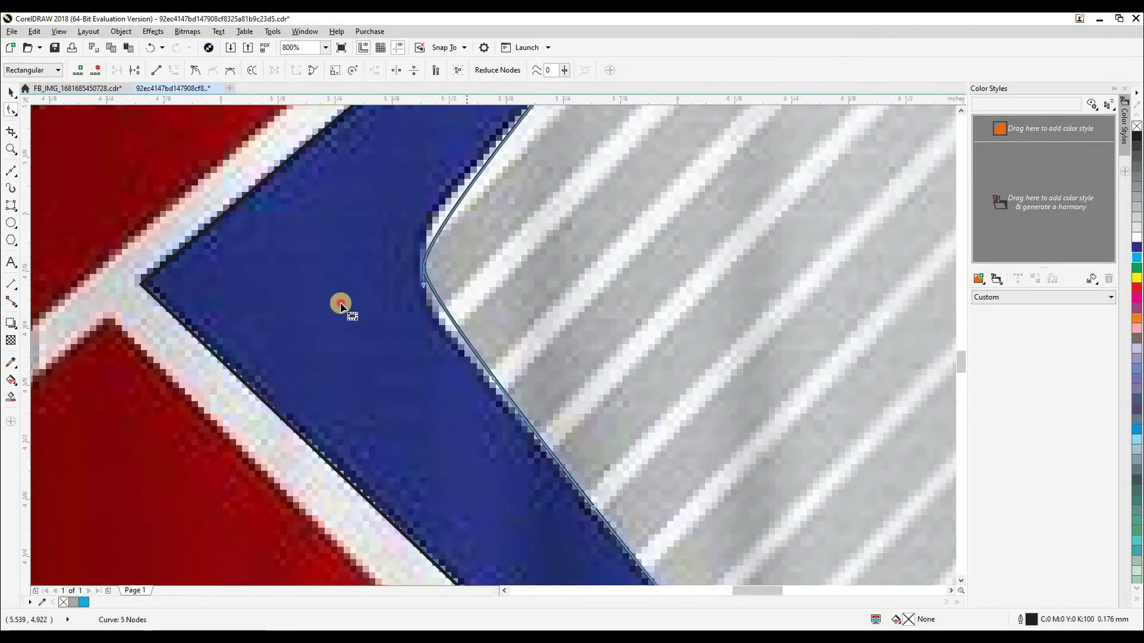
left_click(232, 72)
left_click(407, 241)
left_click_drag(423, 246, 419, 210)
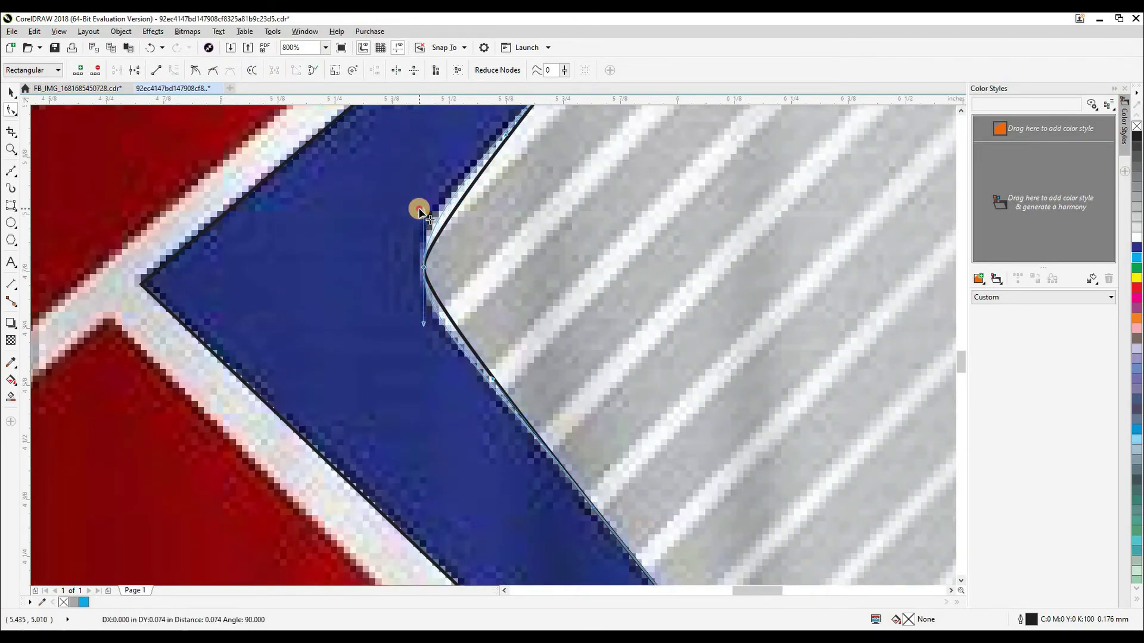
scroll(421, 321, "down", 5)
key("space")
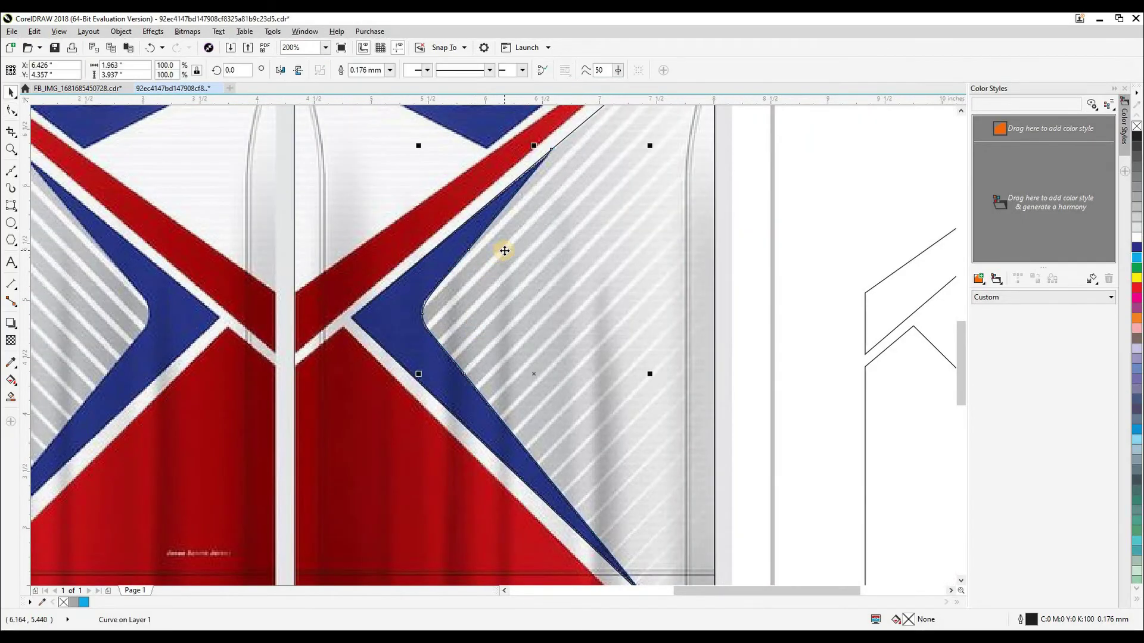
Smart-fill the enclosed blue area with gray (RGB 168, 168, 168) and move the new shape 5 in right.
left_click(648, 382)
key("s")
left_click(446, 286)
key("space")
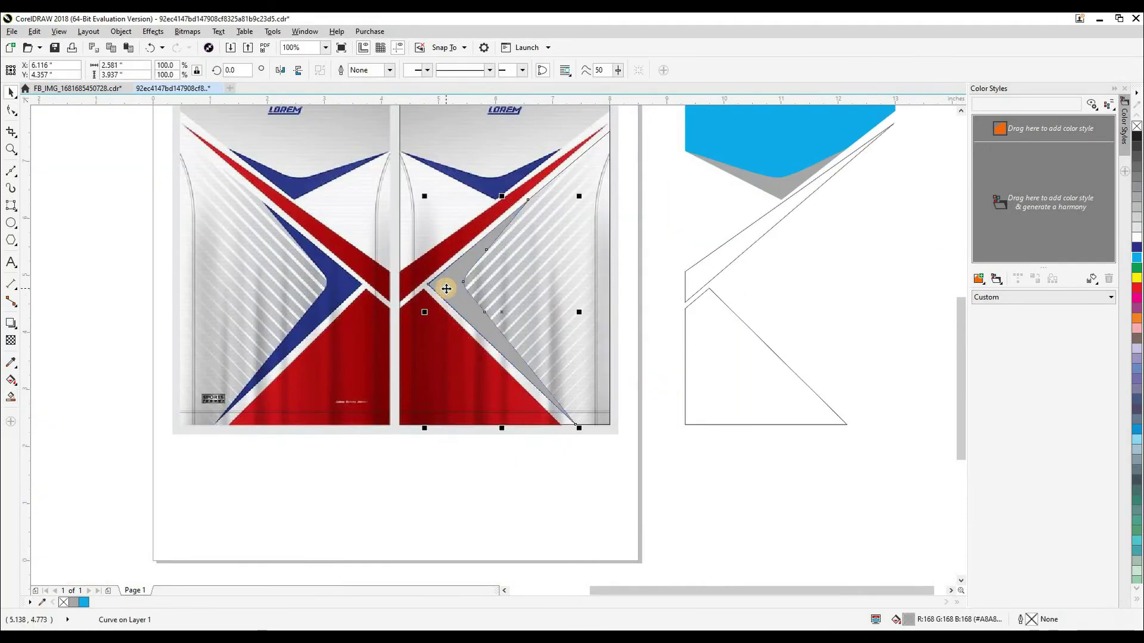
key("Right")
left_click(633, 450)
scroll(523, 465, "up", 1)
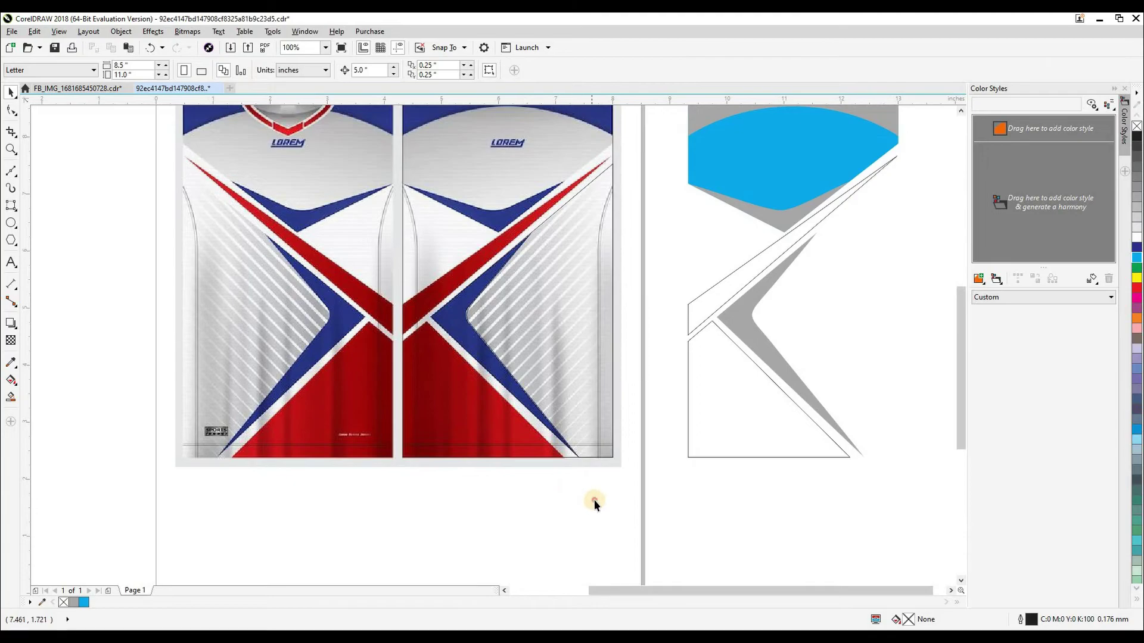
Delete the traced inner-edge curve and move the remaining outer panel outline 10 in right.
left_click_drag(421, 179, 421, 181)
key("Delete")
left_click_drag(532, 295, 497, 297)
left_click(551, 265)
key("Right")
key("Right")
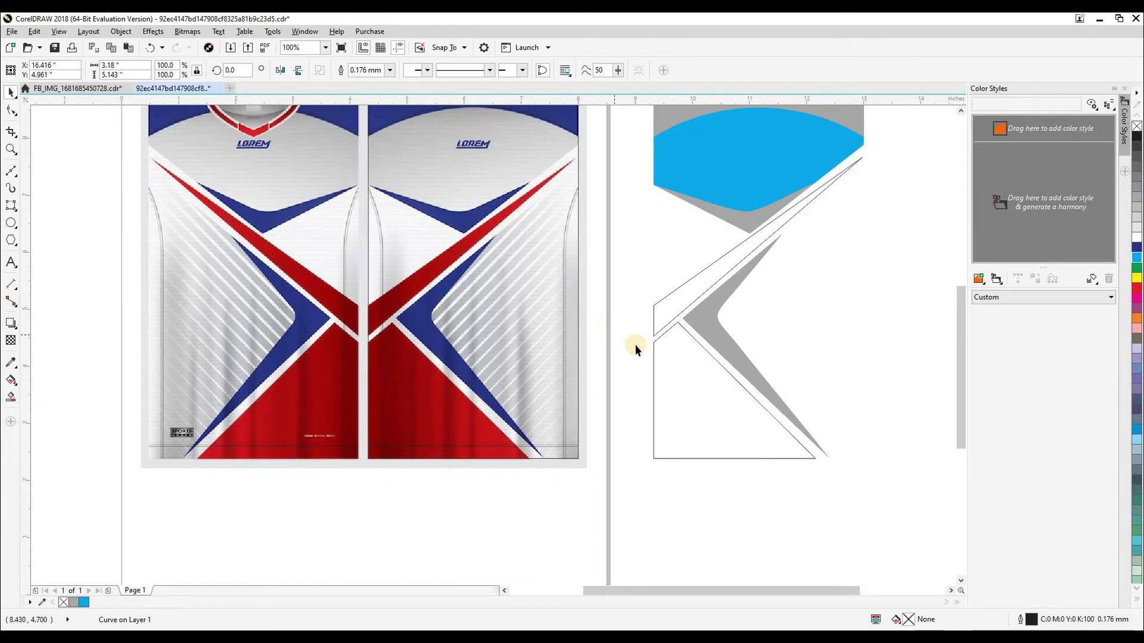
left_click(604, 357)
Draw a straight line about 4.16 in long at about 44.6° from the blue shape to the panel's outer edge, parallel to the stripes.
scroll(565, 327, "up", 2)
scroll(566, 327, "left", 1)
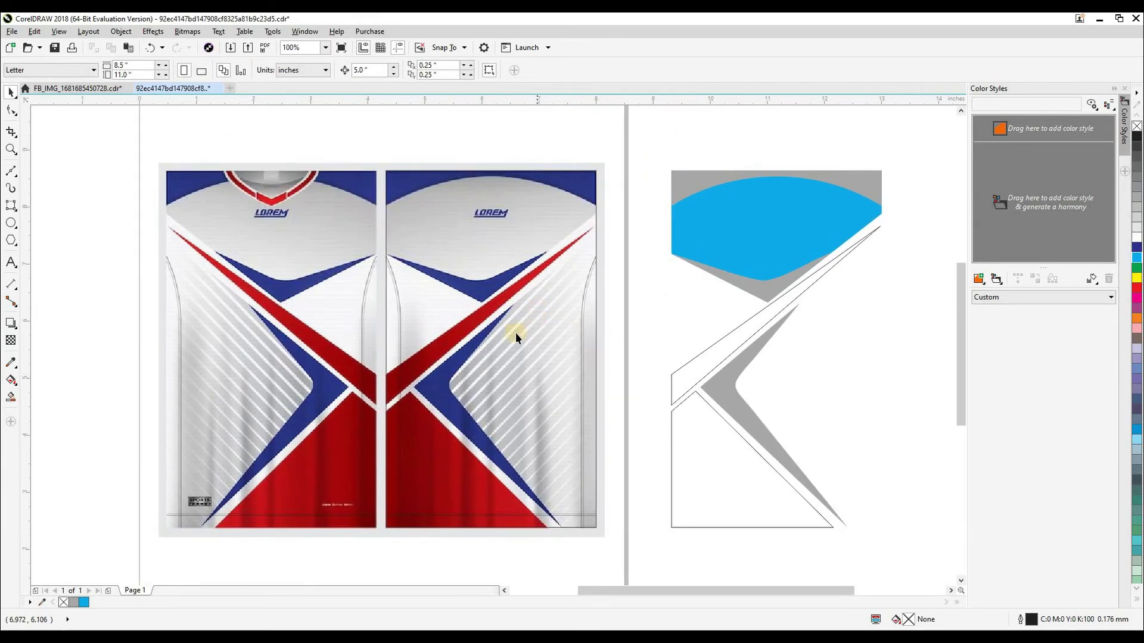
scroll(492, 256, "down", 2)
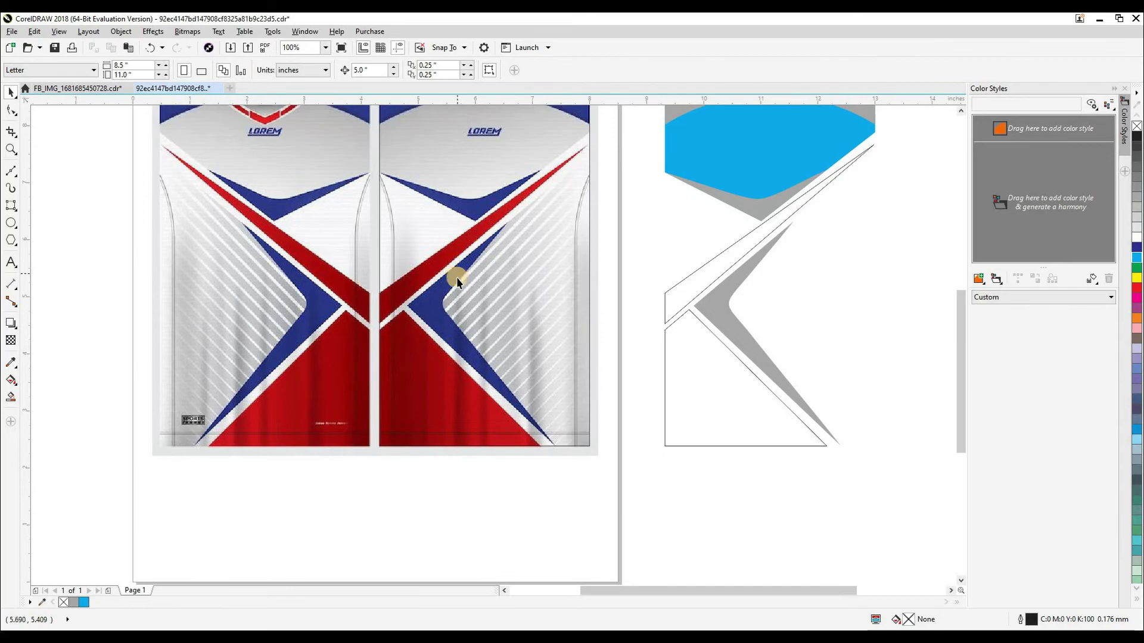
scroll(470, 286, "up", 3)
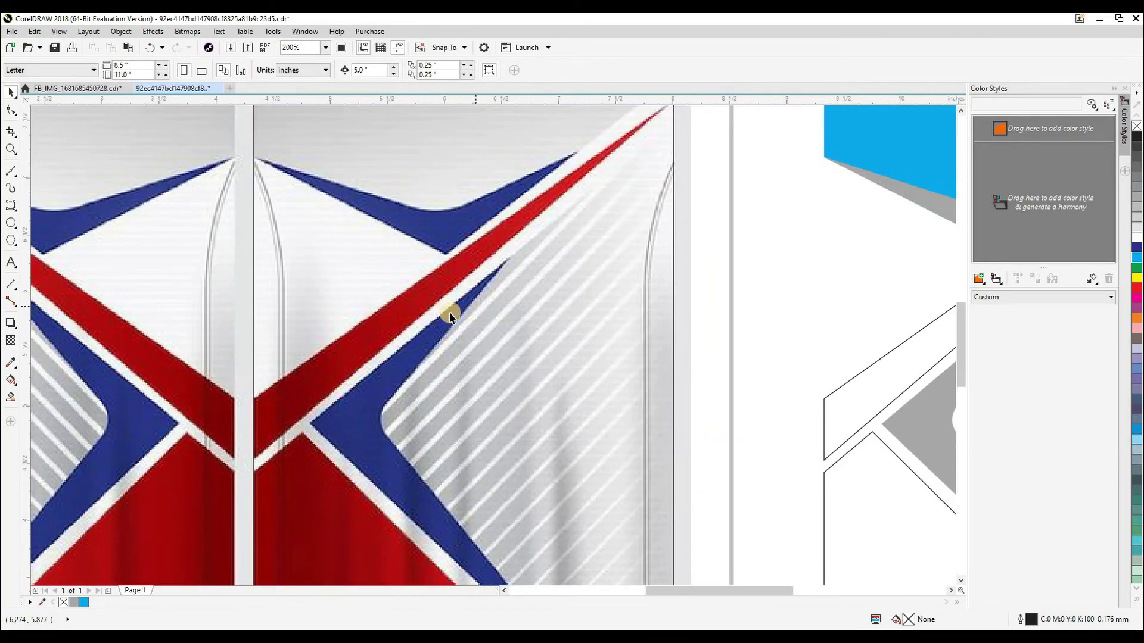
left_click_drag(382, 423, 366, 452)
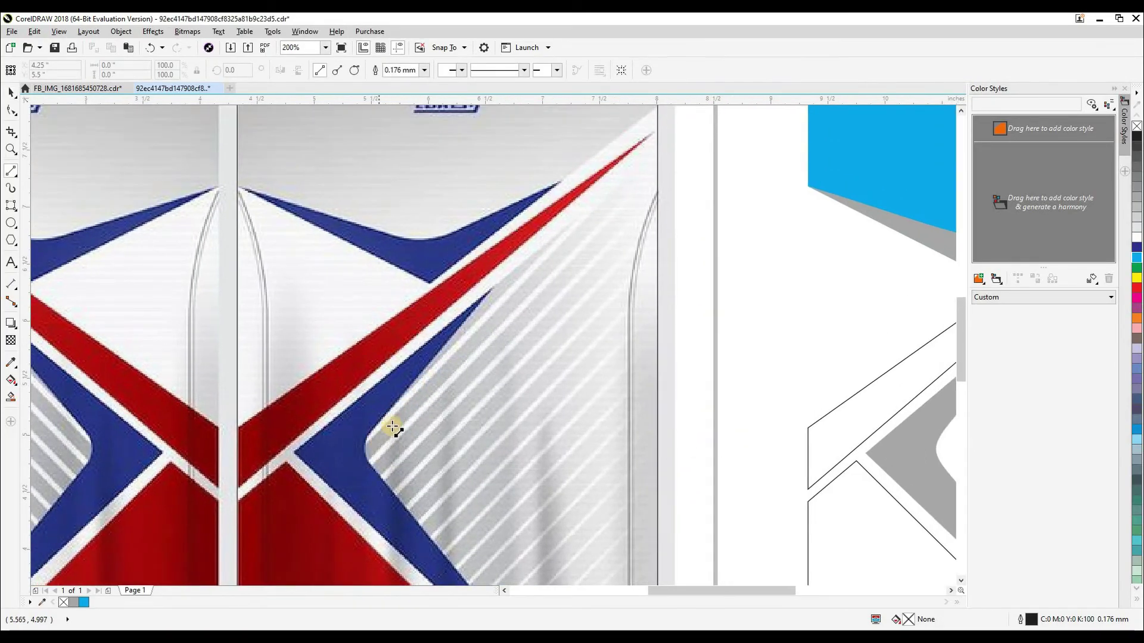
left_click(321, 474)
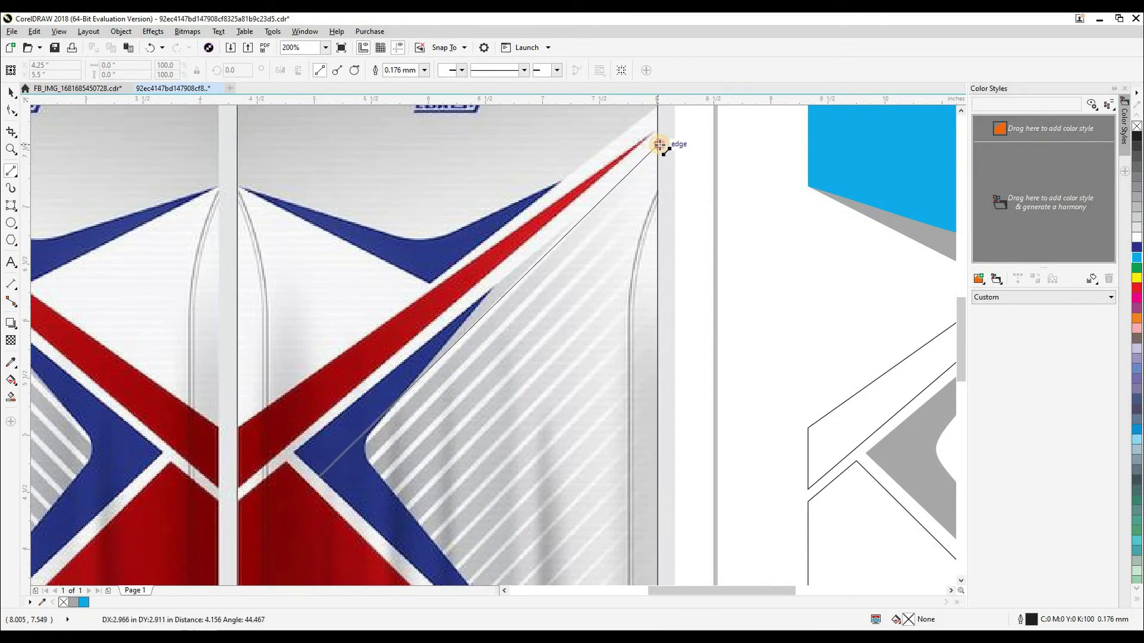
left_click(660, 141)
scroll(575, 255, "down", 1)
scroll(574, 256, "left", 1)
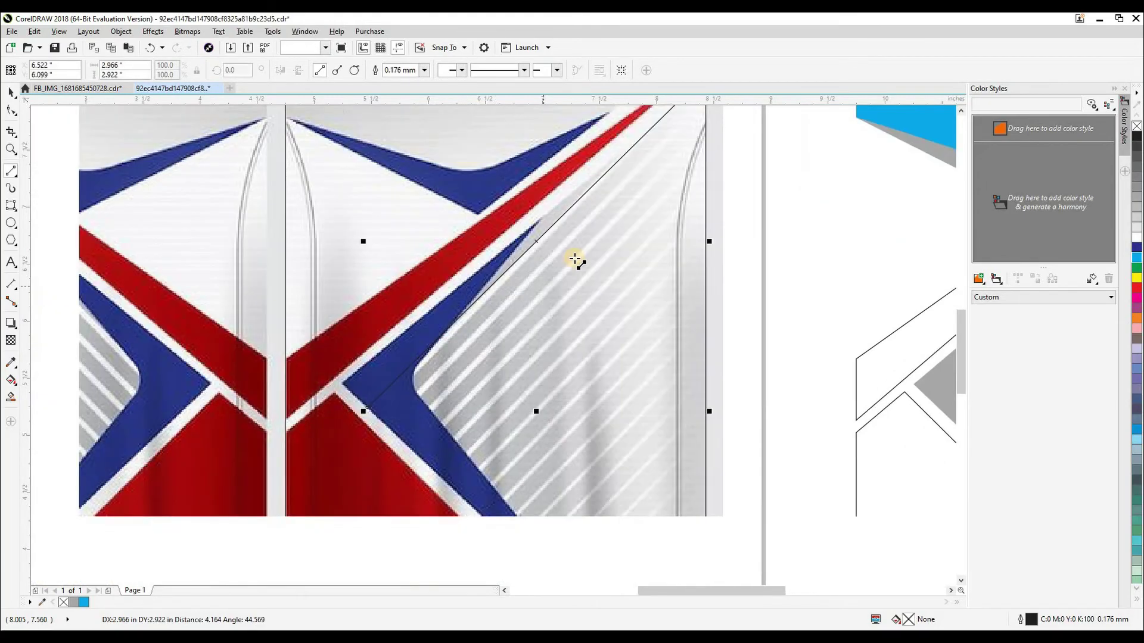
Extend the diagonal line's lower end to the panel's inner side edge, making it about 3.68 × 3.72 in overall.
left_click(22, 123)
left_click_drag(409, 360, 328, 453)
key("space")
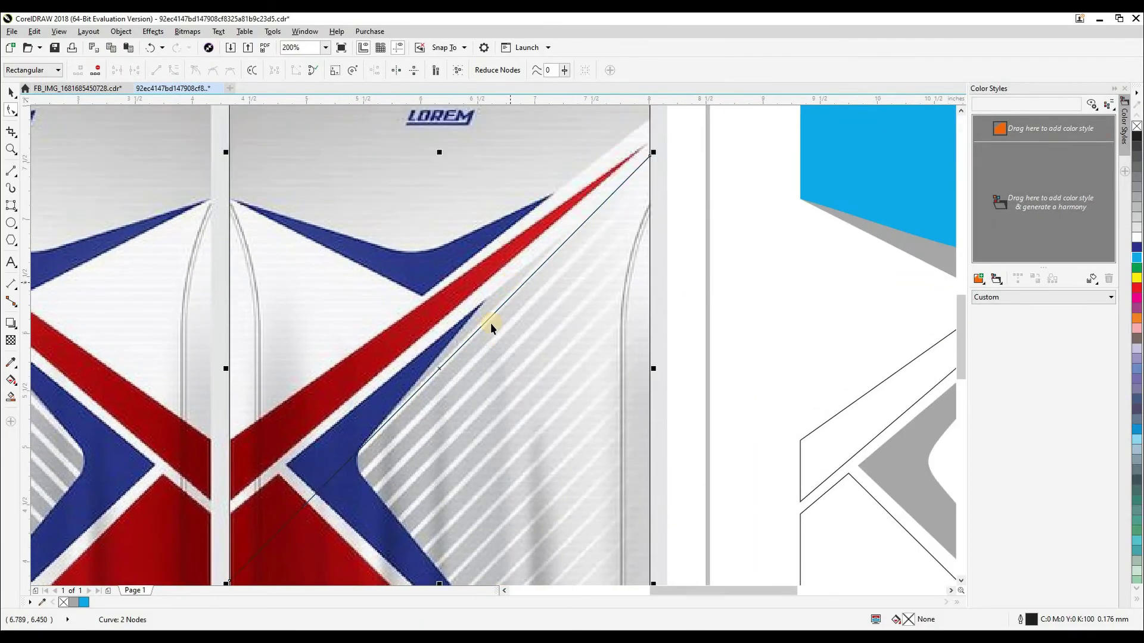
Set the diagonal line's outline width to 1.0 mm after trying 1.5 mm.
scroll(430, 190, "up", 2)
left_click(389, 69)
left_click(374, 156)
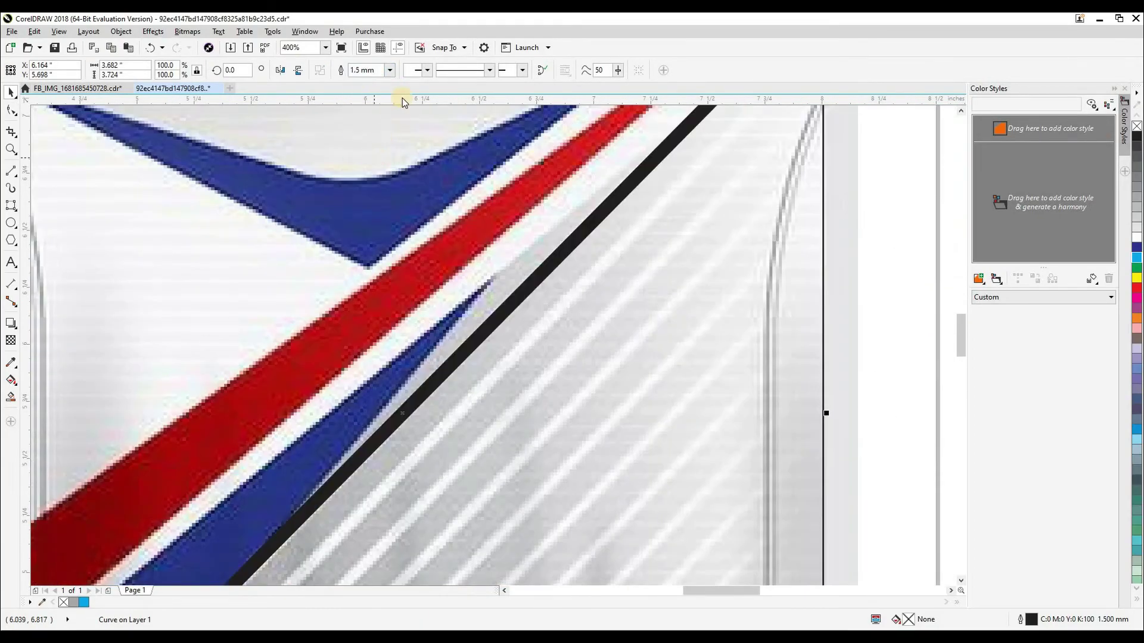
left_click(390, 69)
left_click(363, 145)
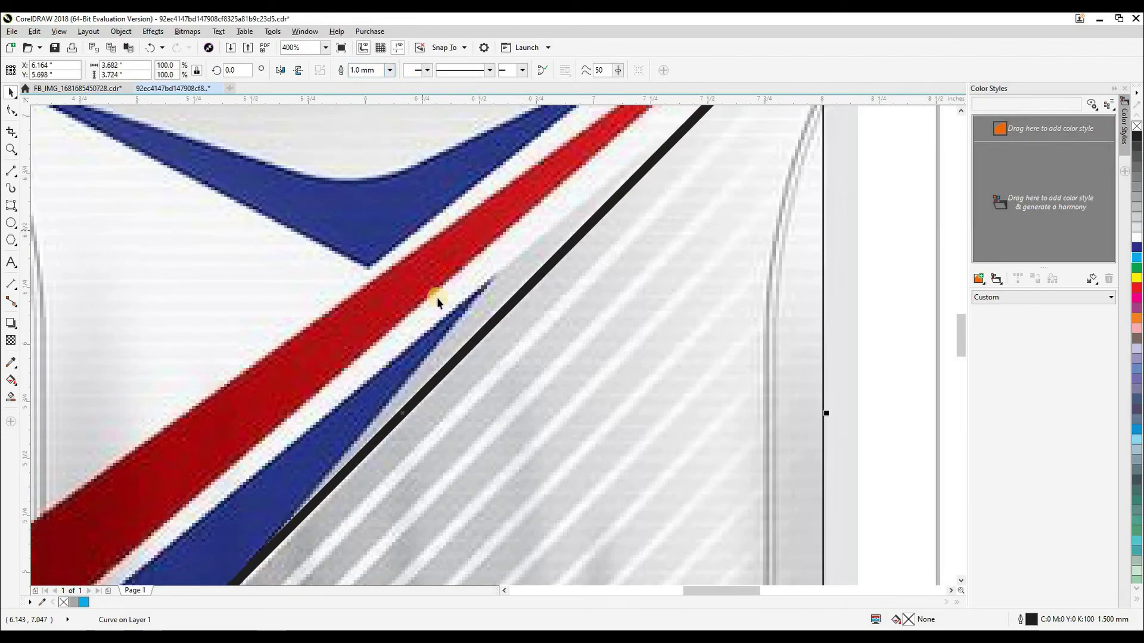
scroll(426, 370, "down", 2)
scroll(417, 391, "up", 1)
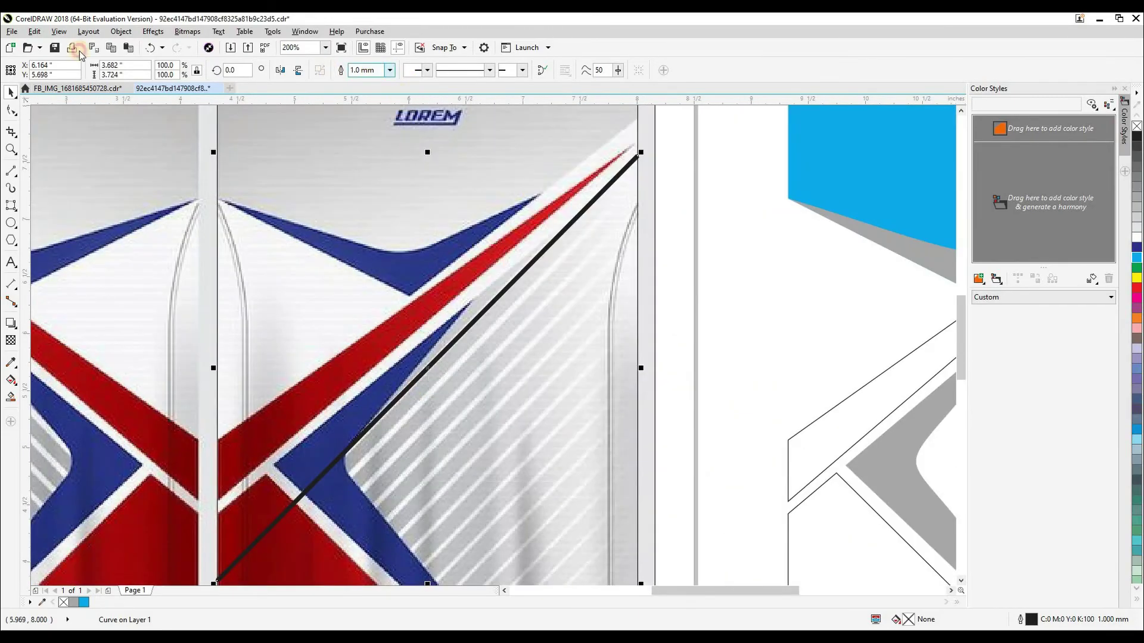
Set the diagonal line's outline width to 1.25 mm.
type("1.3")
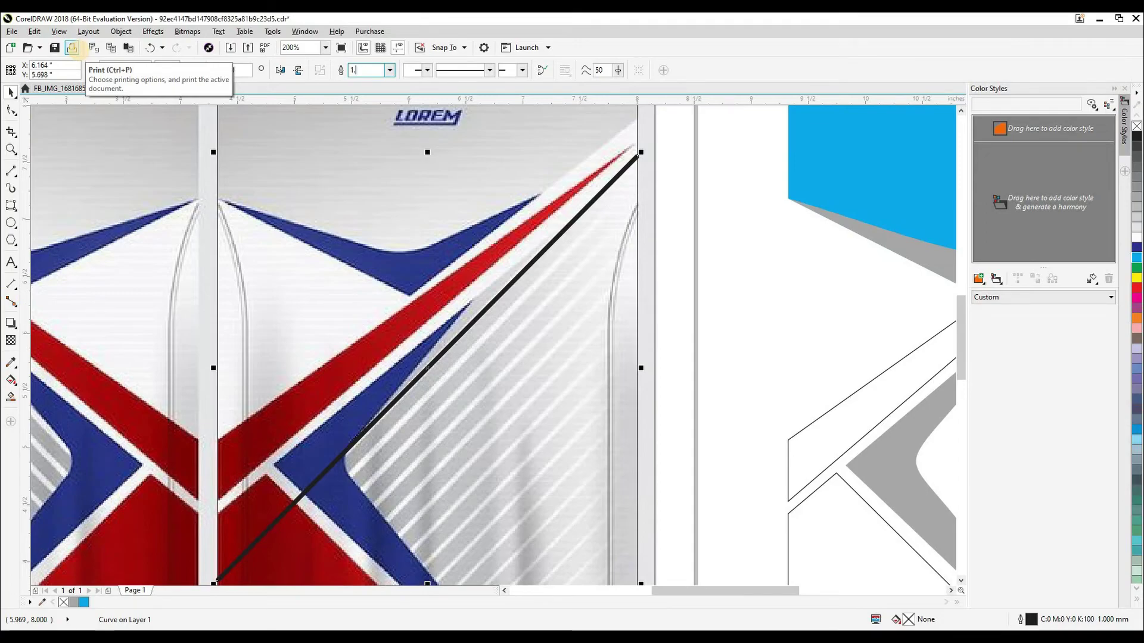
key("Return")
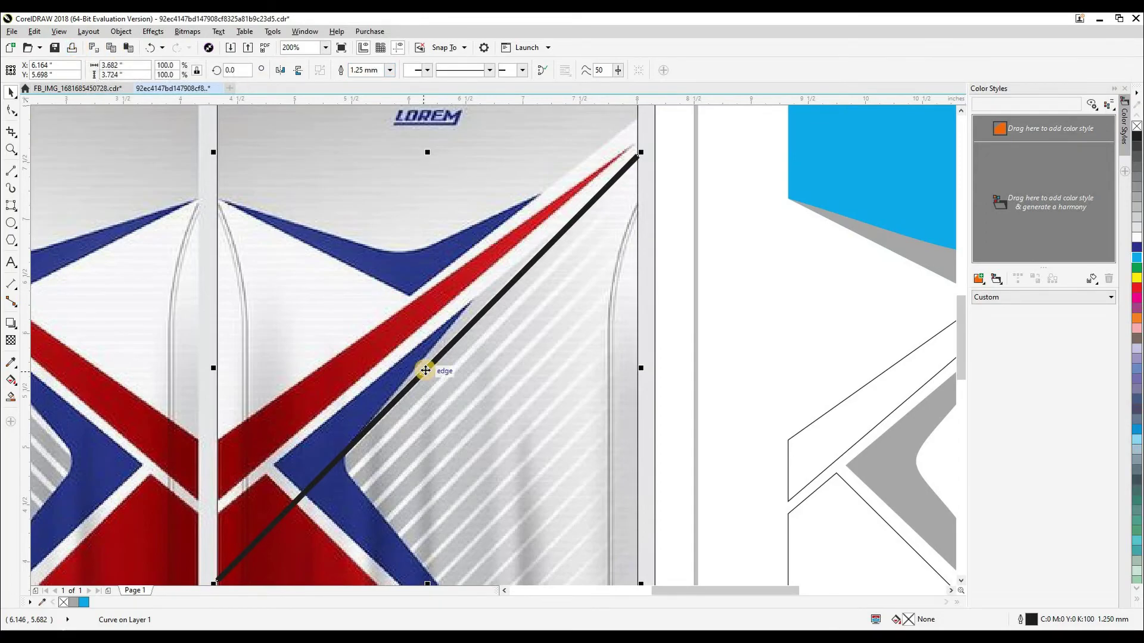
key("F12")
left_click(583, 413)
left_click(559, 439)
Copy the diagonal line straight down so its upper end lies near the panel's lower outer corner.
scroll(498, 348, "down", 2)
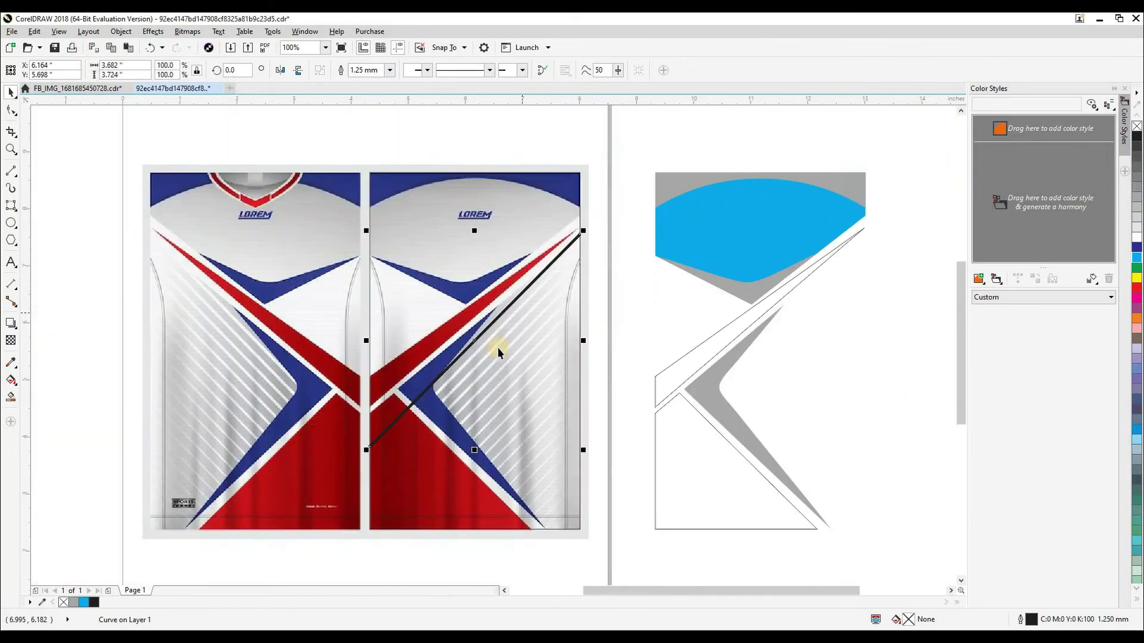
scroll(464, 326, "up", 2)
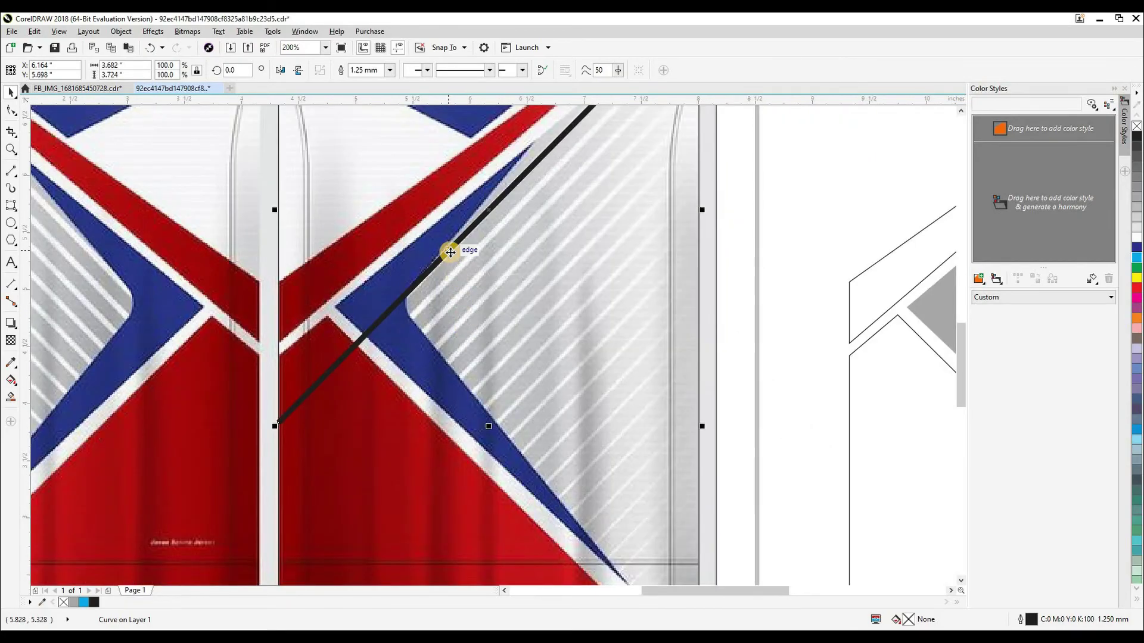
scroll(450, 253, "down", 2)
left_click_drag(448, 251, 605, 539)
scroll(396, 533, "up", 2)
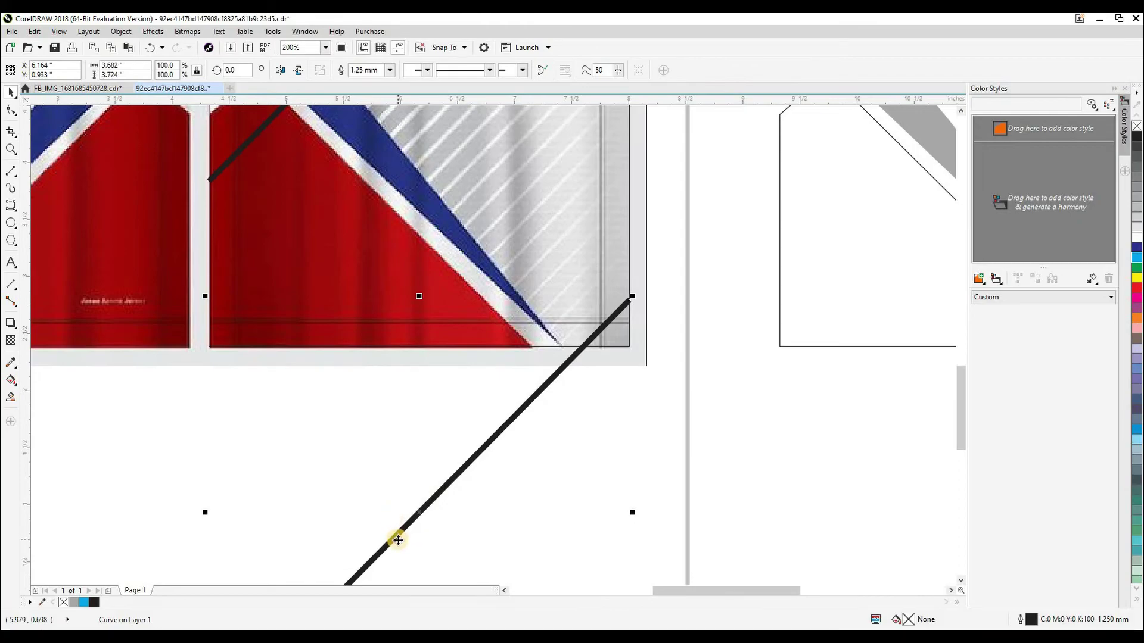
Move the copied line up and to the right so it crosses the back panel's lower outer corner, parallel to the original.
key("shift+F9")
left_click(519, 454)
left_click_drag(519, 454, 600, 439)
key("shift+F9")
left_click(602, 441)
scroll(602, 441, "down", 2)
key("F2")
left_click_drag(534, 294, 678, 455)
scroll(426, 351, "down", 1)
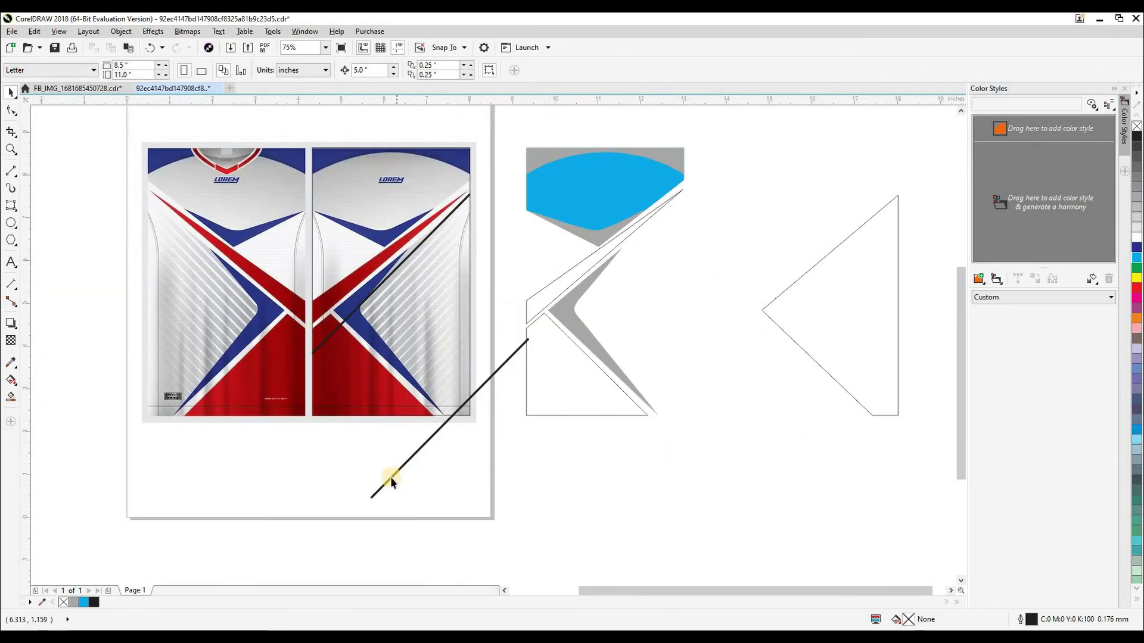
key("shift+F9")
left_click(379, 489)
left_click_drag(398, 475, 397, 471)
left_click(506, 480)
key("shift+F9")
scroll(391, 404, "up", 1)
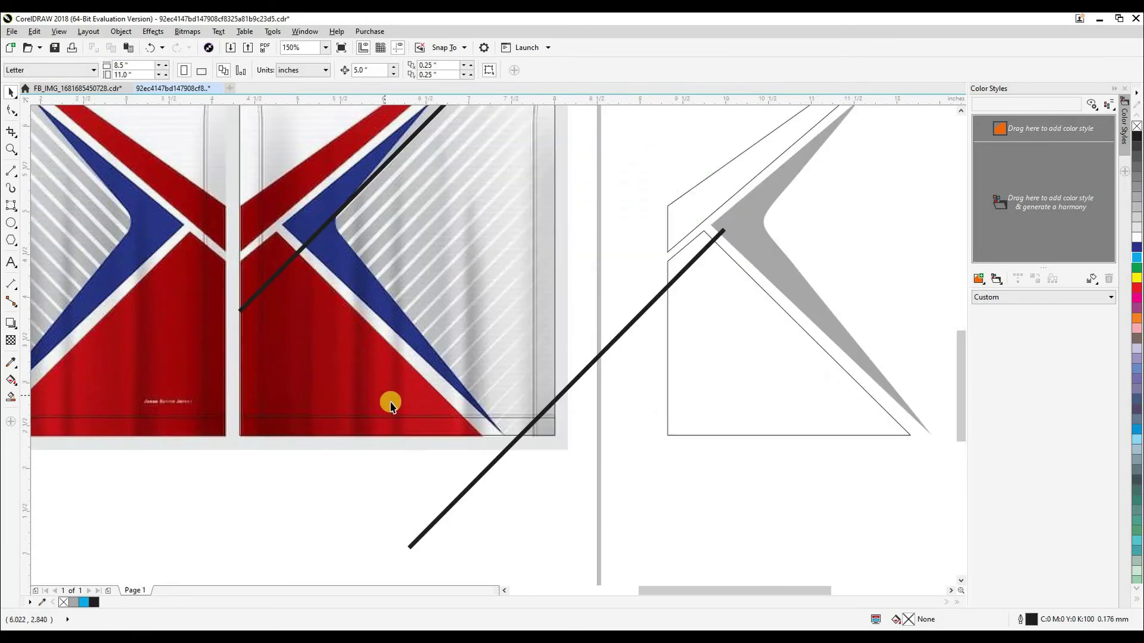
Blend the upper diagonal line with its lower copy to create parallel stripes across the panel.
left_click(16, 324)
left_click(56, 339)
left_click_drag(397, 153, 602, 327)
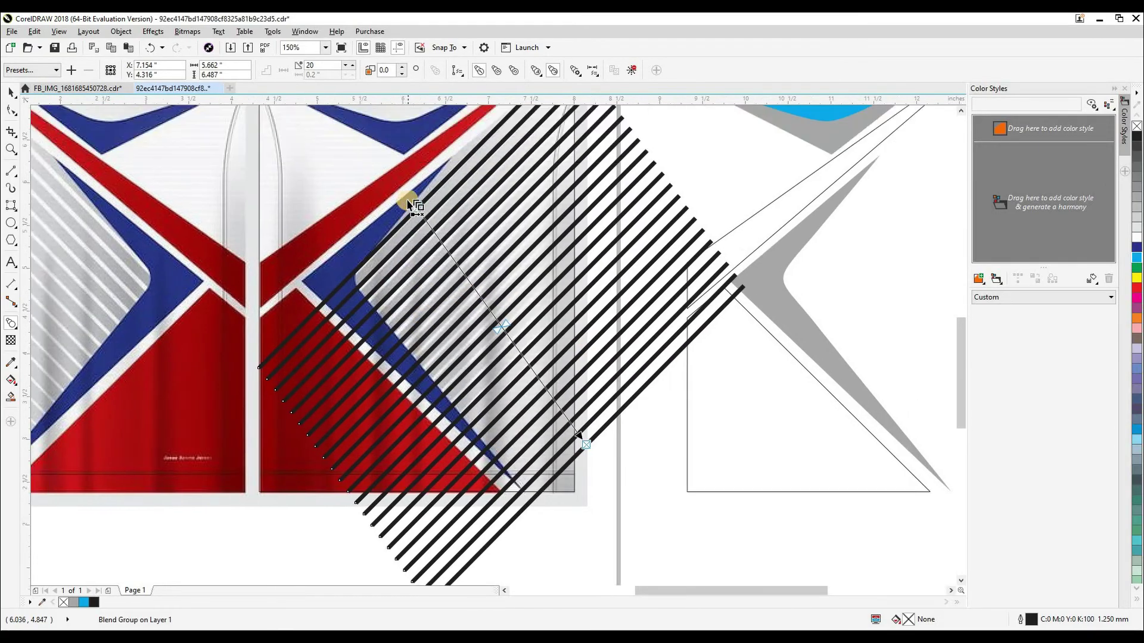
Try the stripe blend with 15 steps and with 22 steps, undoing each change.
scroll(416, 207, "up", 3)
left_click(322, 63)
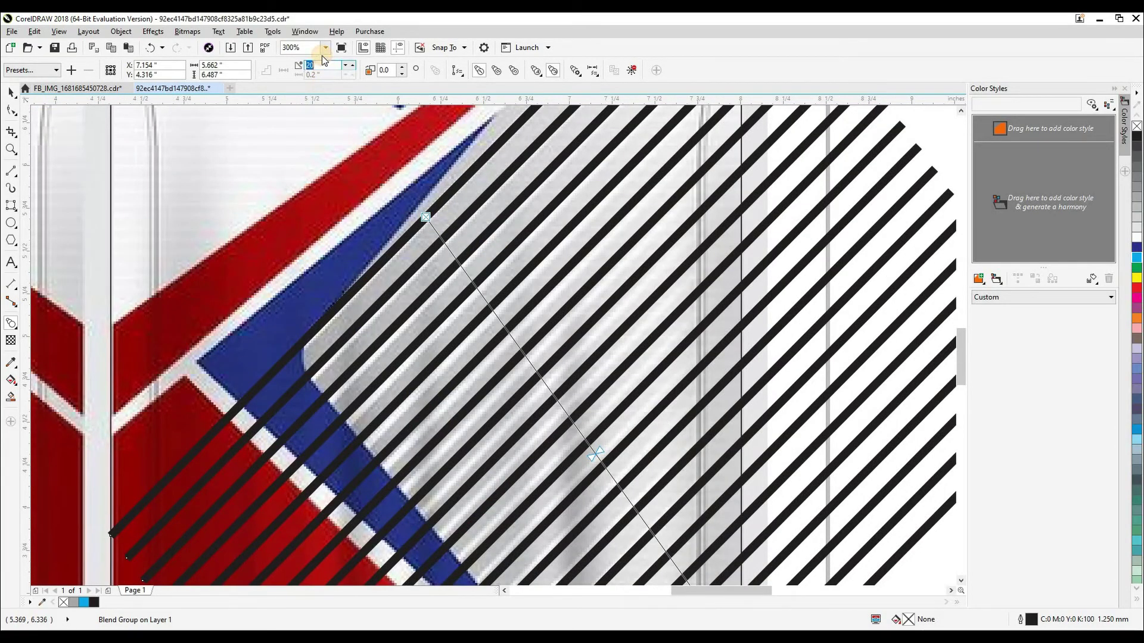
type("15")
key("Return")
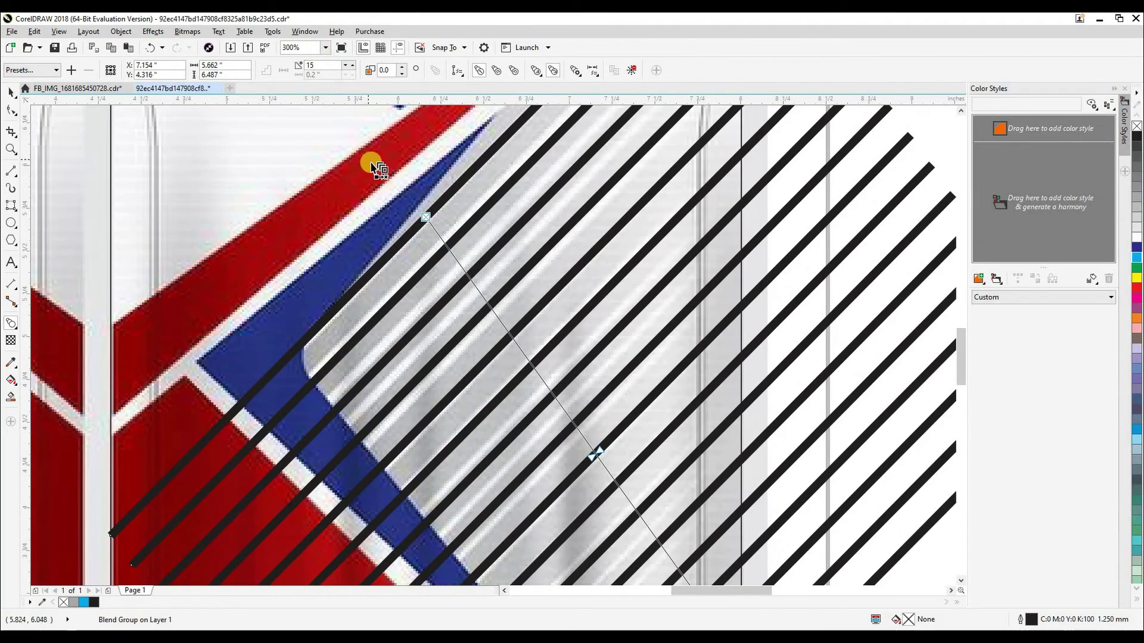
key("ctrl+z")
scroll(538, 293, "down", 3)
left_click(314, 64)
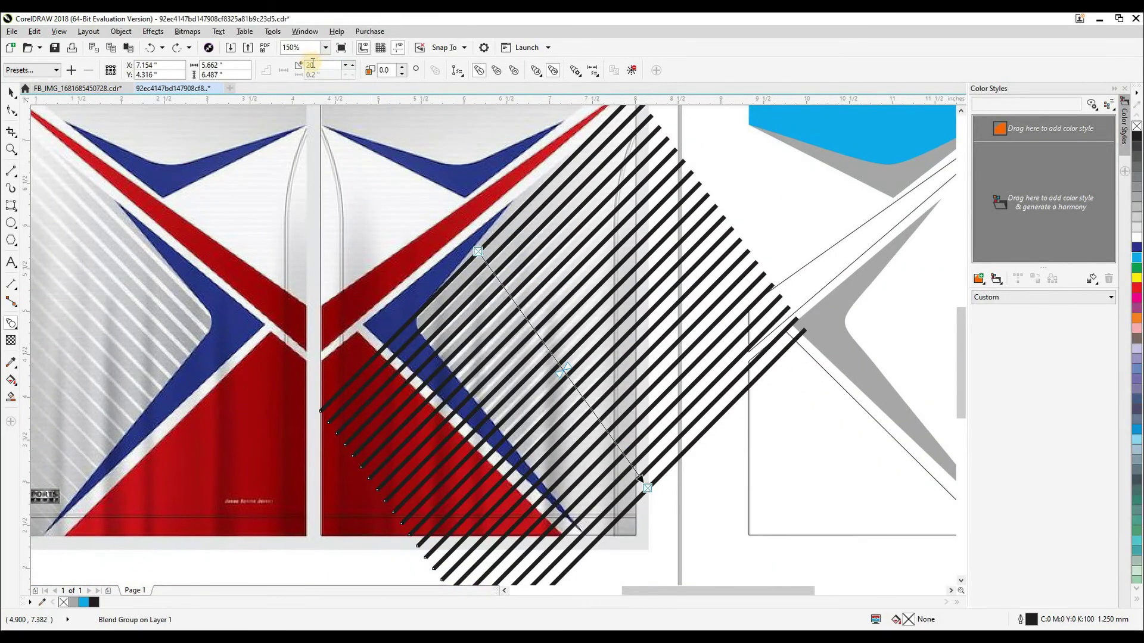
type("22")
key("Return")
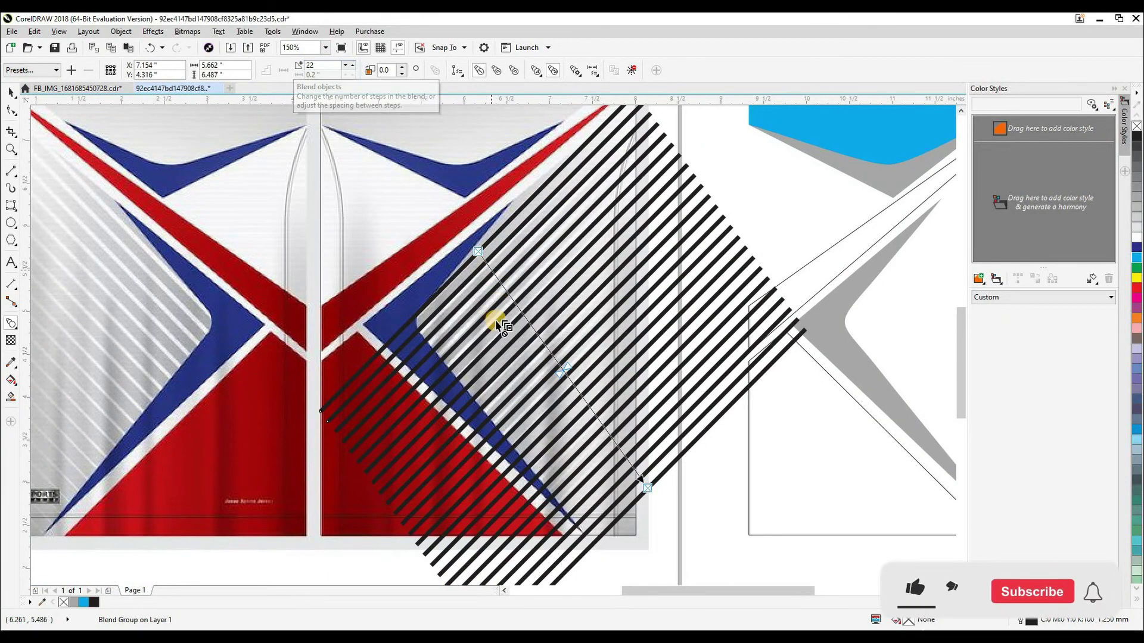
scroll(477, 283, "up", 3)
key("ctrl+z")
Set the stripe blend to 19 steps.
left_click(327, 64)
type("19")
key("Return")
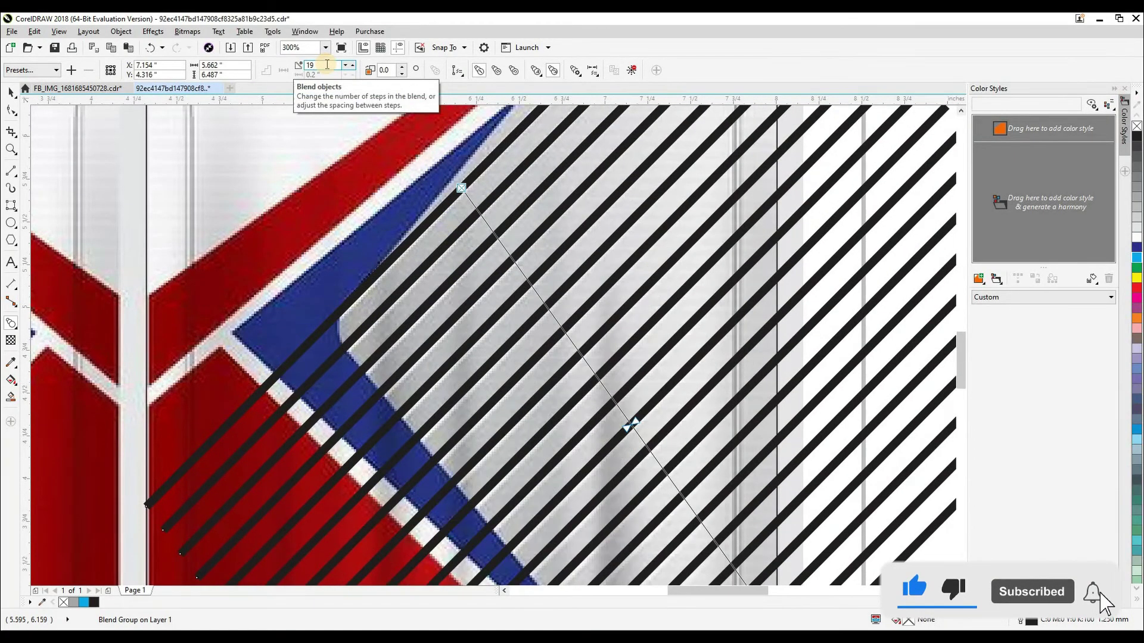
scroll(667, 293, "down", 1)
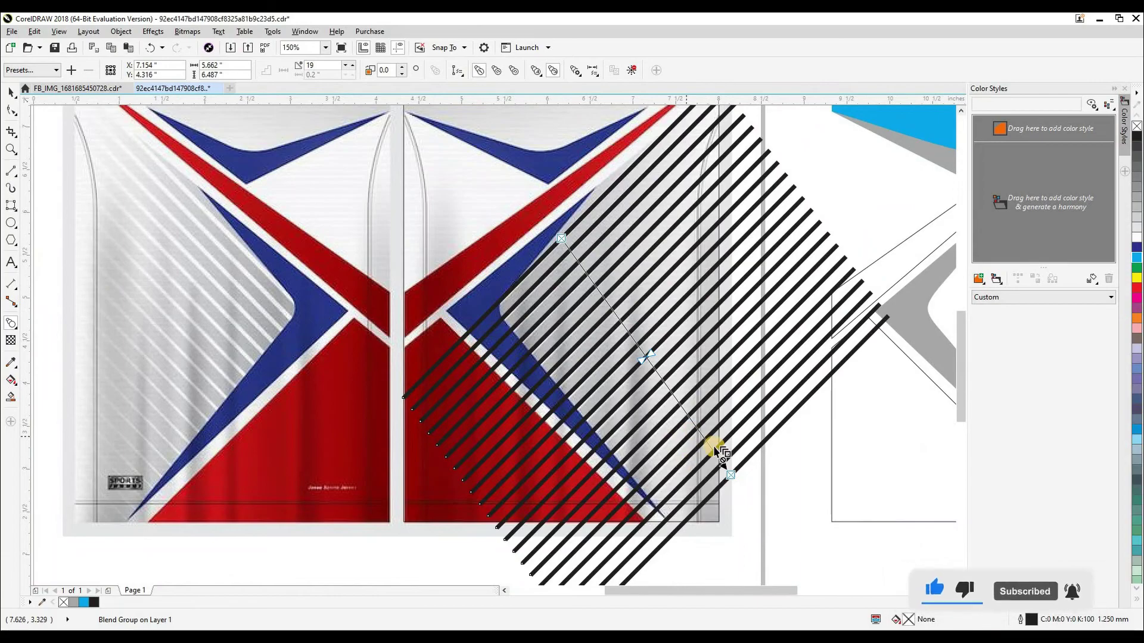
Set the outline width of the blend's lowest line to 0.5 mm after trying 0.75 mm.
left_click_drag(709, 456, 585, 341)
scroll(585, 341, "up", 1)
key("space")
double_click(603, 411)
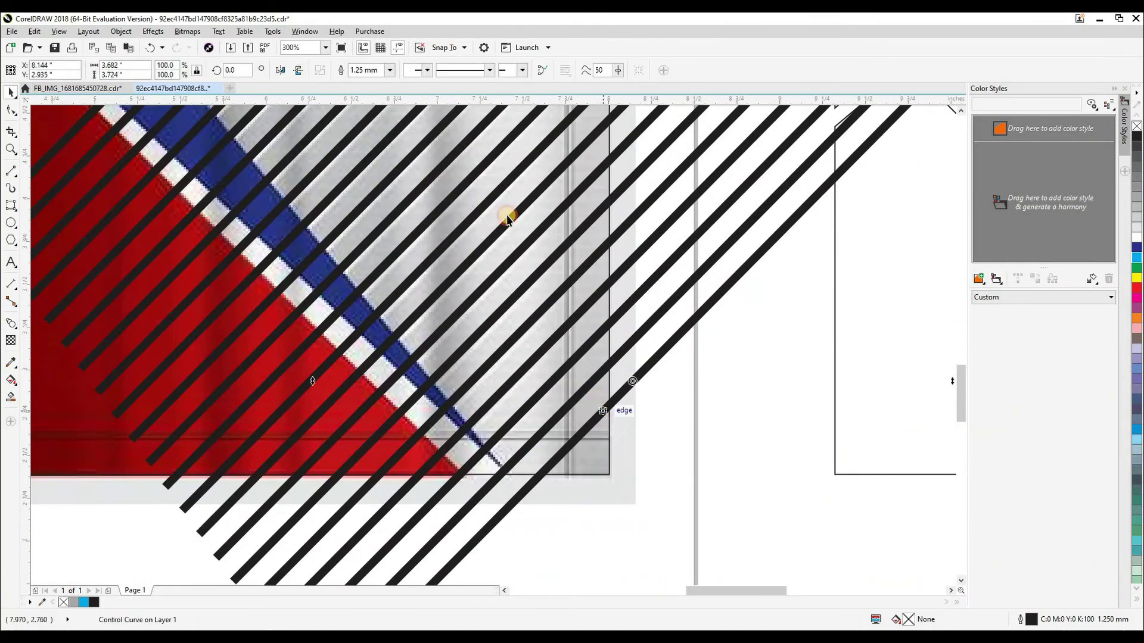
left_click(390, 70)
left_click(370, 138)
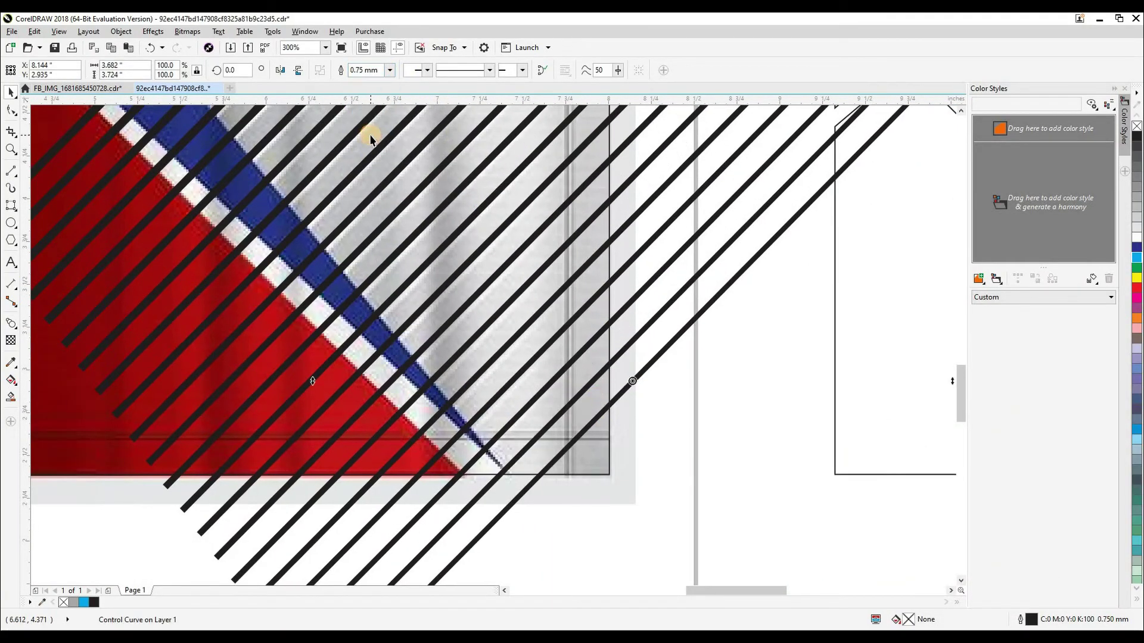
type("0")
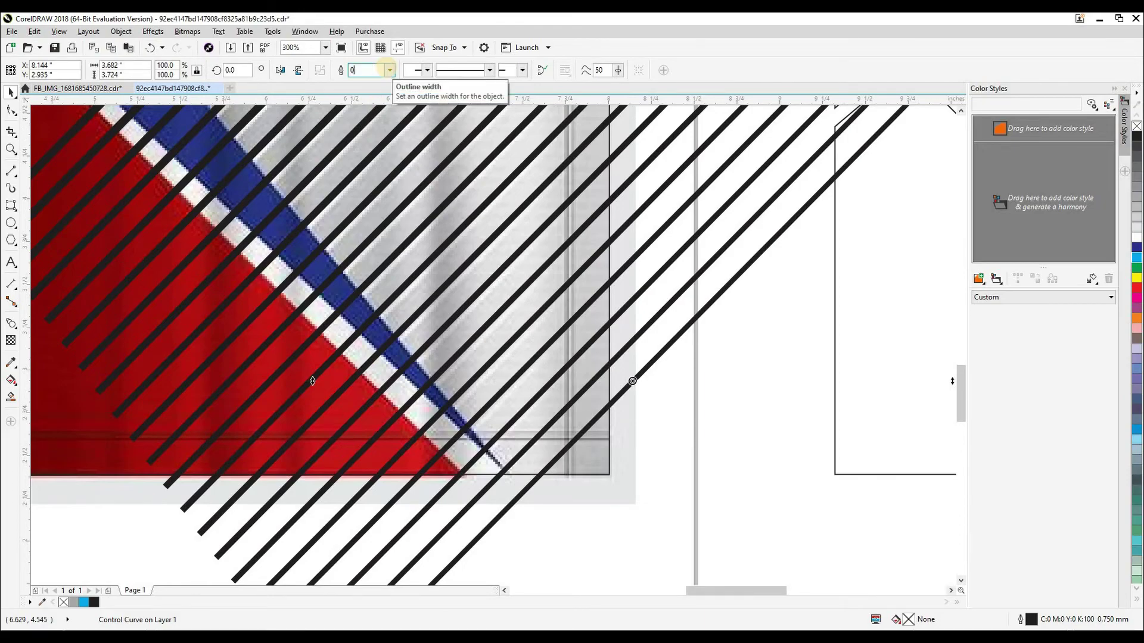
key("Return")
scroll(622, 401, "down", 2)
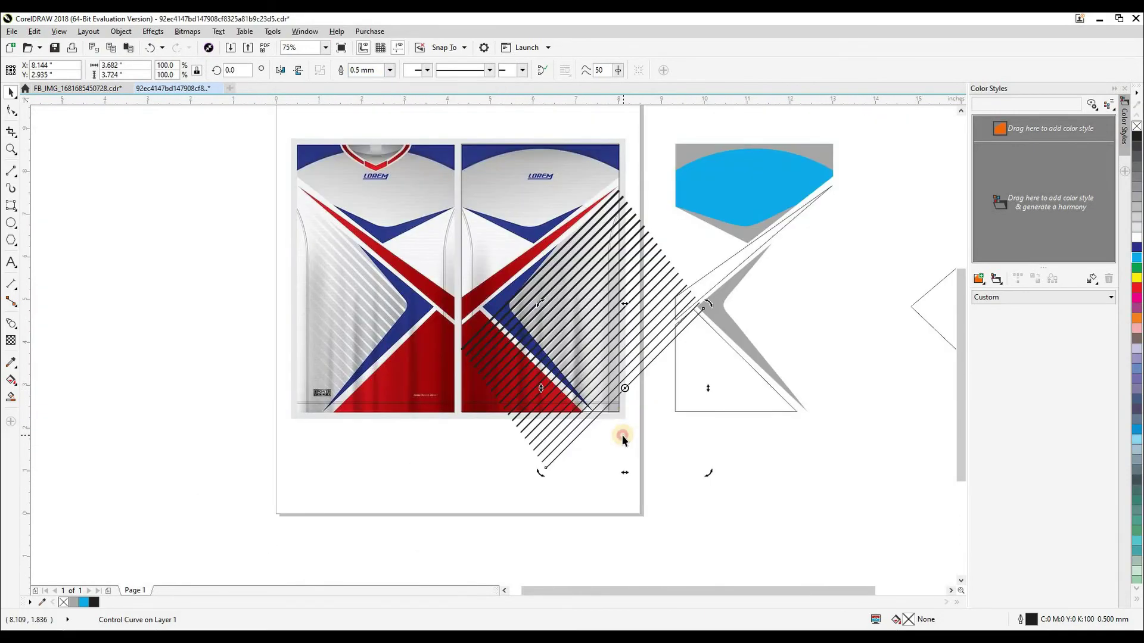
left_click(623, 435)
scroll(575, 374, "up", 3)
scroll(603, 415, "down", 3)
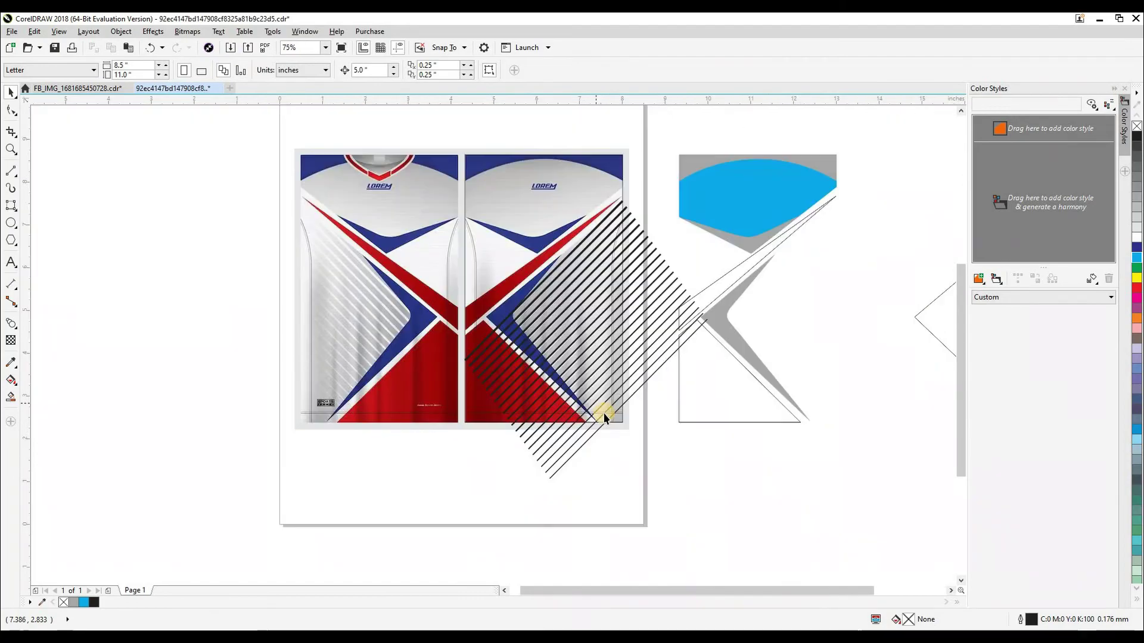
Break the stripe blend, moved 5 in right, into separate lines and combine them into one curve.
left_click(606, 425)
left_click(434, 527)
left_click_drag(725, 187, 725, 187)
scroll(433, 275, "down", 1)
key("Right")
key("ctrl+k")
key("ctrl+u")
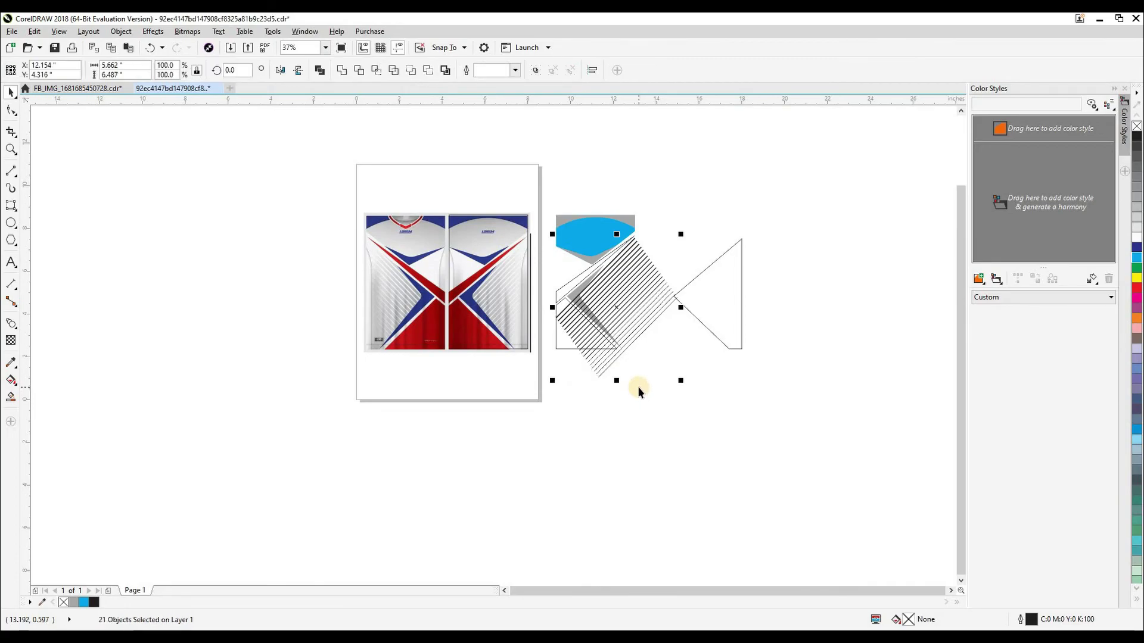
left_click(638, 390)
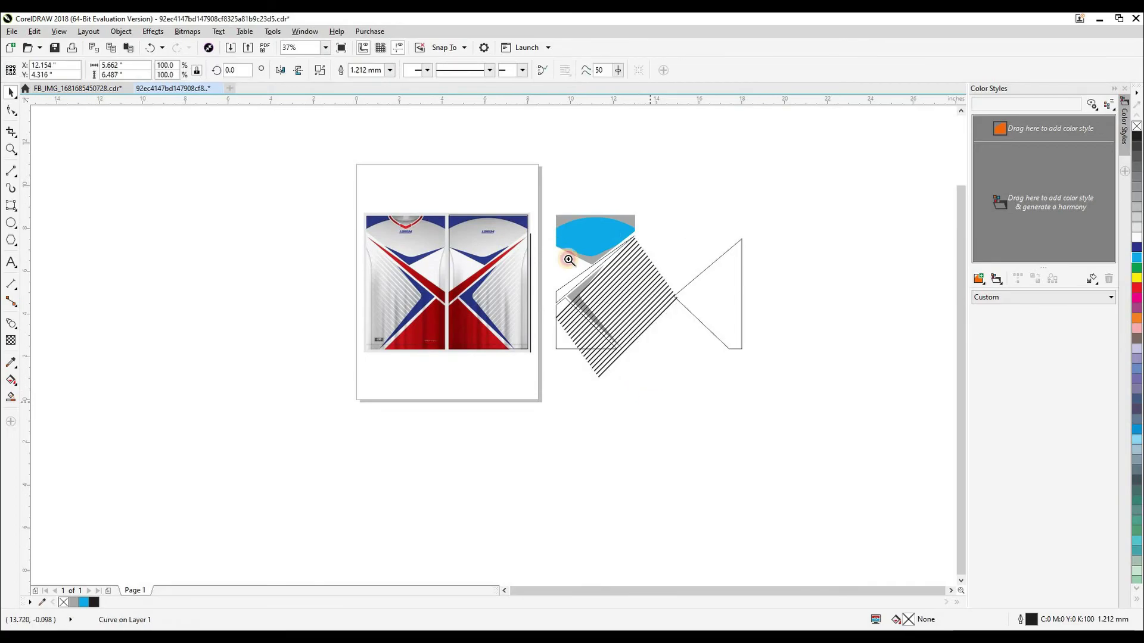
Move the combined stripes 5 in left and try to intersect them with the back panel's outline.
scroll(679, 395, "up", 3)
left_click(646, 379)
key("Left")
scroll(555, 352, "down", 1)
scroll(342, 355, "up", 1)
left_click(524, 162, "shift")
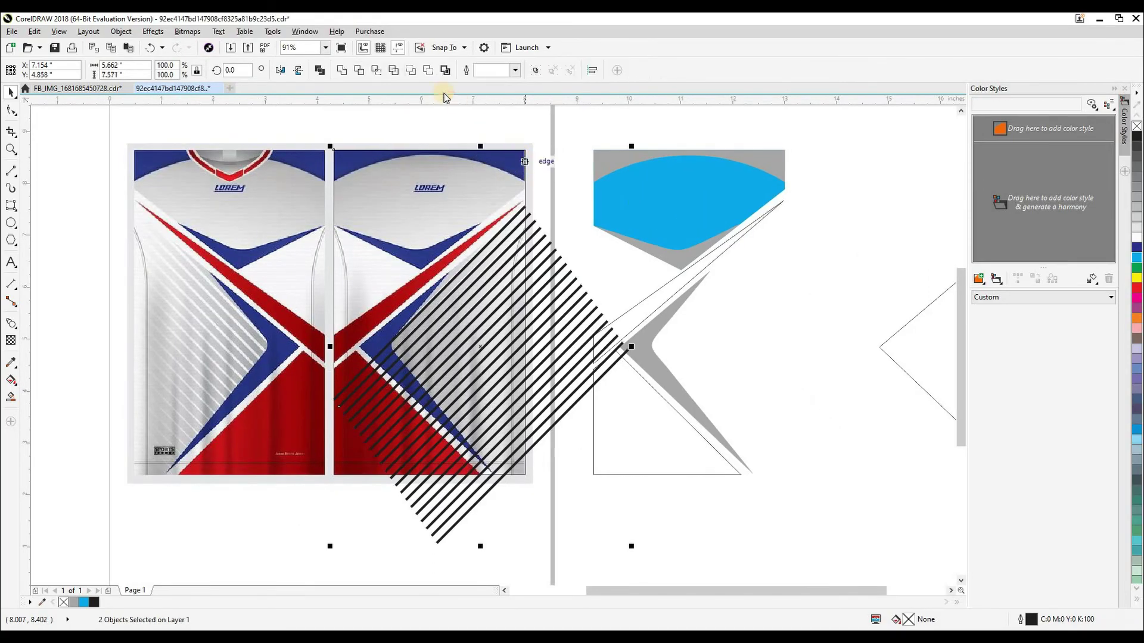
left_click(378, 70)
left_click(590, 508)
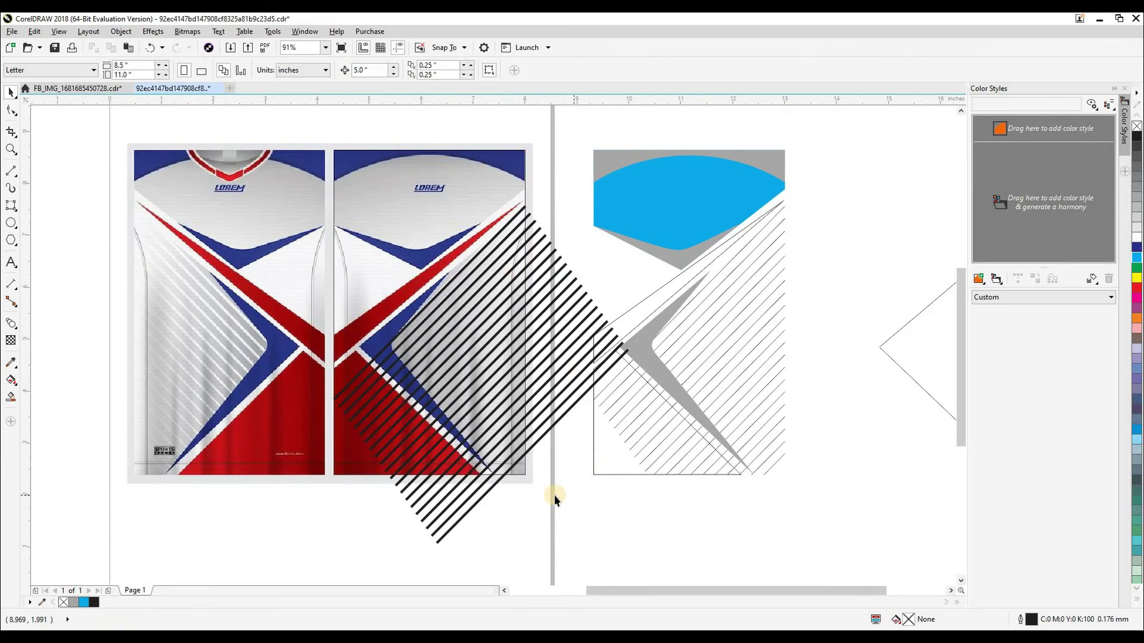
scroll(566, 438, "down", 1)
scroll(566, 438, "left", 1)
Undo the stripe edits back to the unbroken blend lying over the reference back panel.
key("ctrl+z")
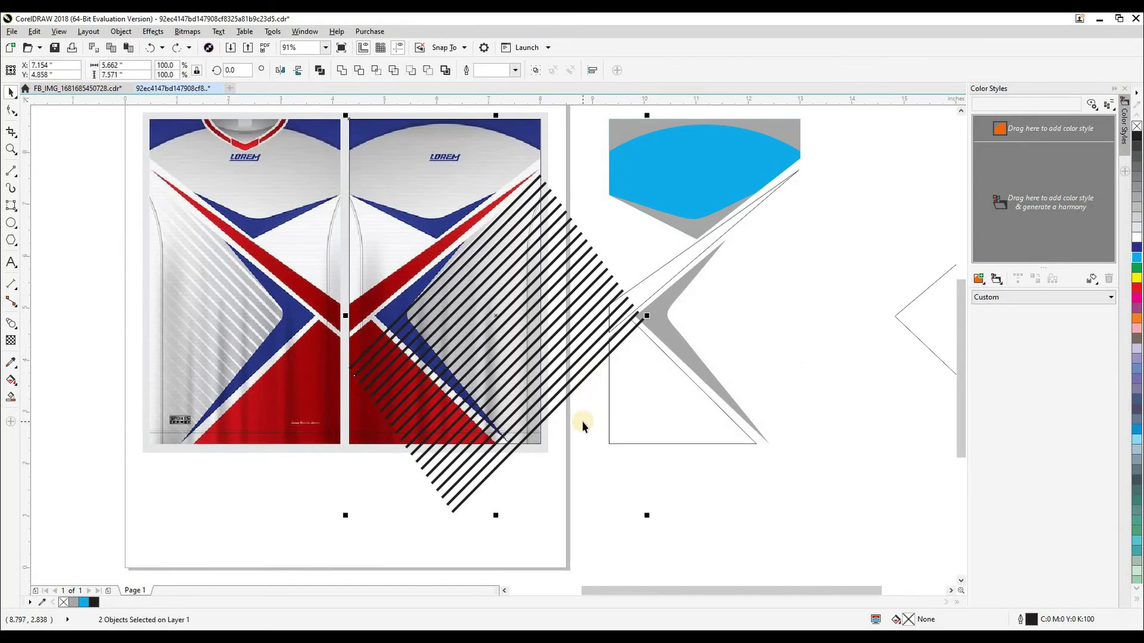
left_click(517, 426)
scroll(520, 422, "up", 4)
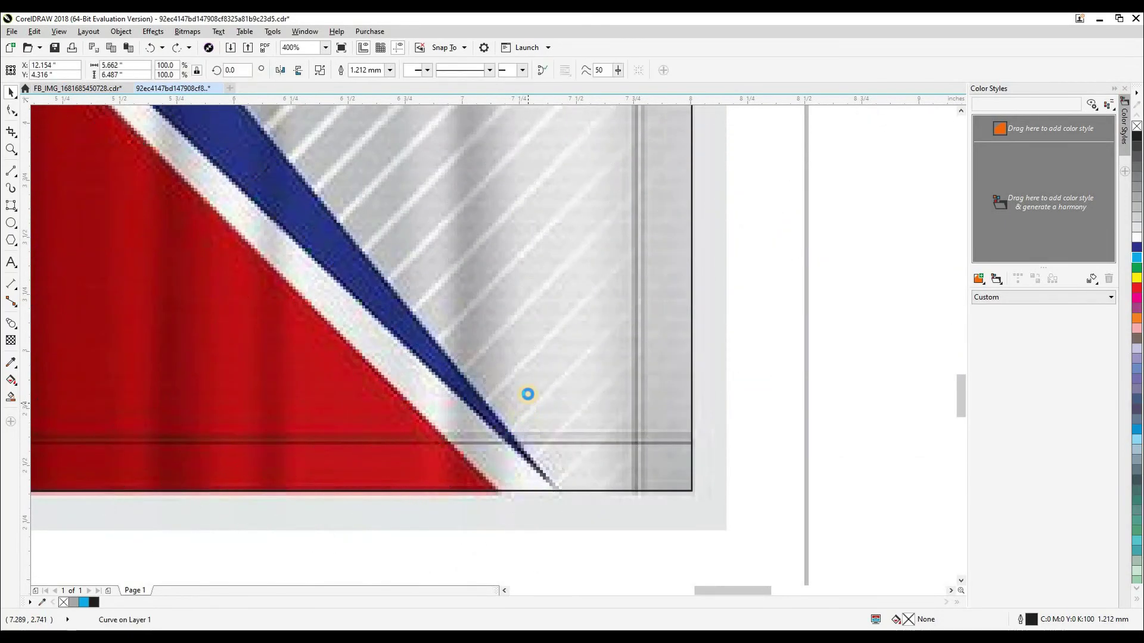
scroll(527, 394, "down", 2)
key("ctrl+z")
key("ctrl+z")
key("ctrl+z")
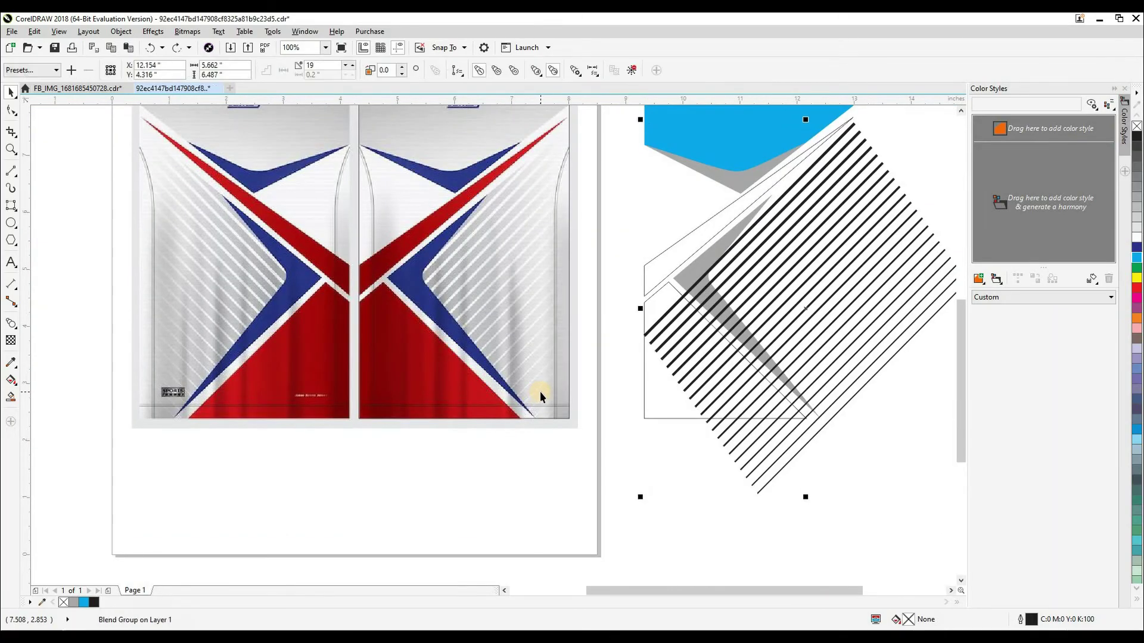
key("ctrl+z")
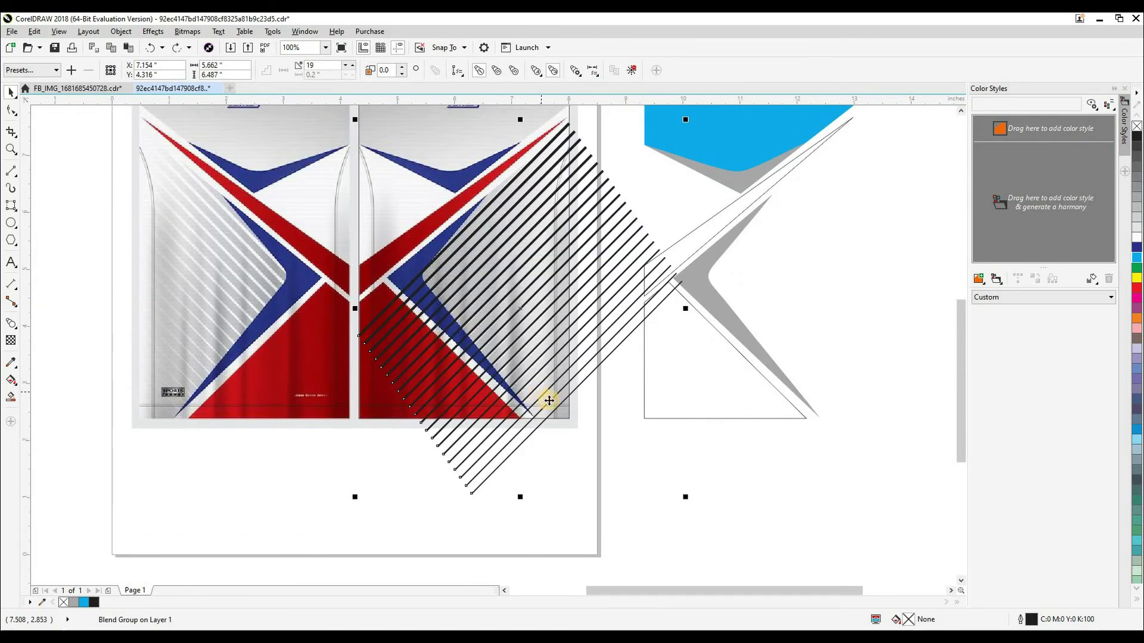
Break the stripe blend apart into separate lines and group them all.
key("ctrl+k")
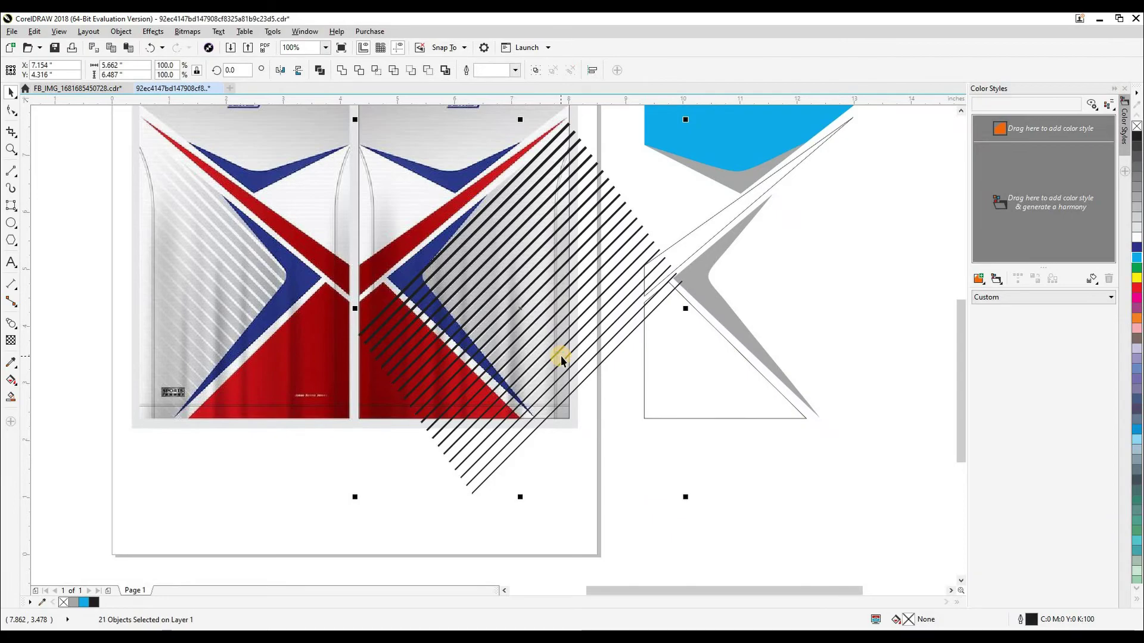
key("ctrl+g")
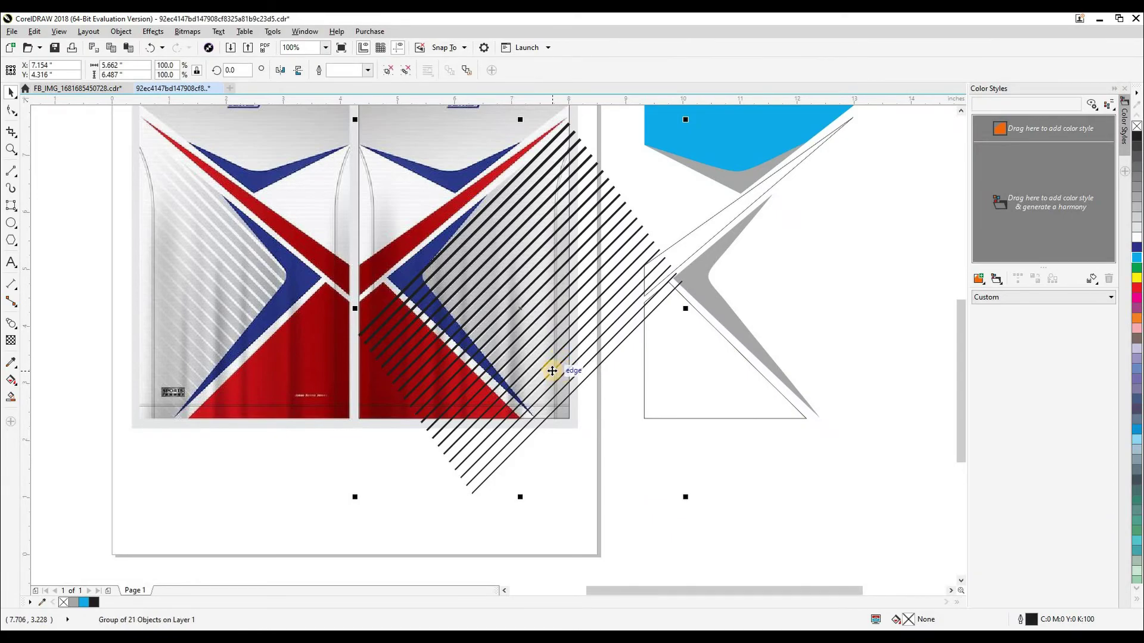
scroll(523, 352, "down", 2)
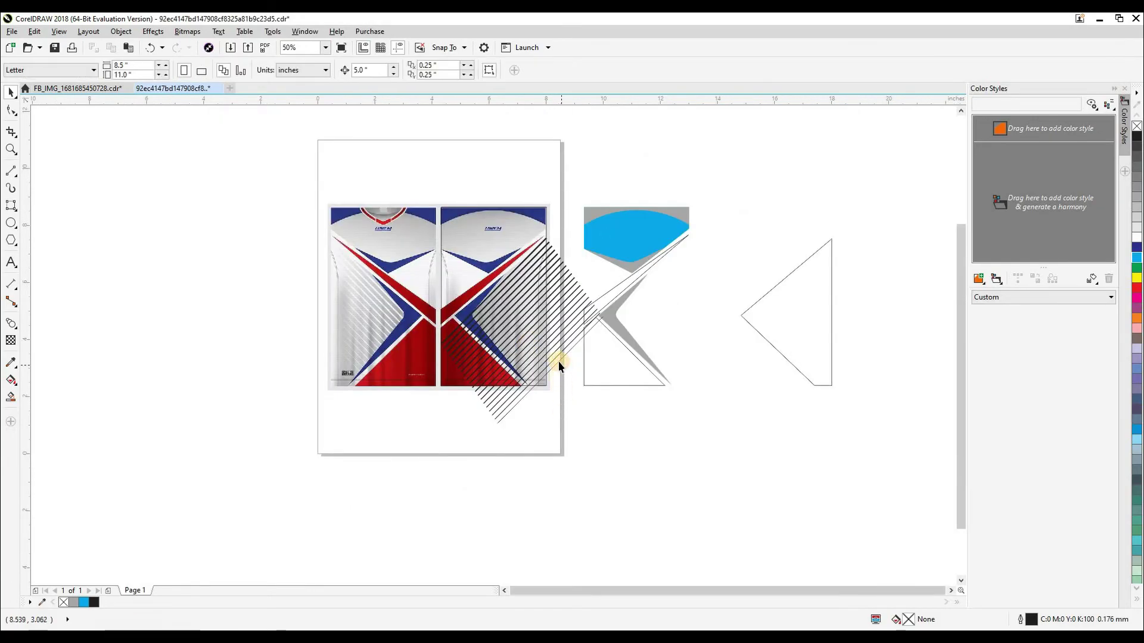
scroll(543, 282, "up", 2)
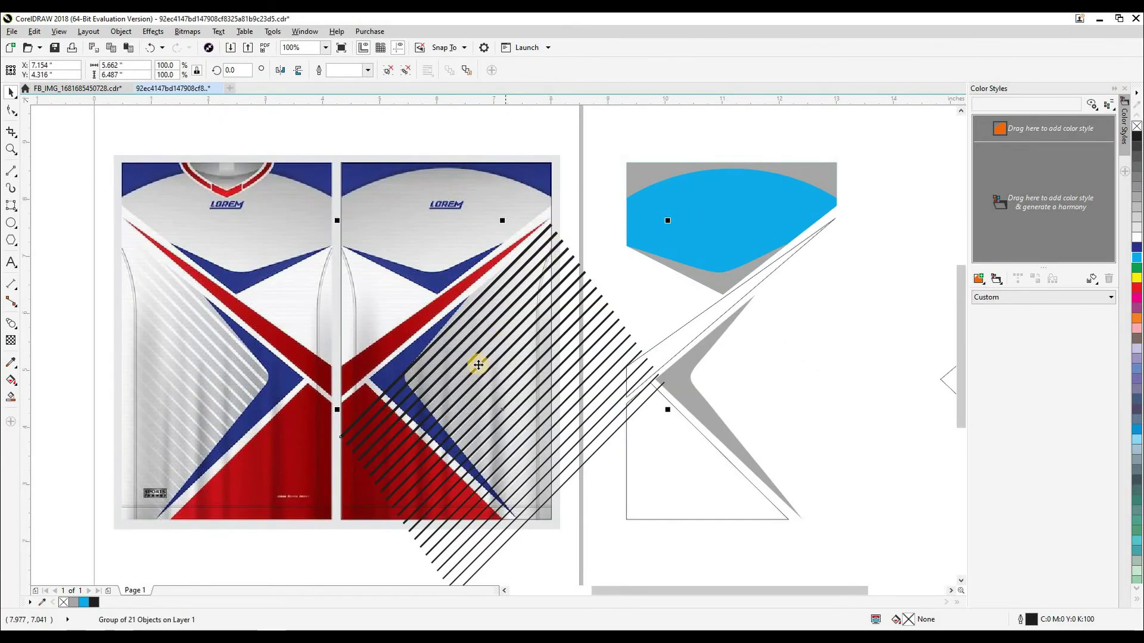
Trim the stripes along the panel's outer side edge with a rectangle drawn beside it, and delete that rectangle.
left_click(14, 209)
left_click(35, 206)
left_click_drag(551, 174, 550, 521)
key("space")
left_click(489, 557, "shift")
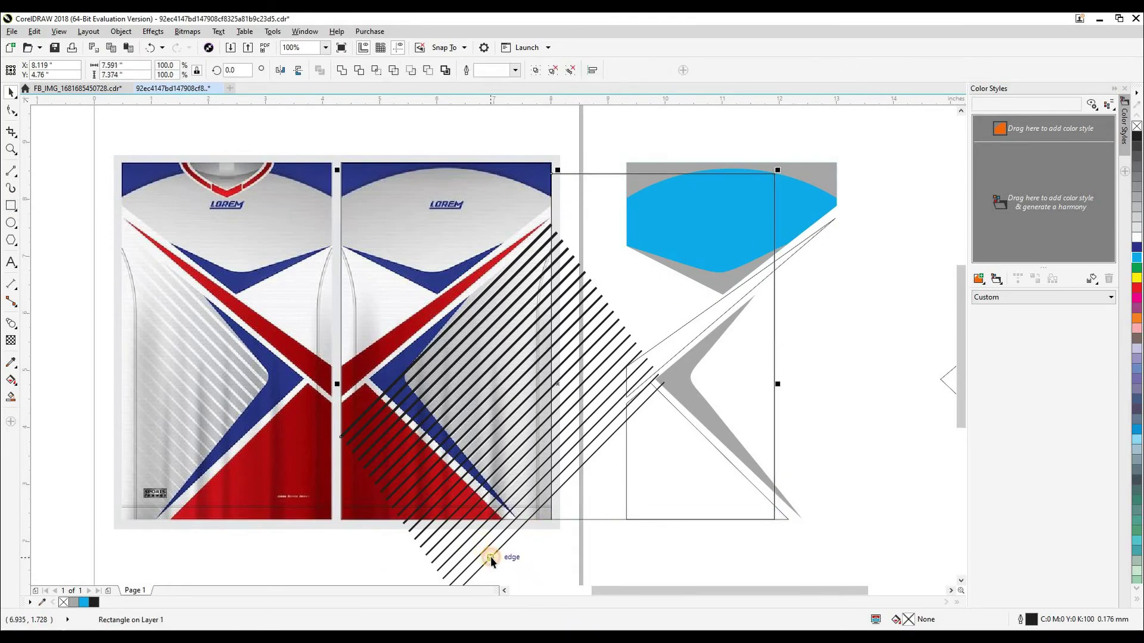
key("t")
left_click_drag(490, 542, 513, 398)
left_click(613, 408)
left_click(610, 358)
key("Delete")
Draw a rectangle along the panel's bottom edge over the protruding stripes and subtract it from the stripe group.
left_click(11, 206)
left_click_drag(364, 375, 601, 457)
left_click(566, 331, "shift")
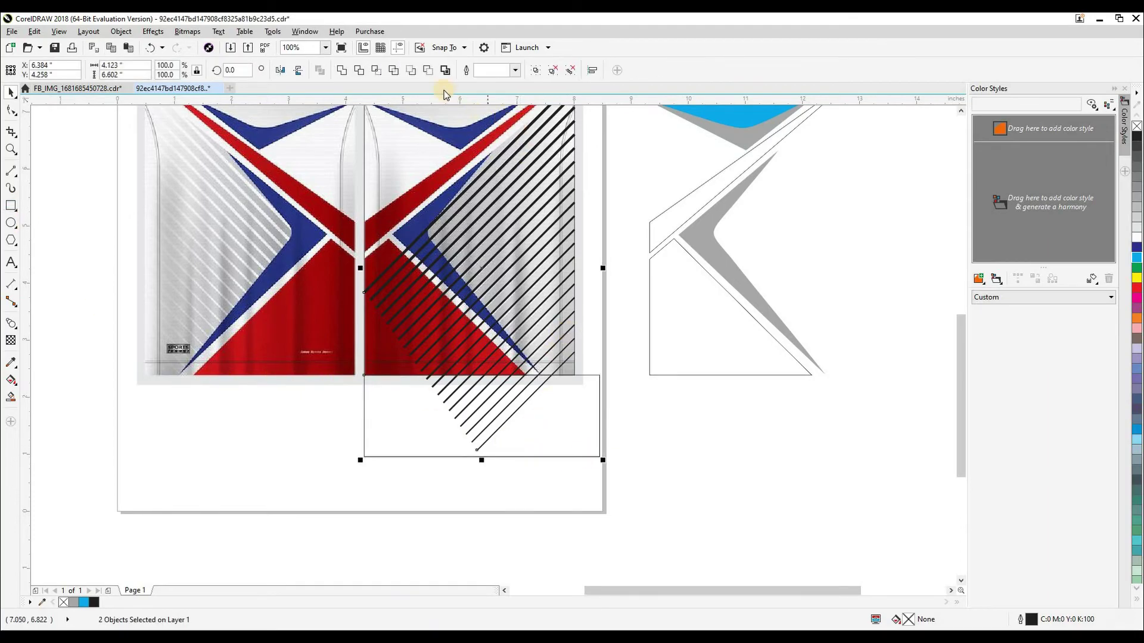
left_click(428, 73)
left_click(630, 438)
Move the trimmed stripe group 5 in right onto the traced back panel shapes.
scroll(562, 462, "down", 1)
key("shift+F9")
key("shift+F9")
left_click(540, 309)
key("Right")
left_click(646, 467)
left_click_drag(596, 439, 691, 299)
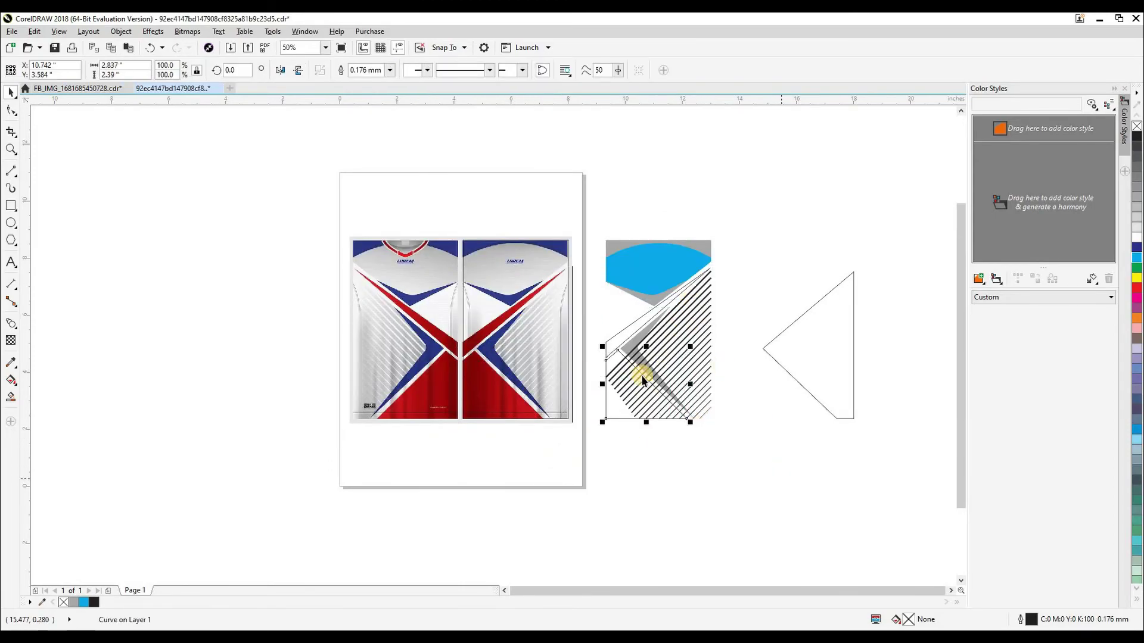
left_click(633, 346)
left_click(675, 490)
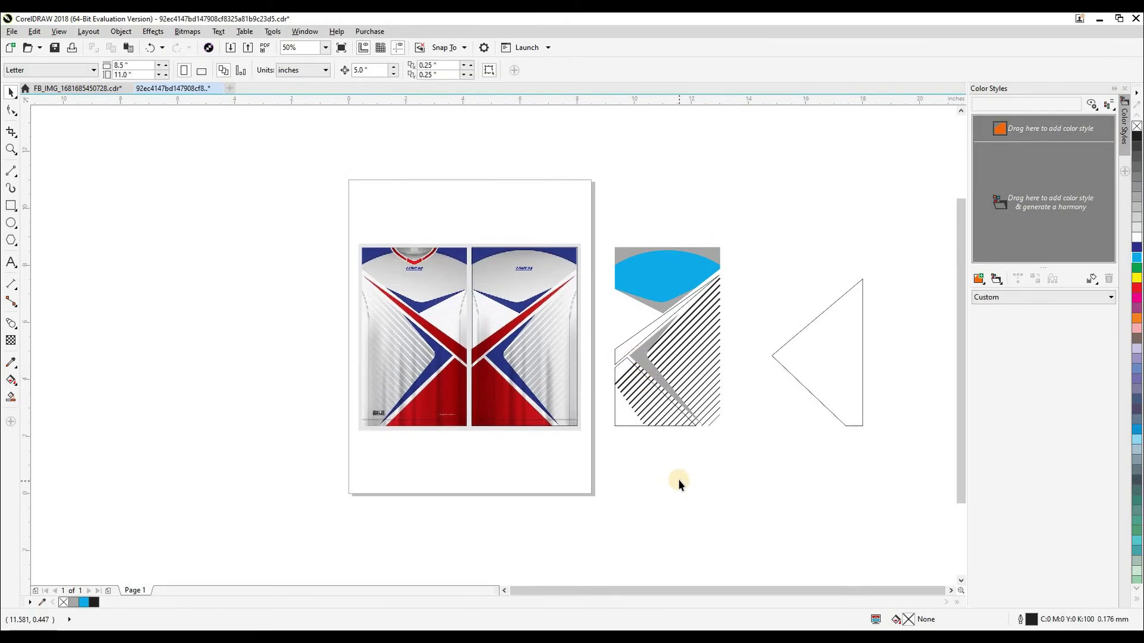
Fill the triangle at the panel's bottom corner and the long diagonal band above it with red.
key("F2")
left_click_drag(475, 230, 785, 483)
left_click_drag(695, 490, 727, 463)
left_click(513, 437)
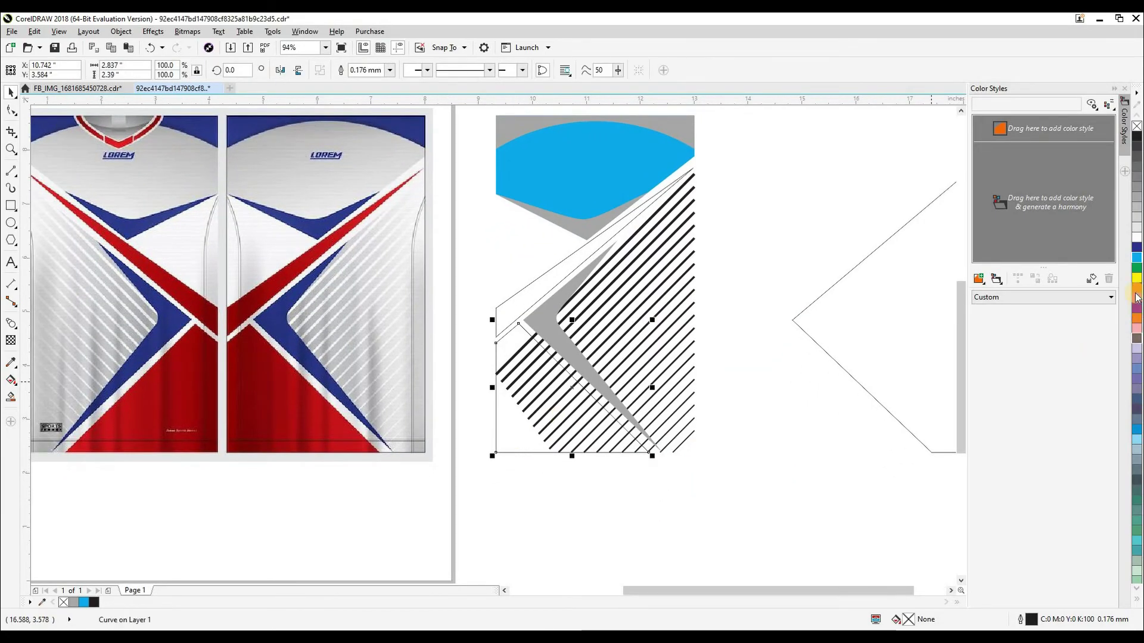
left_click(717, 457)
left_click_drag(574, 292, 597, 324)
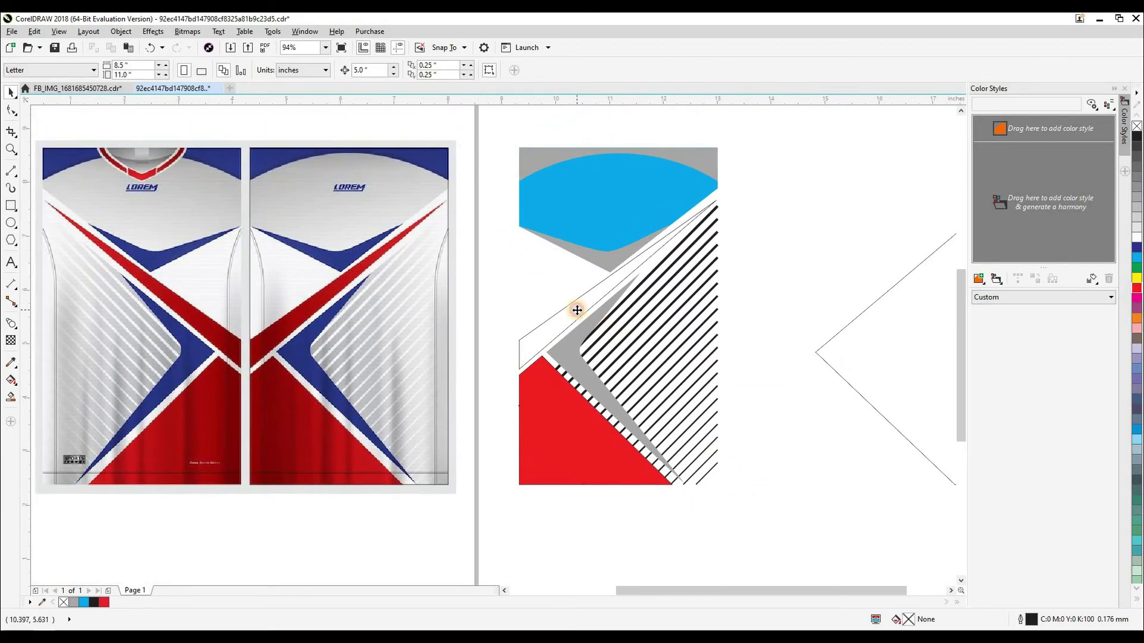
left_click(576, 309)
key("Delete")
Fill the grey chevron, the grey V below the yoke and the upper corner shape with the dark blue sampled from the reference.
left_click(560, 355)
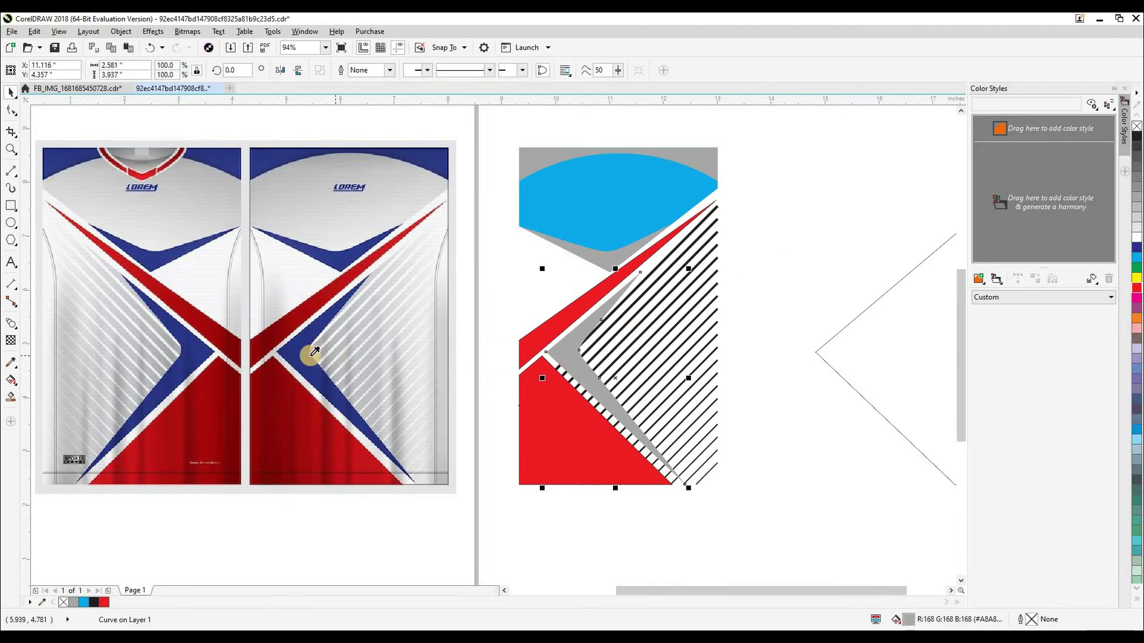
left_click(291, 355)
left_click(766, 289)
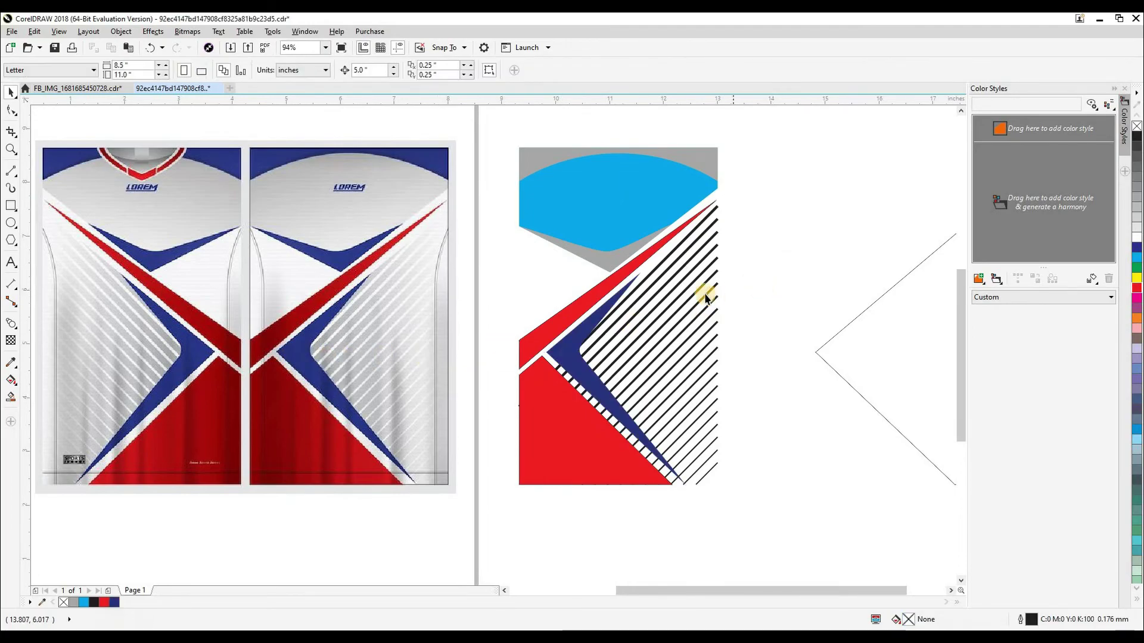
left_click(612, 261)
key("ctrl+r")
left_click(713, 230)
left_click(691, 193)
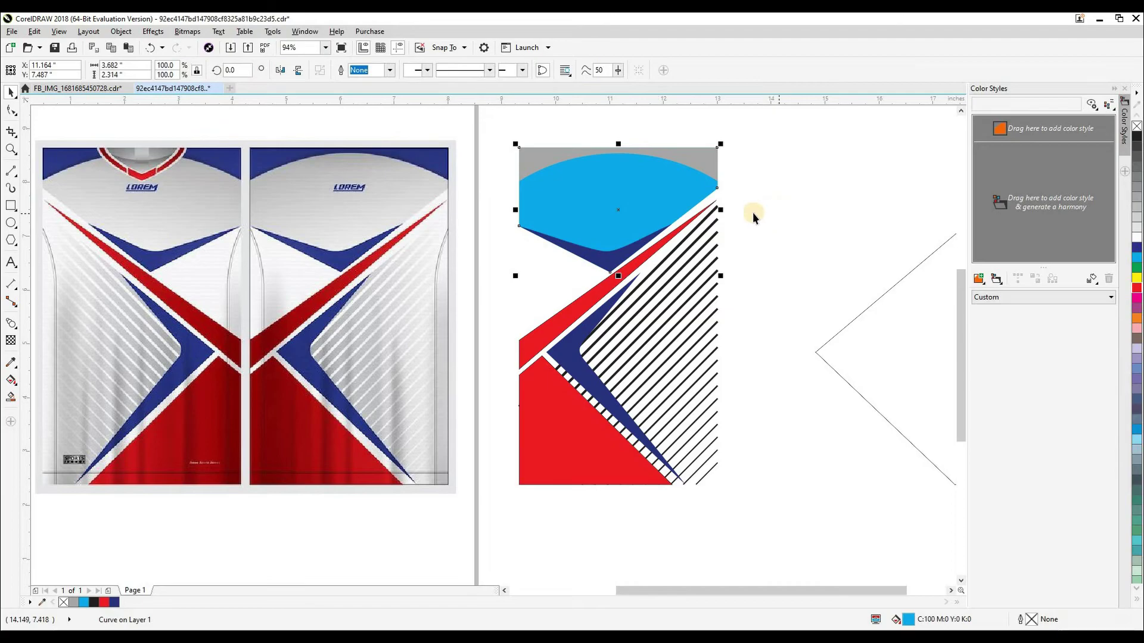
left_click(707, 161)
key("ctrl+r")
left_click(792, 181)
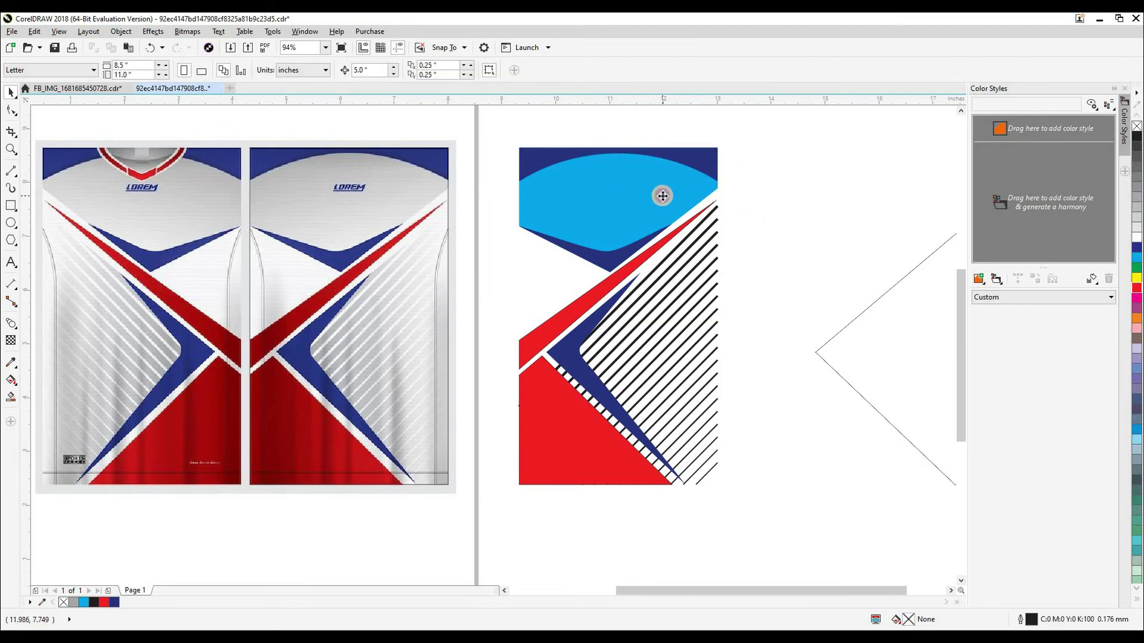
Fill the light blue curved yoke shape with 20% black.
left_click(662, 196)
left_click(1137, 218)
left_click(842, 242)
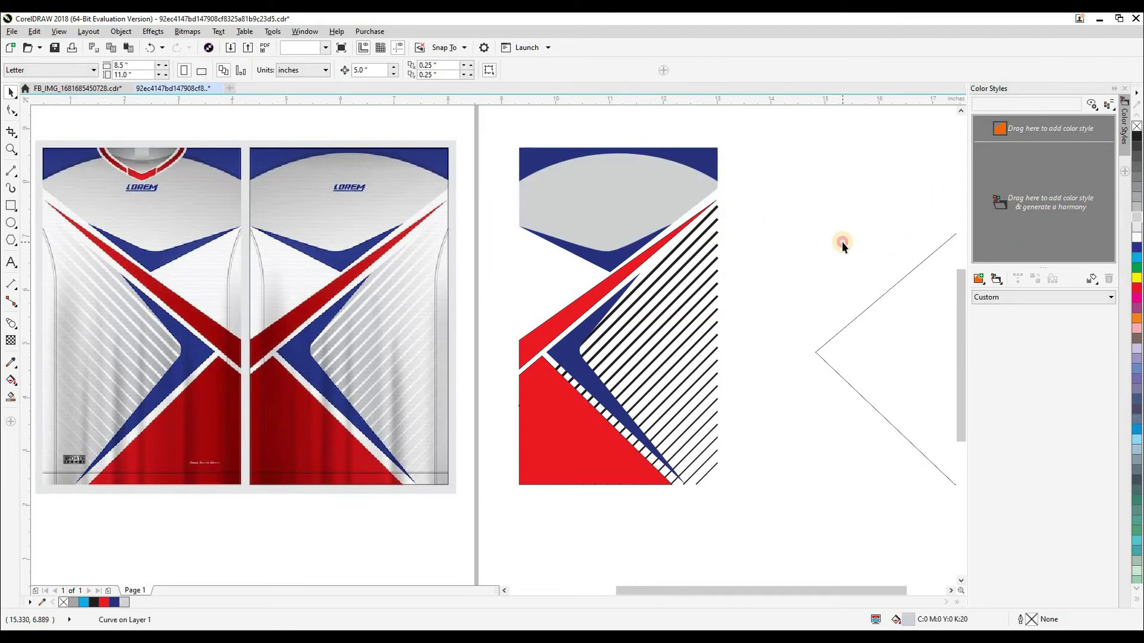
Delete the leftover outlined shape beside the panel.
scroll(691, 416, "down", 3)
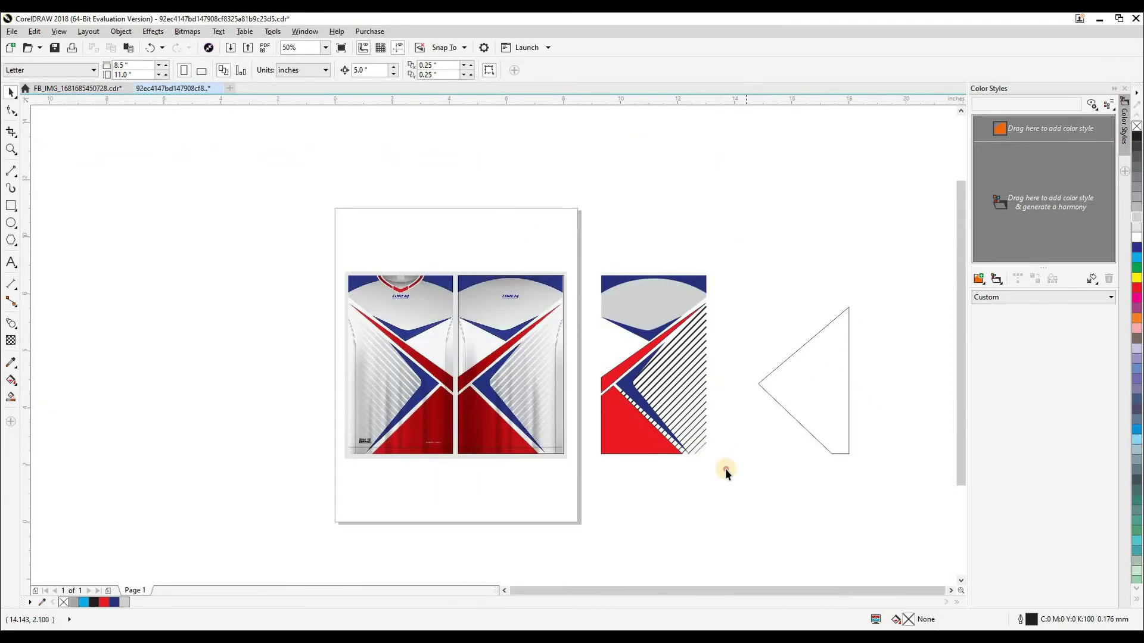
left_click_drag(592, 238, 593, 239)
left_click(888, 481)
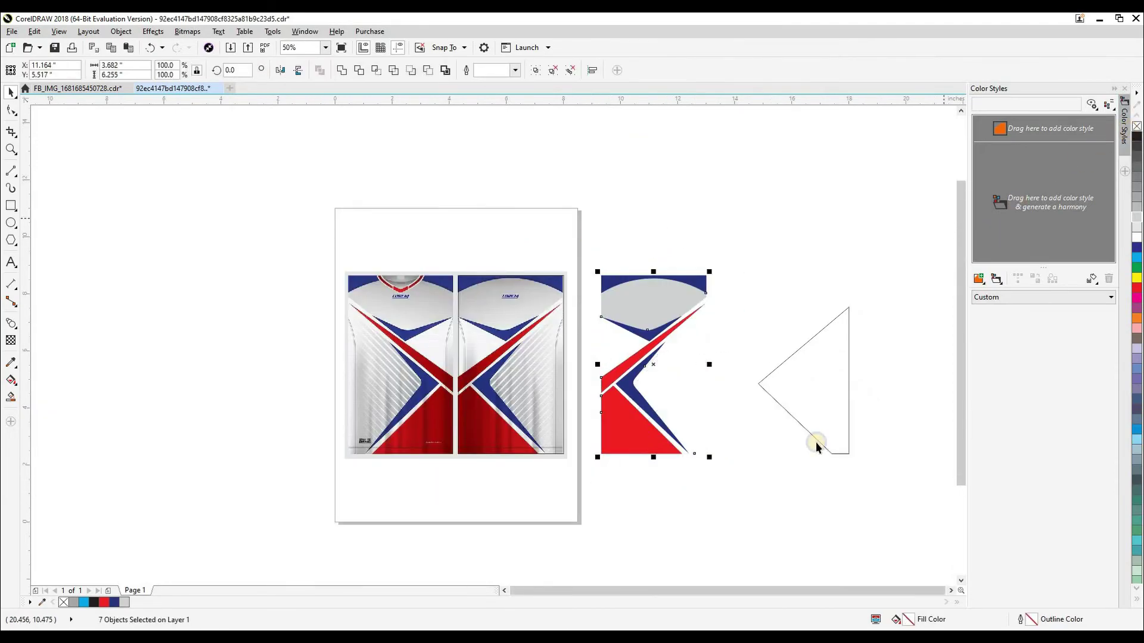
left_click_drag(735, 259, 735, 258)
key("ctrl+z")
mouse_move(853, 492)
left_mouse_down()
mouse_move(766, 317)
mouse_move(750, 245)
left_mouse_up()
key("Delete")
scroll(650, 369, "up", 3)
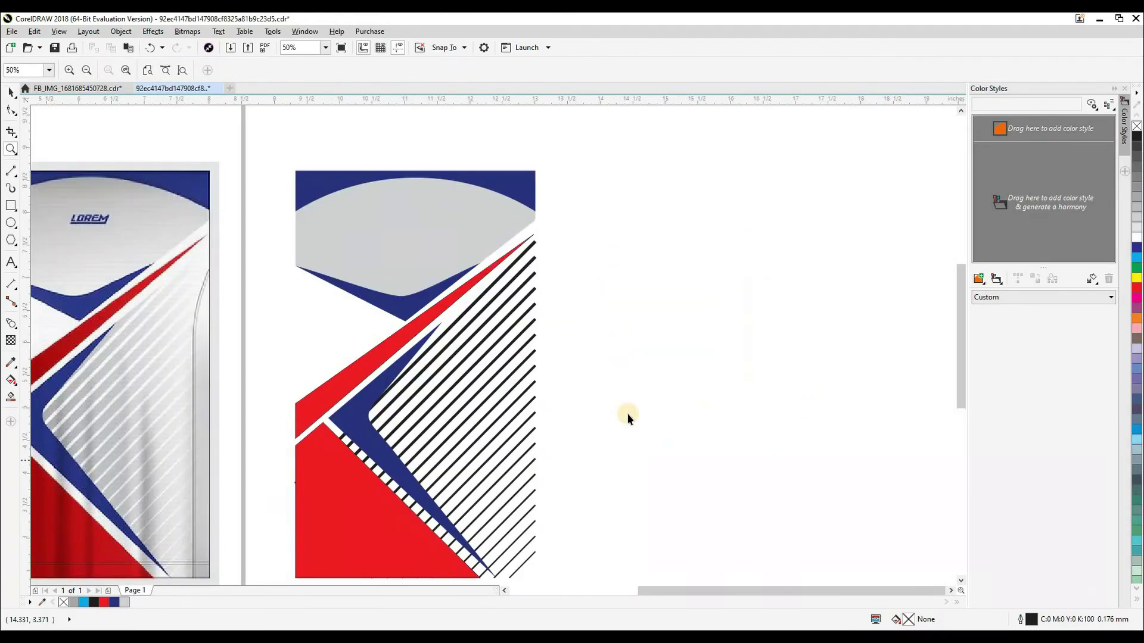
left_click(523, 348)
left_click(571, 346)
left_click_drag(523, 340, 577, 335)
key("ctrl+z")
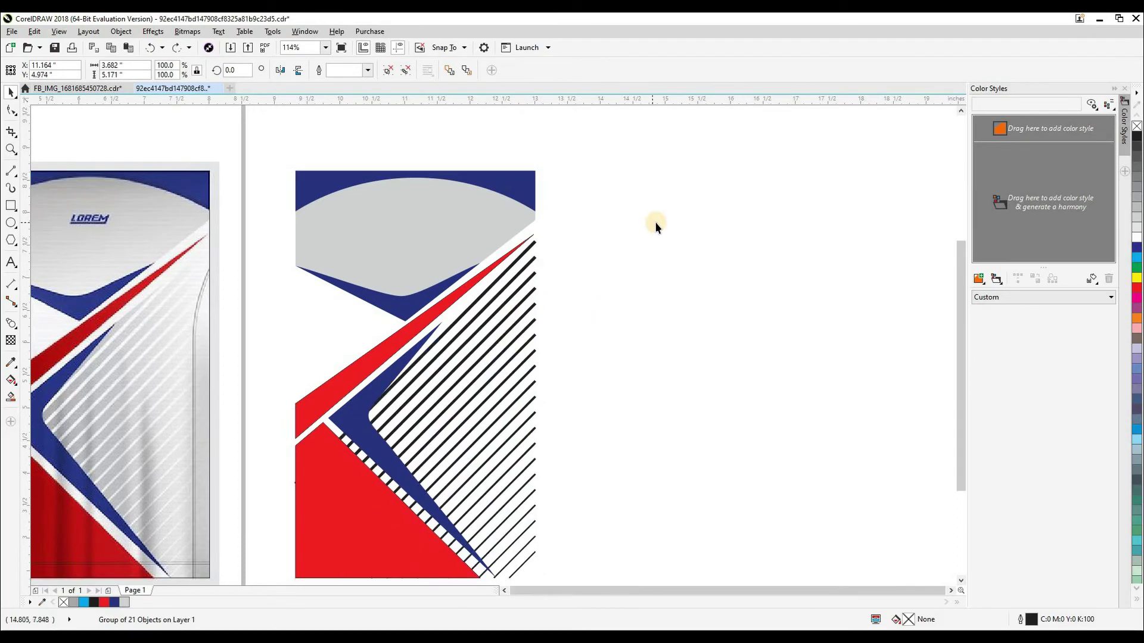
Remove the outlines from the coloured panel shapes with the stripe group moved 5 in aside, and return the stripes to the panel.
scroll(655, 222, "down", 2)
key("Right")
scroll(580, 401, "down", 3)
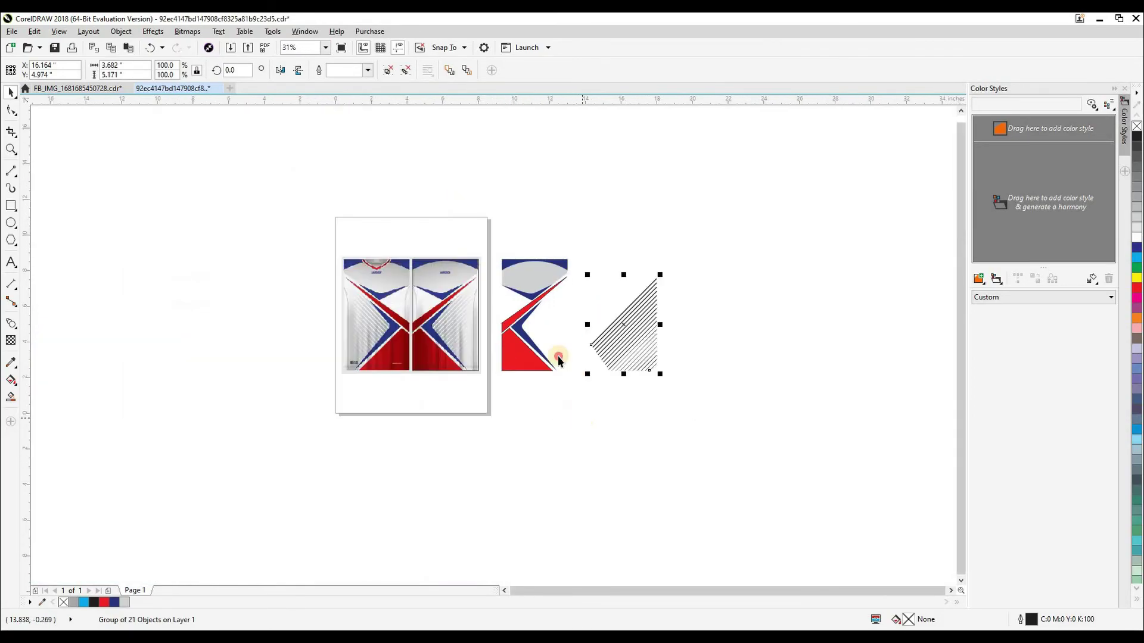
left_click_drag(498, 230, 498, 231)
right_click(1136, 127)
left_click_drag(741, 385, 582, 215)
key("Left")
Change the colour of the stripe group to white.
left_click(611, 225)
key("F2")
left_click_drag(490, 240, 787, 406)
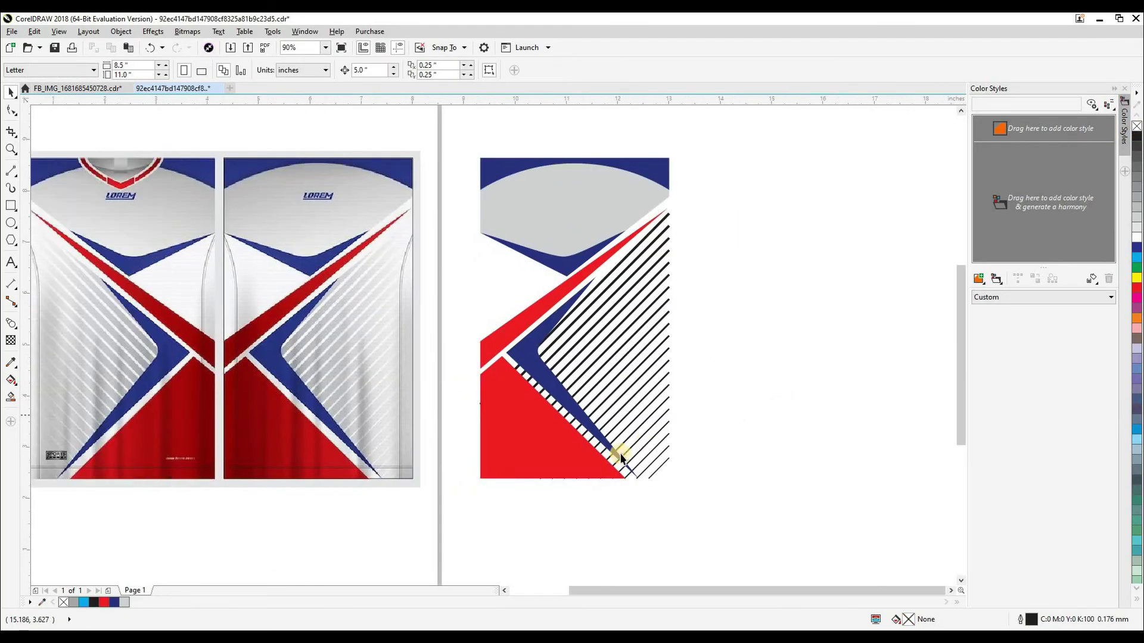
left_click_drag(622, 453, 689, 451)
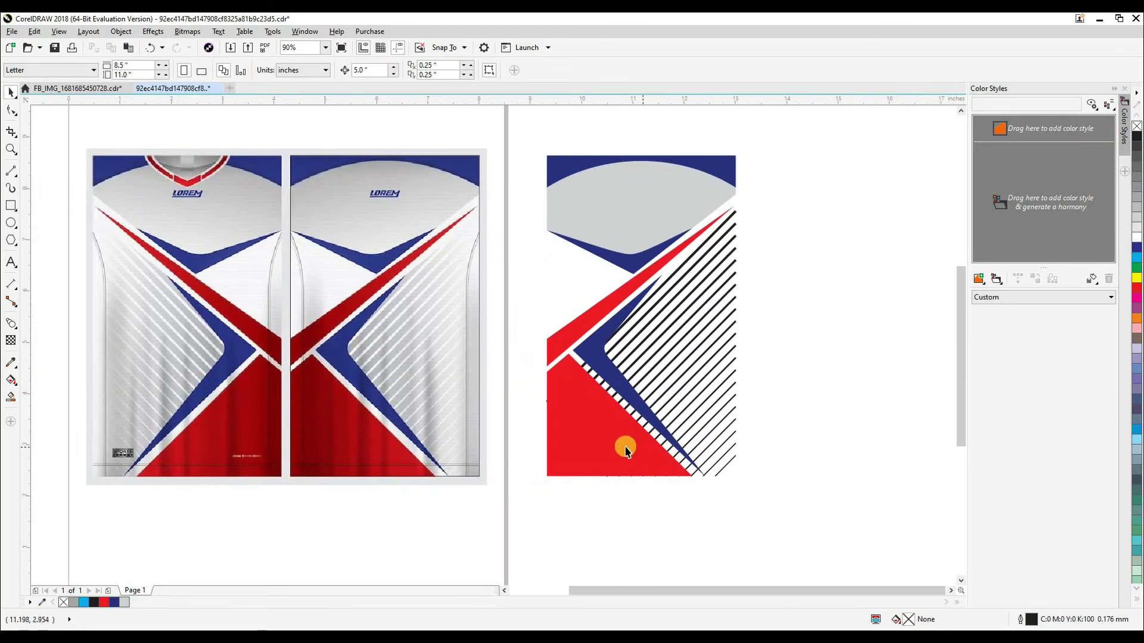
left_click(676, 336)
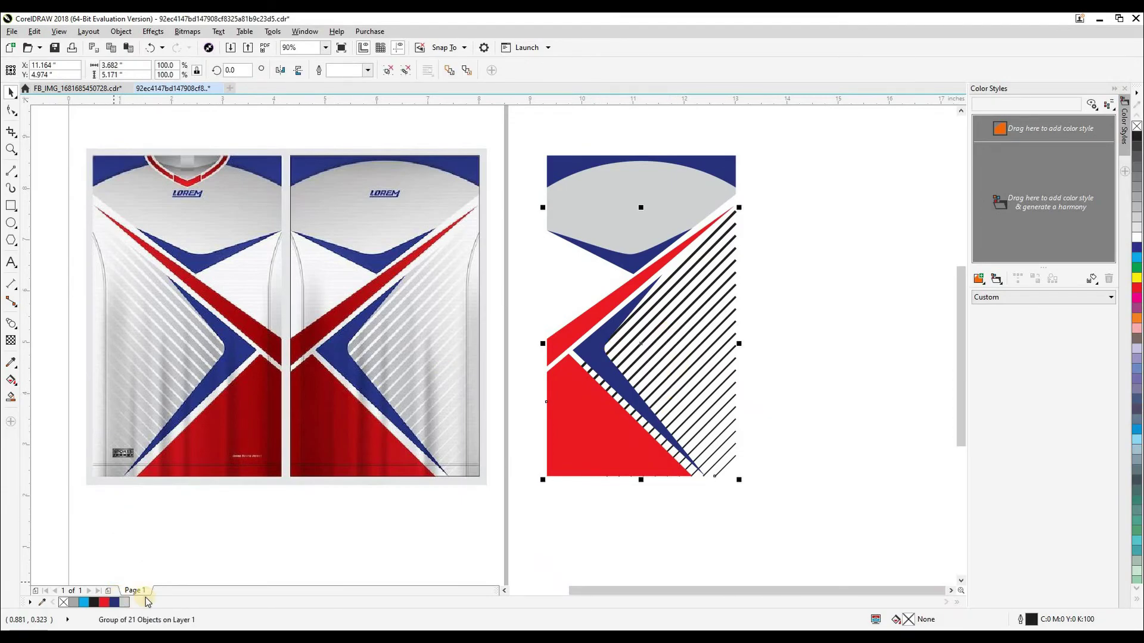
key("Delete")
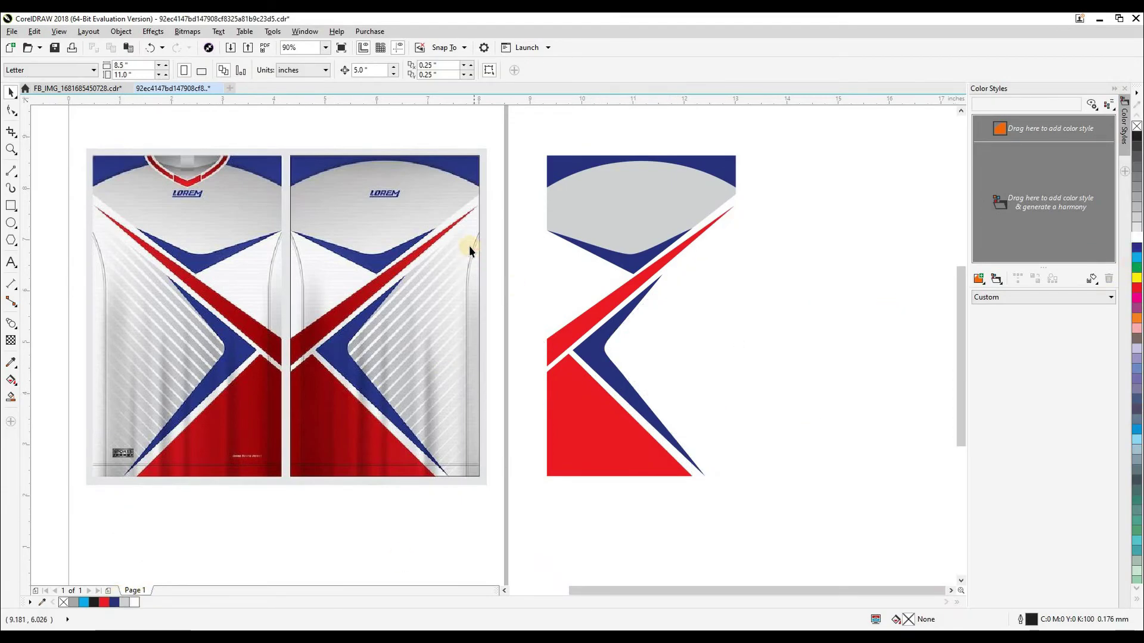
Move the back panel's background rectangle 5 in right behind the traced shapes and fill it with 10% black.
left_click(480, 224)
key("Right")
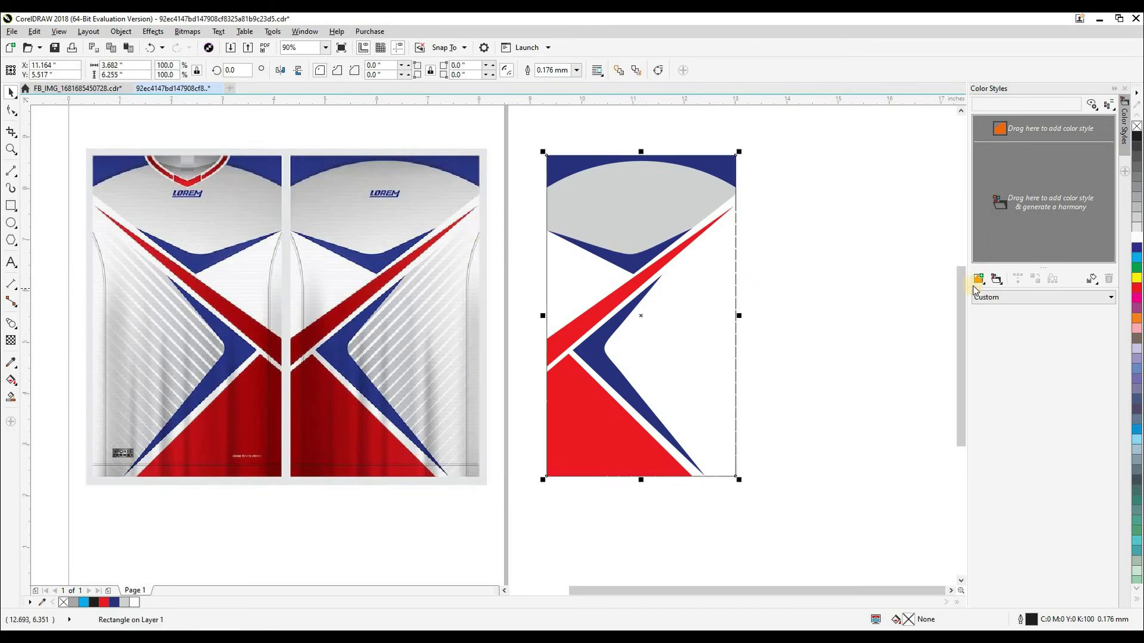
left_click(1137, 227)
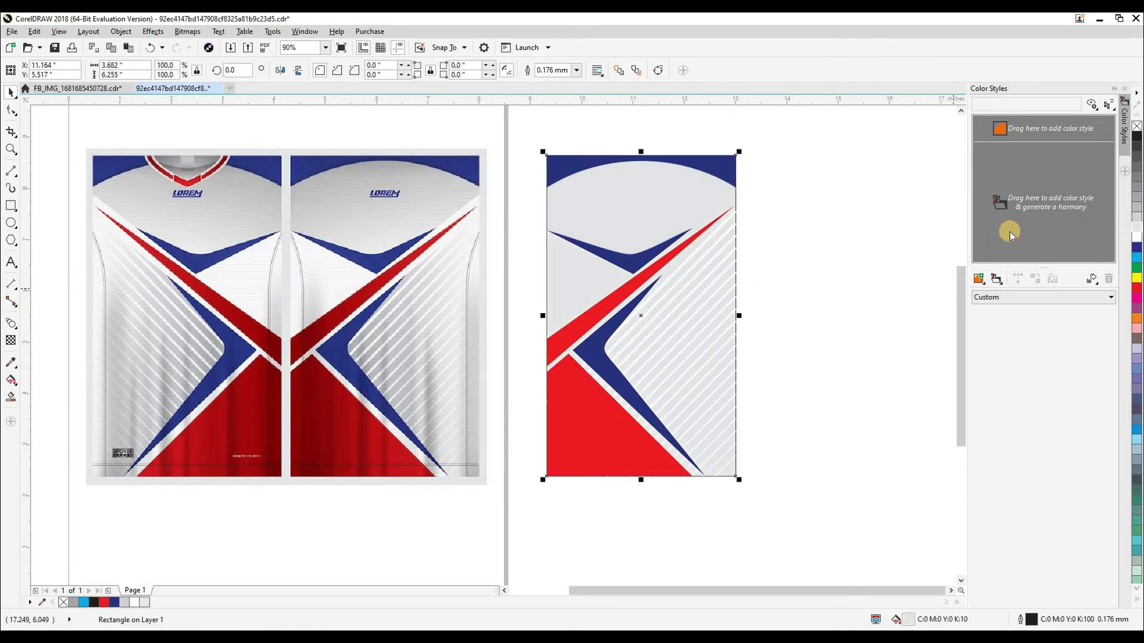
left_click(847, 281)
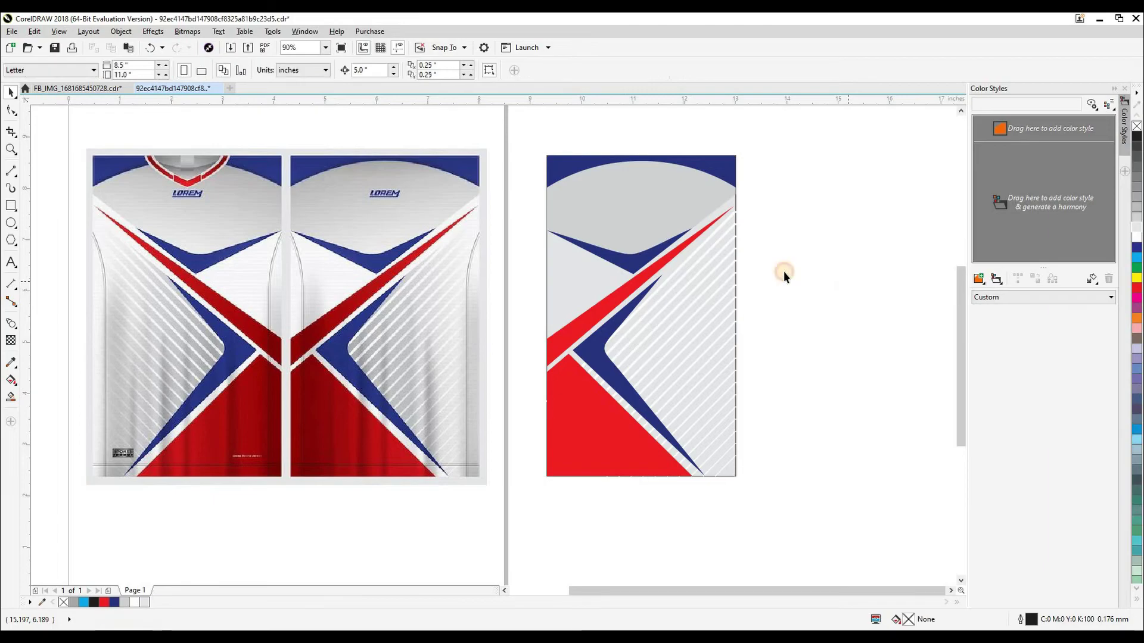
Replace the background rectangle's solid fill with a linear fountain fill from light grey to white.
left_click(672, 216)
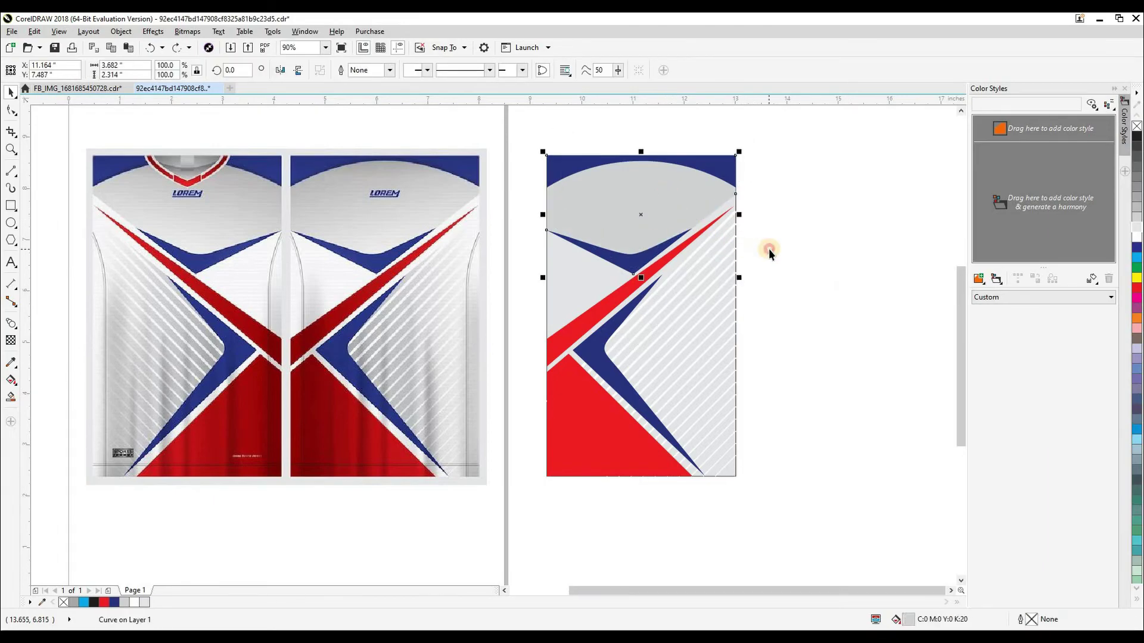
left_click(767, 249)
left_click(576, 274)
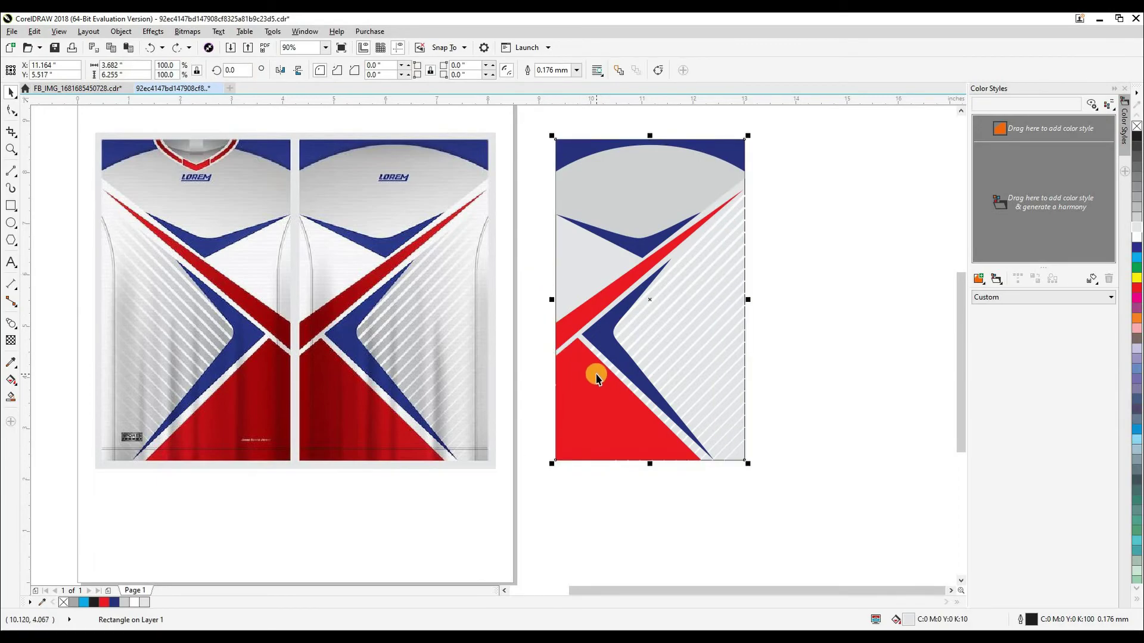
key("F11")
left_click_drag(564, 218, 905, 341)
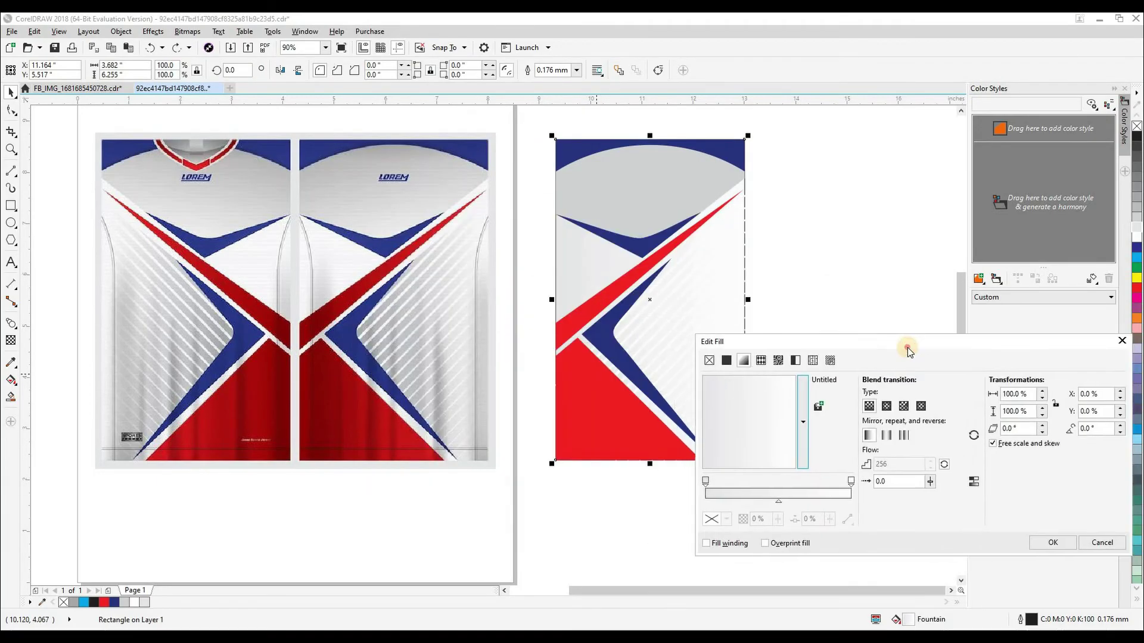
left_click(1052, 542)
Angle the background gradient diagonally, starting near the chevron and ending at the panel's upper side edge by the red band's tip.
key("g")
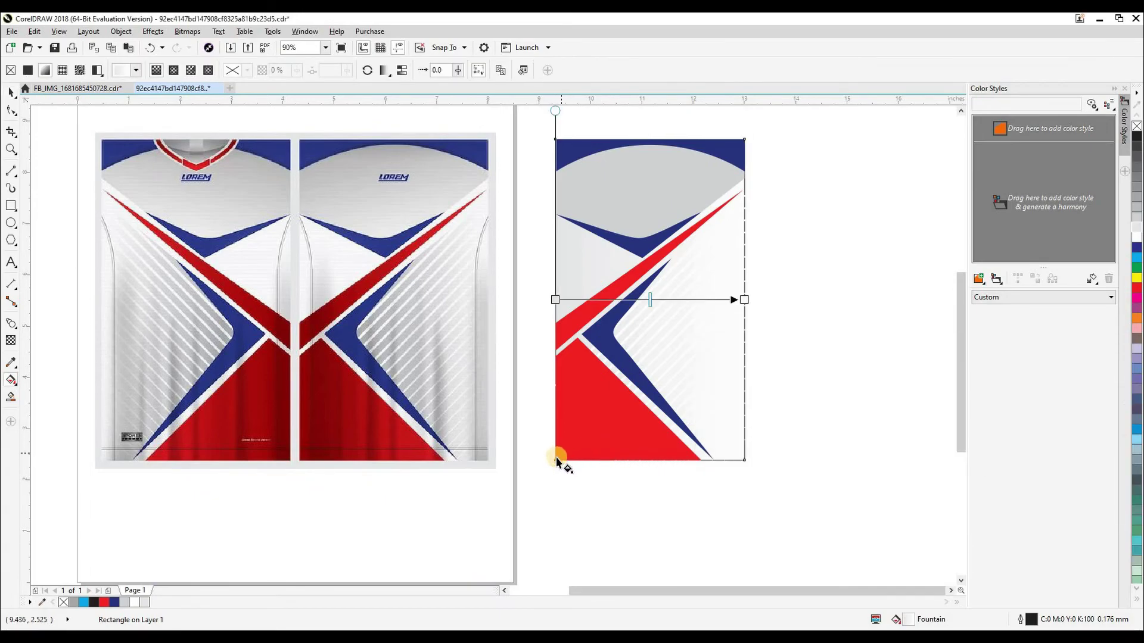
left_click_drag(558, 463, 743, 198)
left_click_drag(557, 459, 628, 376)
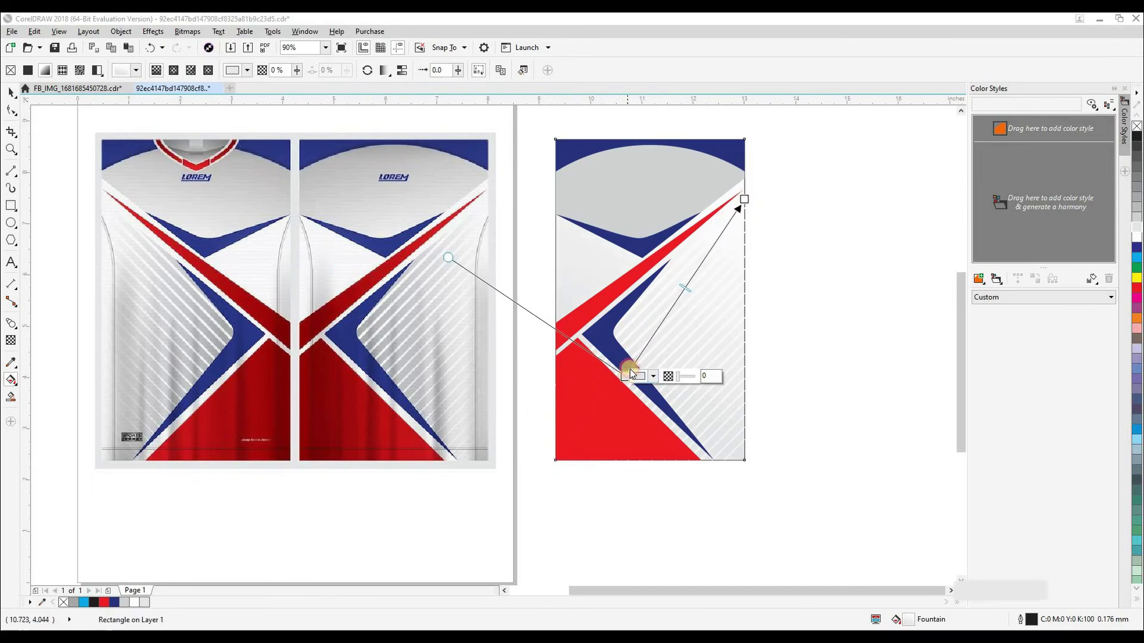
left_click_drag(626, 376, 632, 370)
left_click_drag(746, 199, 744, 206)
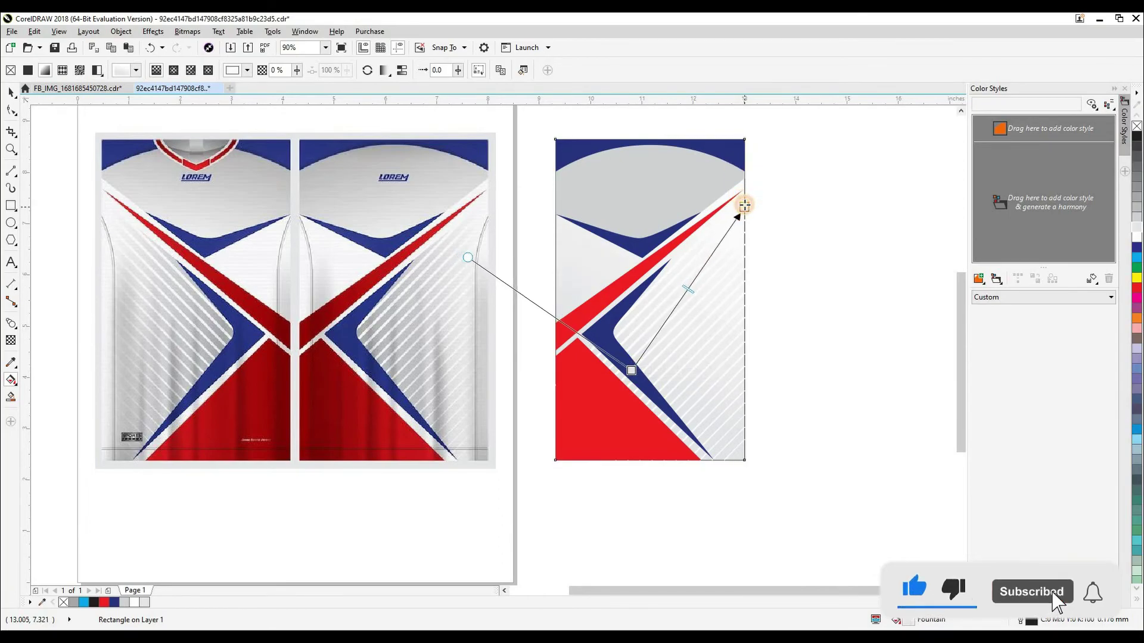
key("space")
left_click(789, 274)
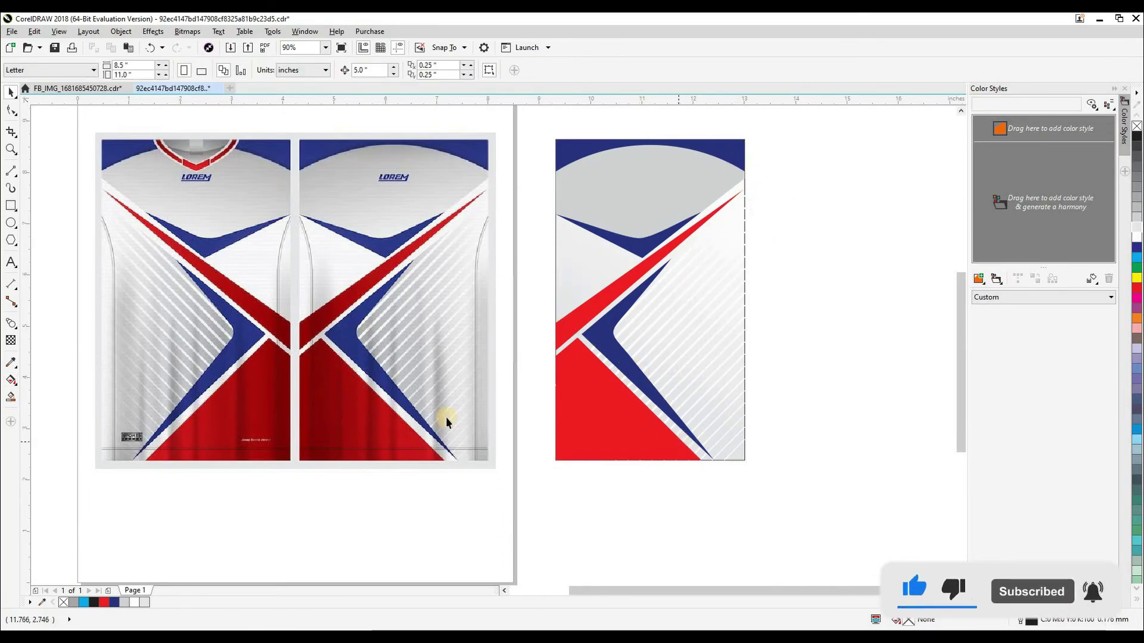
Draw a 3-point rectangle along the gap between the red triangle and the blue chevron.
left_click_drag(633, 359, 607, 288)
key("shift+F9")
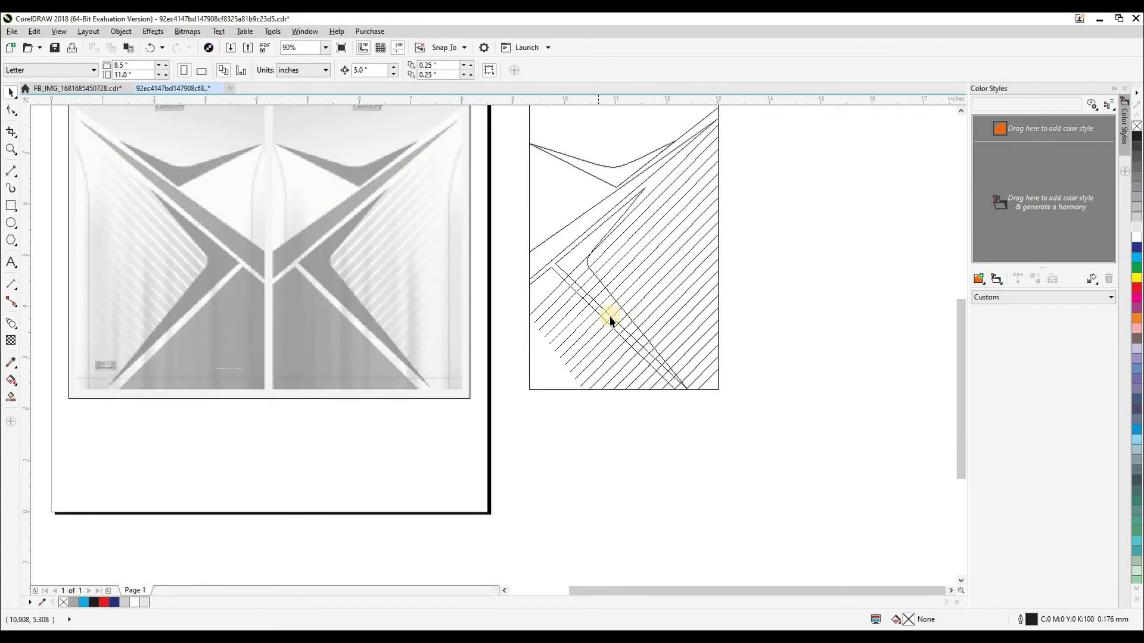
scroll(577, 299, "up", 4)
key("shift+F9")
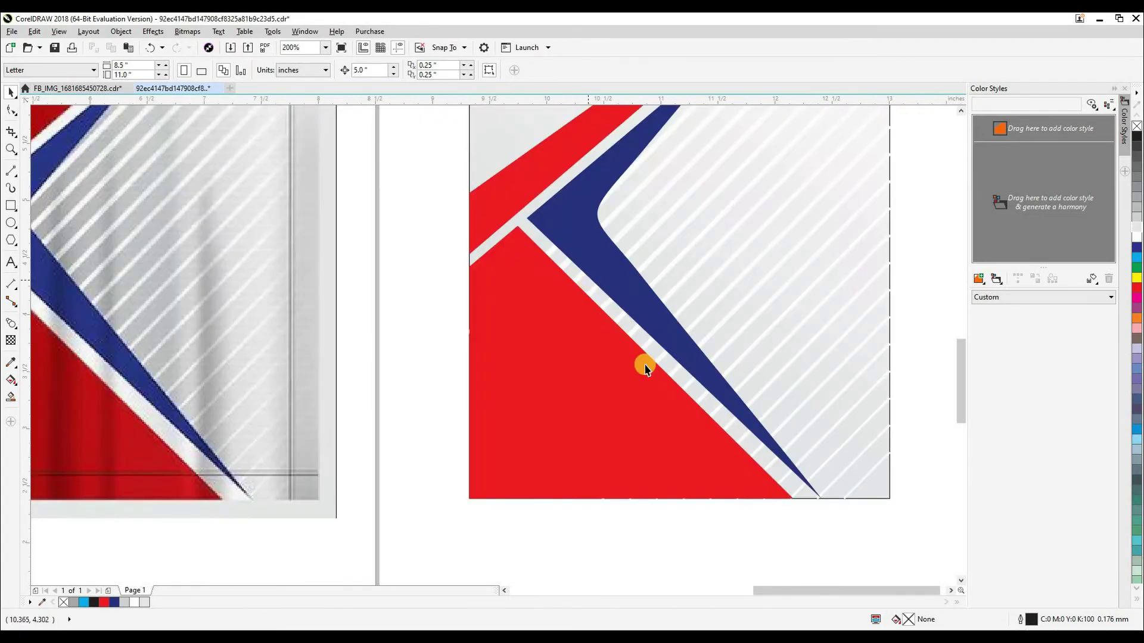
left_click(11, 207)
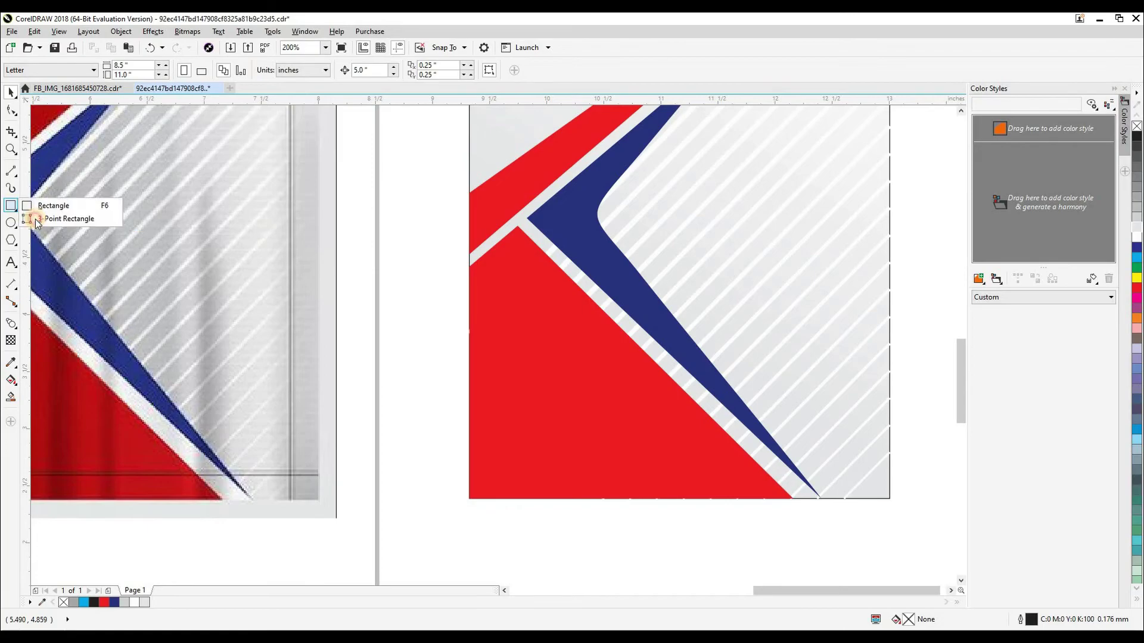
left_click(44, 217)
mouse_move(518, 227)
left_mouse_down()
mouse_move(821, 510)
mouse_move(791, 498)
mouse_move(807, 489)
mouse_move(691, 463)
left_mouse_up()
Convert the slanted rectangle to curves and move its corner nodes to fit the gap between the red and blue shapes.
scroll(802, 505, "up", 4)
key("shift+F9")
key("ctrl+q")
left_click(10, 110)
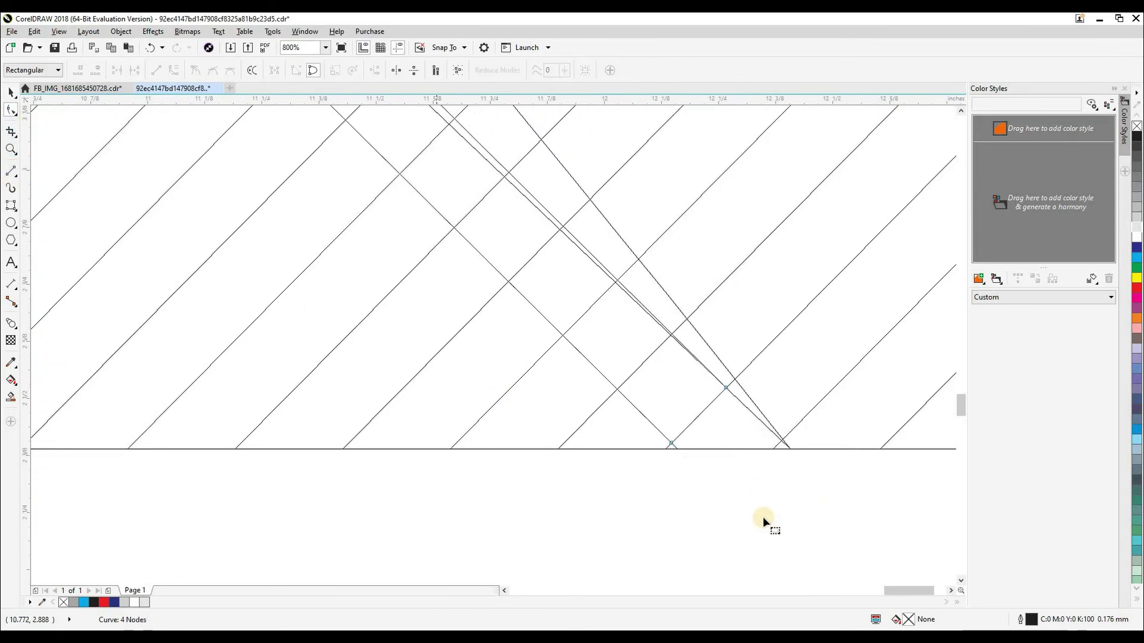
left_click_drag(727, 387, 784, 467)
left_click_drag(788, 448, 676, 448)
scroll(692, 484, "down", 1)
scroll(692, 484, "down", 1)
scroll(425, 213, "up", 2)
left_click_drag(435, 190, 416, 250)
scroll(379, 244, "up", 2)
scroll(417, 255, "down", 4)
key("space")
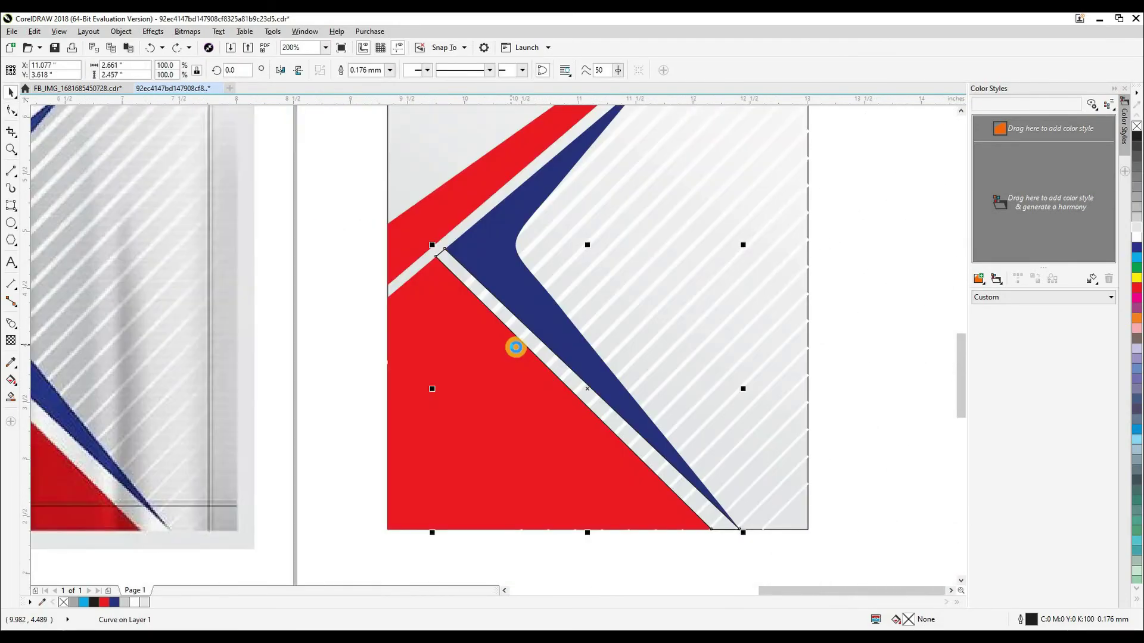
Give the gap shape a light grey fill without an outline so it covers the stripes beneath it.
scroll(516, 351, "down", 1)
left_click(74, 602)
right_click(65, 603)
left_click(527, 510)
left_click_drag(614, 515, 697, 532)
key("shift+F9")
key("shift+F9")
Examine the reference back panel's yoke, side seam lines and shading against the recreated panel.
left_click_drag(643, 498, 679, 503)
left_click_drag(792, 441, 821, 473)
left_click_drag(857, 419, 851, 440)
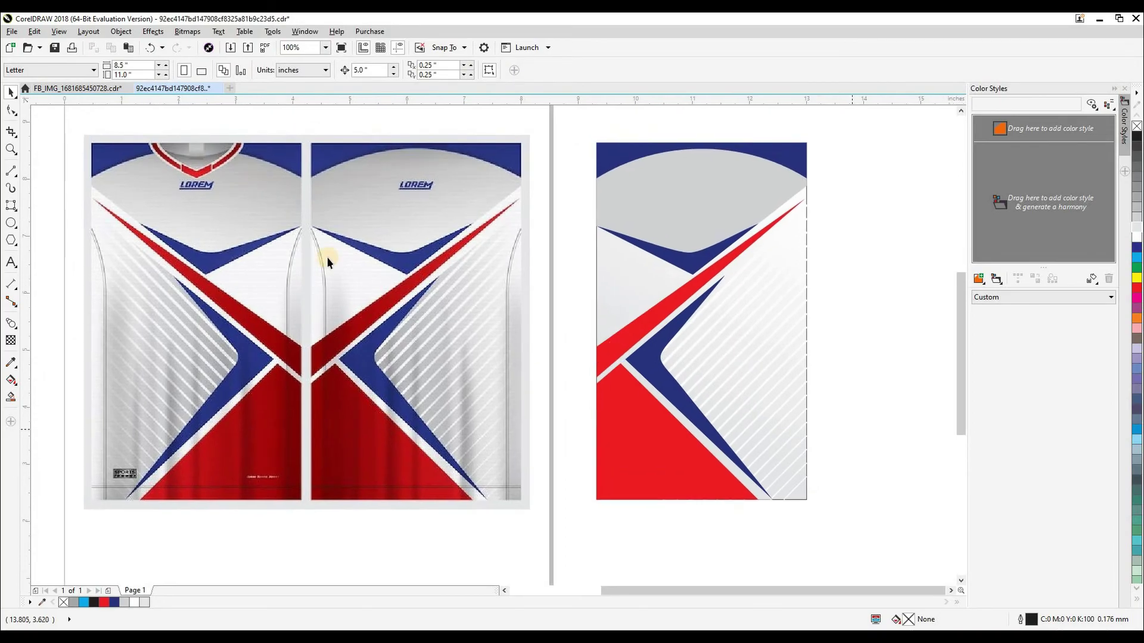
scroll(391, 185, "up", 1)
left_click_drag(378, 193, 409, 225)
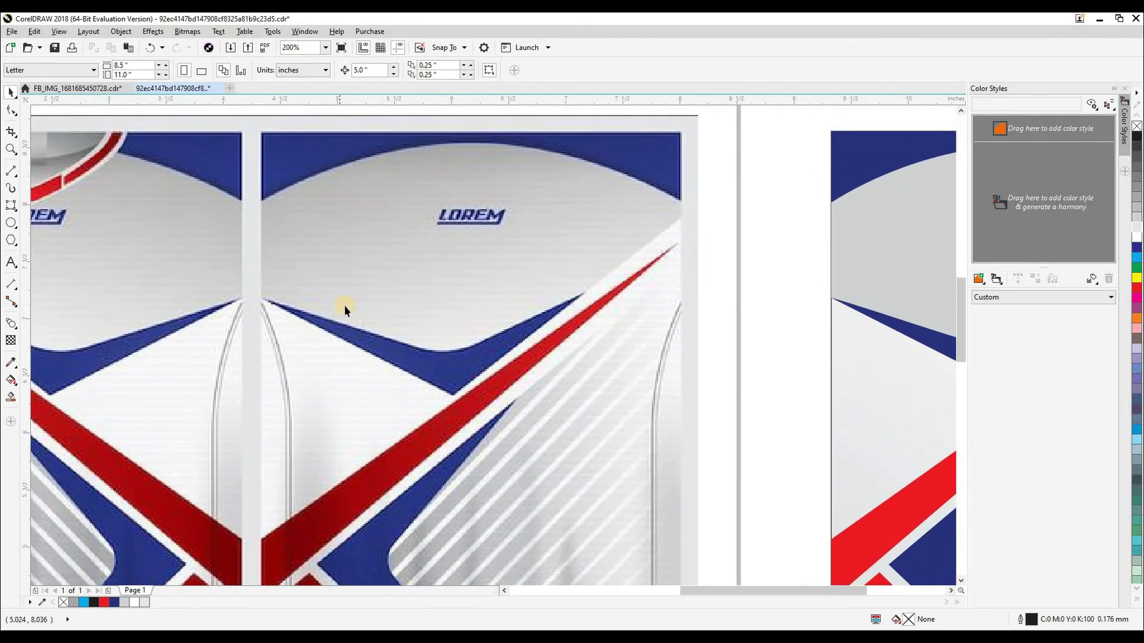
scroll(350, 345, "down", 2)
scroll(332, 407, "up", 2)
scroll(391, 269, "down", 5)
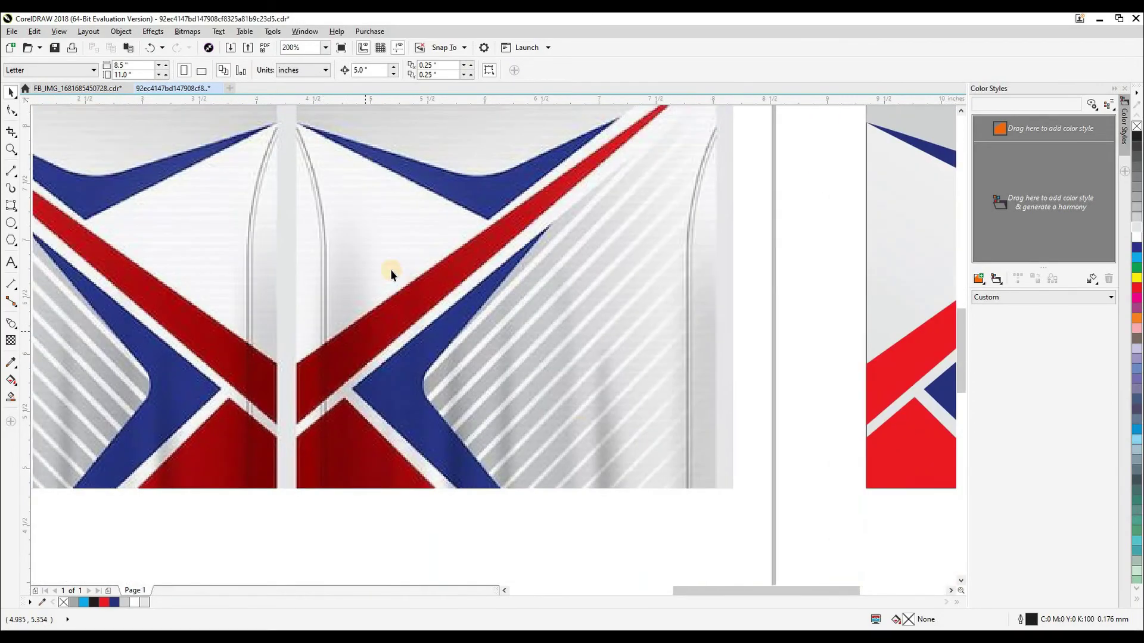
scroll(635, 368, "up", 1)
scroll(577, 384, "down", 3)
left_click_drag(563, 321, 500, 339)
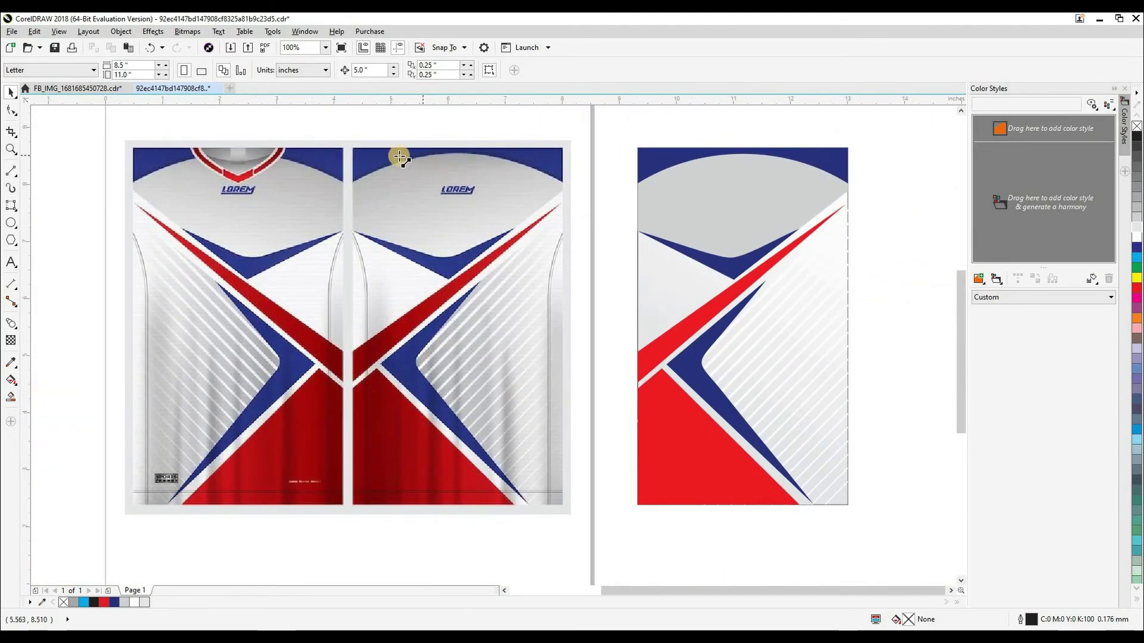
Draw straight lines across the recreated panel's upper and lower edges and move each one 5 inches right, clear of the panel.
key("F5")
left_click(637, 148)
left_click(847, 147)
left_click_drag(829, 185, 536, 178)
key("space")
key("Right")
key("space")
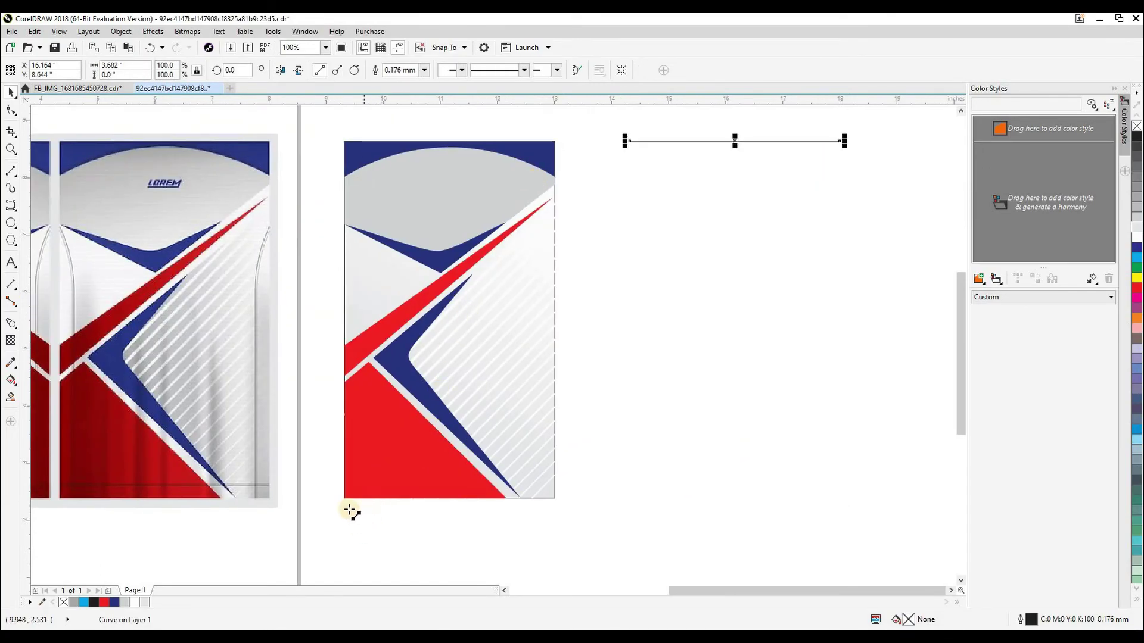
left_click_drag(346, 498, 555, 498)
key("Right")
left_click(613, 297)
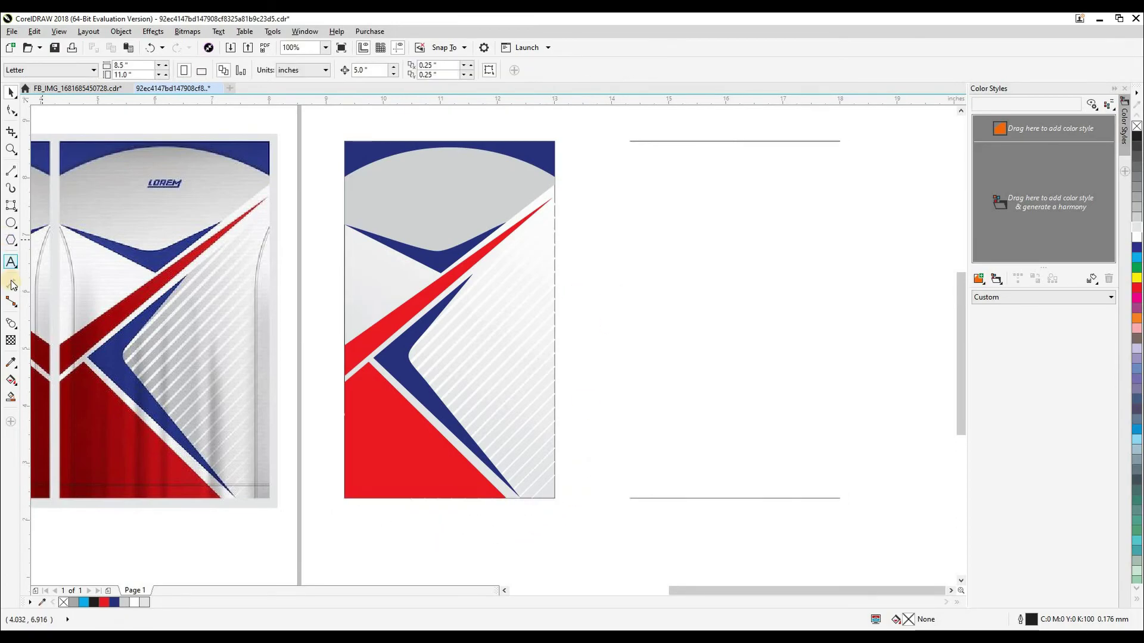
Blend the upper line into the lower line with 20 steps and place the blend over the reference back panel.
left_click(12, 322)
mouse_move(734, 141)
left_mouse_down()
mouse_move(752, 359)
mouse_move(735, 497)
left_mouse_up()
left_click_drag(721, 143, 738, 498)
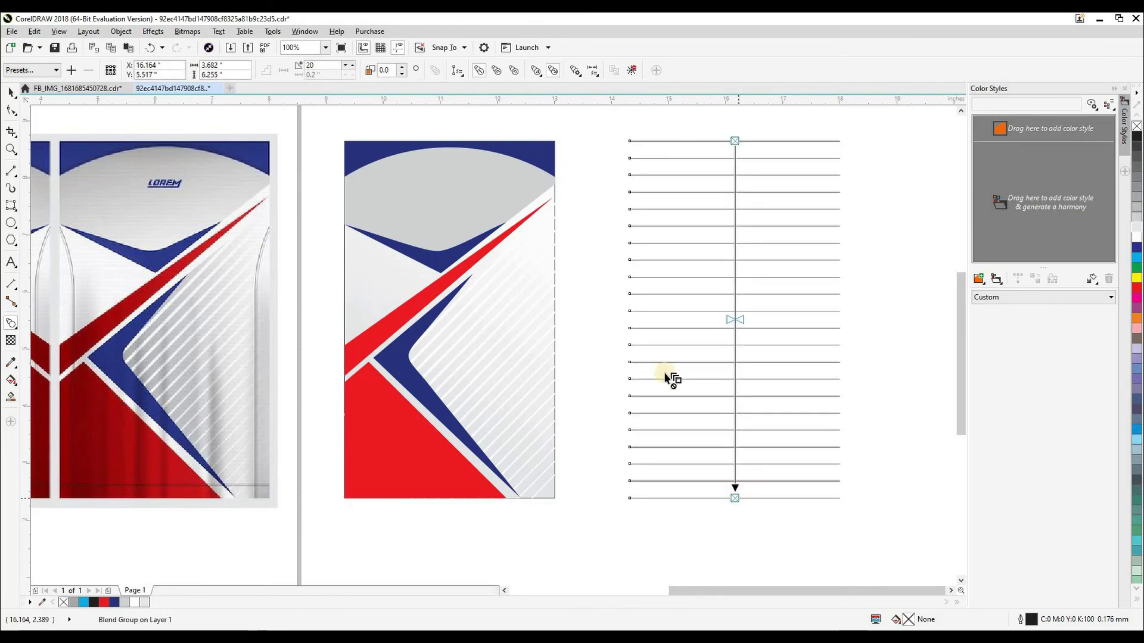
key("space")
key("Left")
key("Left")
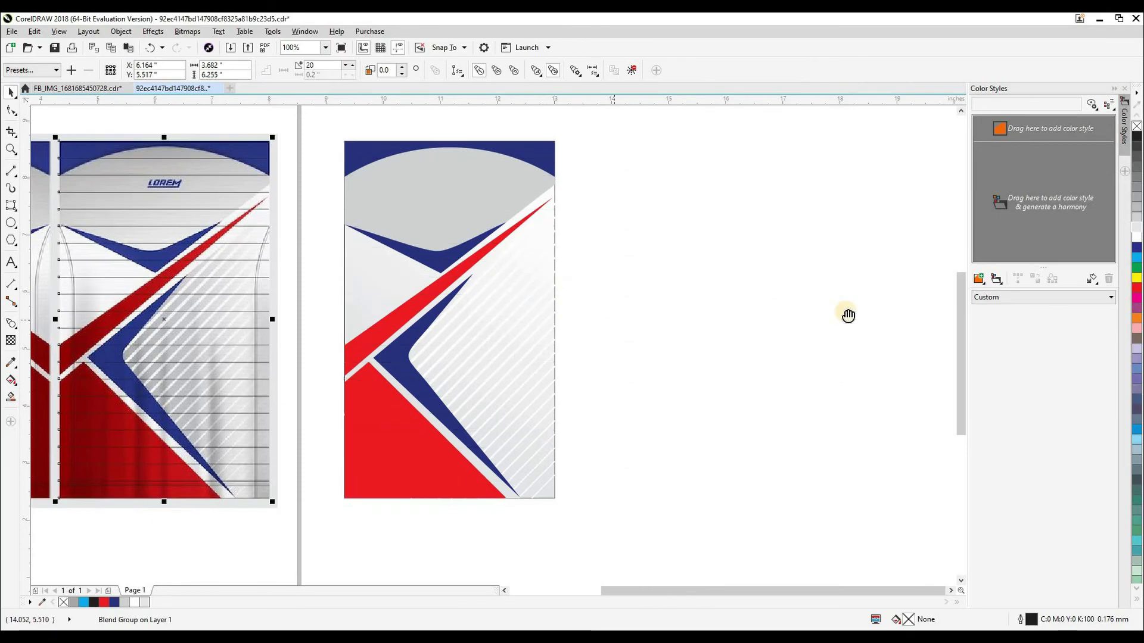
left_click_drag(839, 316, 845, 310)
scroll(384, 141, "up", 2)
scroll(558, 283, "down", 1)
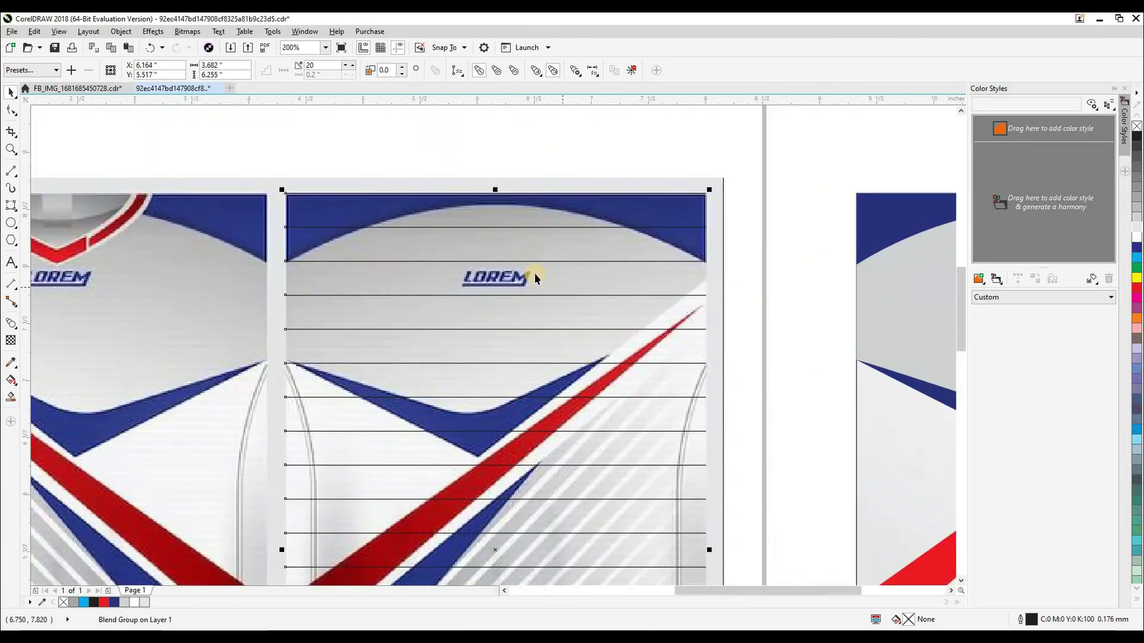
Set the line blend to 100 steps and move it 10 inches right, off the reference panel.
type("50")
key("Return")
double_click(328, 68)
type("60")
key("Return")
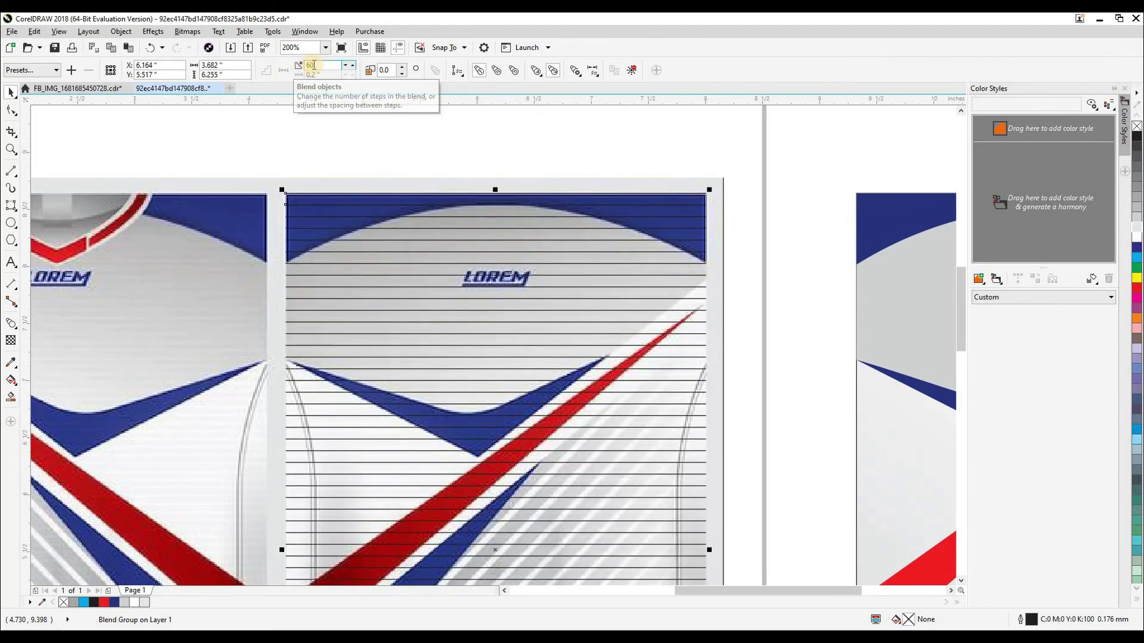
type("100")
key("Return")
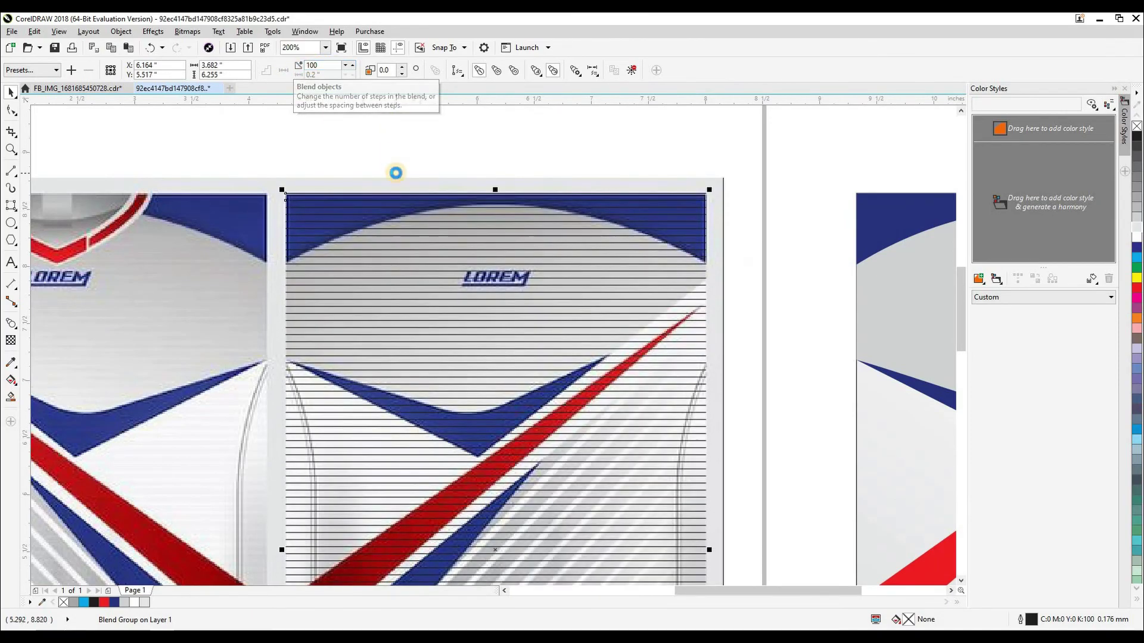
scroll(396, 173, "down", 2)
key("Right")
key("Right")
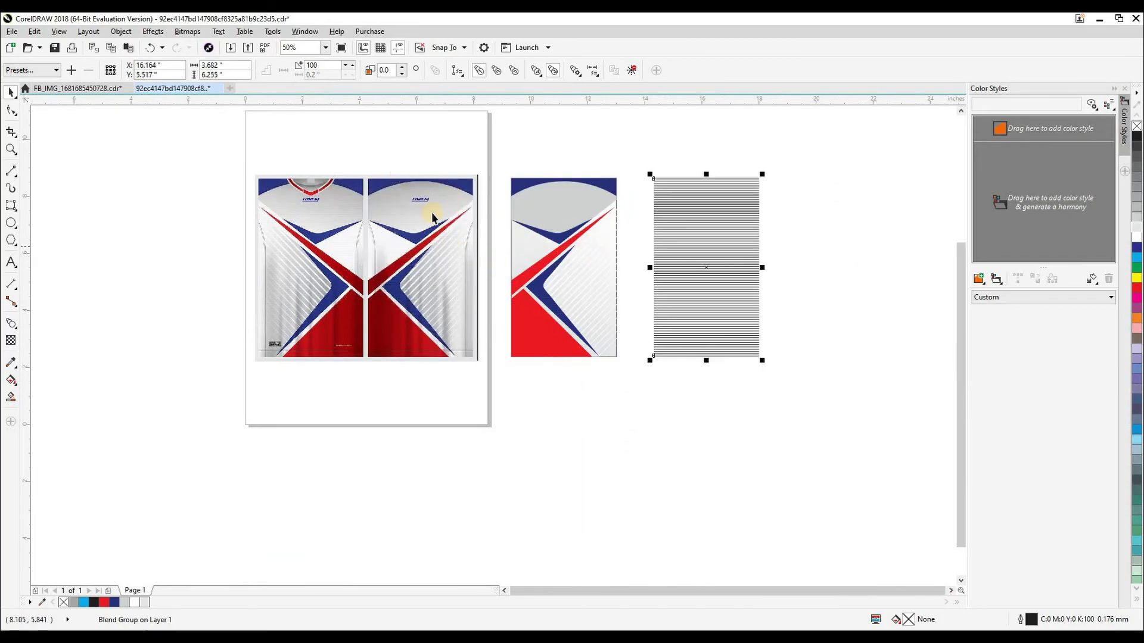
scroll(508, 218, "up", 1)
left_click(674, 293)
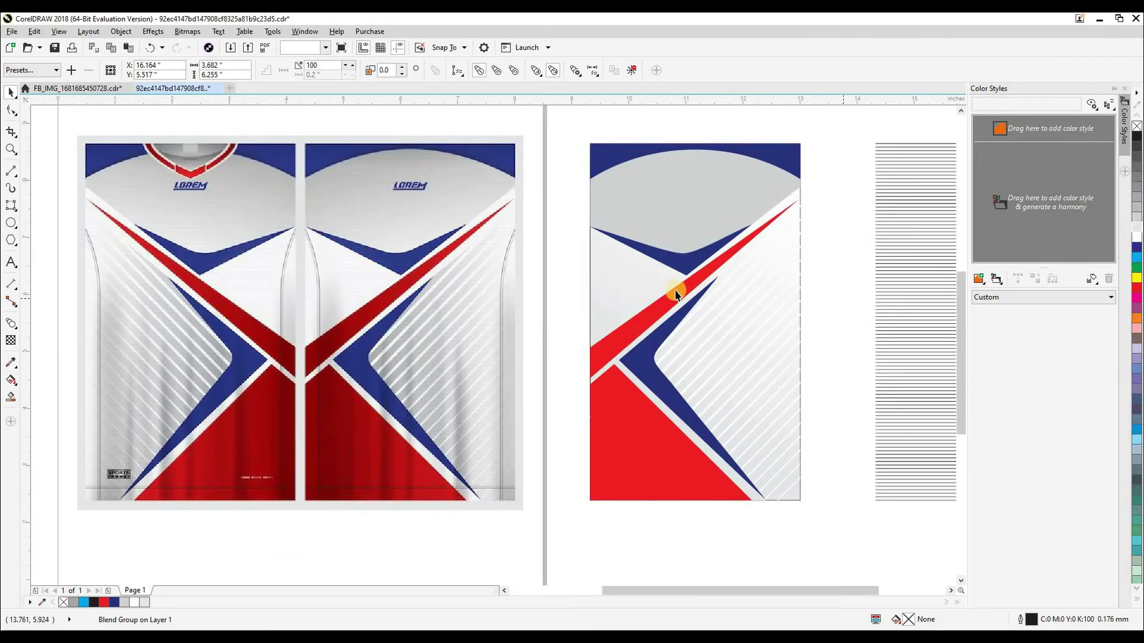
key("ctrl+z")
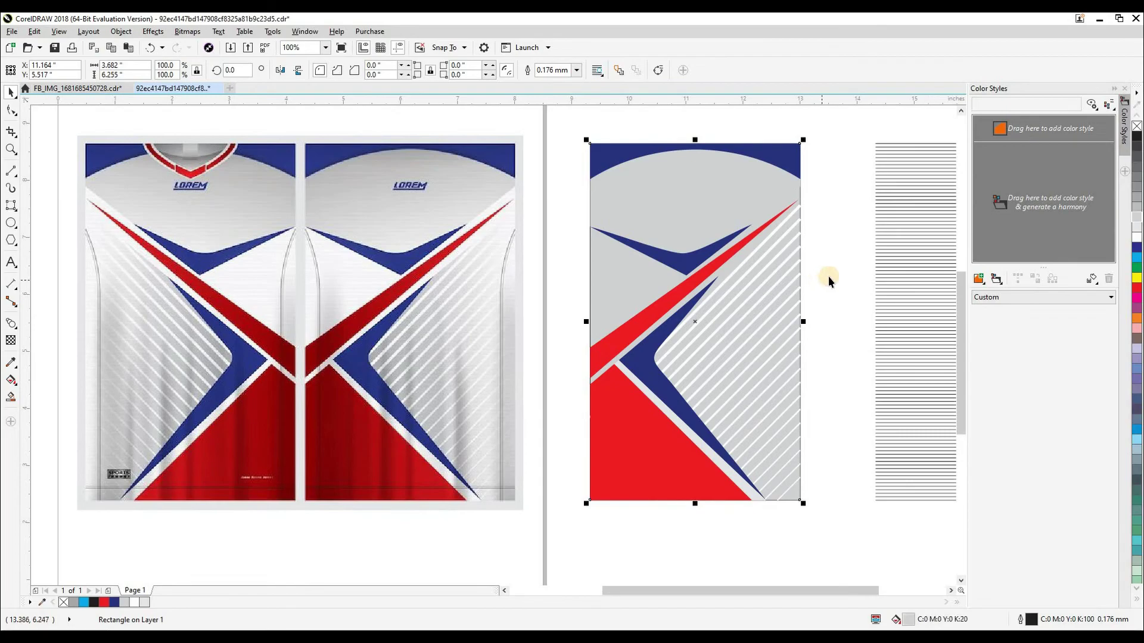
key("ctrl+shift+z")
left_click(834, 273)
scroll(843, 242, "right", 1)
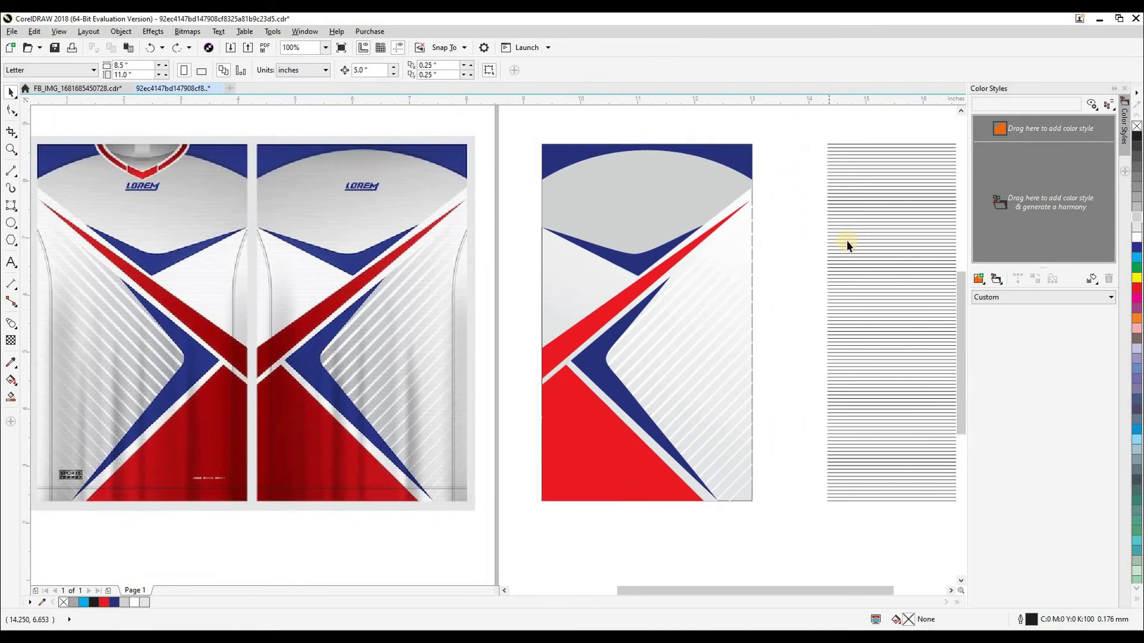
Darken the grey colour in the background rectangle's gradient fill.
left_click(610, 283)
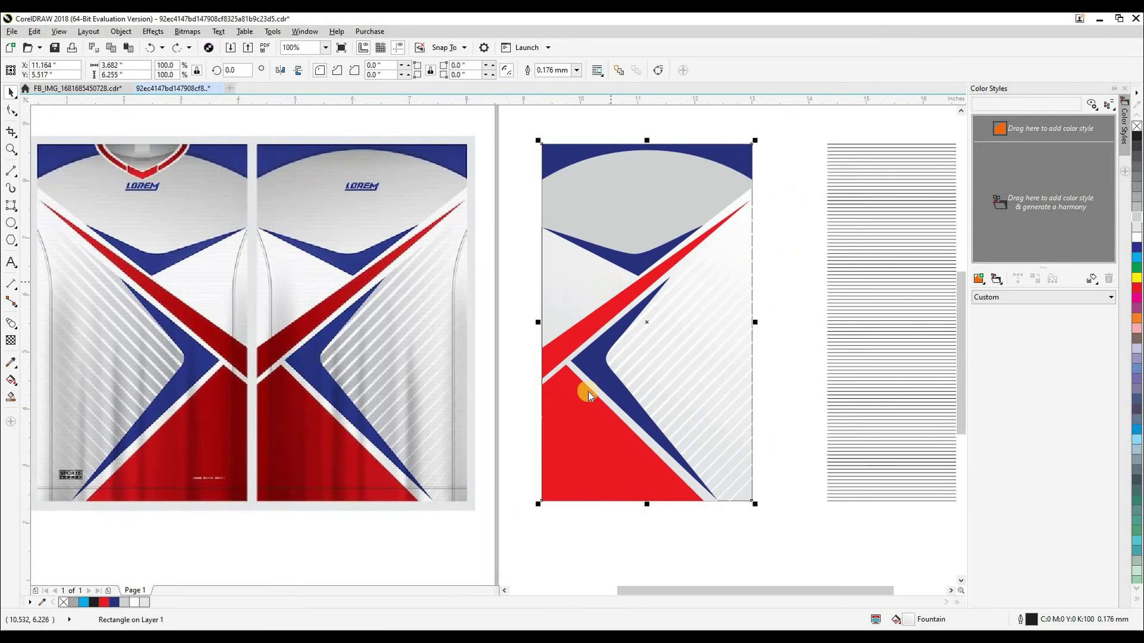
key("F11")
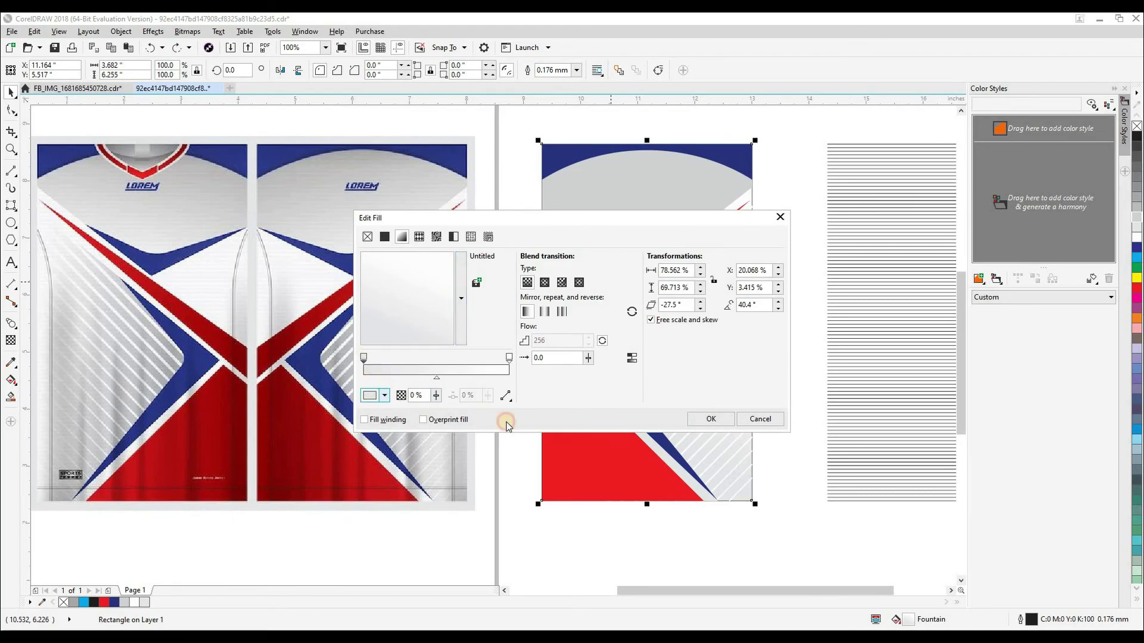
left_click(370, 396)
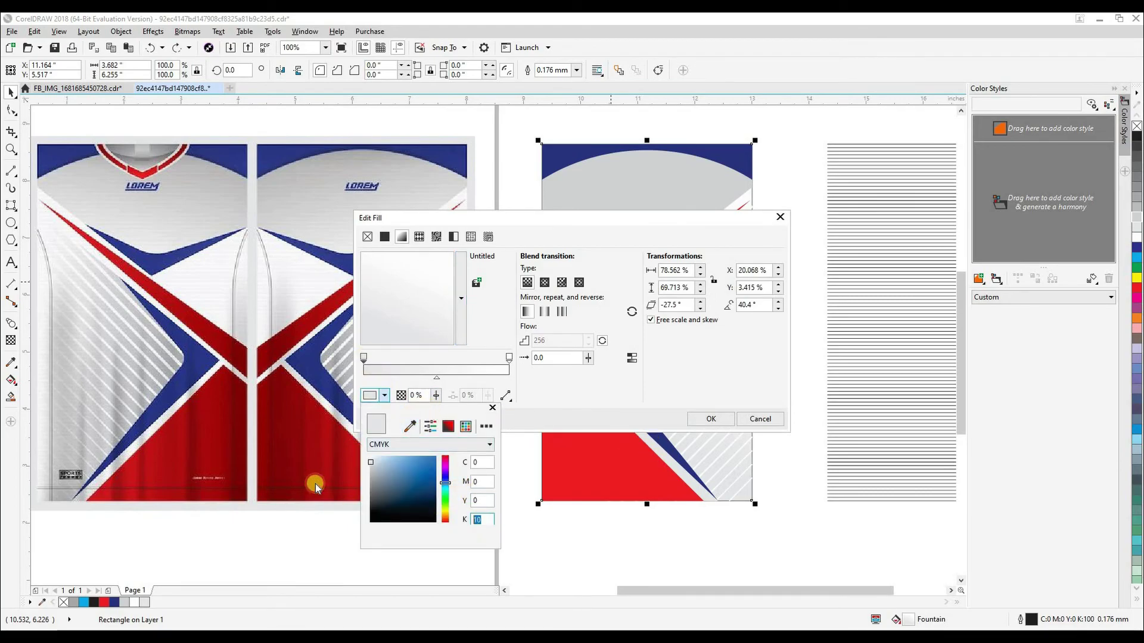
left_click(710, 419)
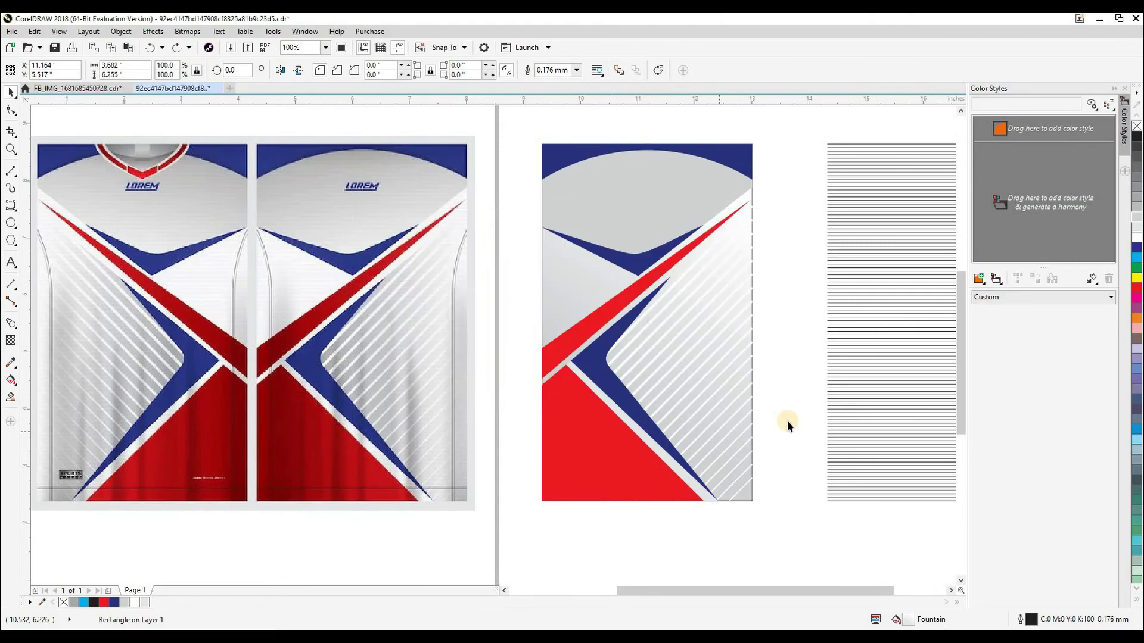
left_click(788, 420)
Give the blended lines a 10% black outline and try them over the recreated panel.
scroll(682, 234, "right", 3)
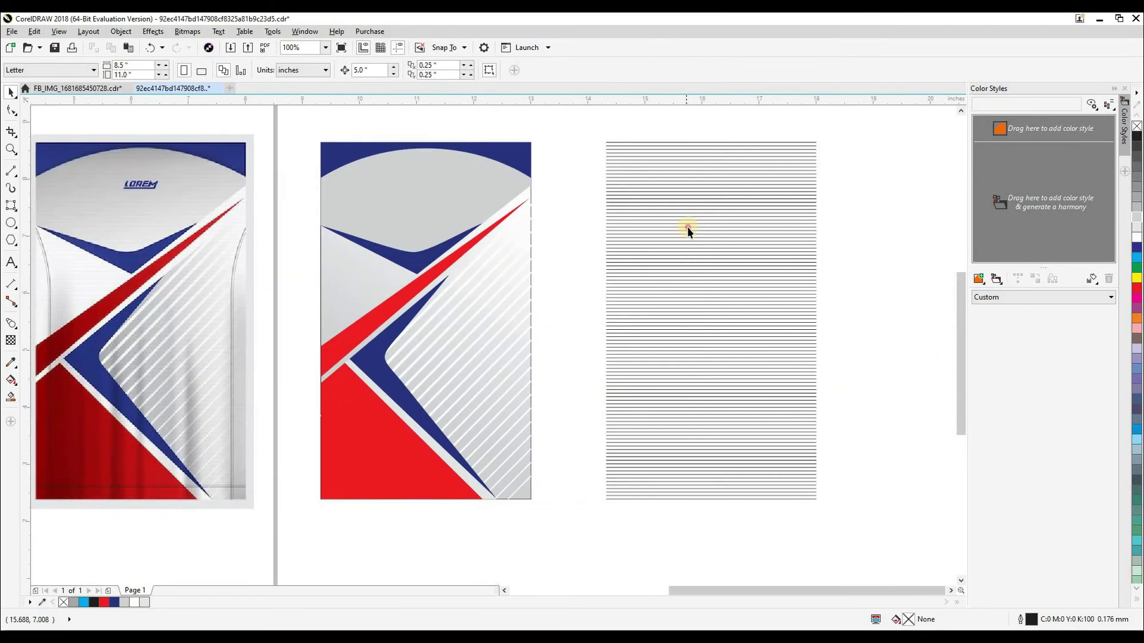
left_click(687, 230)
right_click(1136, 228)
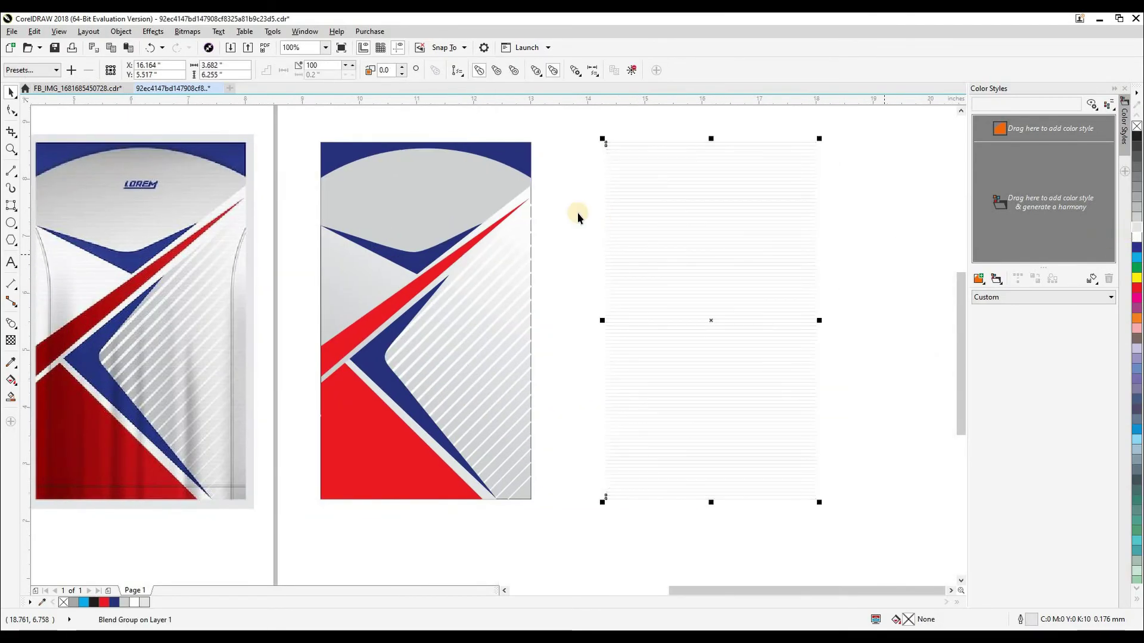
key("Left")
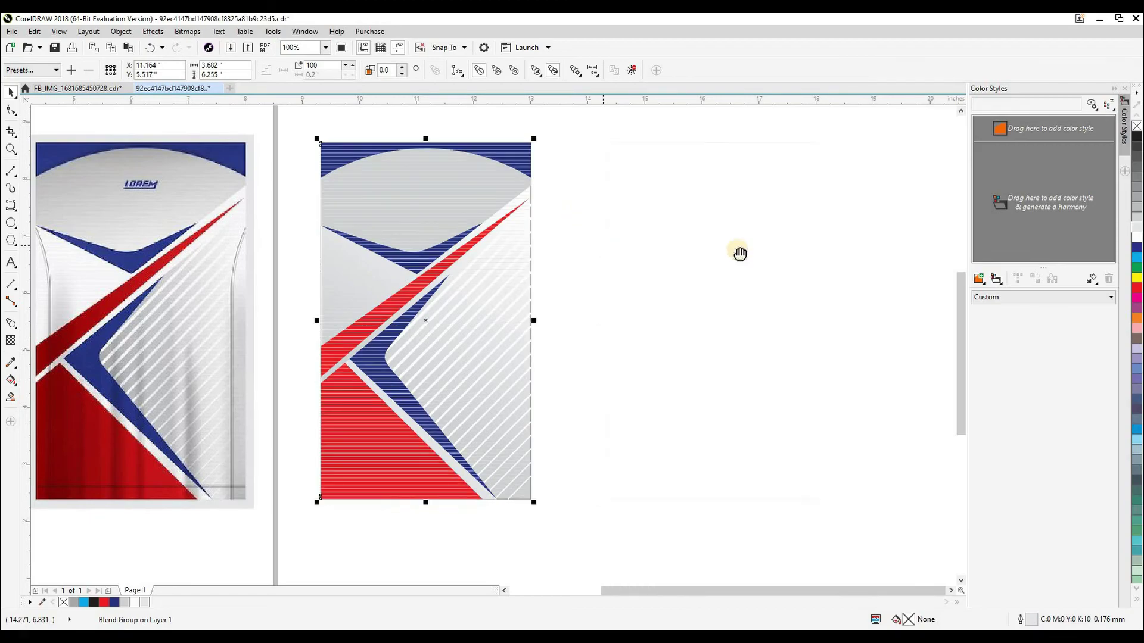
left_click_drag(625, 251, 785, 253)
scroll(499, 184, "up", 1)
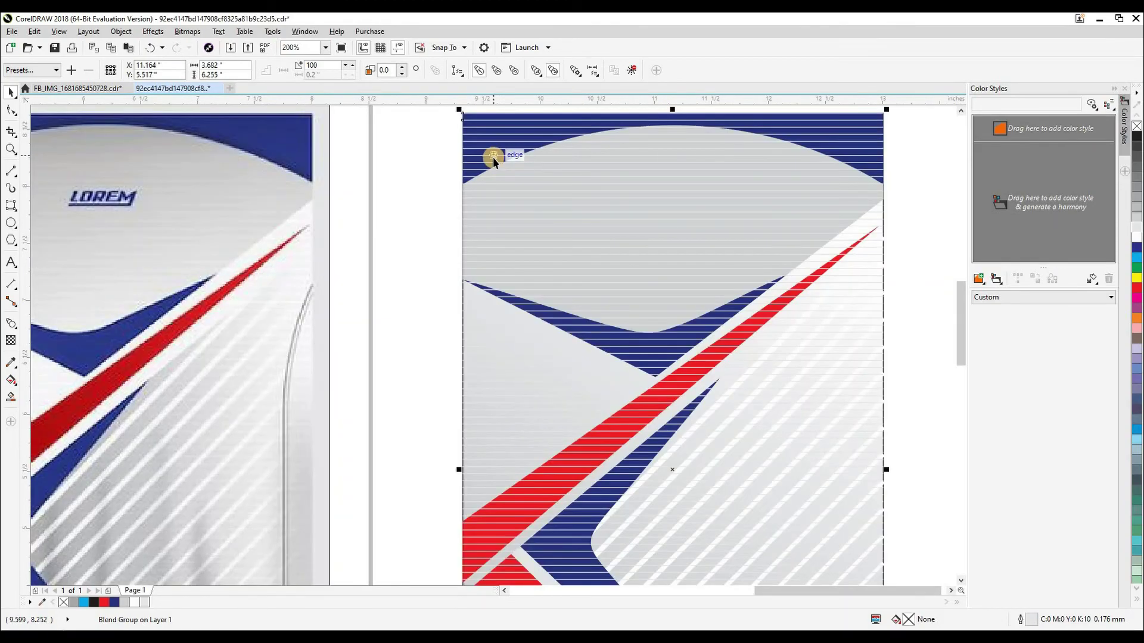
scroll(472, 164, "down", 2)
key("ctrl+z")
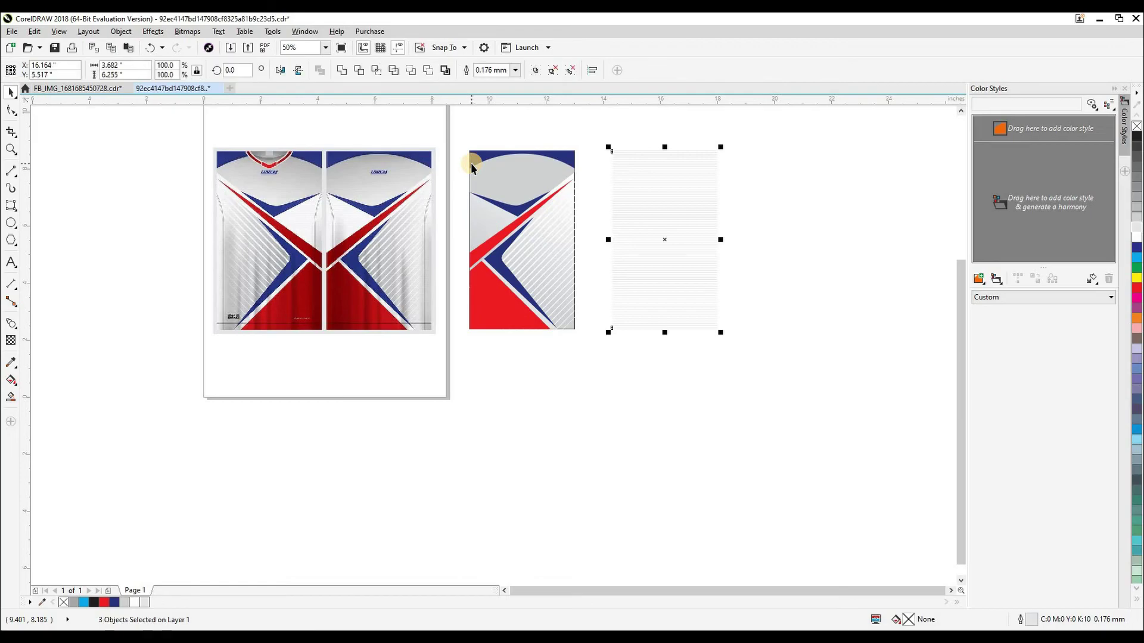
Break the line blend into individual lines and set their outline width to 0.2 mm.
key("F12")
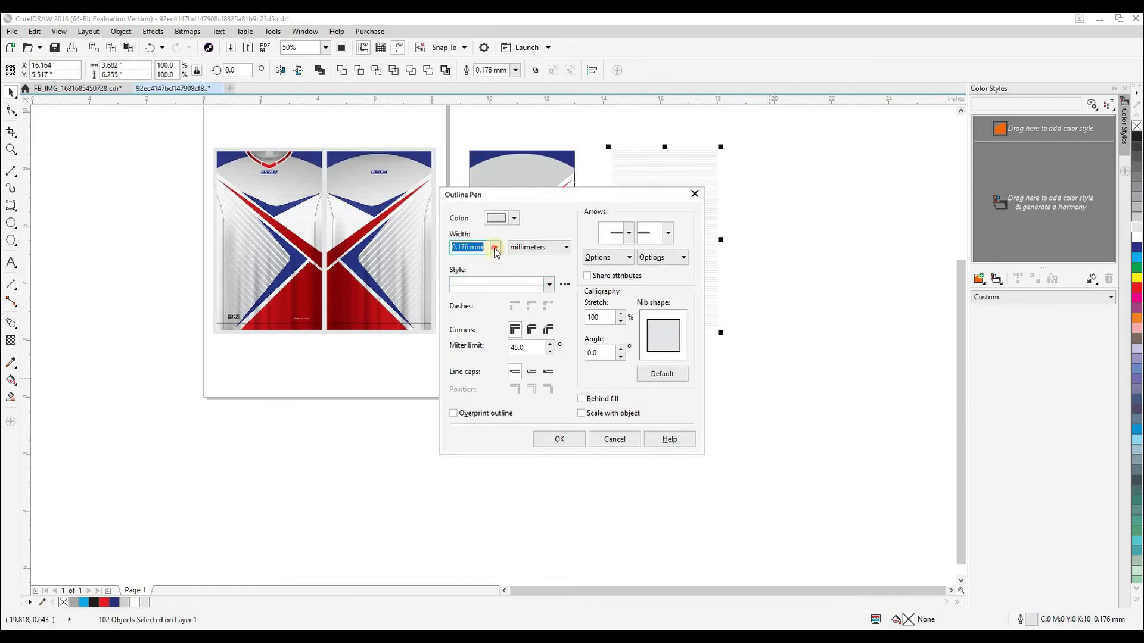
left_click(494, 248)
left_click(480, 286)
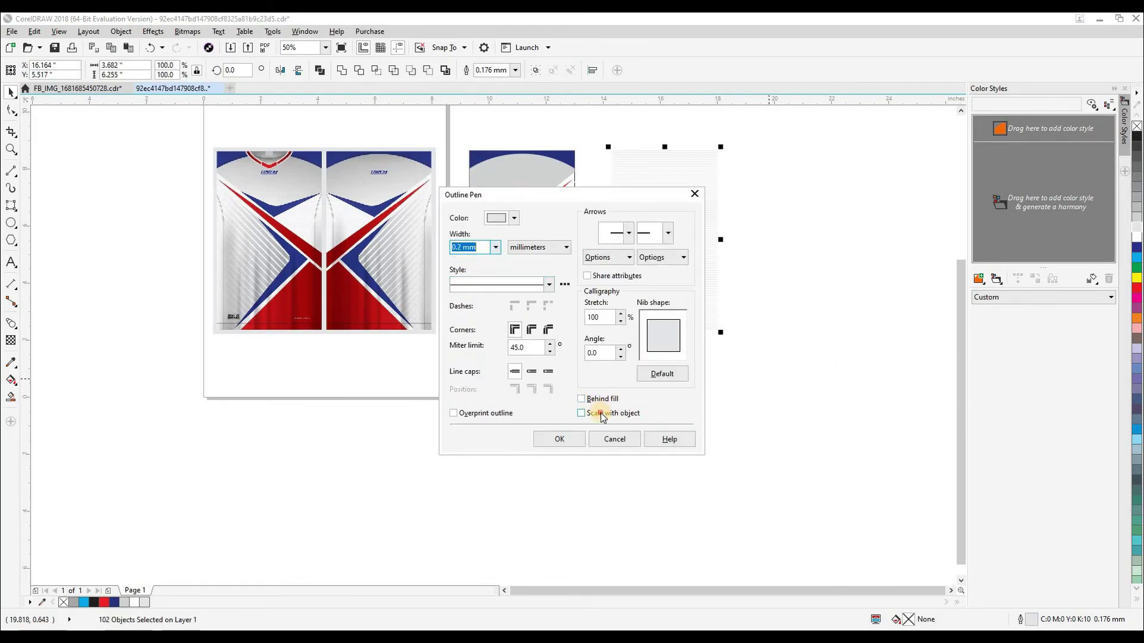
left_click(558, 439)
left_click(705, 381)
scroll(524, 203, "up", 1)
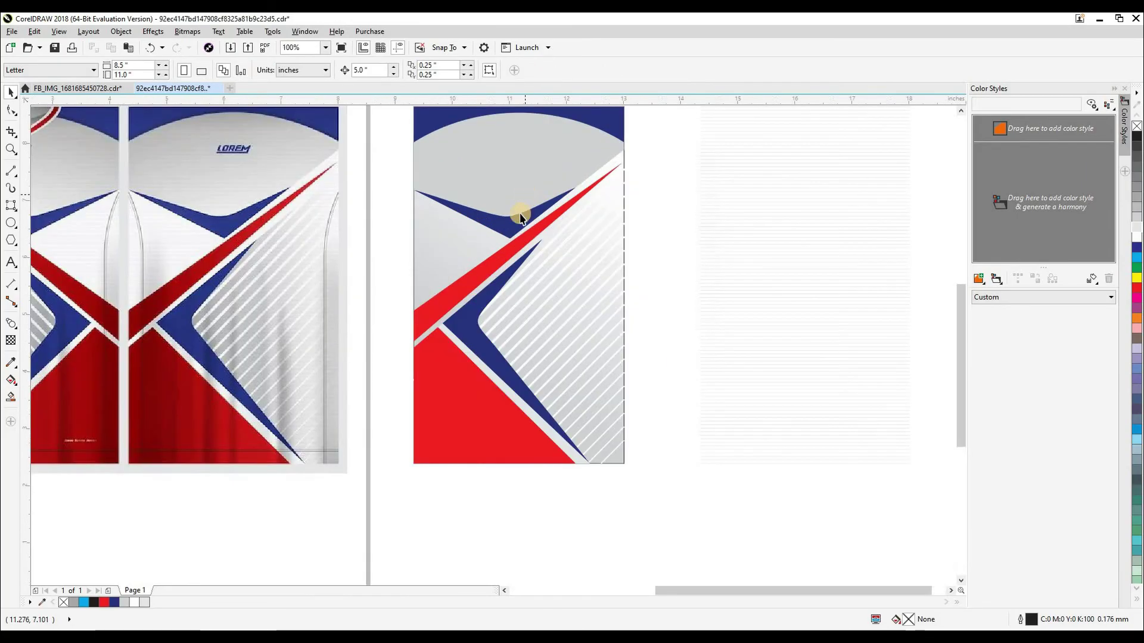
Move the white diagonal stripes 10 inches right off the panel and shift the horizontal line group 5 inches left onto it.
left_click(569, 276)
key("Right")
key("Right")
left_click(717, 248)
key("Left")
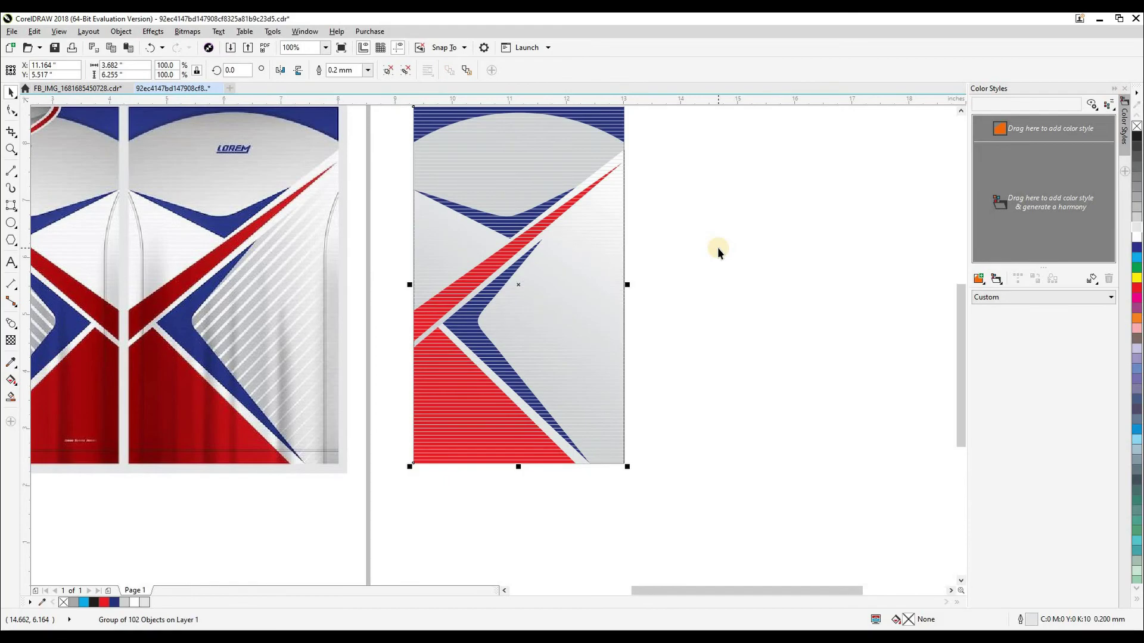
Arrange the horizontal line group above the grey gradient background but behind the red and blue shapes.
key("ctrl+z")
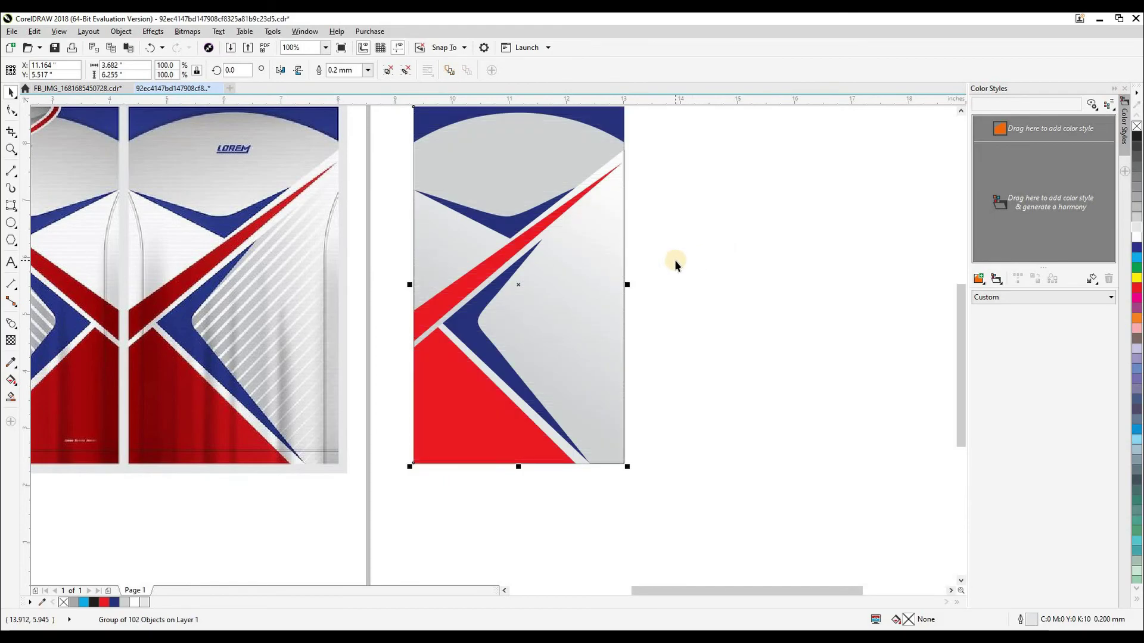
key("ctrl+z")
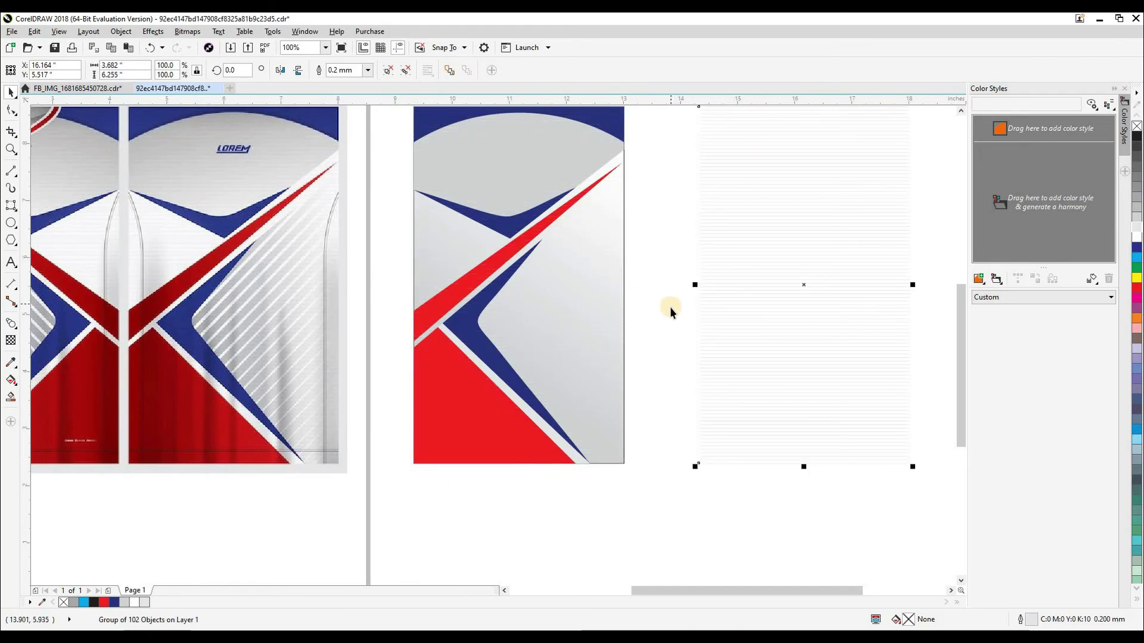
key("ctrl+shift+z")
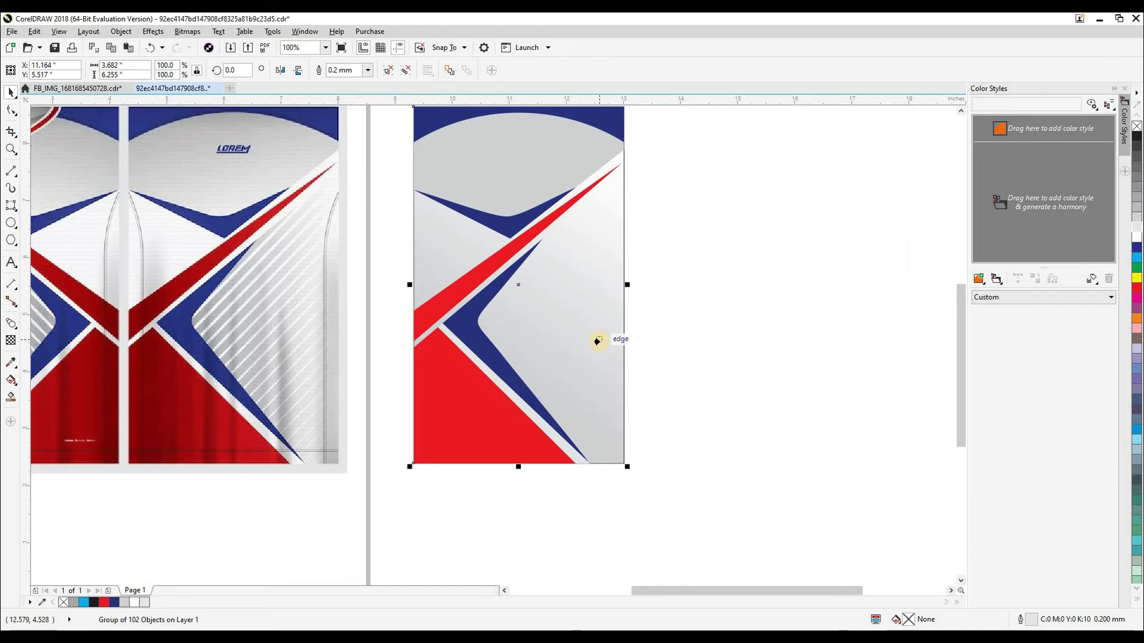
left_click(691, 369)
left_click_drag(605, 312, 613, 333)
key("ctrl+v")
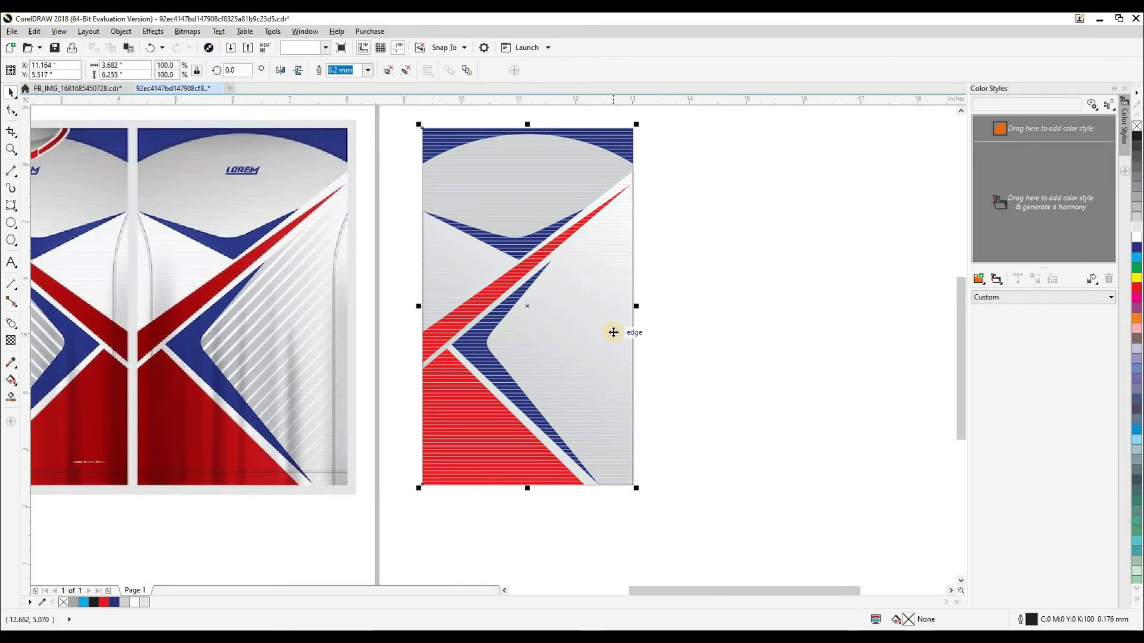
key("shift+Page_Down")
left_click(663, 359)
left_click(555, 239)
left_click(677, 240)
scroll(506, 359, "down", 1)
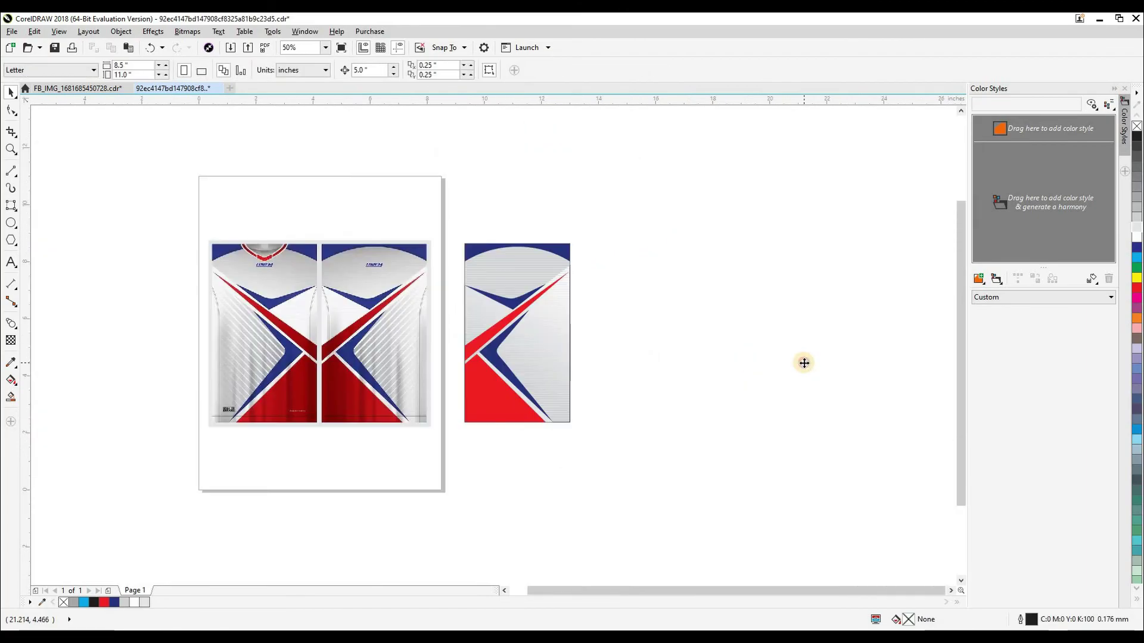
Move the white diagonal stripes 10 inches left, back onto the recreated panel.
left_click(804, 362)
key("Left")
key("Left")
key("z")
left_click_drag(451, 227, 582, 429)
scroll(882, 426, "down", 3)
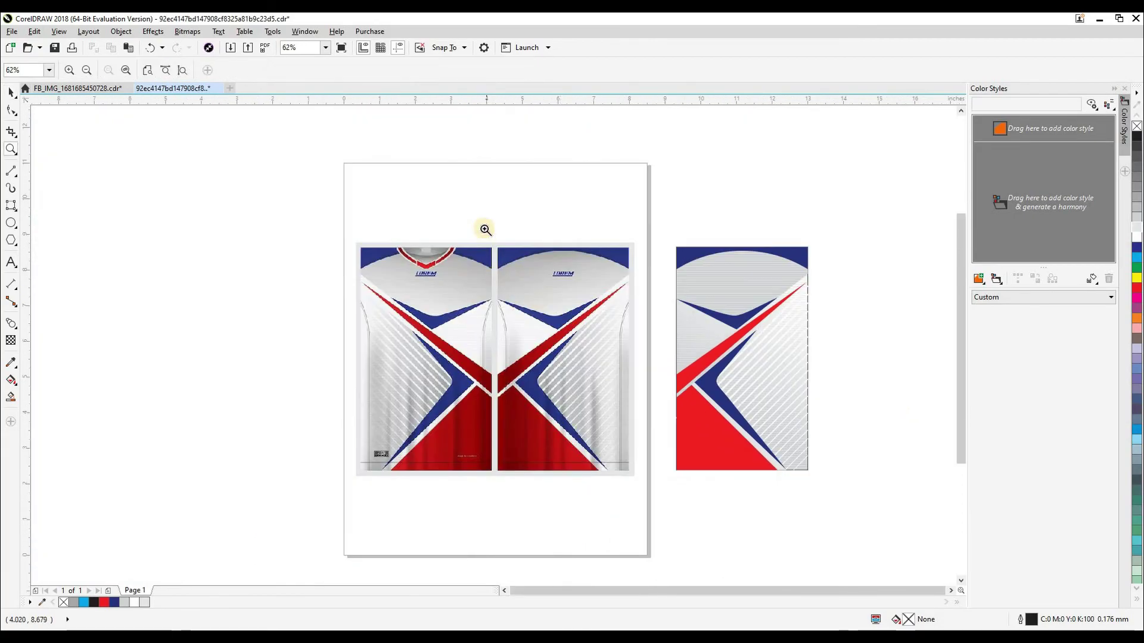
left_click_drag(486, 229, 858, 489)
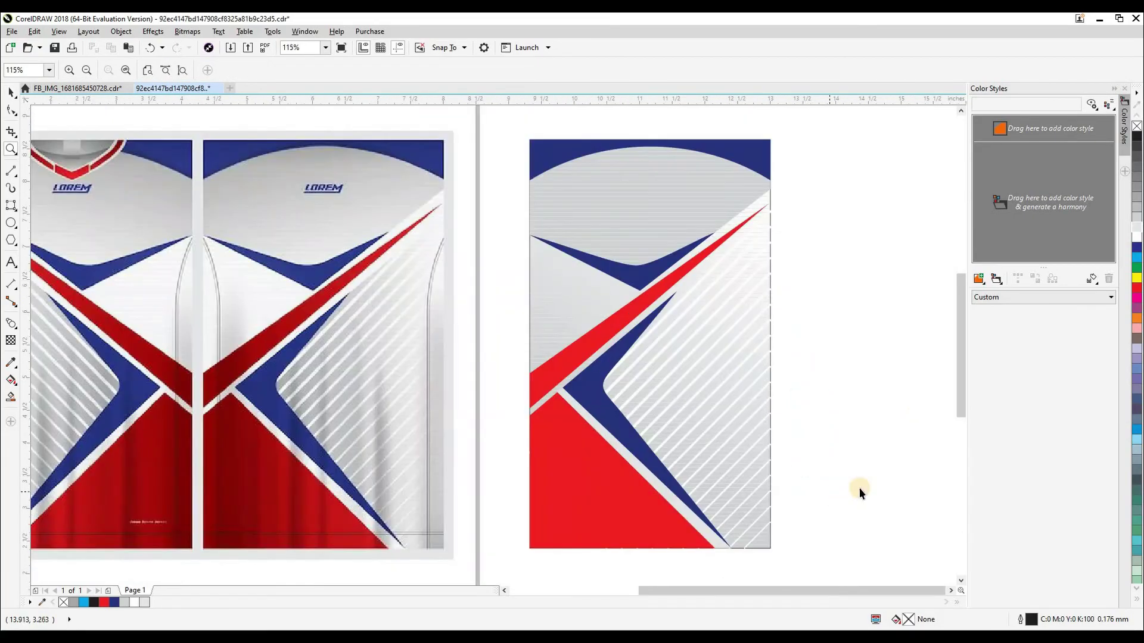
key("space")
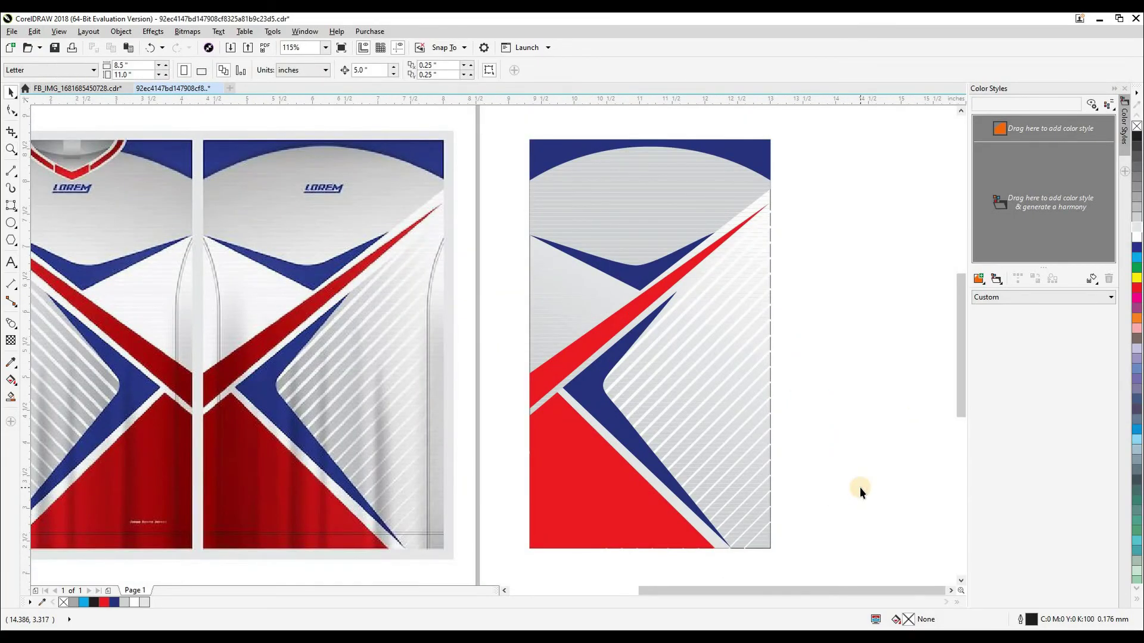
scroll(867, 444, "down", 3)
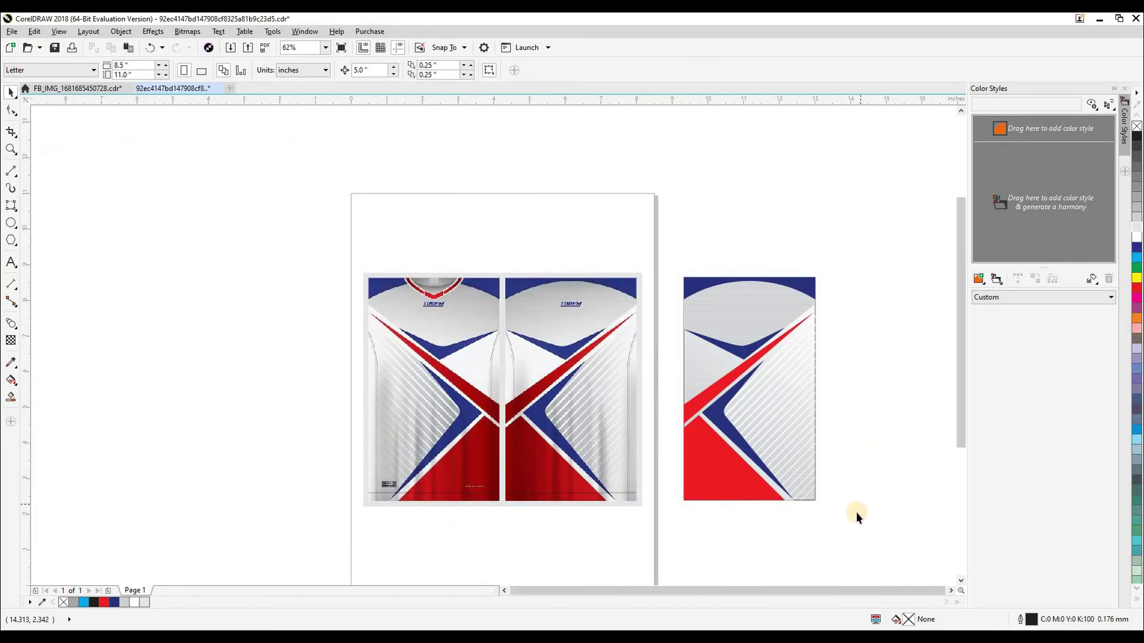
Move all the recreated panel's objects 5 inches left onto the reference back panel.
left_click_drag(653, 236, 651, 237)
key("Left")
left_click_drag(584, 332, 725, 221)
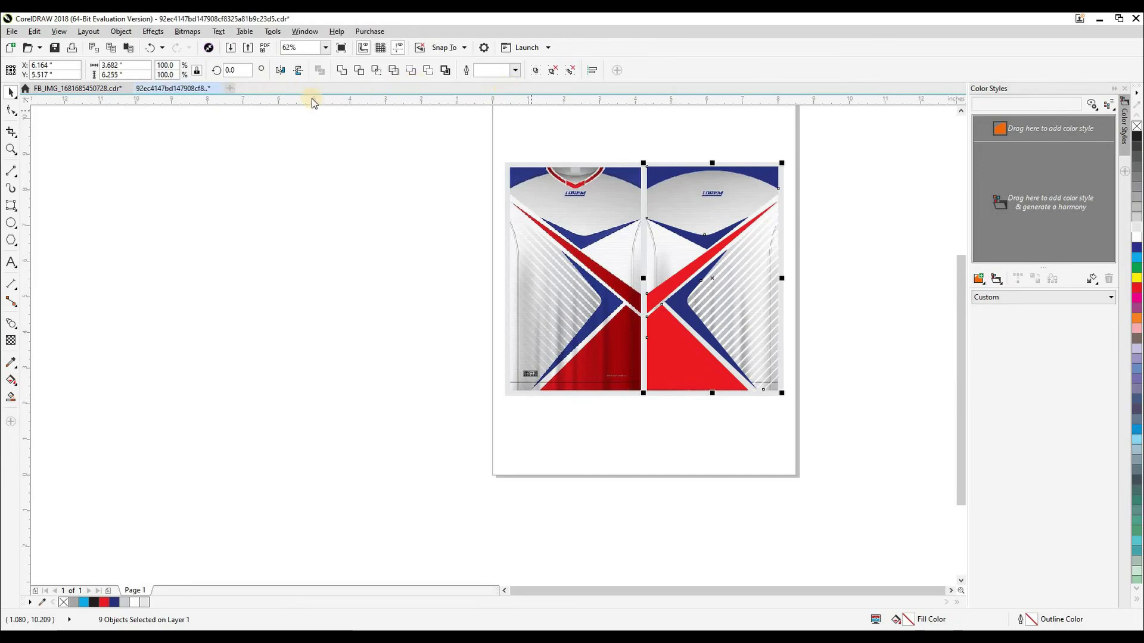
Try to place a vertically flipped copy of the recreated back panel over the reference front panel.
left_click(302, 71)
scroll(662, 240, "up", 1)
left_click_drag(679, 227, 404, 229)
left_click_drag(471, 198, 275, 191)
scroll(524, 302, "down", 2)
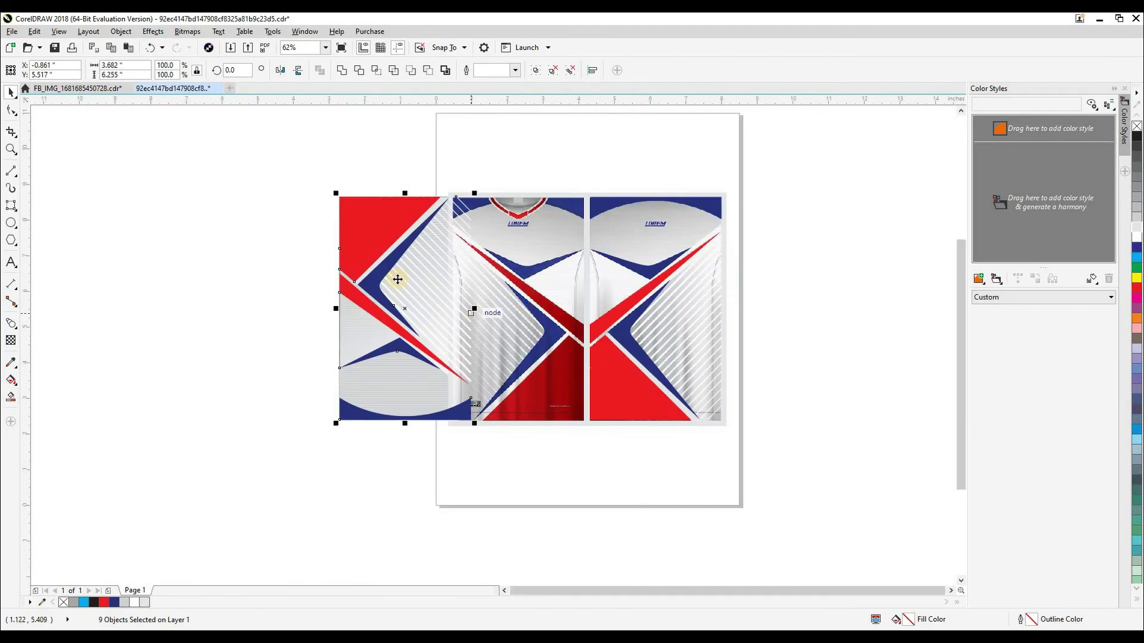
left_click(299, 70)
key("ctrl+z")
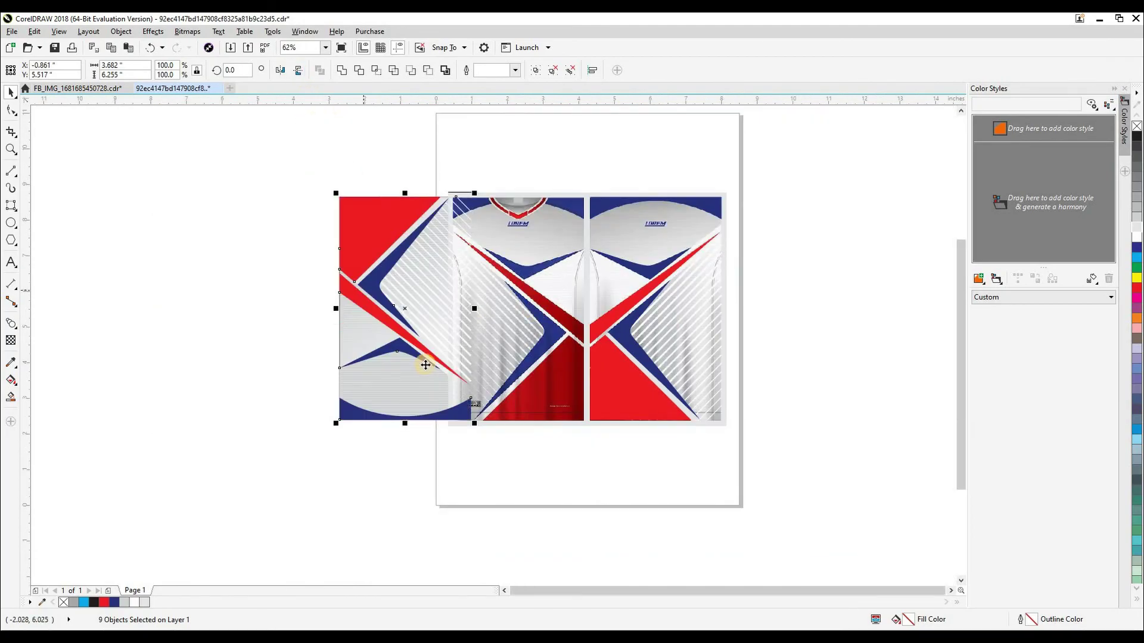
left_click_drag(374, 309, 274, 307)
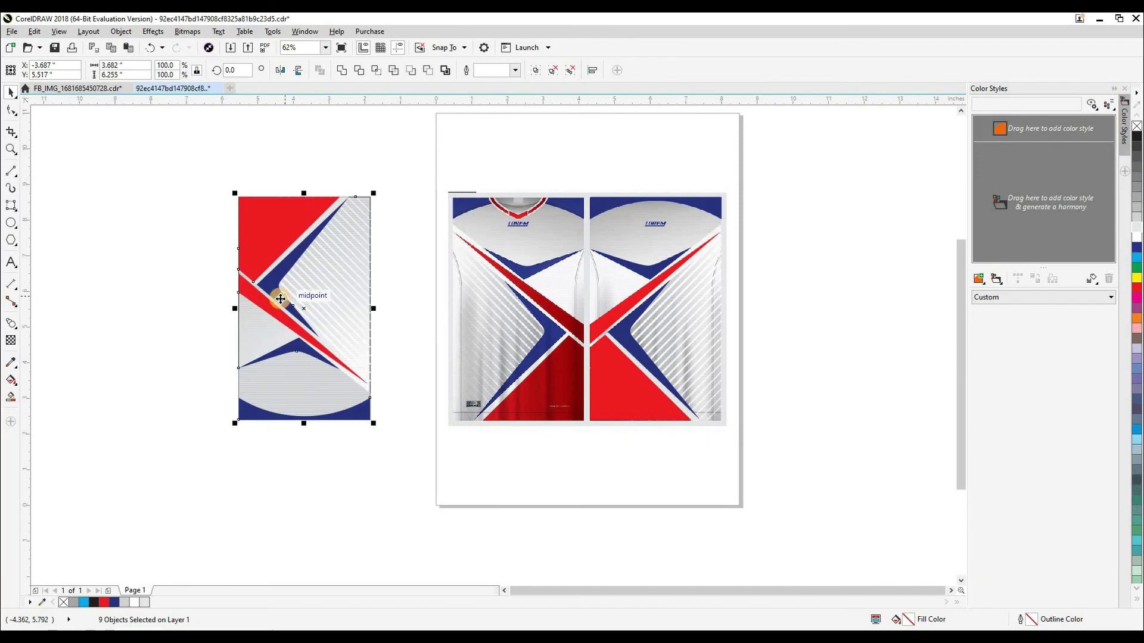
key("ctrl+z")
key("ctrl+z")
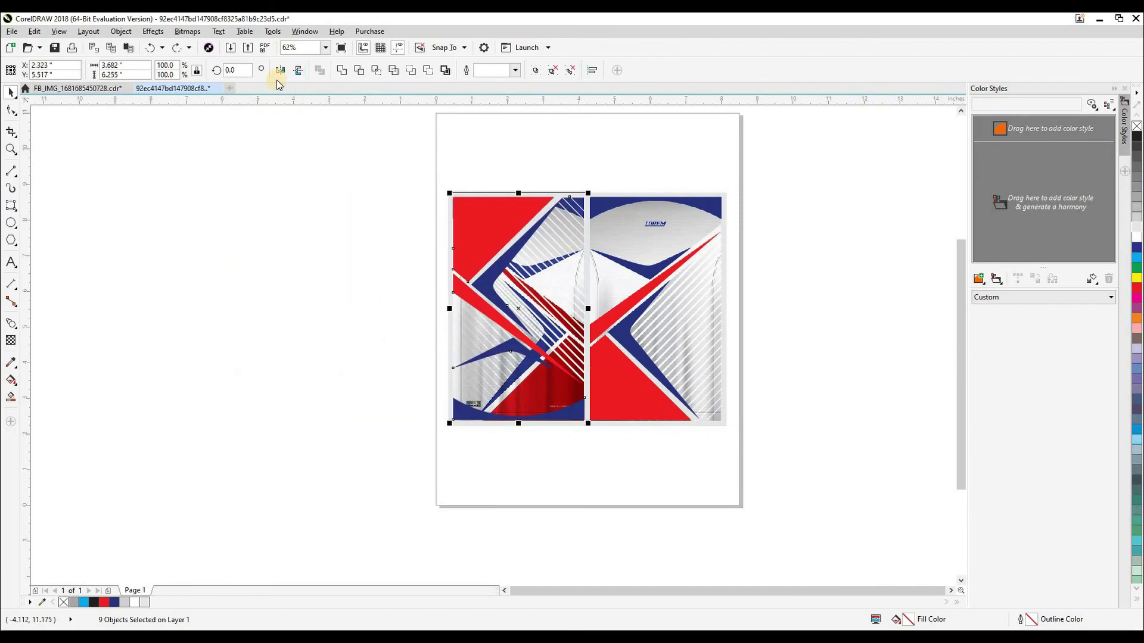
Try to turn the panel copy into a horizontally mirrored front panel and place it left of the page.
left_click(279, 72)
left_click(298, 69)
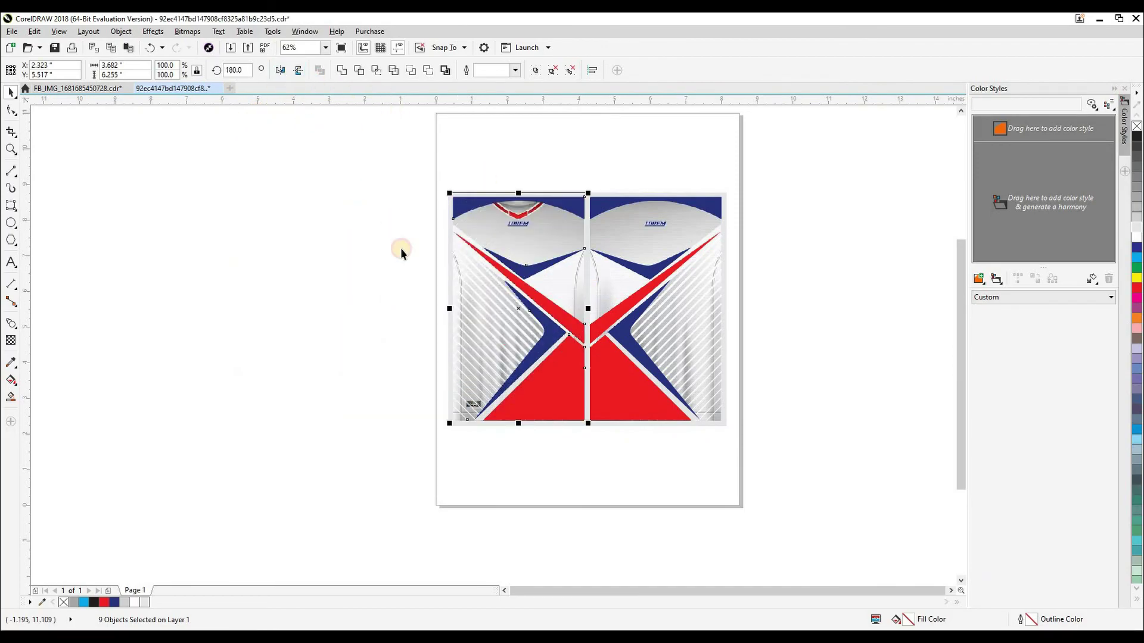
left_click_drag(571, 368, 368, 369)
scroll(403, 364, "up", 2)
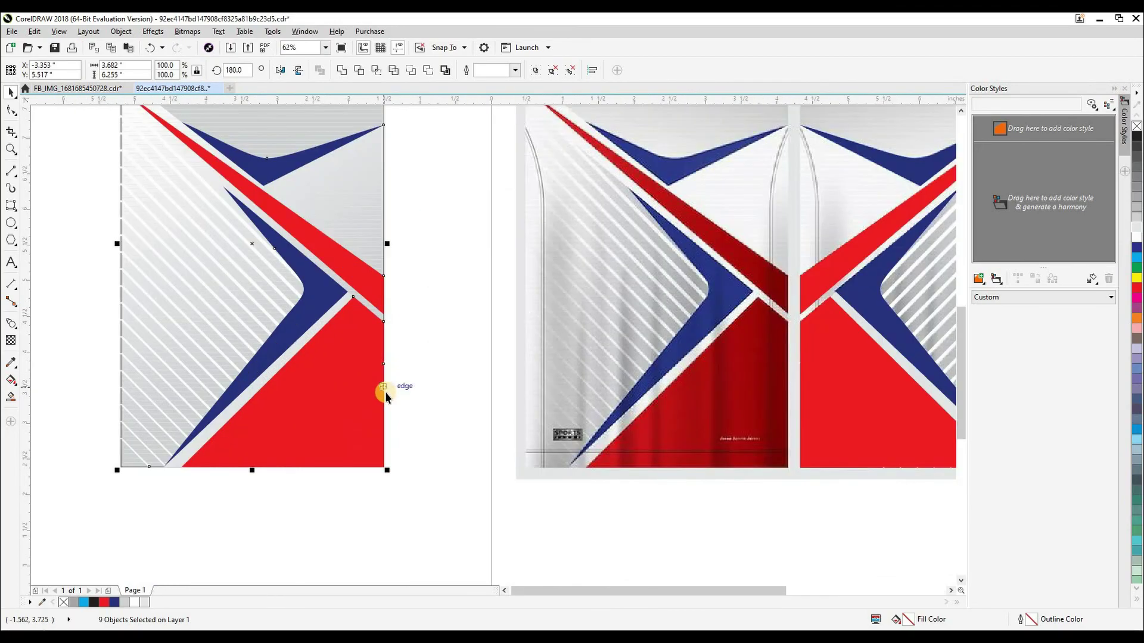
left_click_drag(381, 468, 548, 161)
scroll(408, 256, "down", 2)
Group the nine objects of the recreated back panel, keeping the group over the reference back panel.
left_click(408, 257)
left_click(589, 370)
key("ctrl+g")
left_click_drag(614, 246, 753, 242)
key("ctrl+z")
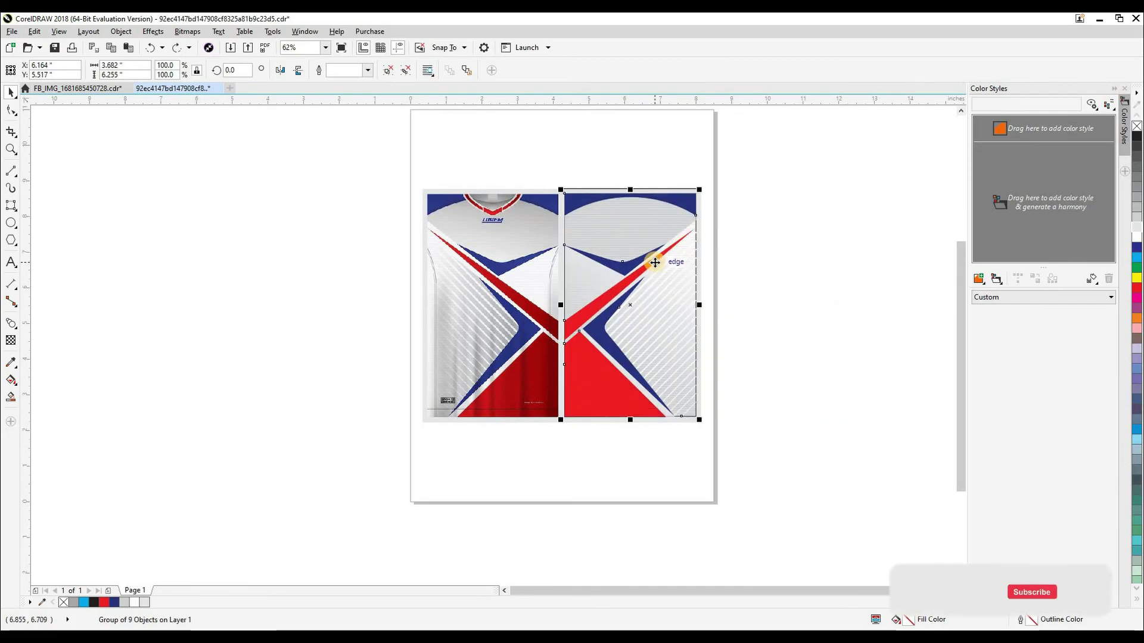
key("ctrl+shift+z")
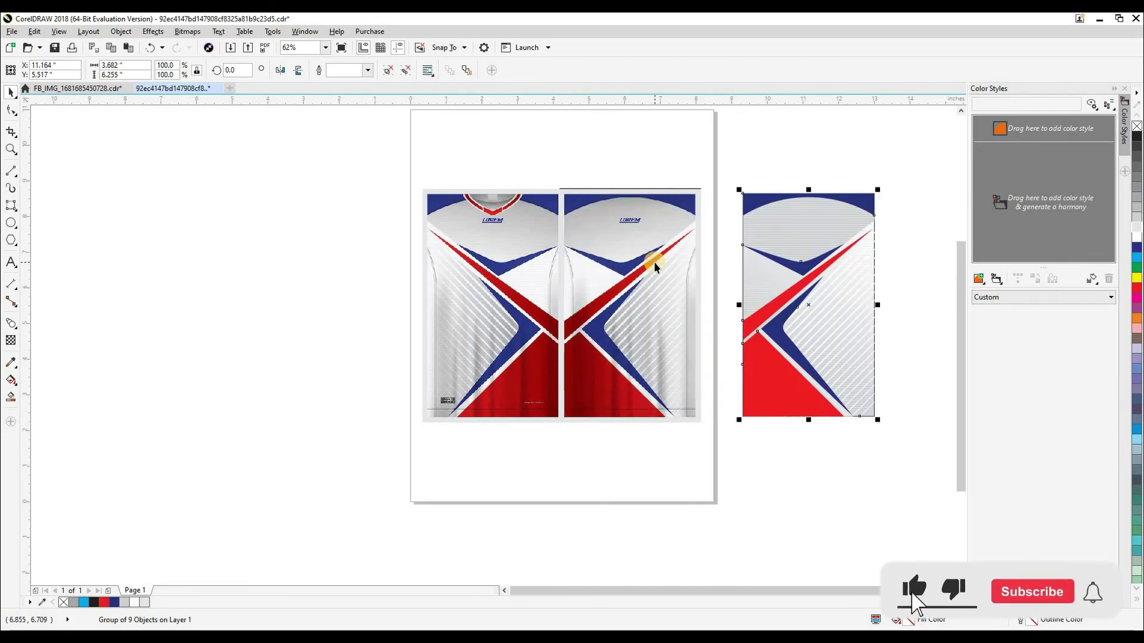
key("ctrl+z")
Make a horizontally mirrored copy of the back panel group and place it over the reference front panel.
mouse_move(579, 332)
left_mouse_down()
mouse_move(517, 325)
mouse_move(588, 319)
left_mouse_up()
right_click(545, 332)
scroll(543, 333, "up", 2)
scroll(559, 321, "up", 1)
scroll(507, 293, "down", 2)
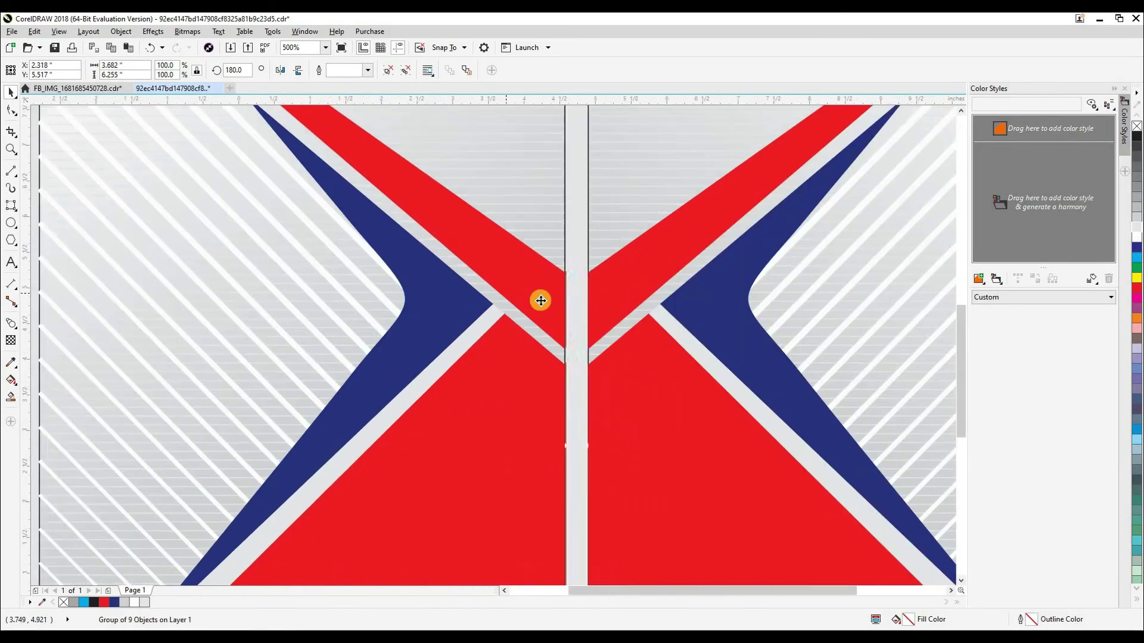
Move both recreated panel groups 10 inches right, off the page beside the reference panels.
key("ctrl+a")
scroll(526, 294, "down", 2)
key("shift+n")
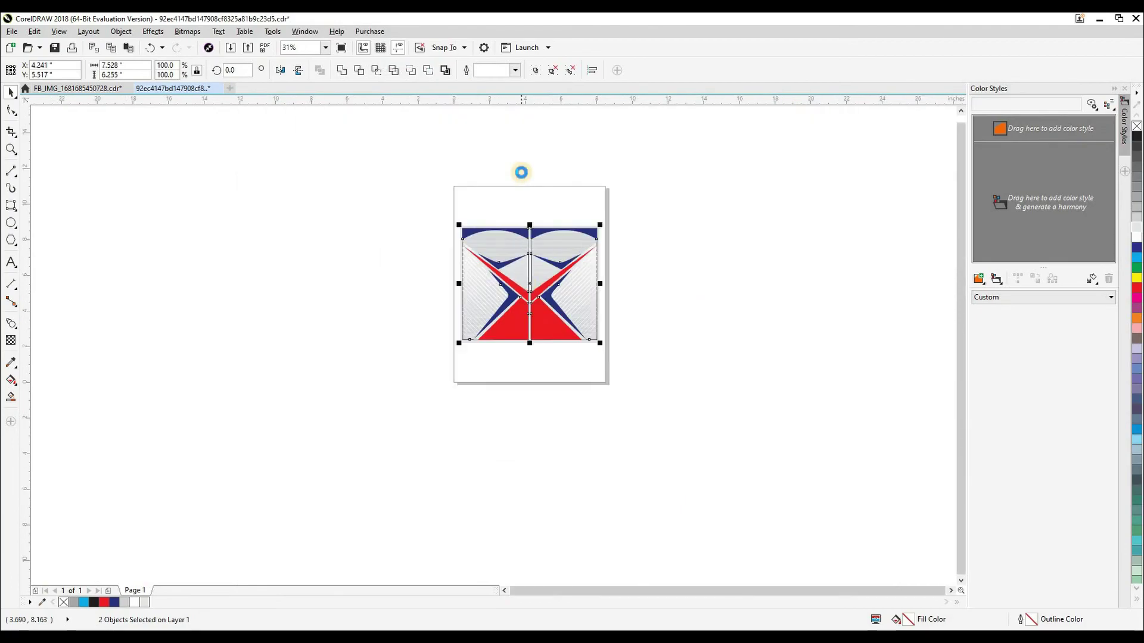
key("Return")
key("z")
left_click_drag(444, 188, 818, 453)
key("space")
key("ctrl+z")
key("ctrl+shift+z")
left_click(550, 123)
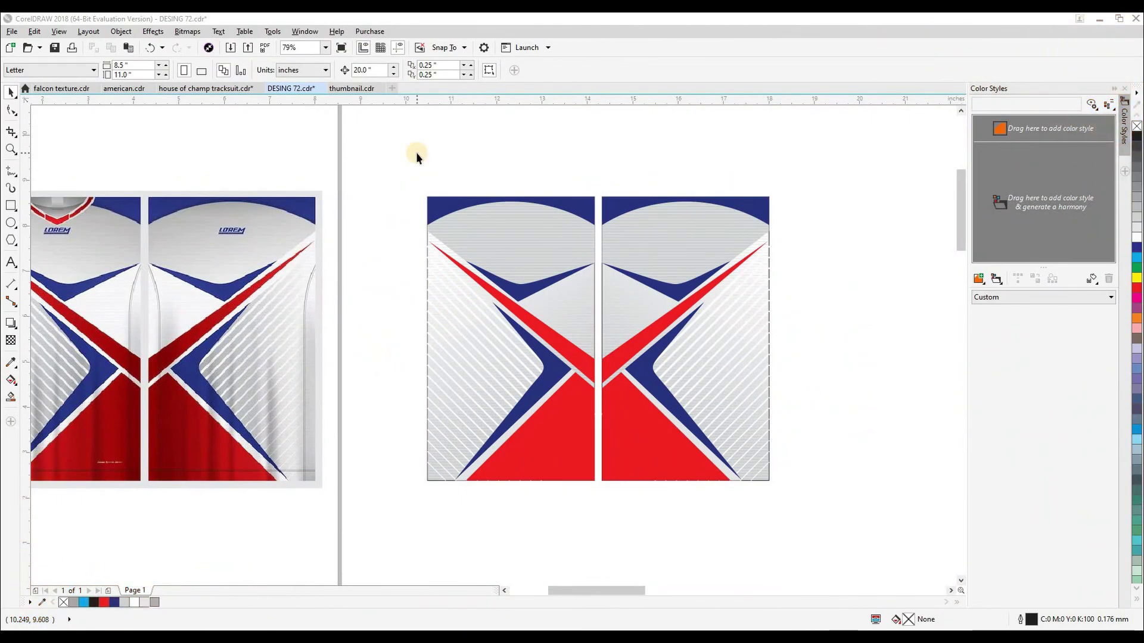
Move the grey front and back T-shirt mockups closer to the recreated panels.
scroll(441, 209, "down", 5)
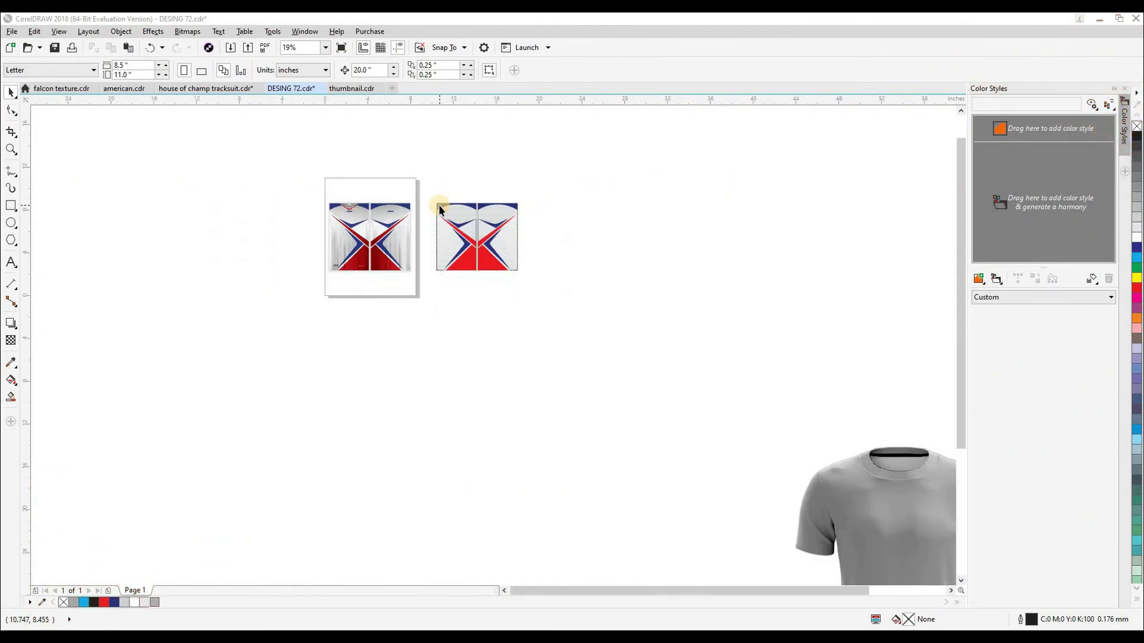
scroll(451, 310, "down", 4)
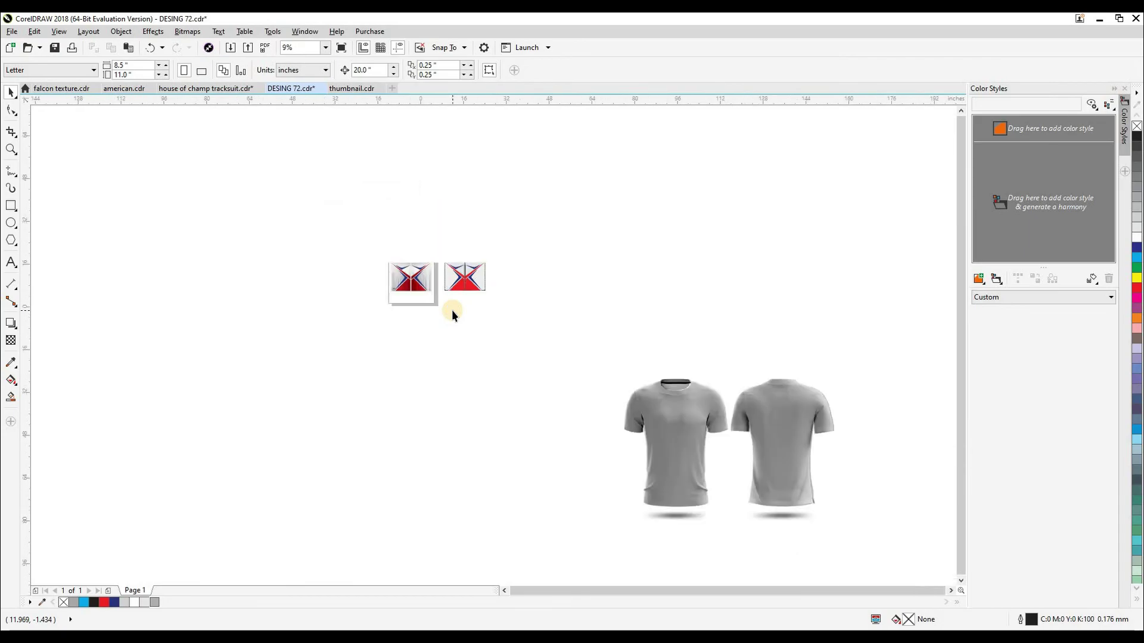
scroll(452, 309, "up", 3)
scroll(452, 310, "down", 2)
left_click_drag(449, 292, 718, 482)
left_click_drag(631, 405, 583, 291)
key("F2")
left_click_drag(276, 166, 649, 392)
Select all the T-shirt mockup objects and scale them proportionally to a total width of 20 inches.
left_click(701, 336)
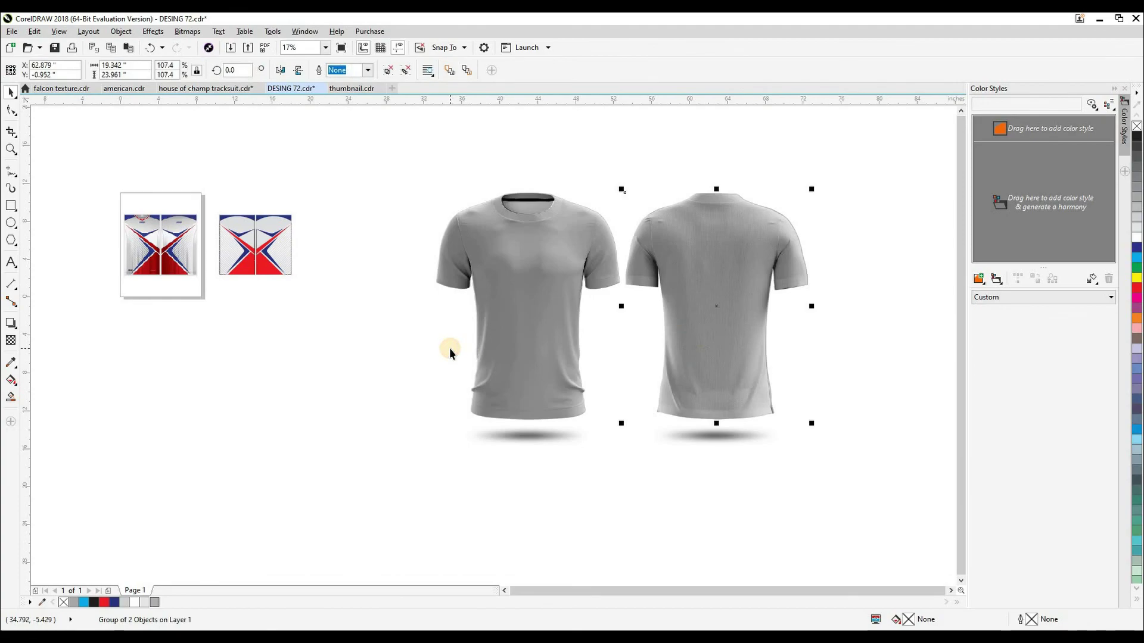
key("Right")
key("Left")
scroll(502, 346, "down", 2)
left_click_drag(462, 288, 617, 392)
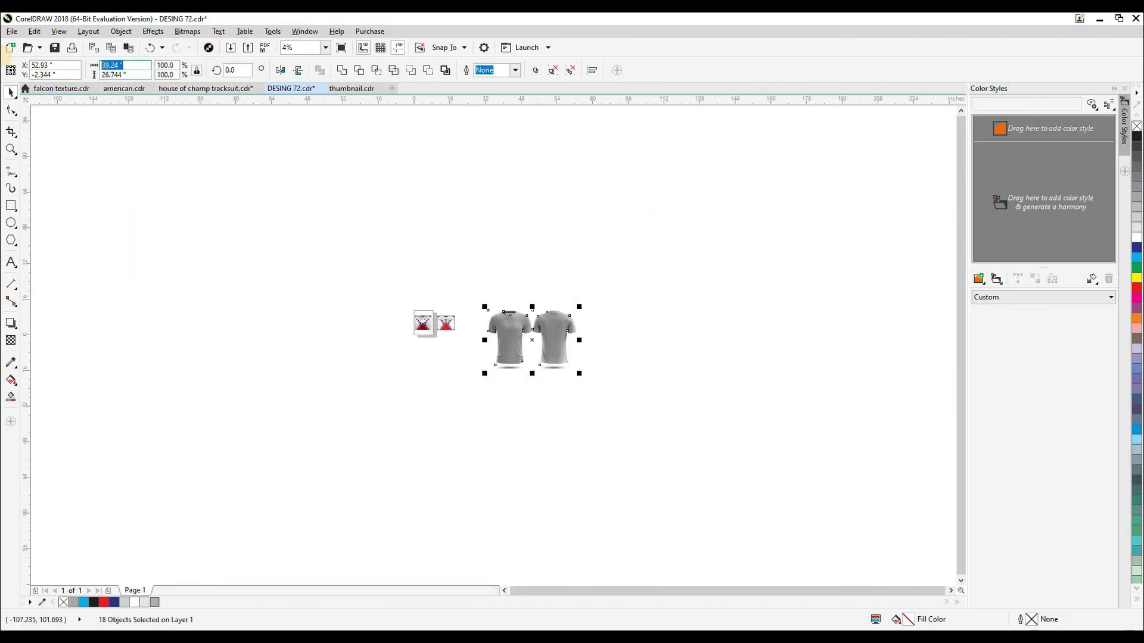
left_click(495, 320)
scroll(549, 327, "up", 3)
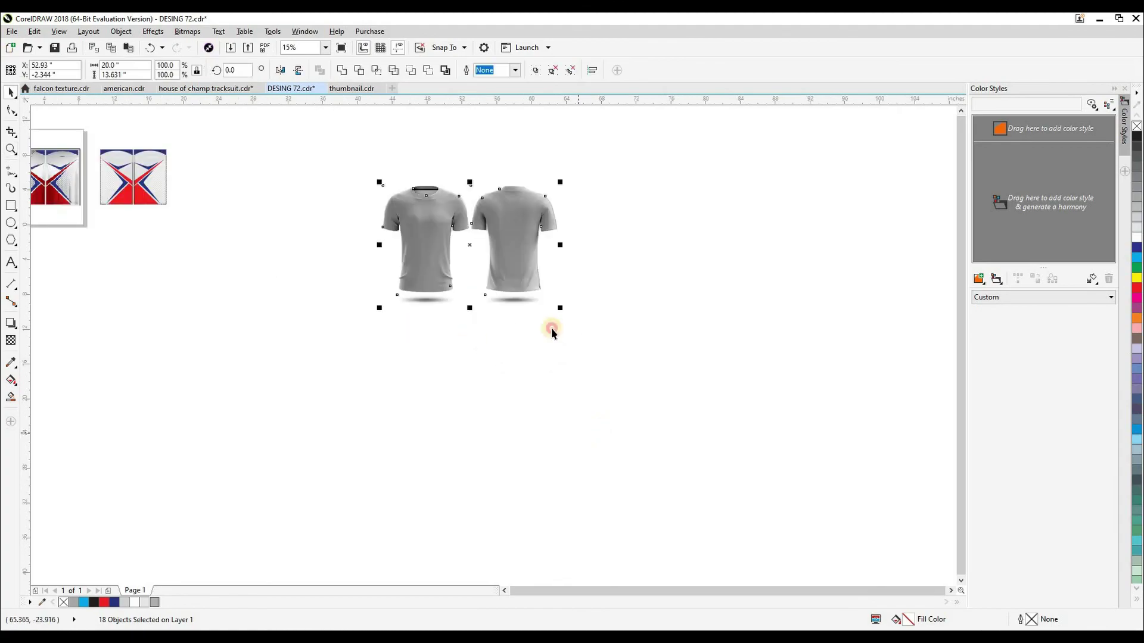
Move the back and front shading images 20 inches right, off the flat grey shirt shapes.
left_click(526, 239)
key("Right")
left_click(426, 256)
key("Right")
left_click(450, 348)
left_click_drag(455, 355, 589, 427)
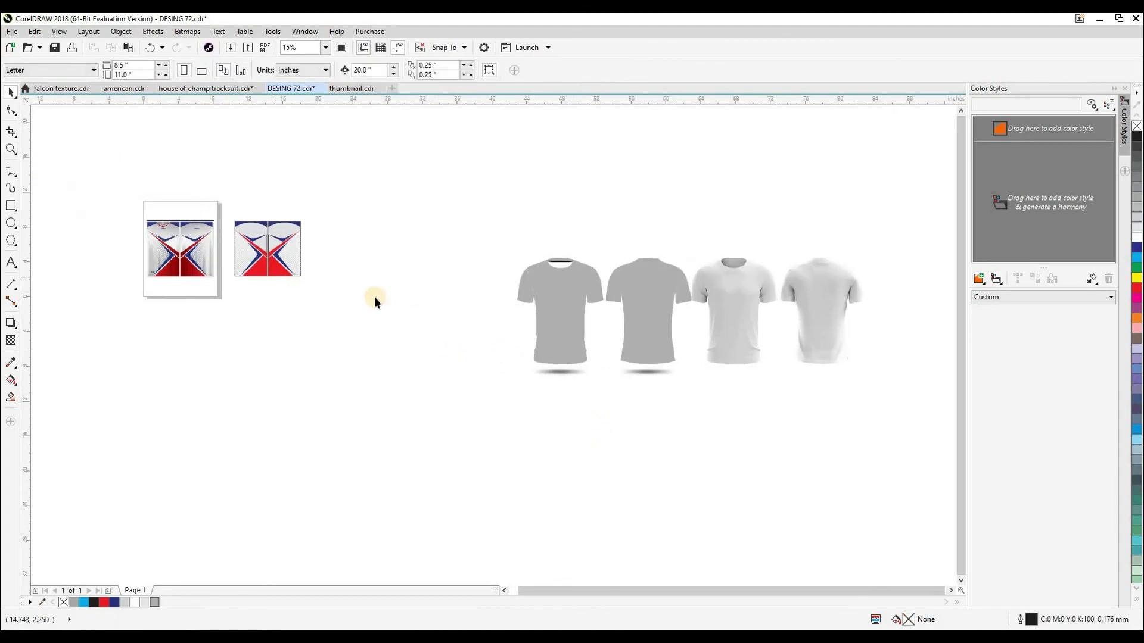
Draw a rectangle about 7.66 by 11.92 inches around the front shirt's body as a size guide.
left_click(550, 320)
left_click(10, 205)
left_click_drag(526, 363, 593, 260)
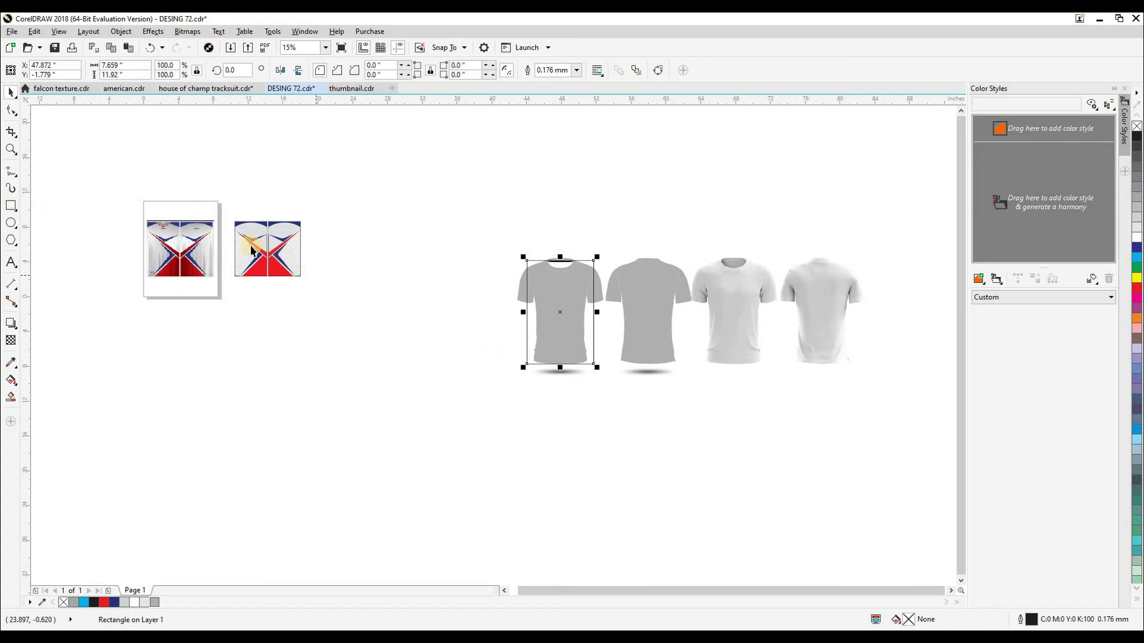
Resize both panel groups to 7.659 by 11.92 inches and delete the guide rectangle on the front shirt.
left_click(249, 251)
key("ctrl+r")
left_click(295, 255)
key("ctrl+r")
left_click_drag(309, 264, 510, 378)
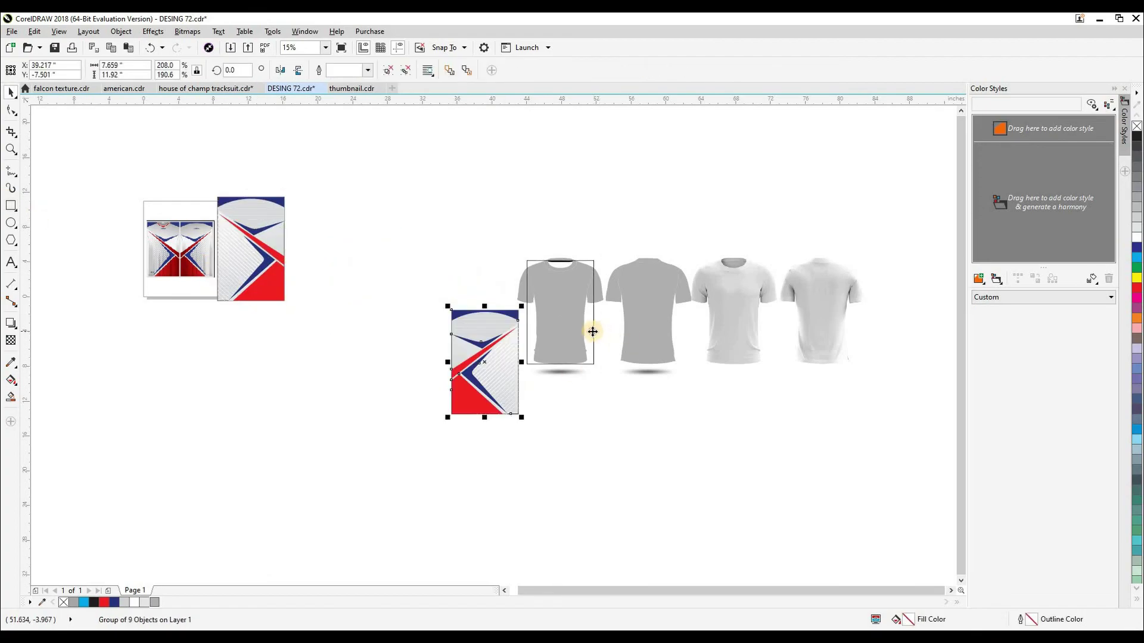
left_click(593, 332)
key("Delete")
Center the back panel group on the back shirt's body and PowerClip it inside that shape.
left_click(495, 376)
left_click(641, 335, "shift")
key("c")
key("e")
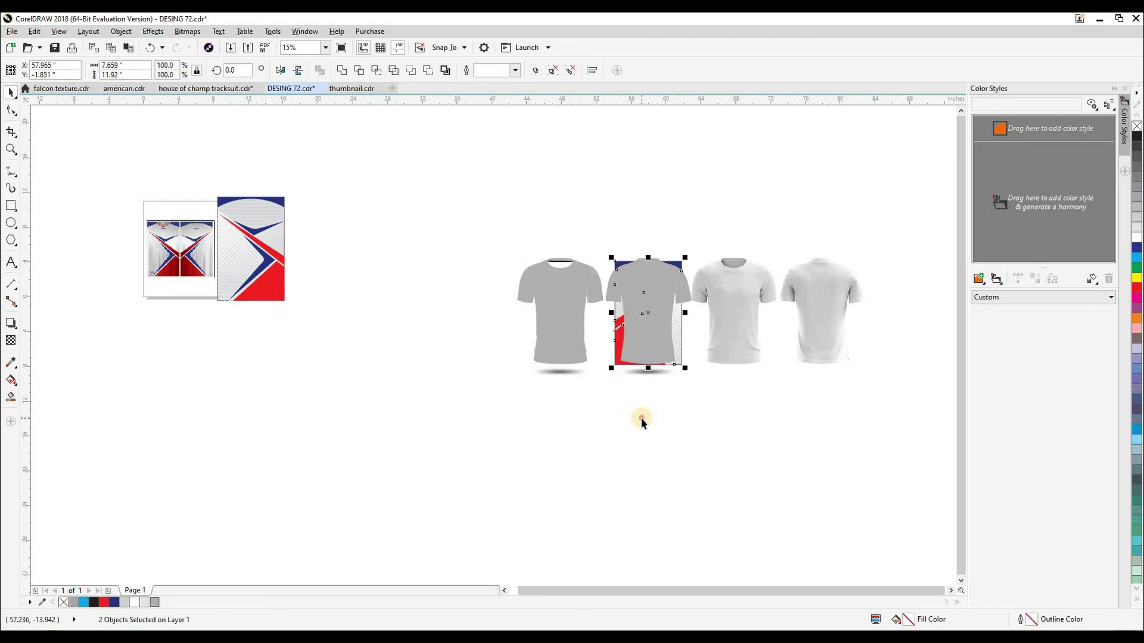
left_click(641, 417)
left_click(677, 323)
key("ctrl+1")
left_click(653, 329)
Center the front panel group horizontally and vertically on the front shirt's body.
left_click_drag(260, 268, 457, 354)
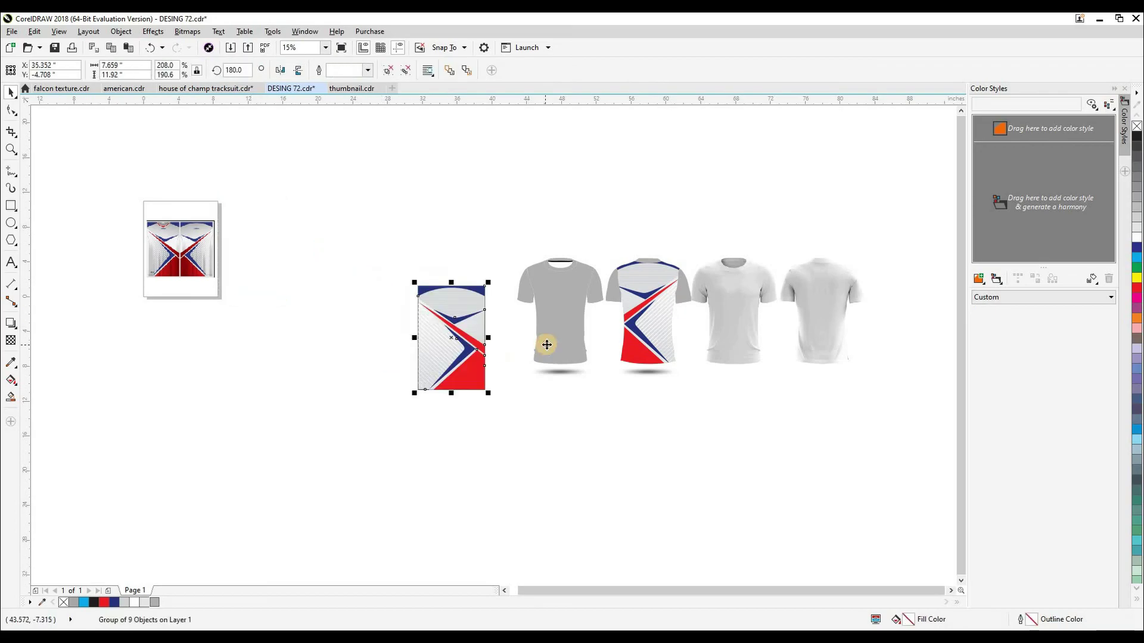
left_click(546, 343, "shift")
key("c")
key("e")
left_click(578, 438)
PowerClip the front panel group inside the front shirt's body shape.
key("F2")
left_click_drag(480, 233, 667, 403)
left_click(553, 364)
key("ctrl+1")
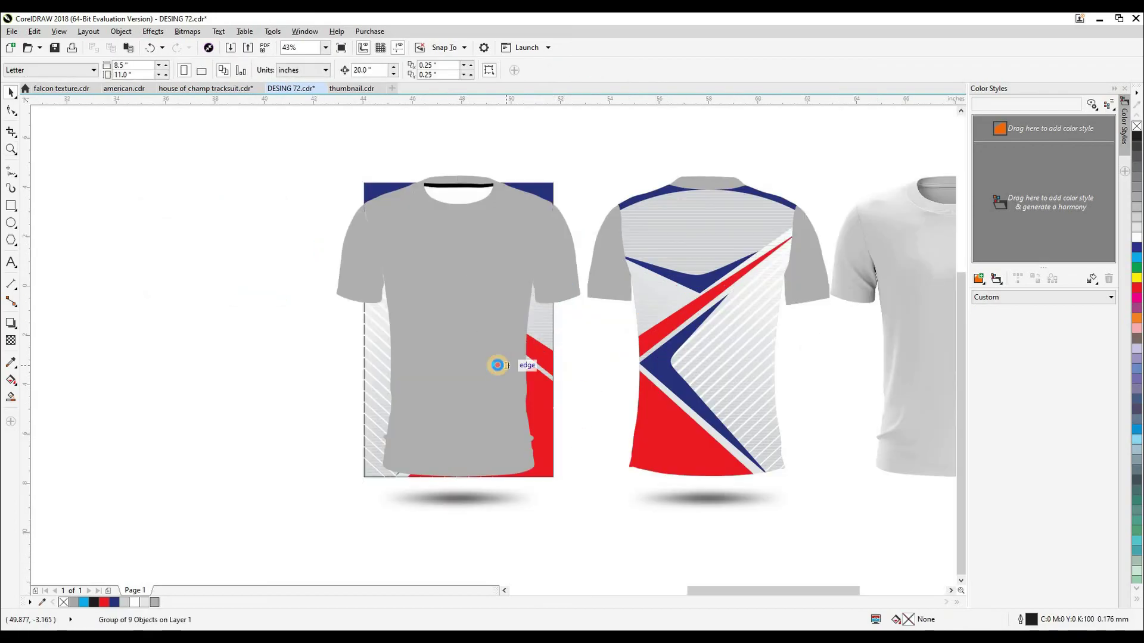
left_click(495, 365)
left_click(270, 356)
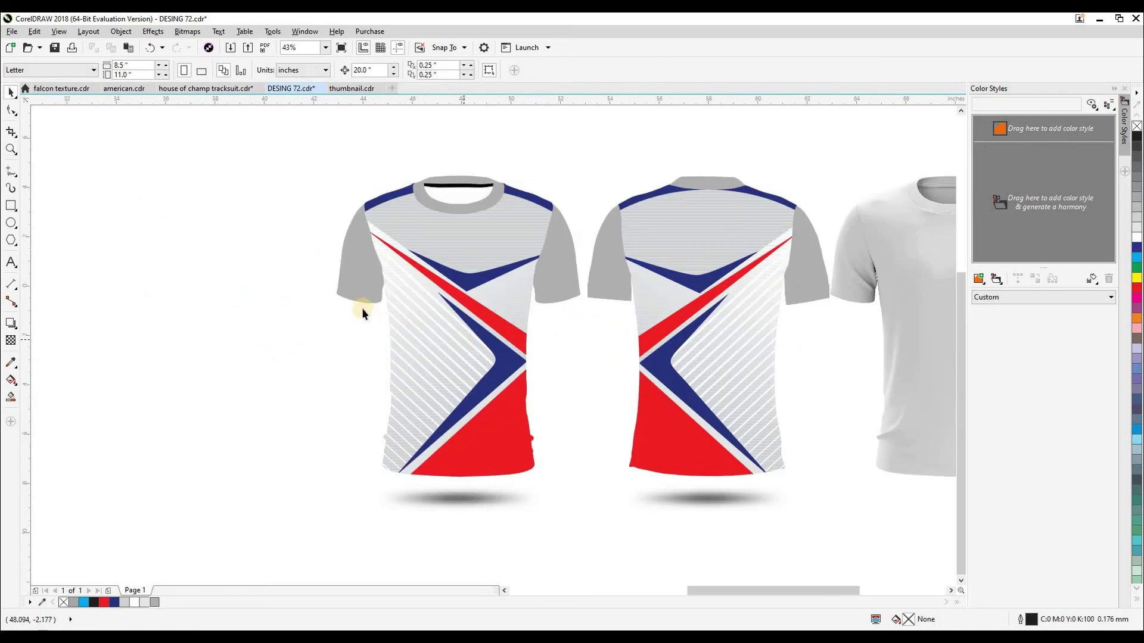
Try to move the front shirt's panel artwork aside, inspecting the shirt outlines in wireframe view.
left_click(470, 351)
left_click(473, 352, "ctrl")
left_click_drag(472, 352, 293, 385)
key("shift+F9")
key("ctrl+z")
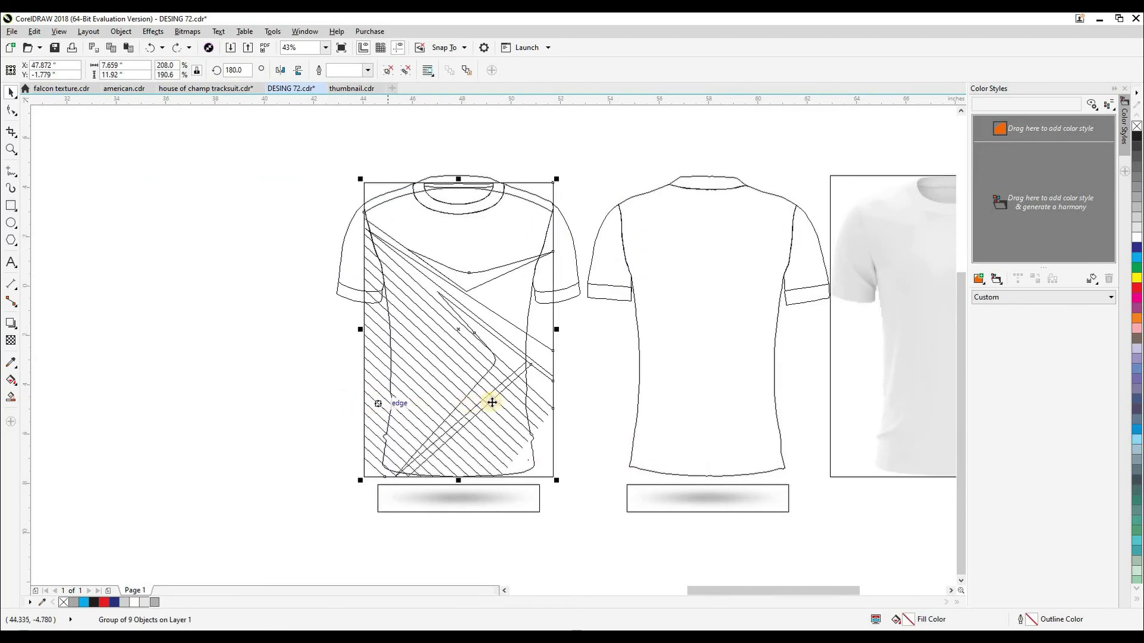
left_click_drag(546, 384, 514, 384)
left_click(307, 385)
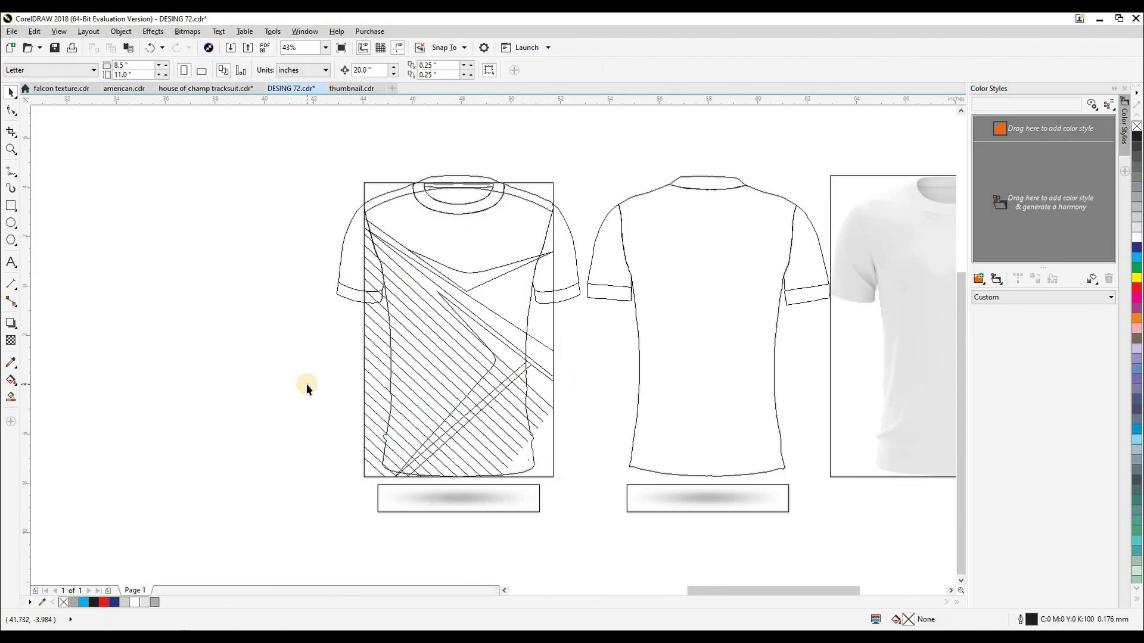
Place a loose copy of the front panel artwork to the left of the front shirt.
key("shift+F9")
left_click_drag(544, 380, 443, 380)
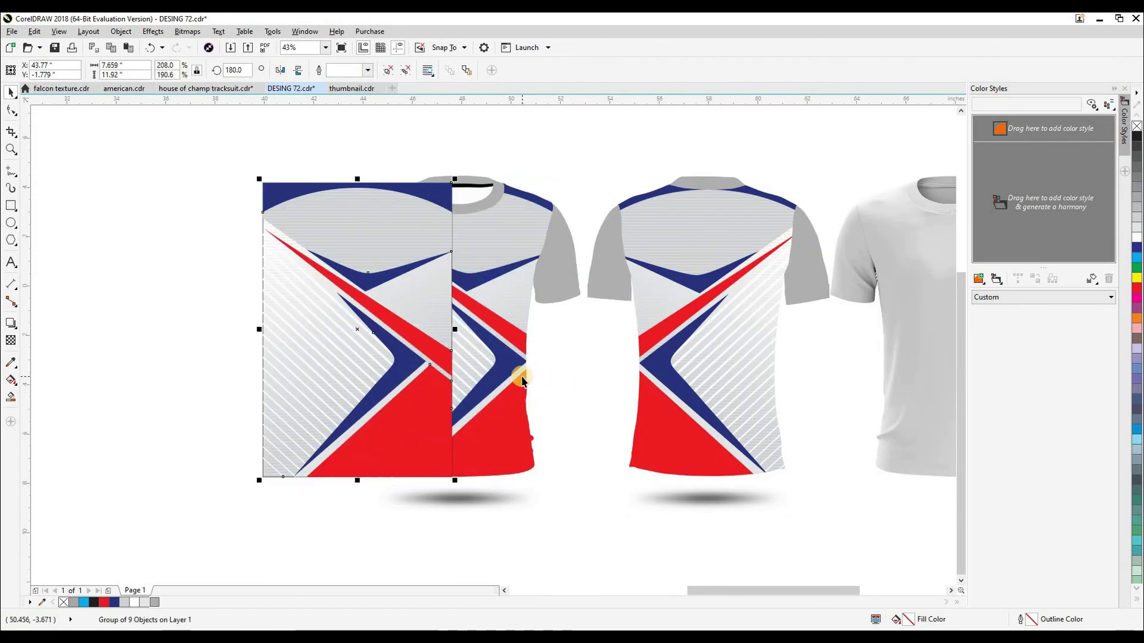
key("ctrl+z")
key("shift+F9")
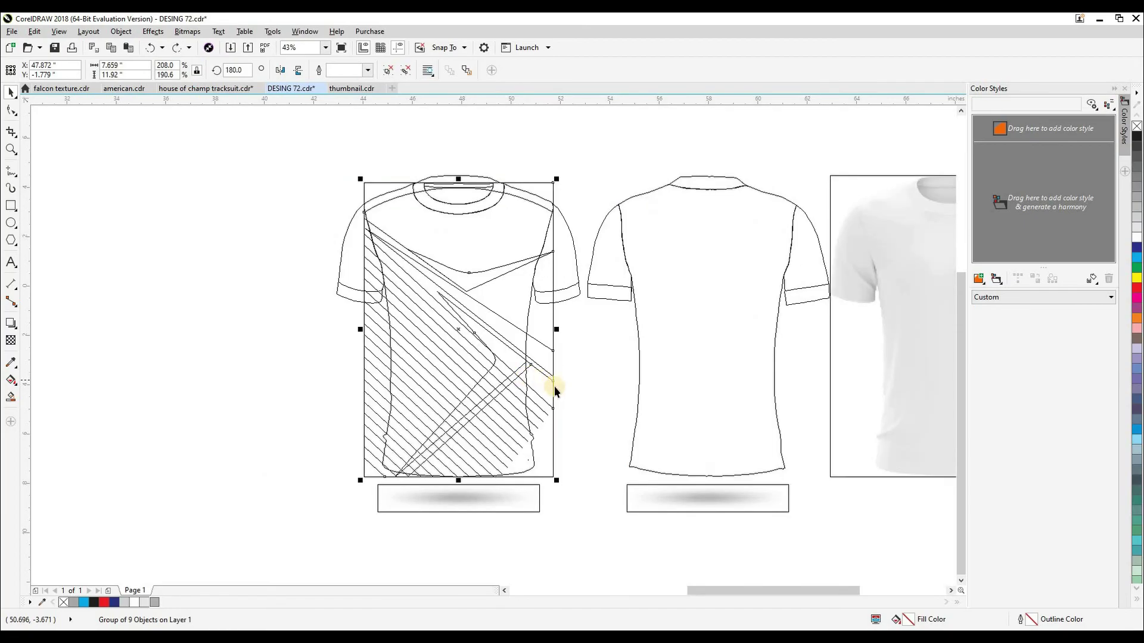
key("shift+F9")
key("ctrl+z")
Sample the dark blue from the loose panel copy and fill the front shirt's sleeves and collar with it.
left_click(226, 356)
left_click(345, 275)
left_click(560, 246)
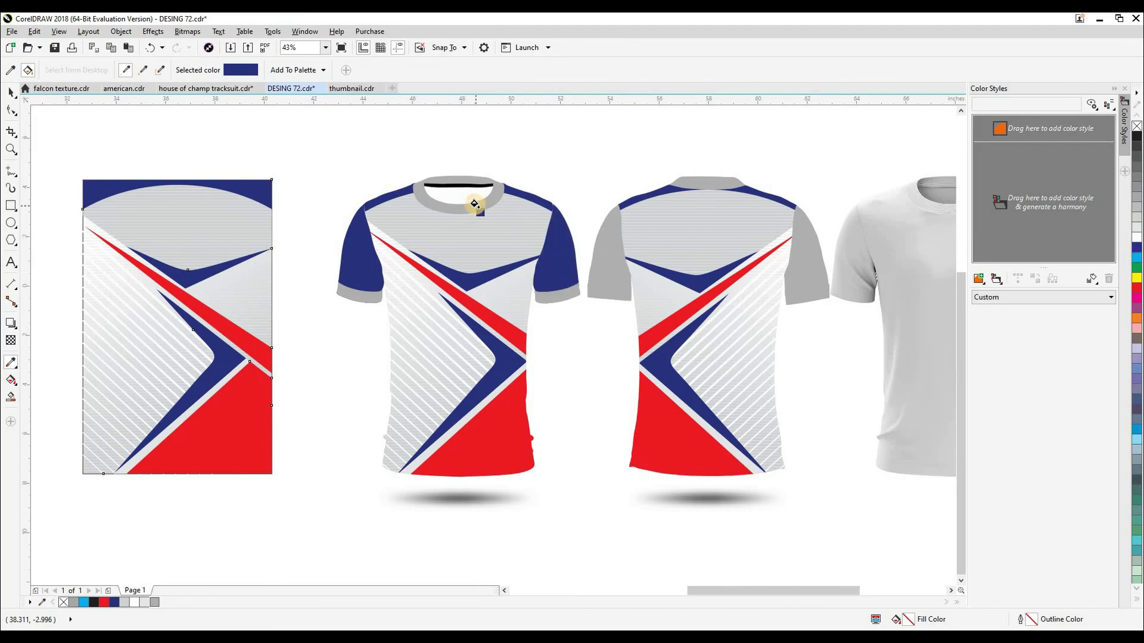
left_click(477, 206)
Fill the back shirt's collar and both sleeves with the sampled dark blue.
left_click(688, 182)
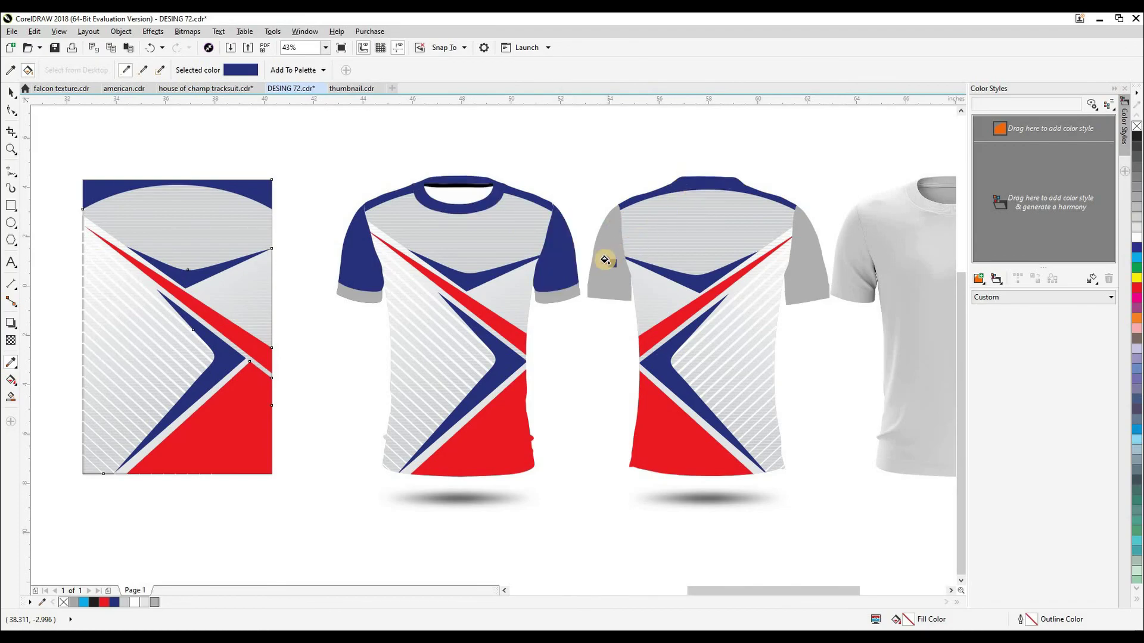
left_click(603, 259)
left_click(801, 286)
key("space")
left_click(608, 356)
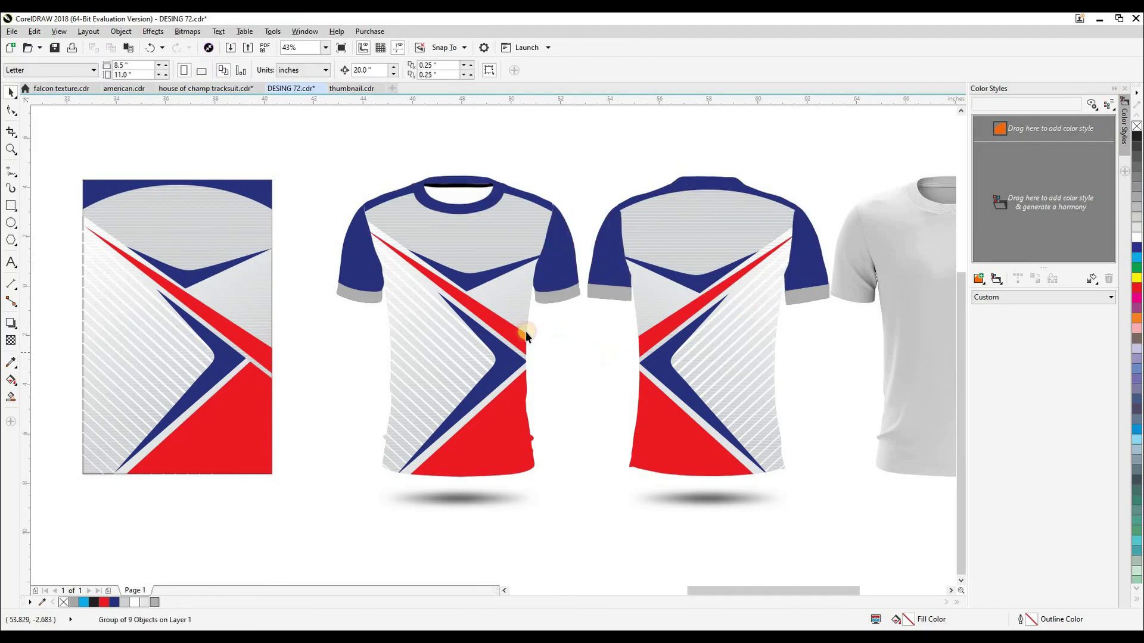
Fill the sleeve cuffs of both shirts with the red of the loose panel copy.
left_click_drag(391, 194, 386, 169)
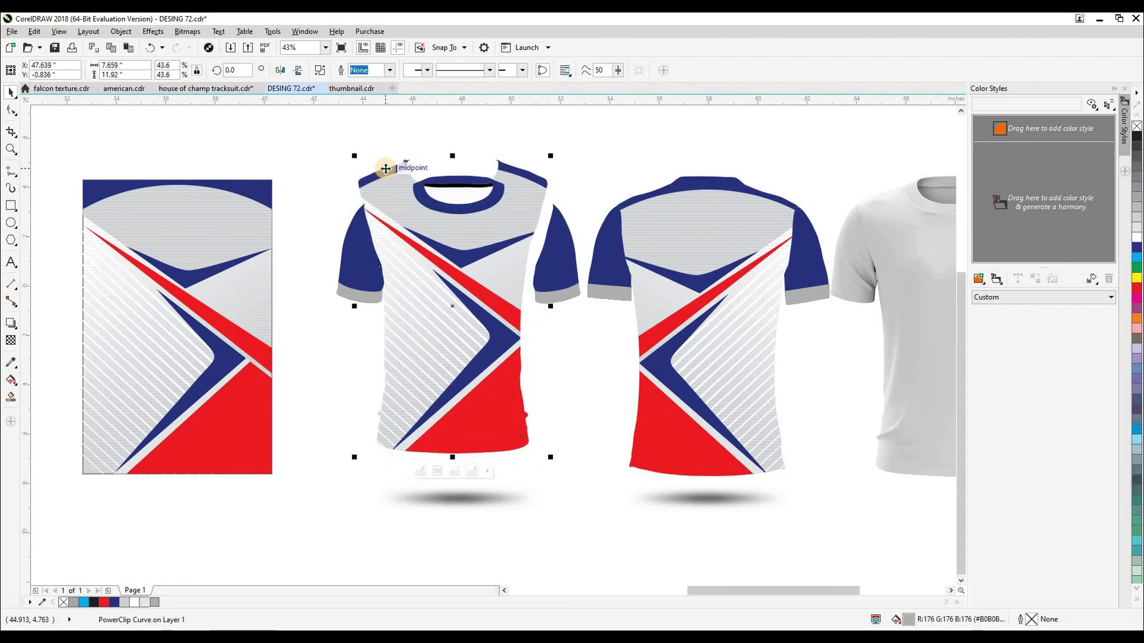
key("ctrl+z")
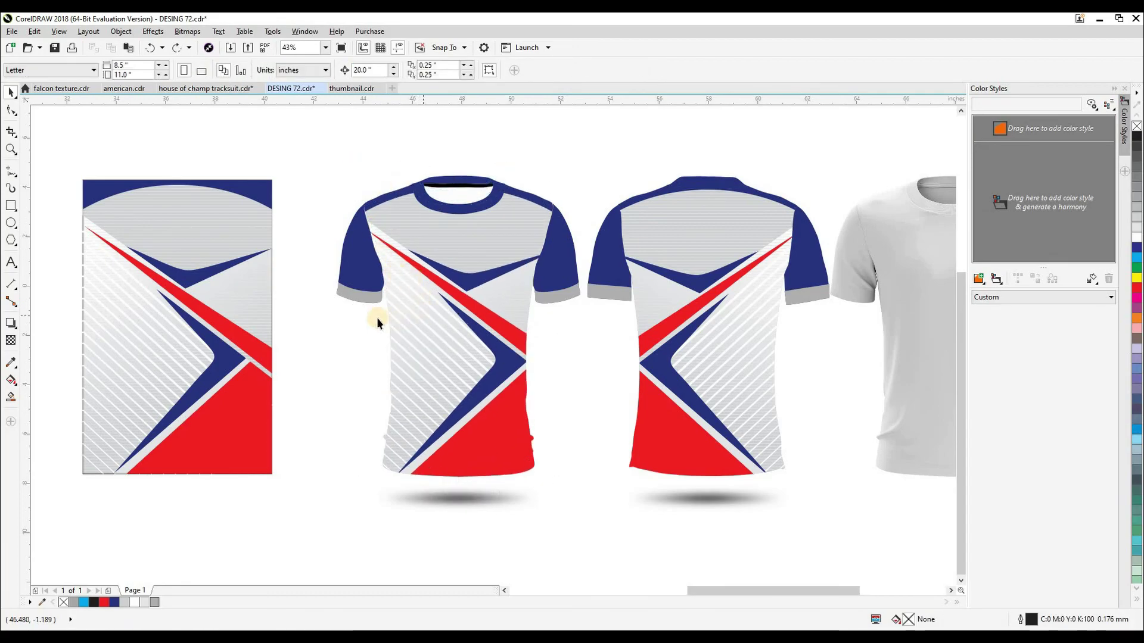
left_click(366, 301)
left_click(632, 299, "shift")
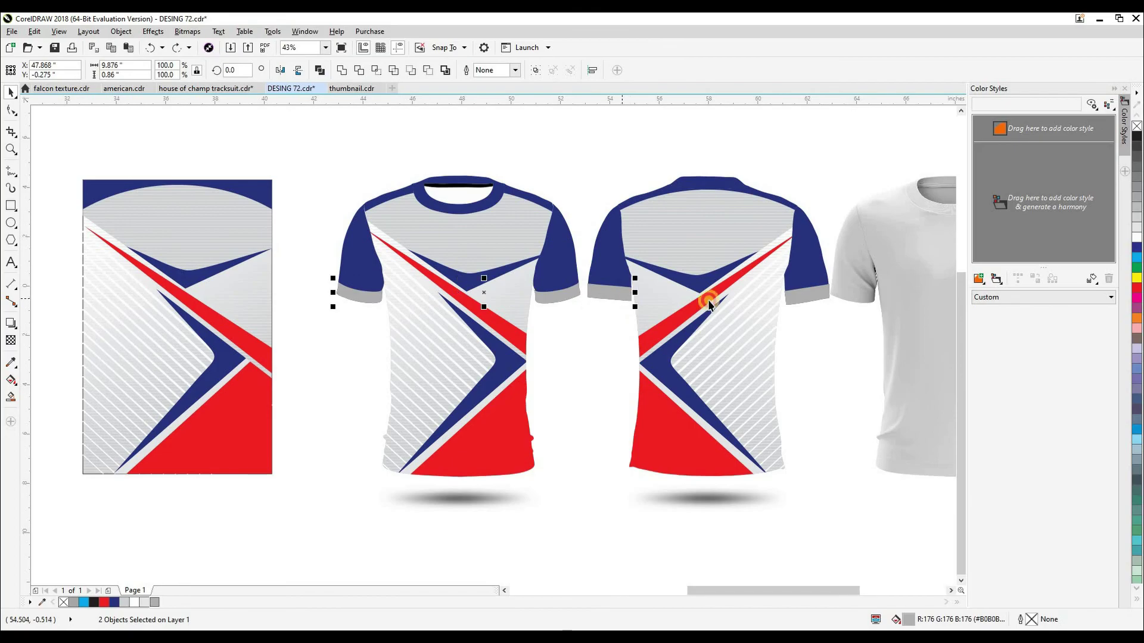
left_click(796, 291, "shift")
key("ctrl+shift+e")
left_click(217, 420)
Delete the loose panel copy beside the front shirt.
left_click(217, 420)
key("Delete")
scroll(465, 380, "down", 2)
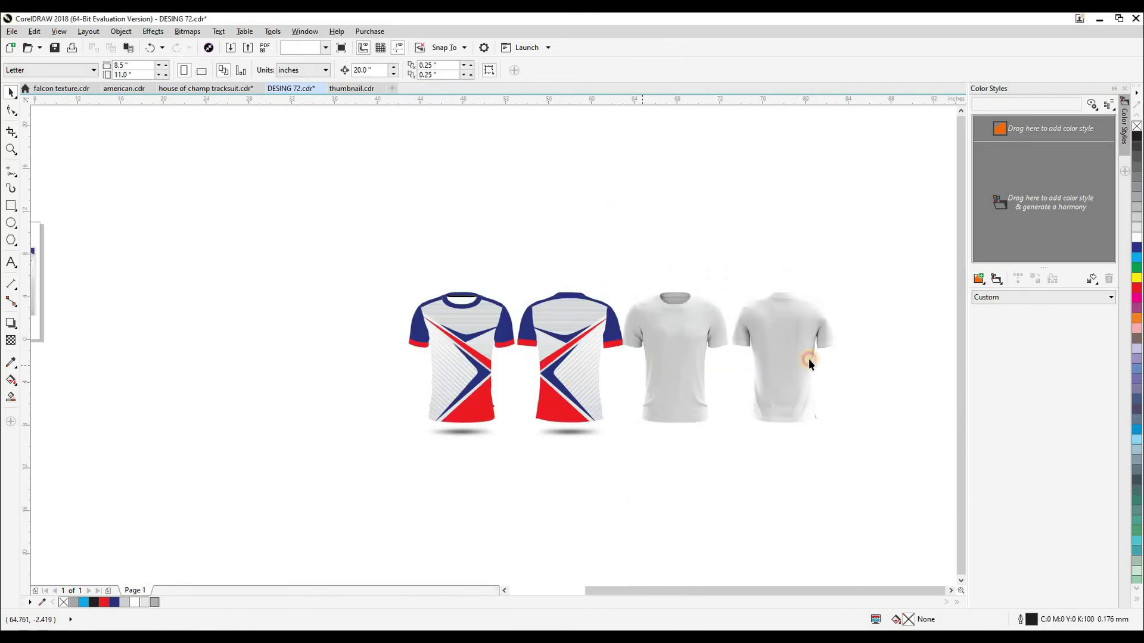
Move the front and back shading images 20 inches left onto the coloured shirts.
left_click_drag(681, 359, 462, 358)
key("Delete")
key("z")
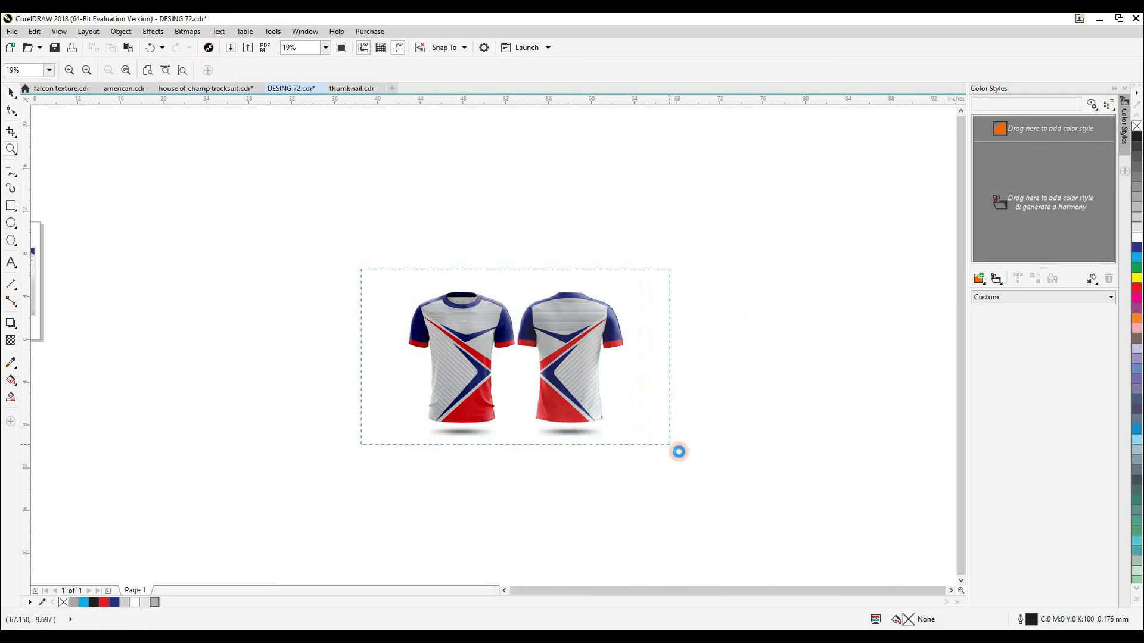
Add the text PLAYER, enlarge it to about 77 pt and place it on the back shirt's upper area.
left_click_drag(679, 451, 679, 452)
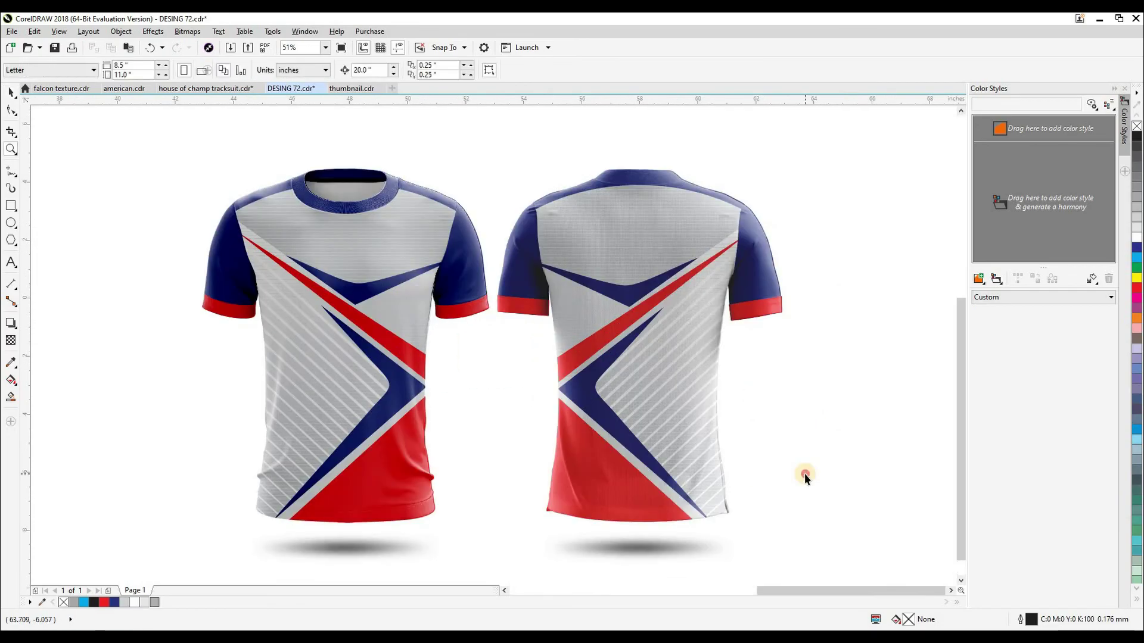
left_click(12, 264)
scroll(566, 344, "down", 2)
left_click(535, 231)
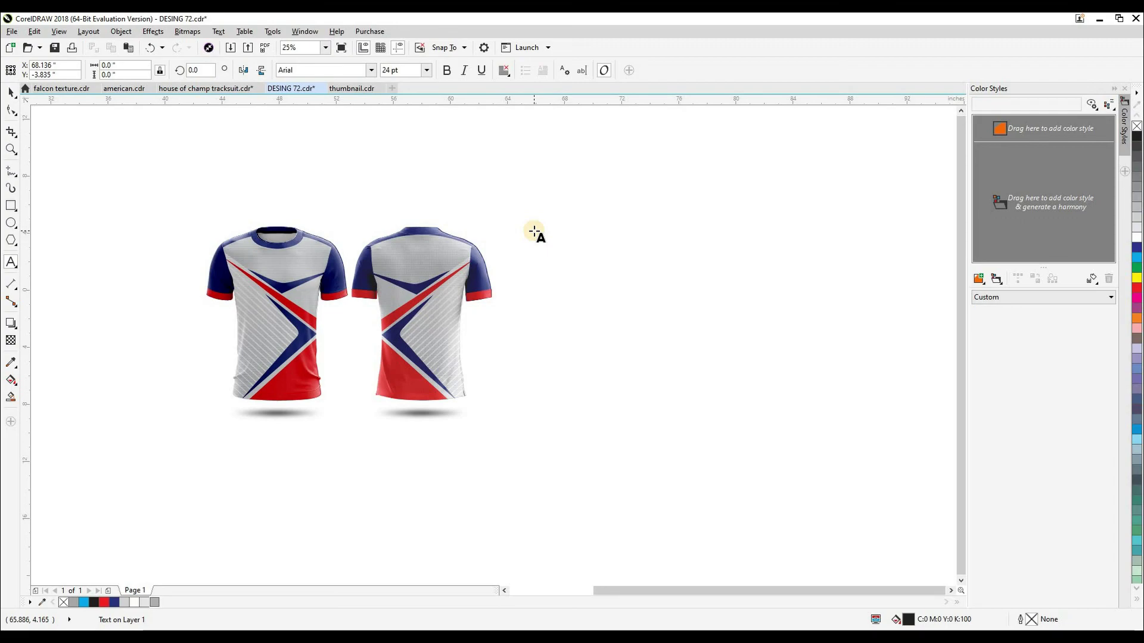
type("PLA")
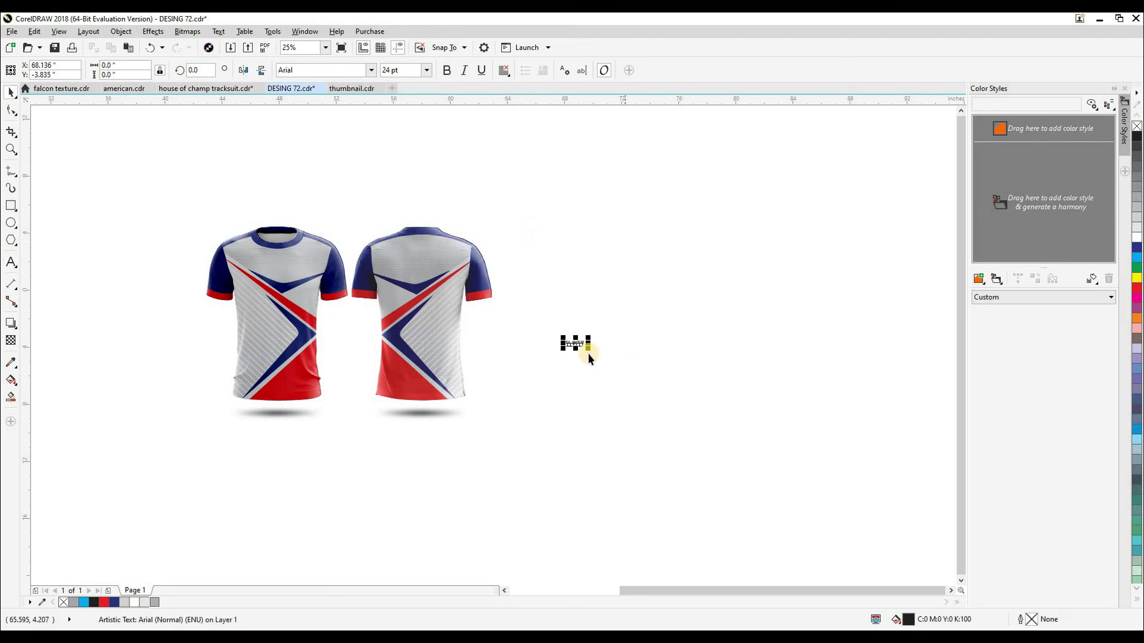
left_click_drag(589, 349, 625, 370)
left_click_drag(595, 348, 433, 269)
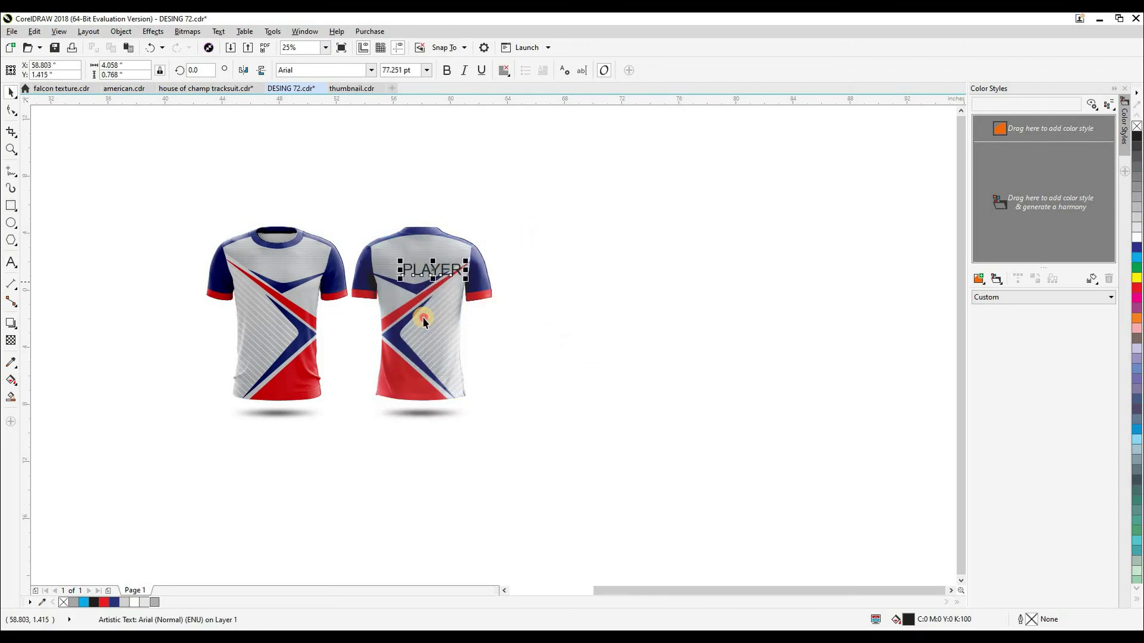
Move the back shading image 20 inches right and position the PLAYER text centrally on the grey upper back area.
left_click(424, 317)
key("Right")
key("F2")
left_click_drag(345, 207, 448, 312)
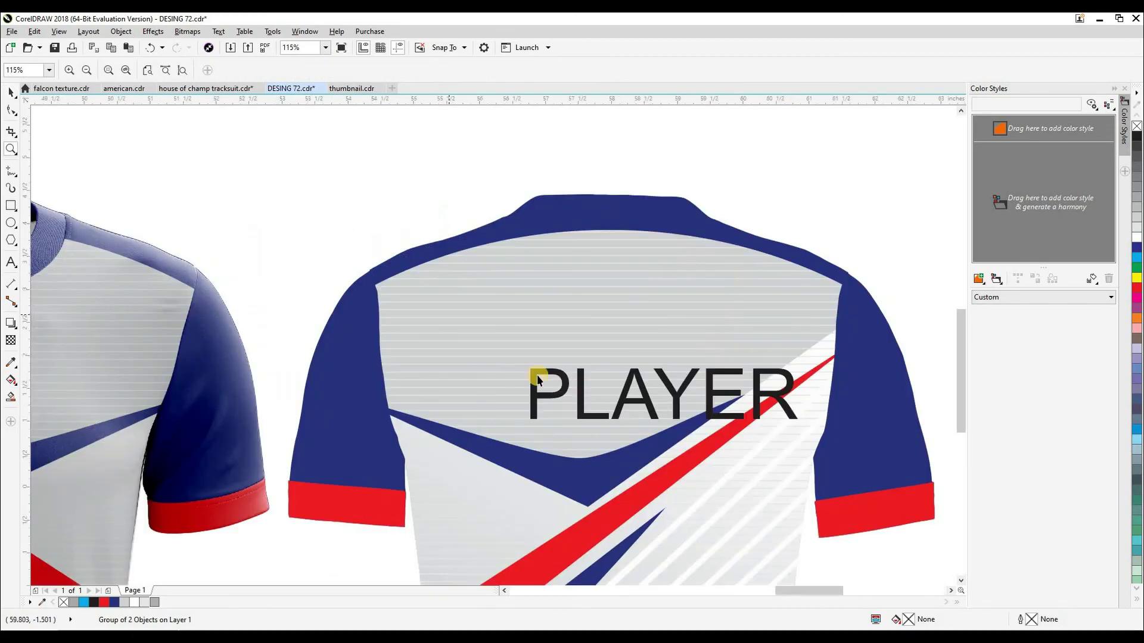
left_click_drag(552, 392, 495, 327)
key("Escape")
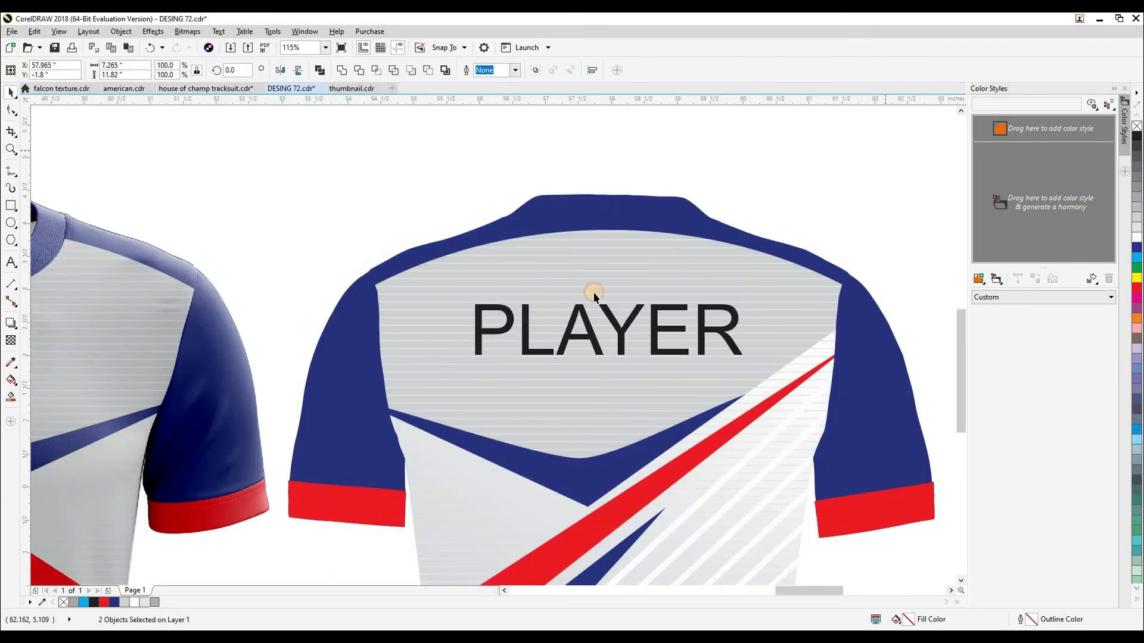
scroll(701, 255, "down", 3)
Set PLAYER in NCAA Michigan St Spartans and enlarge it to about 94 pt, centred on the back panel.
left_click(658, 289)
left_click(370, 70)
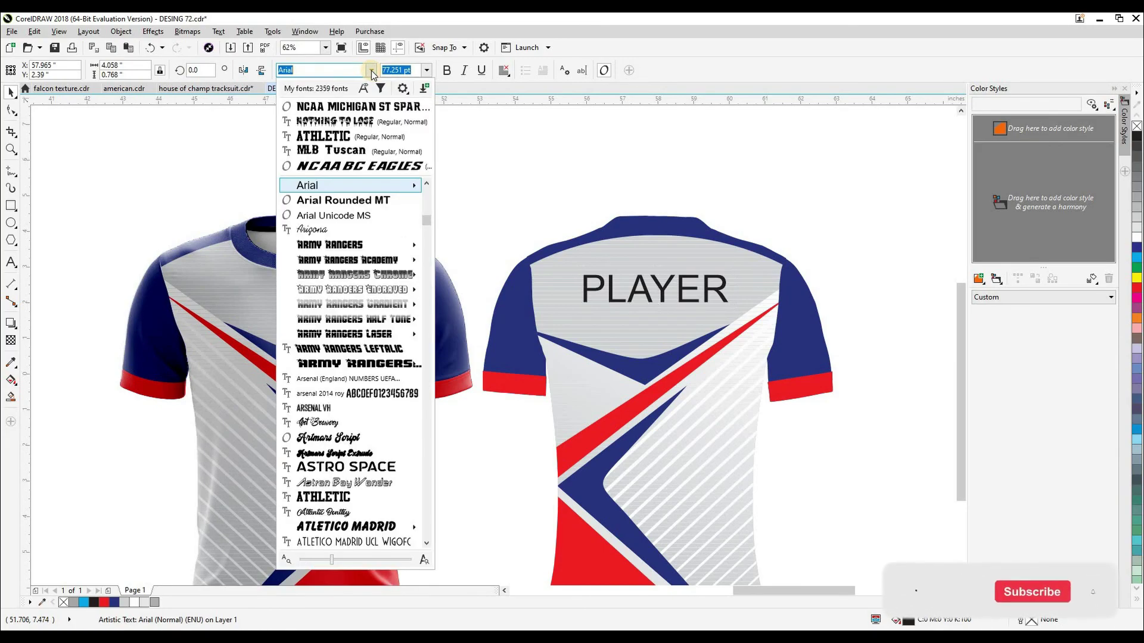
left_click(353, 106)
left_click_drag(710, 305, 754, 326)
left_click(816, 229)
left_click(682, 292)
left_click(627, 317, "shift")
key("c")
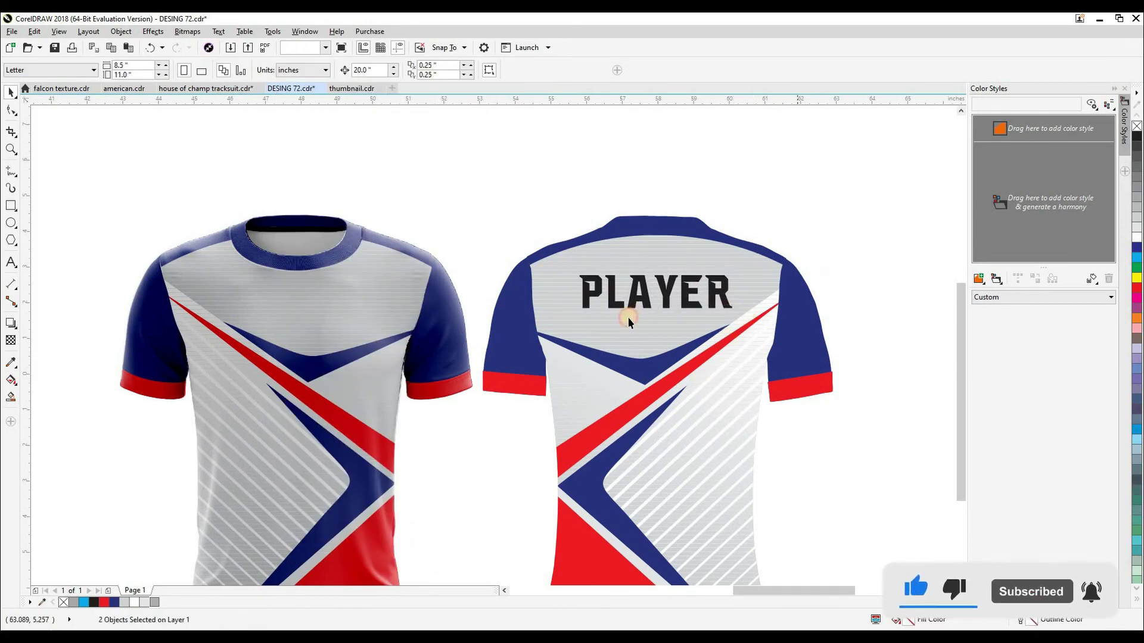
Fill PLAYER with the dark blue and give it a 3.0 mm red outline set behind the fill and scaling with the object.
left_click(664, 296)
left_click(116, 603)
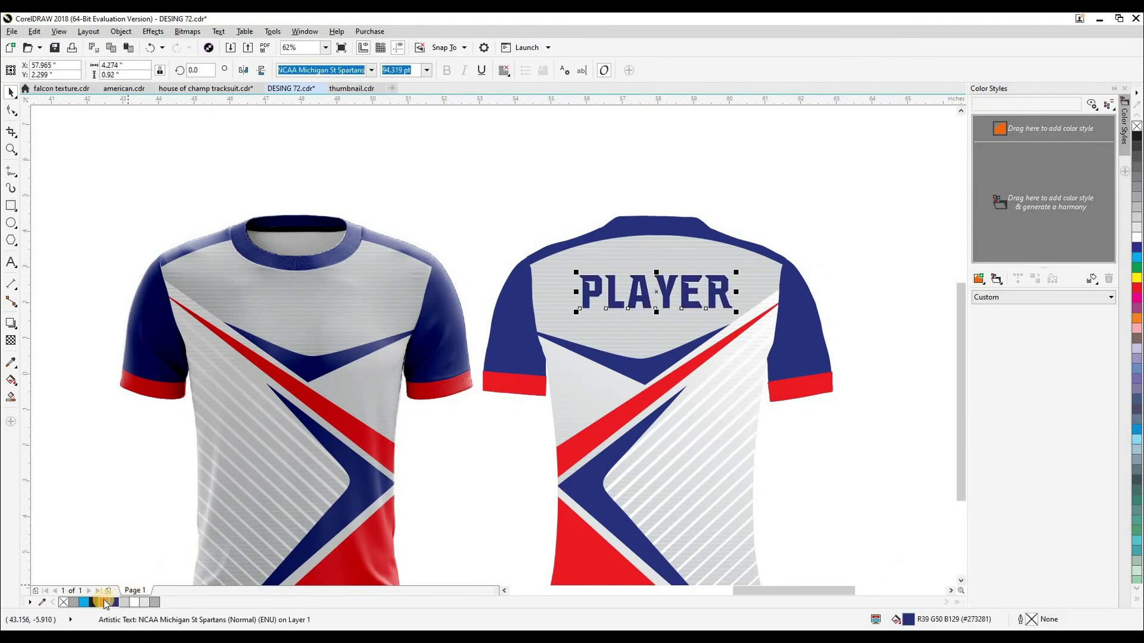
key("F12")
left_click(495, 247)
left_click(467, 358)
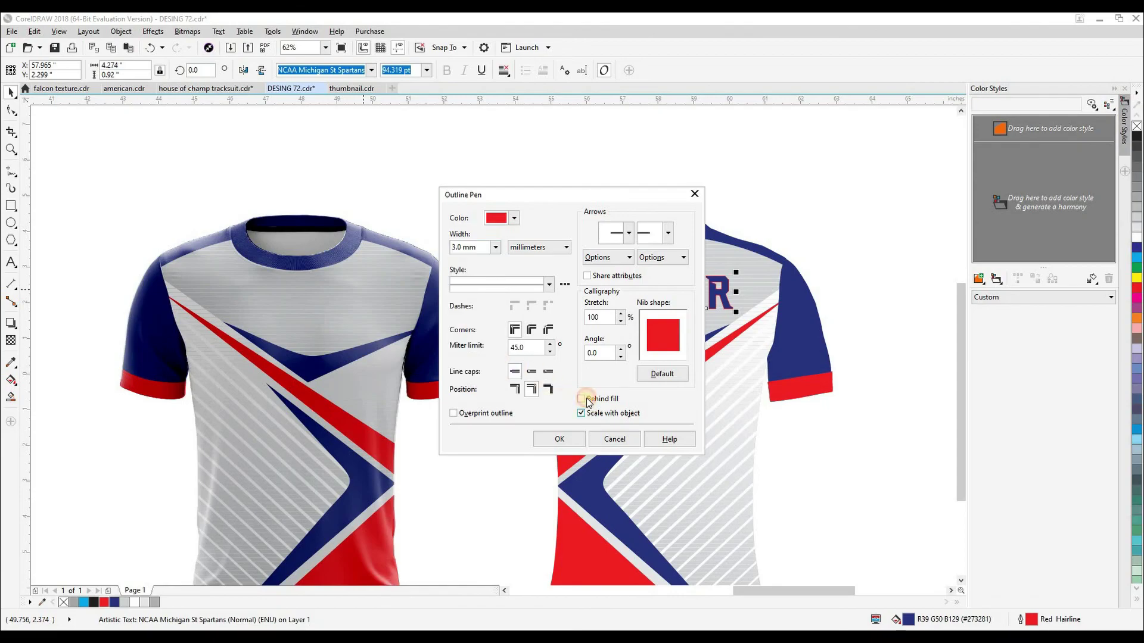
left_click(574, 443)
left_click(786, 180)
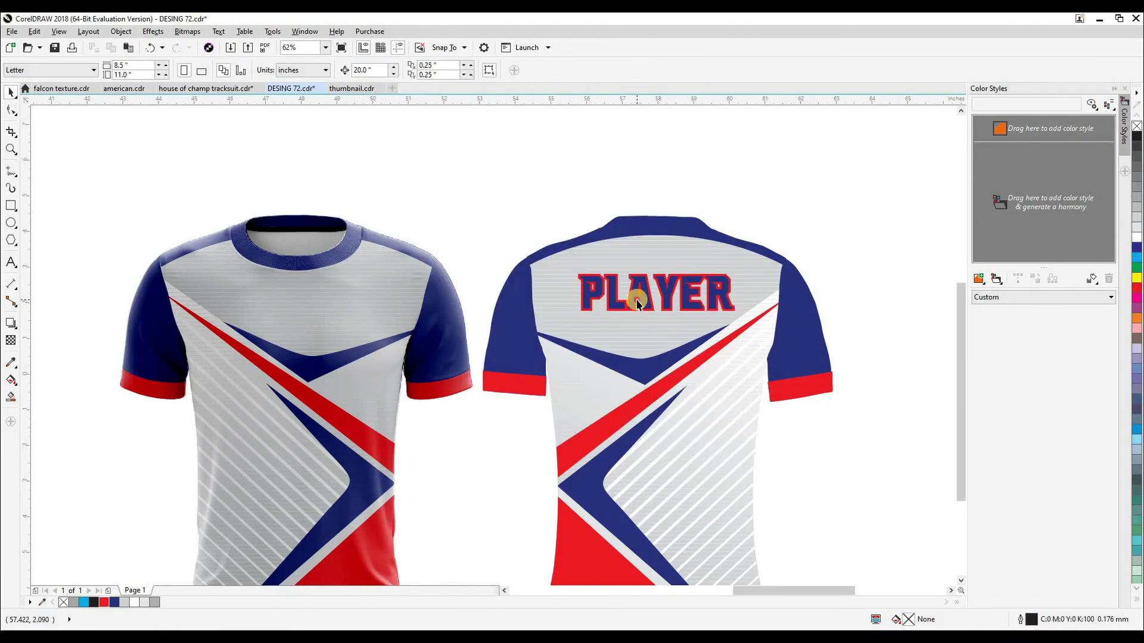
Copy PLAYER below itself, change the copy to 16 and enlarge it to about 325 pt, centred on the back panel.
left_click(637, 301)
left_click_drag(640, 305, 641, 360)
right_click(641, 360)
double_click(631, 336)
key("ctrl+a")
type("1")
key("ctrl+space")
left_click_drag(618, 368, 706, 460)
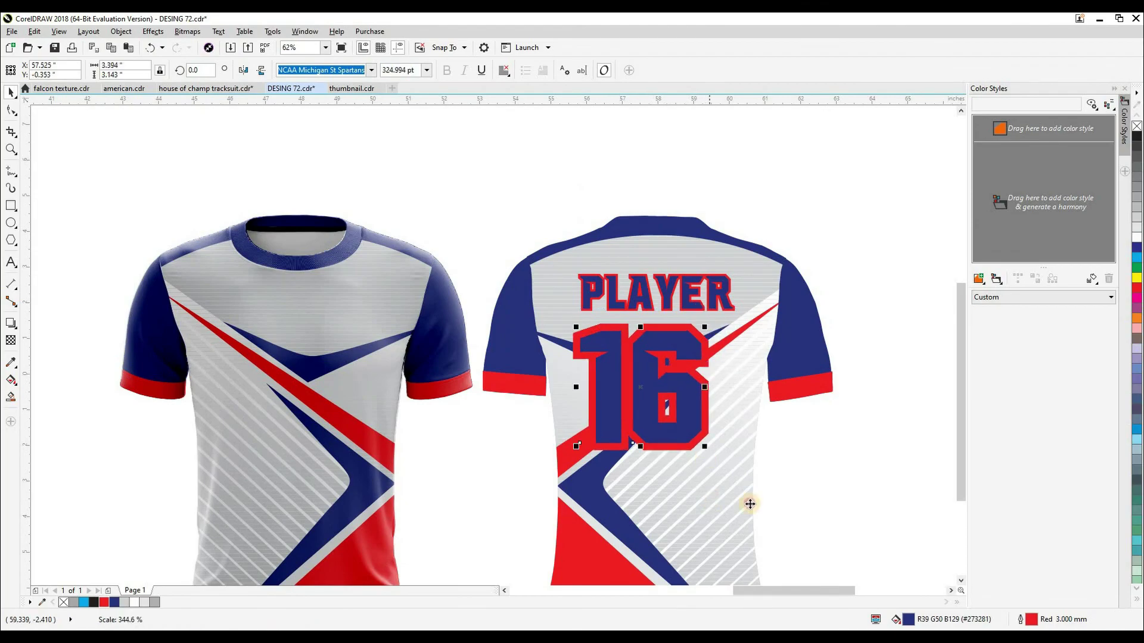
left_click(749, 503, "shift")
key("c")
key("Escape")
Set the outline width of the back number 16 to 5.0 mm.
left_click(693, 401)
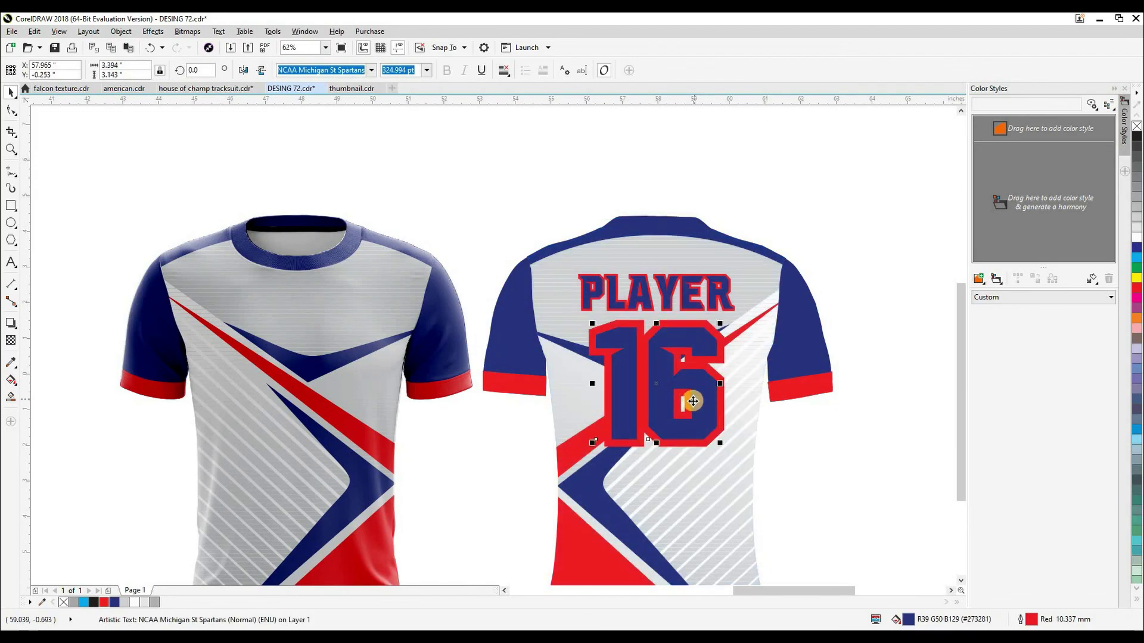
key("F12")
left_click(495, 247)
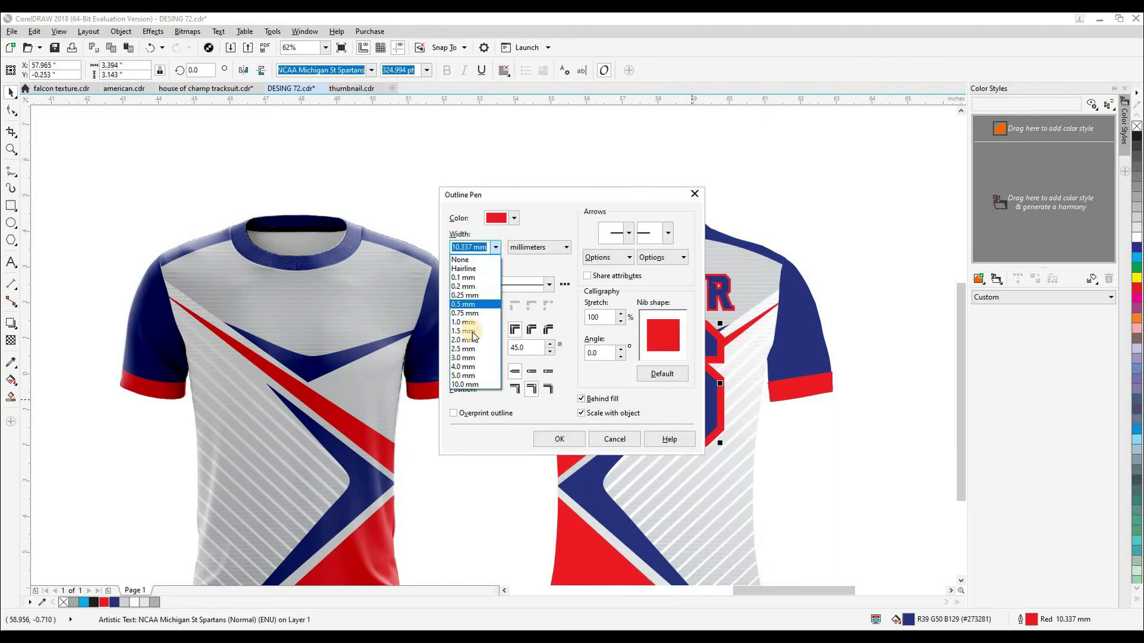
left_click(543, 408)
left_click(558, 439)
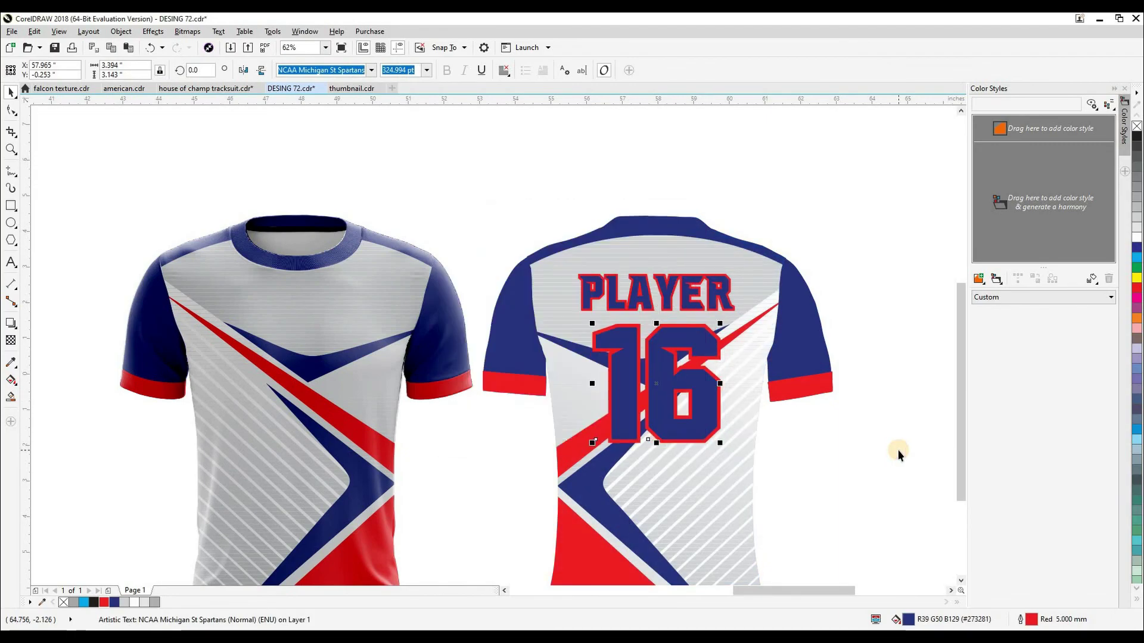
left_click(898, 449)
Copy the PLAYER text onto the front shirt's chest and change it to LOGO, centred on the front panel.
left_click(649, 344)
left_click(667, 295, "shift")
scroll(667, 295, "down", 3)
left_click(738, 221)
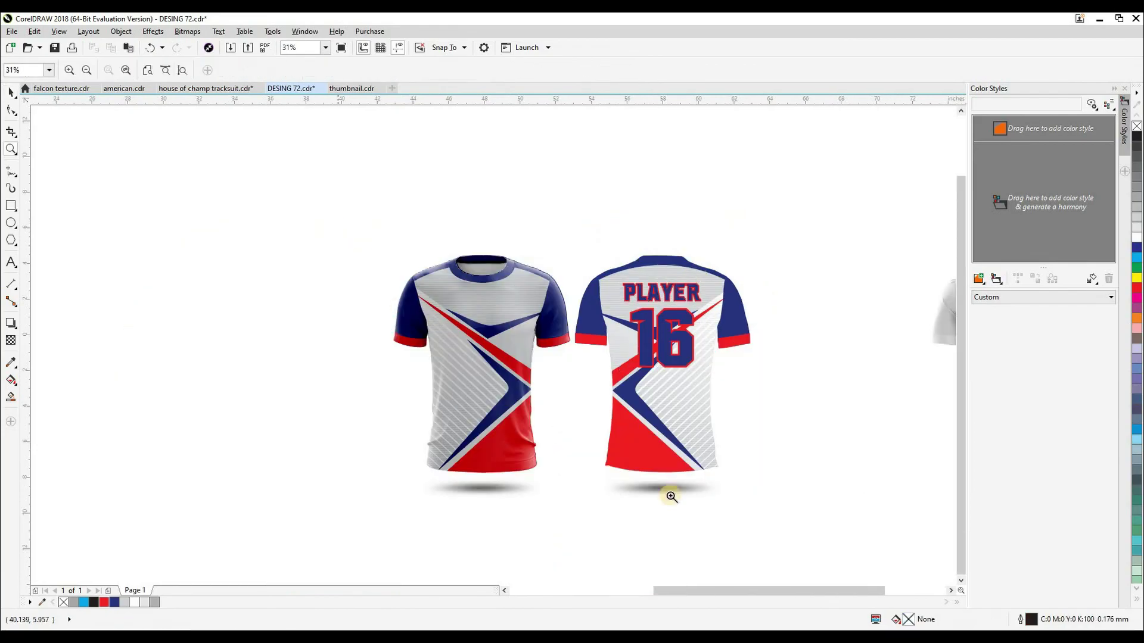
scroll(589, 428, "up", 2)
left_click_drag(667, 221, 384, 256)
double_click(400, 256)
type("LOGO")
key("ctrl+space")
left_click(437, 316, "shift")
key("c")
left_click(176, 337)
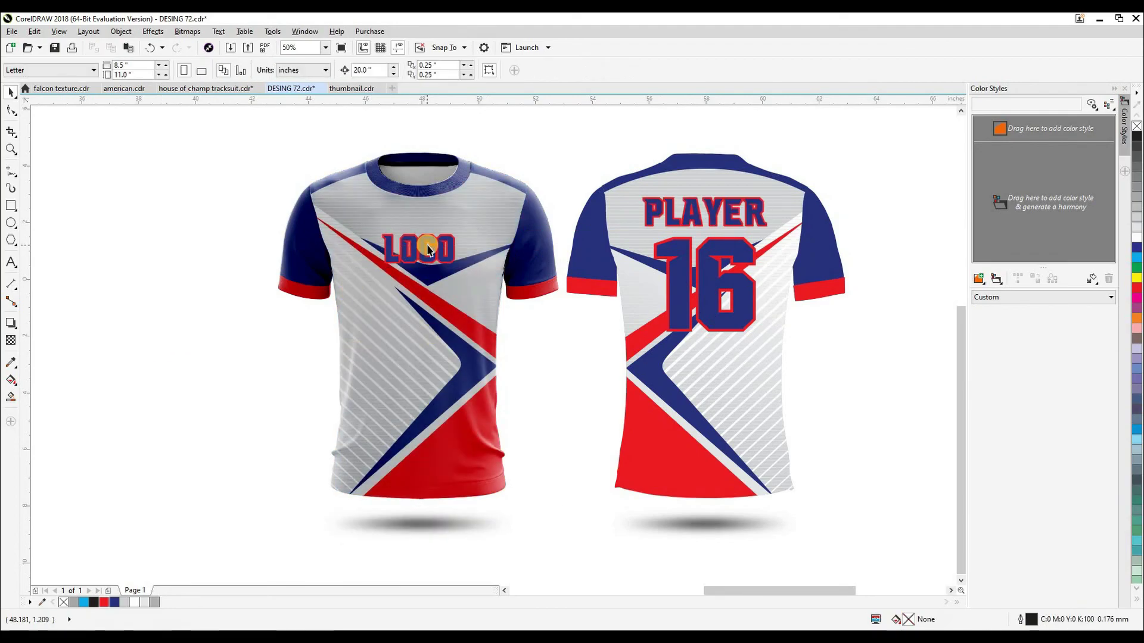
Enlarge LOGO to about 138 pt, centred on the front panel, and move the front shading image 20 inches left.
left_click(426, 249)
left_click_drag(457, 231, 473, 219)
left_click(440, 309, "shift")
left_click(220, 335)
left_click(355, 339)
key("shift+Page_Down")
left_click(407, 266)
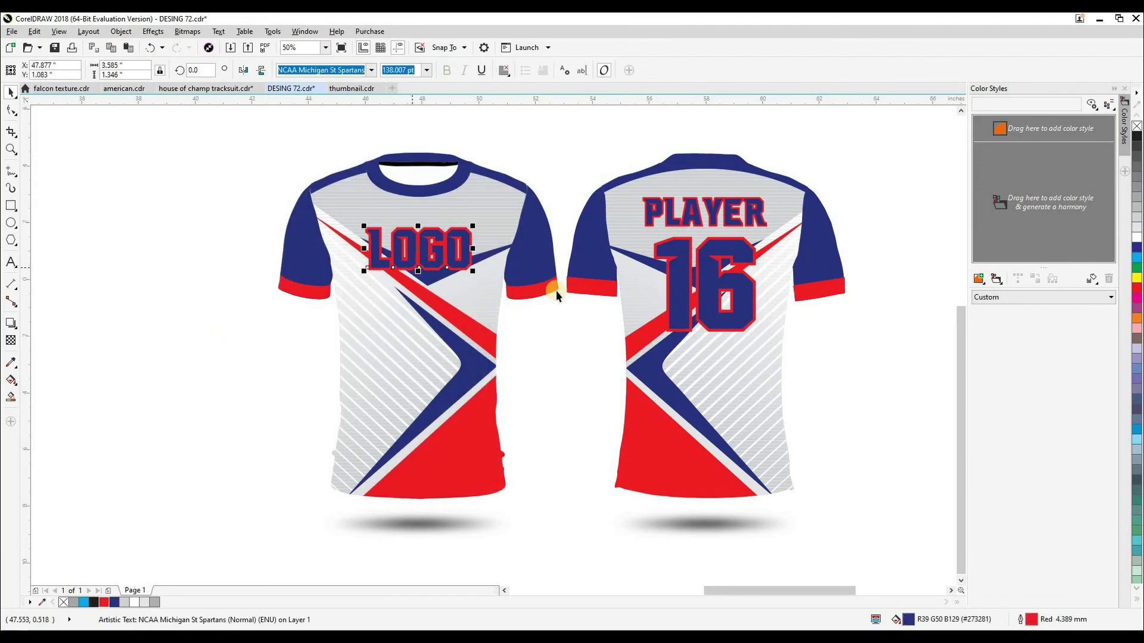
Place a smaller copy of the back number 16 beneath LOGO on the front shirt.
mouse_move(733, 324)
left_mouse_down()
mouse_move(499, 380)
mouse_move(431, 361)
left_mouse_up()
right_click(450, 375)
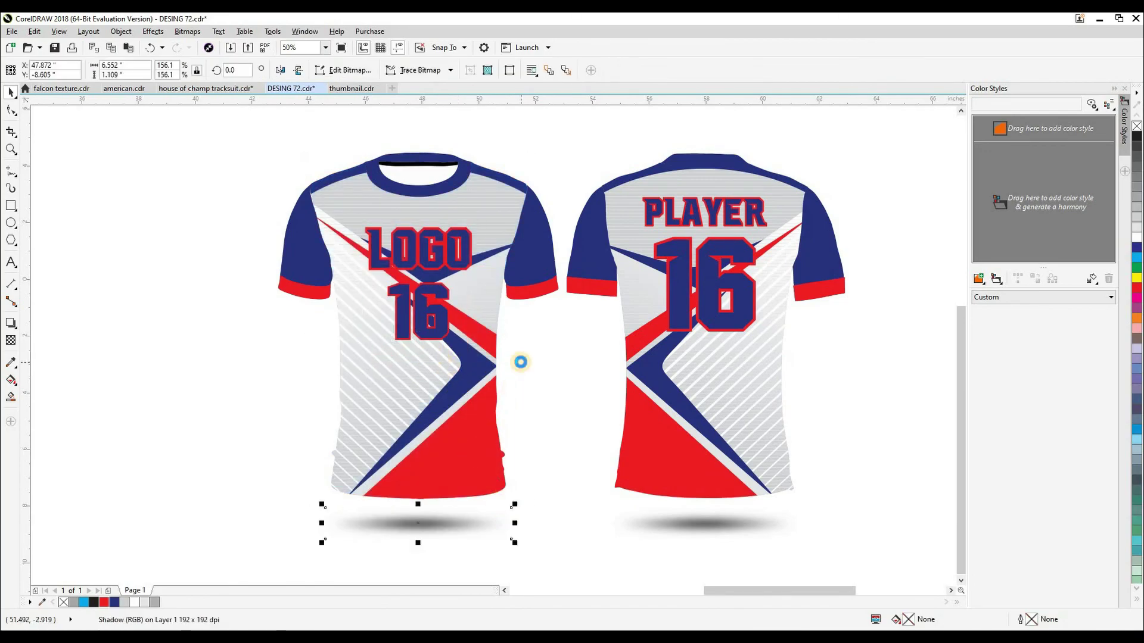
scroll(520, 362, "down", 2)
left_click(434, 289)
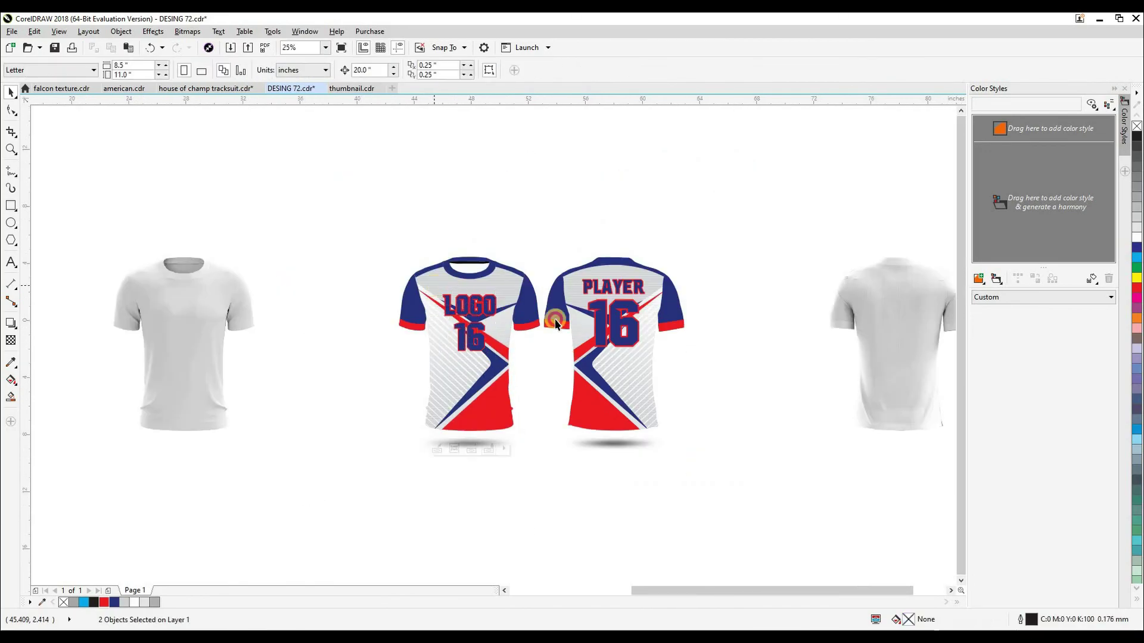
left_click(600, 310)
left_click(598, 288, "shift")
left_click(266, 333)
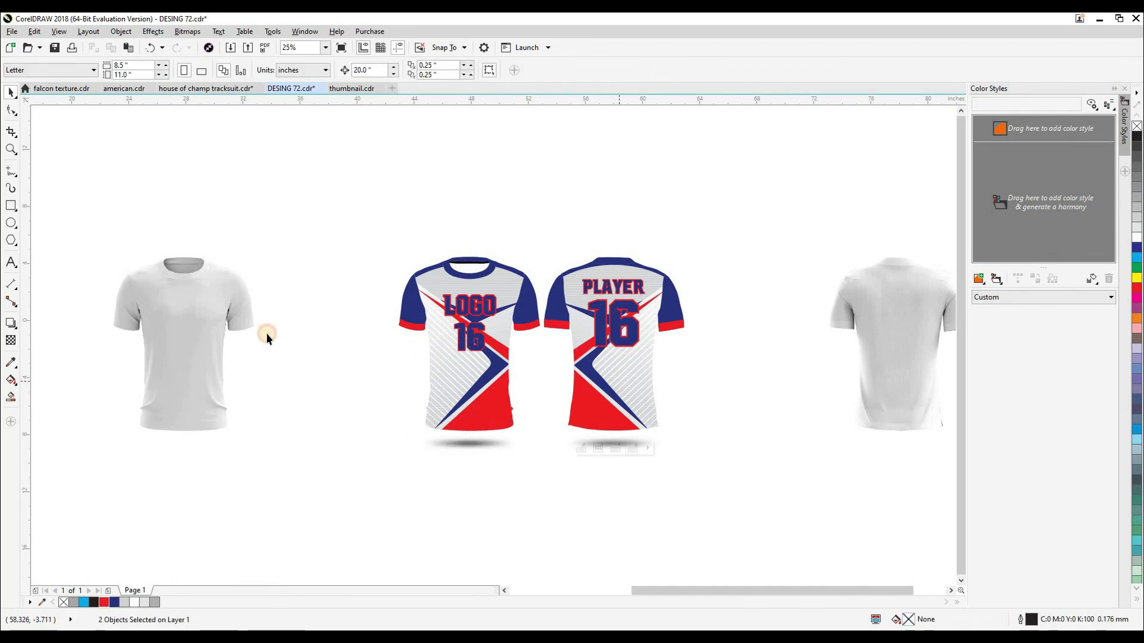
Move the front shading image 20 inches right and the back shading image 20 inches left onto the coloured shirts.
left_click(227, 320)
key("Right")
left_click(883, 350)
key("Left")
left_click(859, 479)
key("z")
left_click_drag(387, 232, 768, 480)
scroll(796, 472, "down", 1)
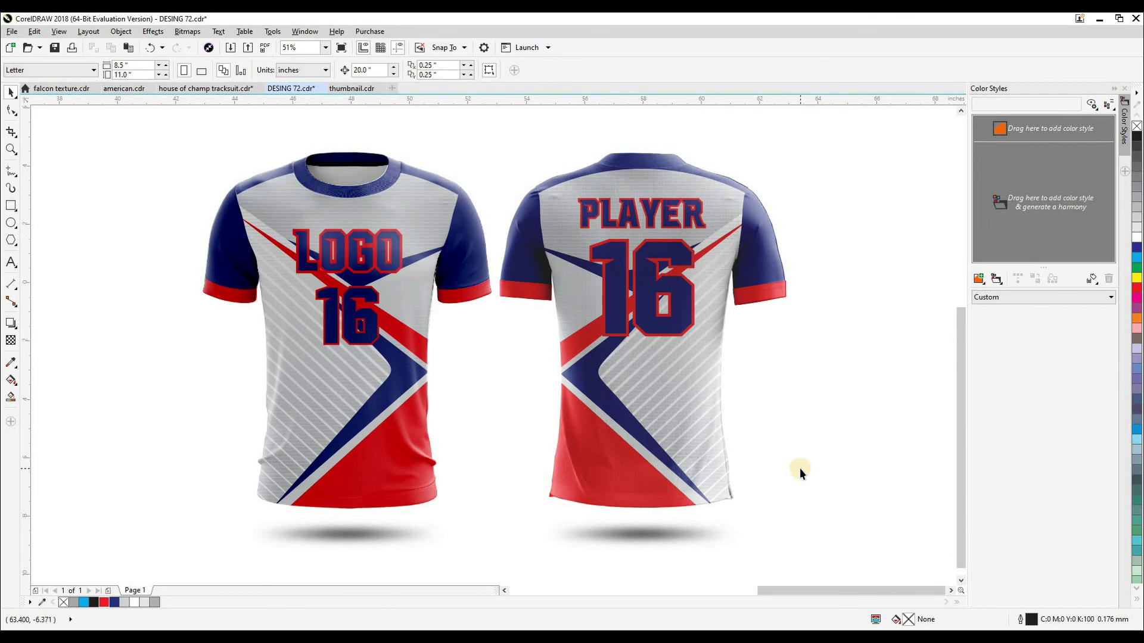
Place the five jersey pattern outlines beside the back shirt.
scroll(768, 467, "down", 1)
scroll(502, 356, "down", 5)
left_click(691, 361)
left_click_drag(689, 362, 525, 361)
scroll(559, 411, "up", 4)
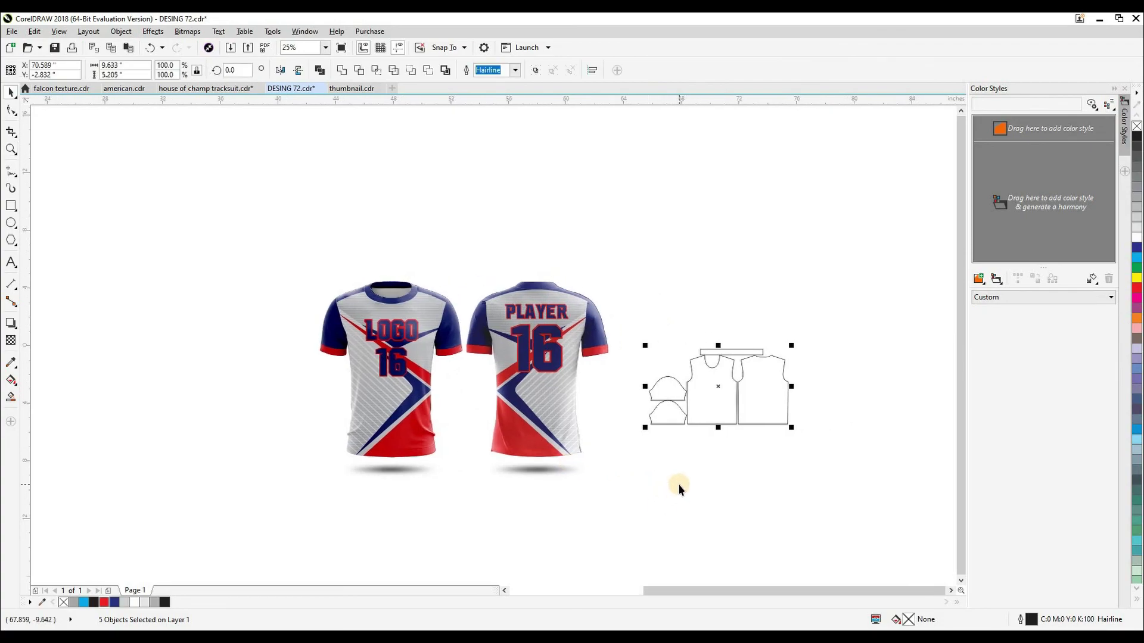
Stack the five pattern outlines on a common centre and set their overall height to 32.3 inches.
left_click(681, 481)
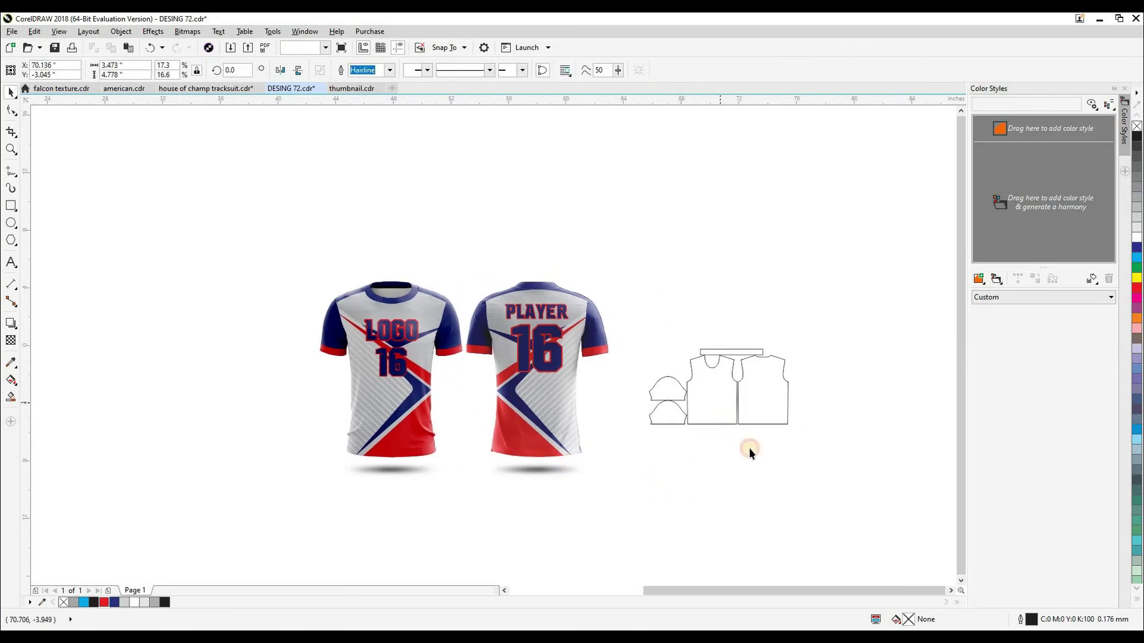
left_click_drag(799, 459, 635, 304)
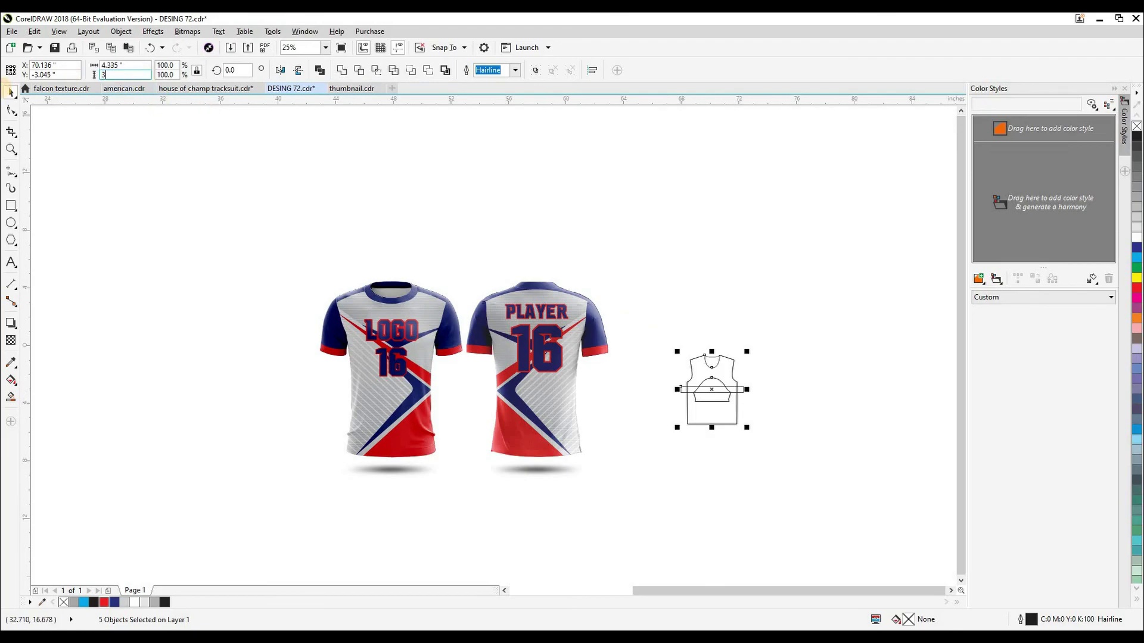
key("Return")
scroll(298, 183, "down", 1)
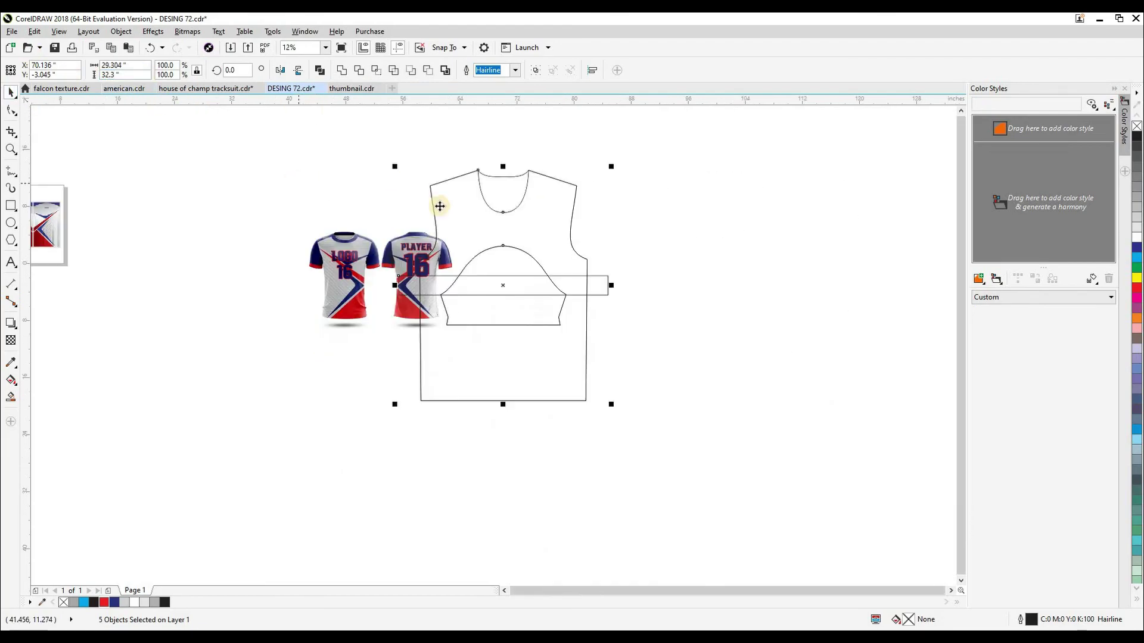
Move the back panel outline beside the front panel outline and the collar strip above them.
left_click_drag(571, 203, 599, 144)
left_click(600, 144)
left_click_drag(616, 189, 781, 205)
left_click_drag(505, 286, 524, 140)
left_click_drag(596, 315, 592, 317)
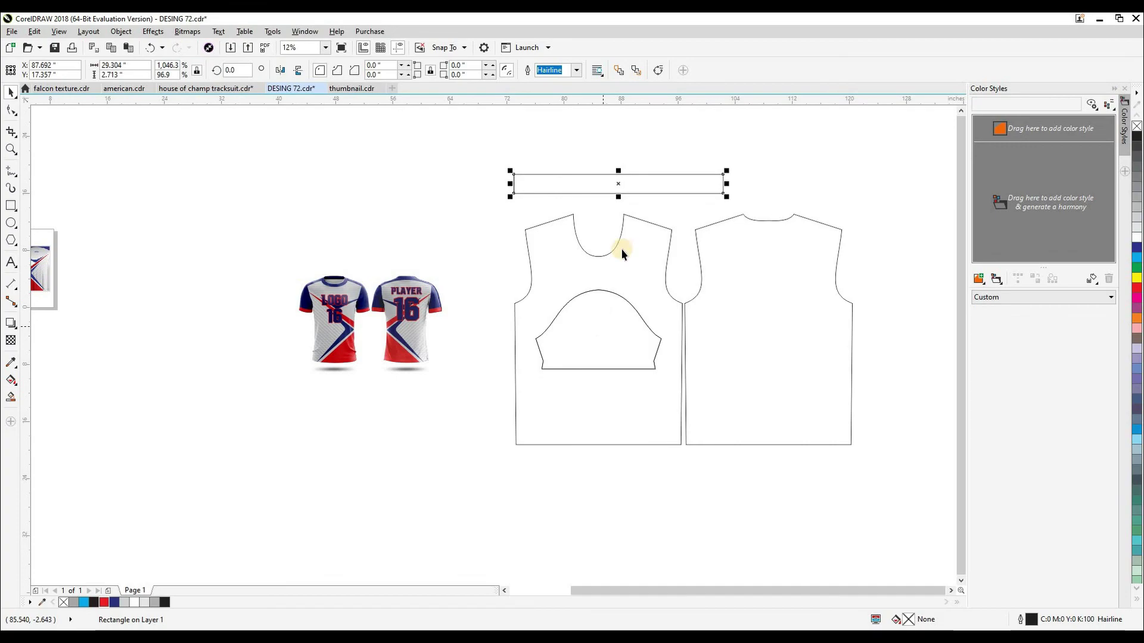
left_click_drag(378, 138, 377, 138)
Place one sleeve outline centred above each body panel and the collar strip above the two sleeves.
left_click_drag(563, 315, 701, 155)
left_click(730, 297, "shift")
key("c")
left_click_drag(631, 325, 631, 172)
left_click(669, 248, "shift")
key("c")
left_click(717, 200)
left_click(611, 196, "shift")
left_click_drag(439, 150, 732, 115)
left_click(483, 441)
left_click_drag(505, 452, 565, 485)
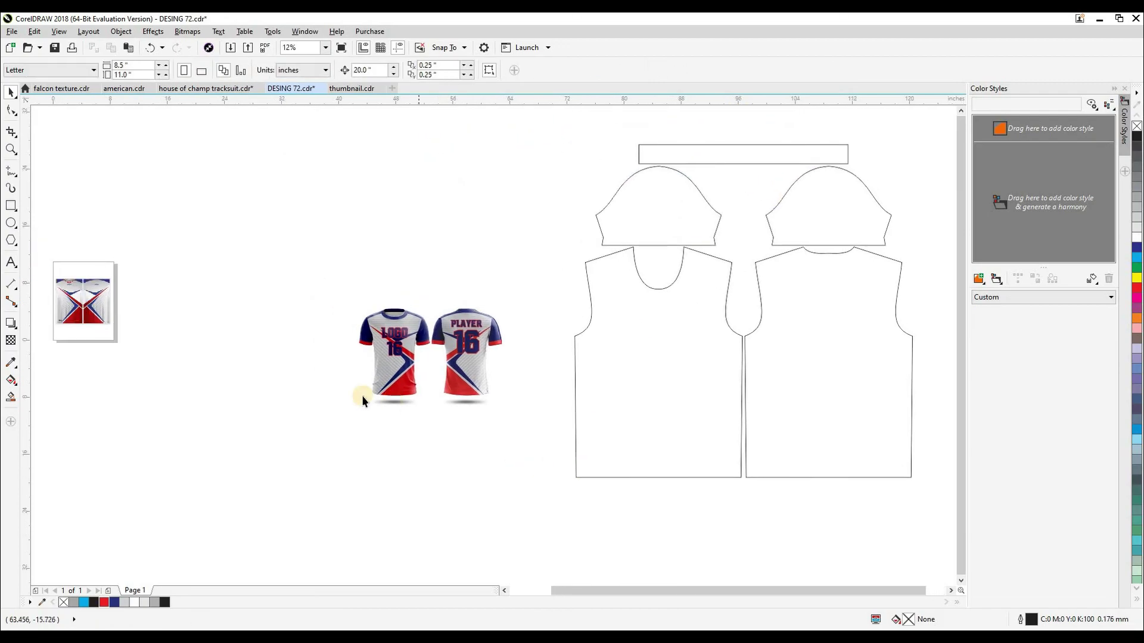
Place a copy of the complete shirt mockup above the page.
left_click_drag(544, 284, 545, 284)
scroll(457, 329, "down", 1)
left_click_drag(461, 341, 305, 263)
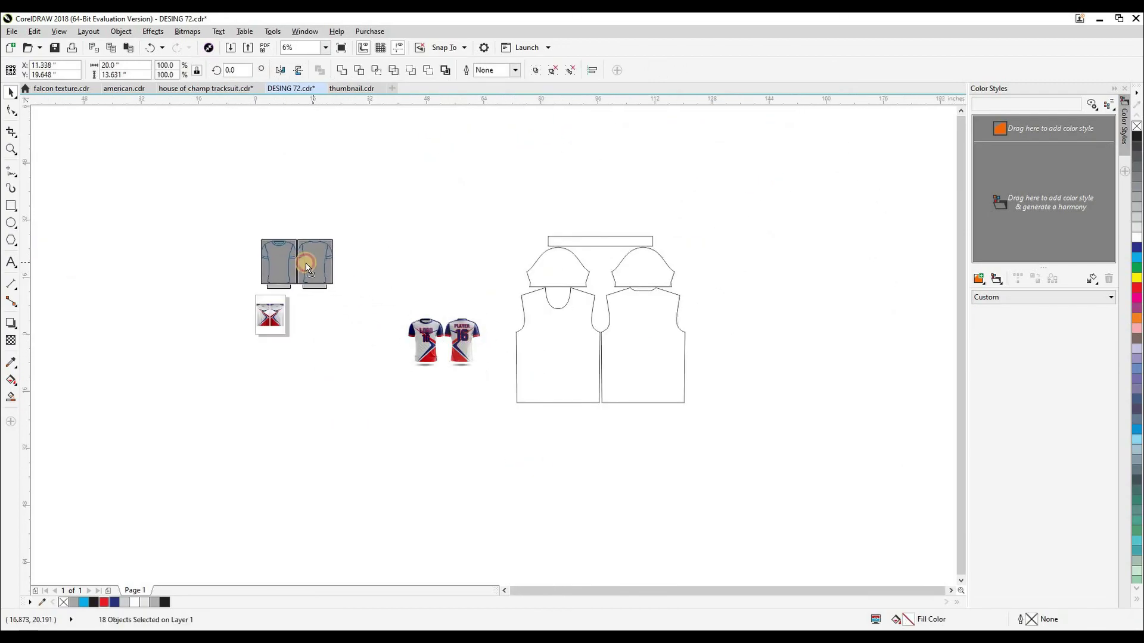
left_click(375, 288)
scroll(536, 435, "up", 2)
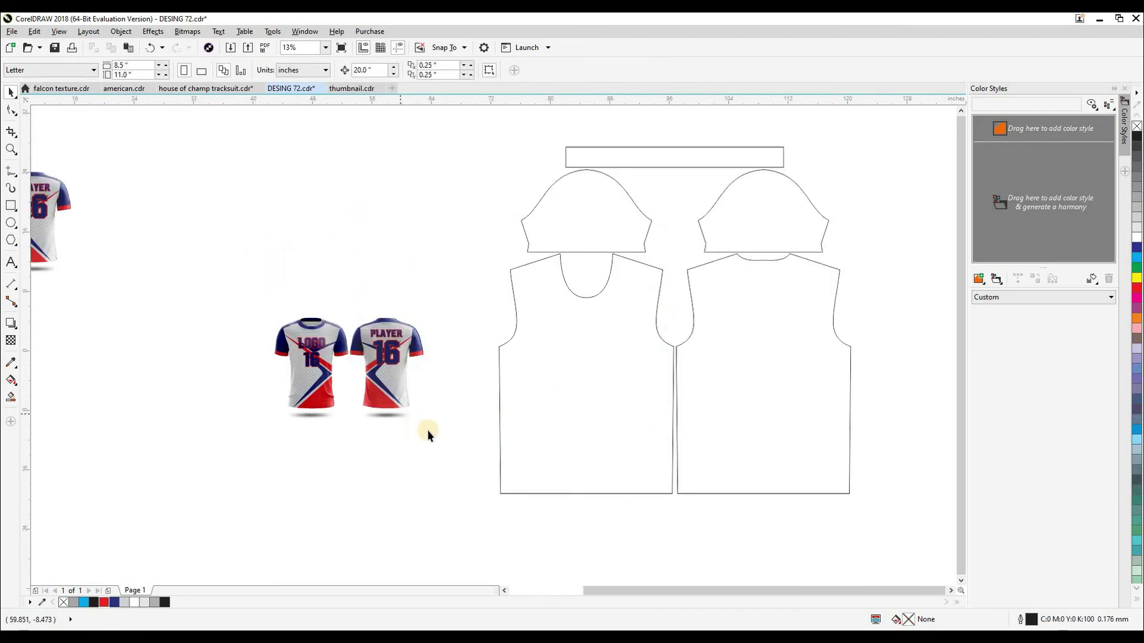
left_click_drag(191, 227, 191, 227)
Delete the ground shadows and shading images from both shirts of the mockup beside the pattern outlines.
left_click(281, 410)
left_click(311, 415)
key("Delete")
left_click(392, 417)
key("Delete")
left_click(391, 389)
Enlarge the front and back shirts together to 32.3 inches high and move them clear of the pattern outlines.
left_click_drag(240, 442, 475, 262)
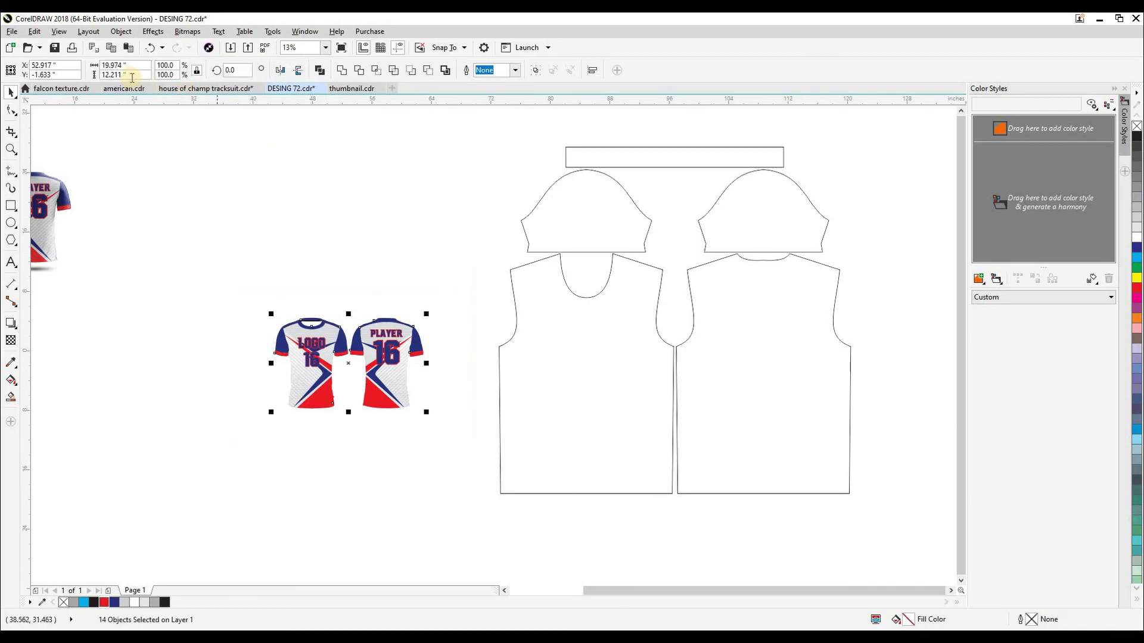
left_click(241, 310)
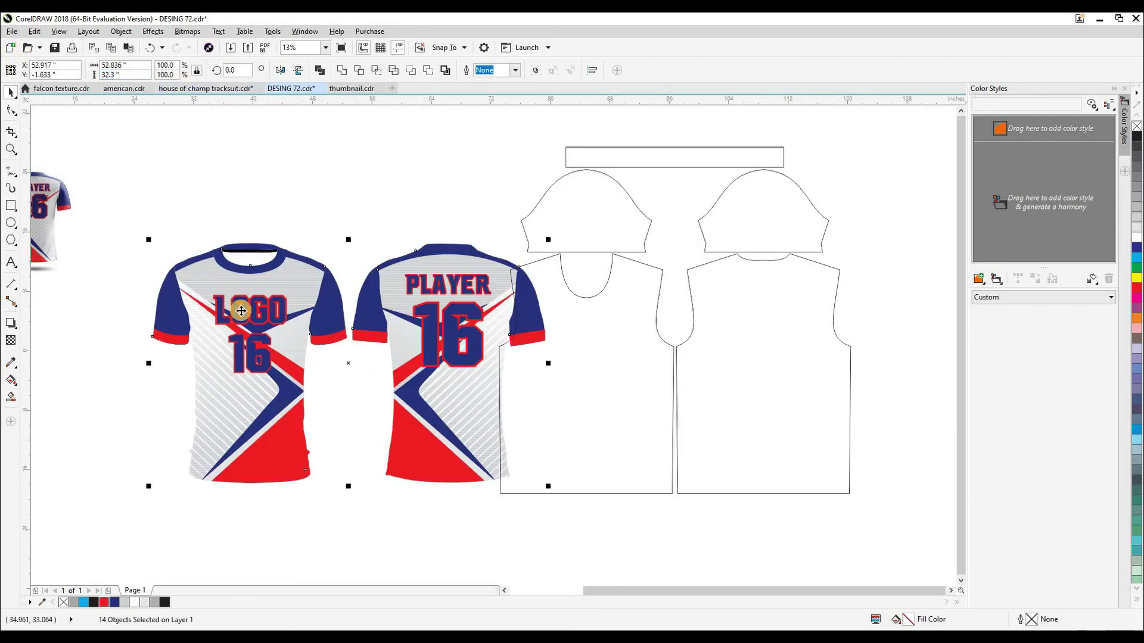
left_click_drag(395, 388, 326, 387)
left_click(359, 184)
Add a rectangle that exactly bounds the front panel outline.
left_click(498, 354)
double_click(12, 208, "shift")
left_click(281, 219)
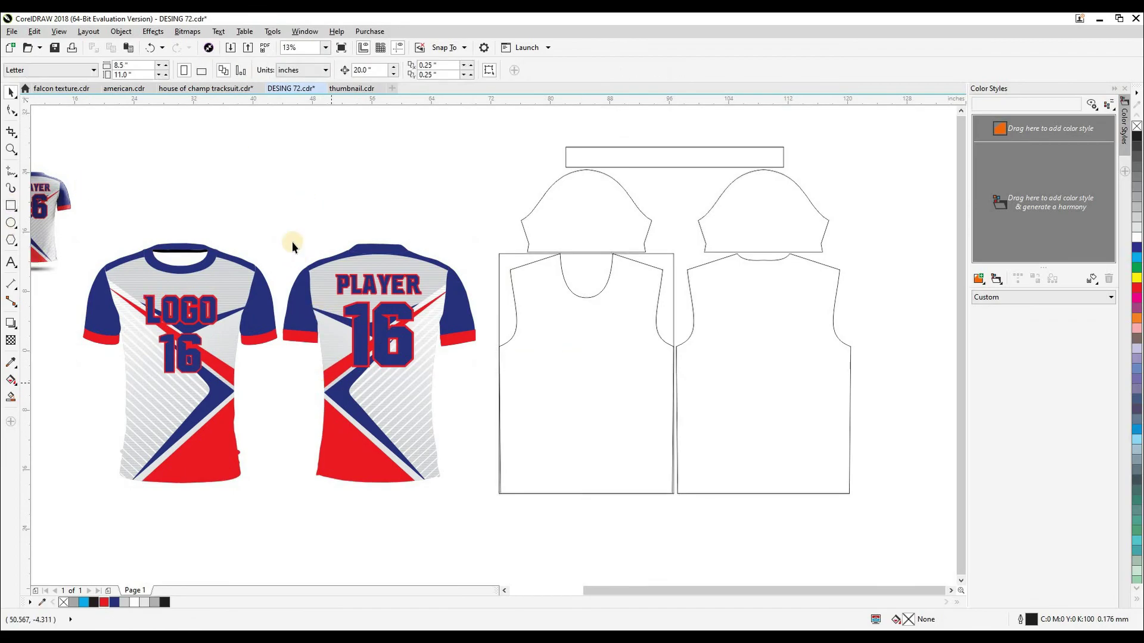
Switch to wireframe view, group the back shirt's parts and centre the front shirt on the front panel outline.
key("shift+F9")
left_click_drag(486, 516, 487, 517)
key("ctrl+g")
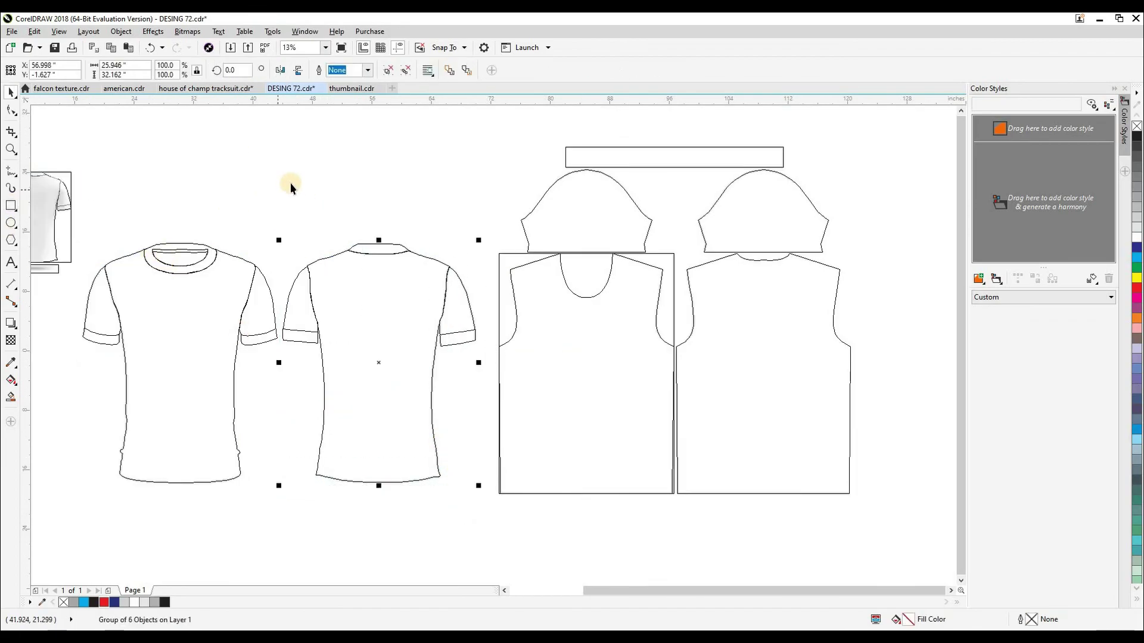
left_click(544, 437, "shift")
key("c")
key("e")
Centre the grouped back shirt horizontally and vertically on the back panel outline.
left_click(411, 443)
left_click(768, 394, "shift")
key("c")
left_click(757, 532)
key("e")
left_click_drag(800, 309, 611, 305)
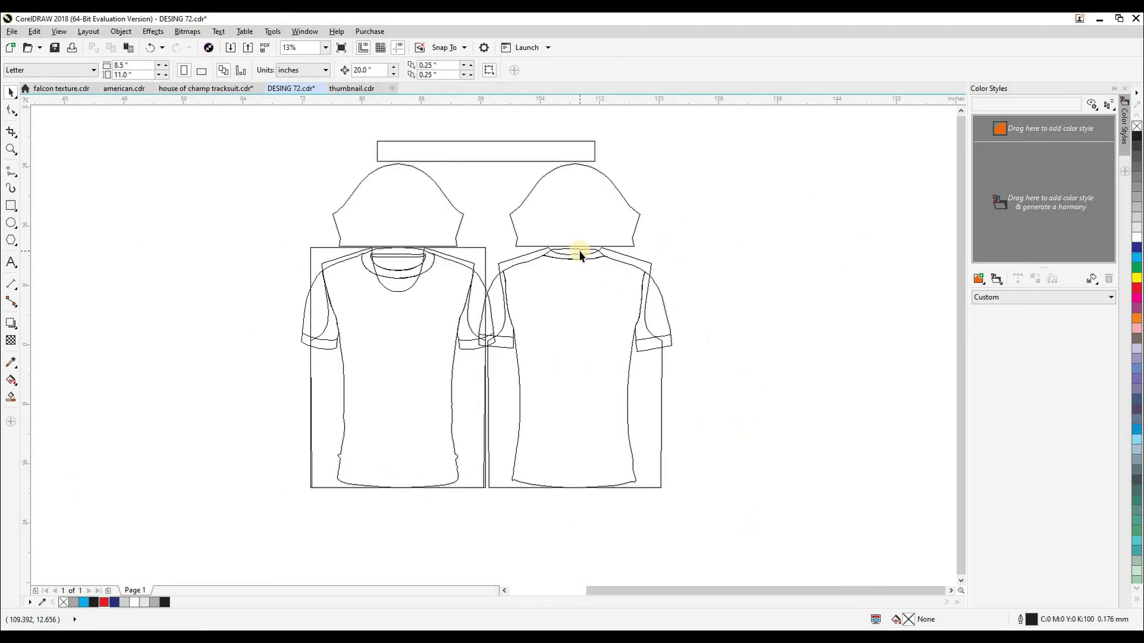
Move the back shirt and the front shirt off the pattern outlines to opposite sides and return to the full-colour view.
left_click(579, 251)
key("Right")
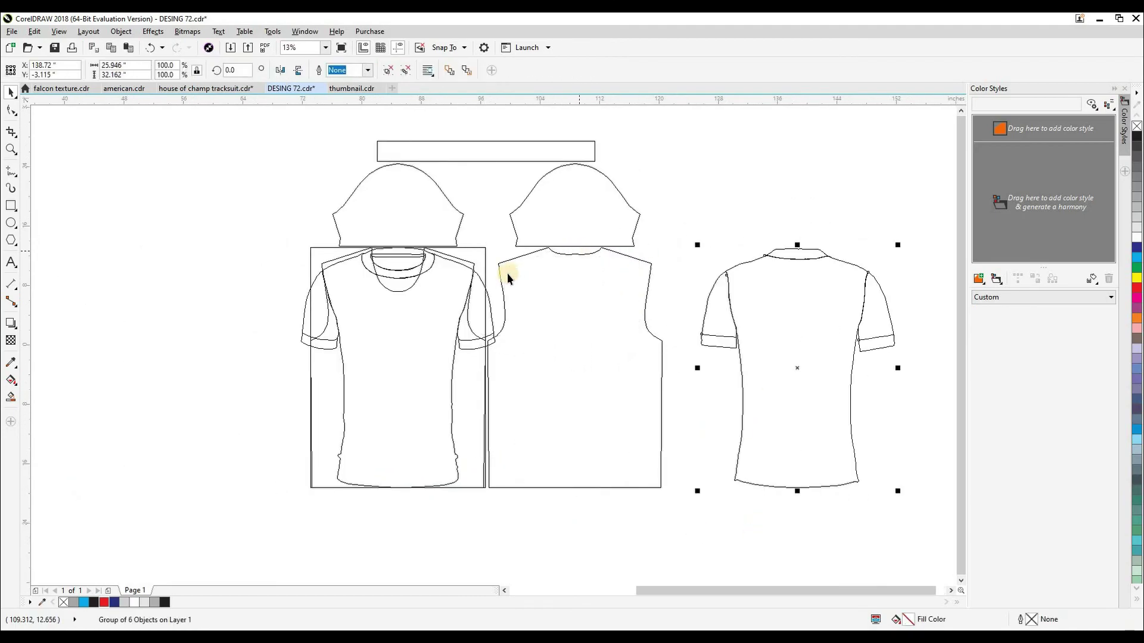
left_click(392, 256)
key("Left")
left_click(292, 378)
key("shift+F9")
left_click_drag(470, 403, 709, 403)
left_click(466, 405)
left_click(499, 399)
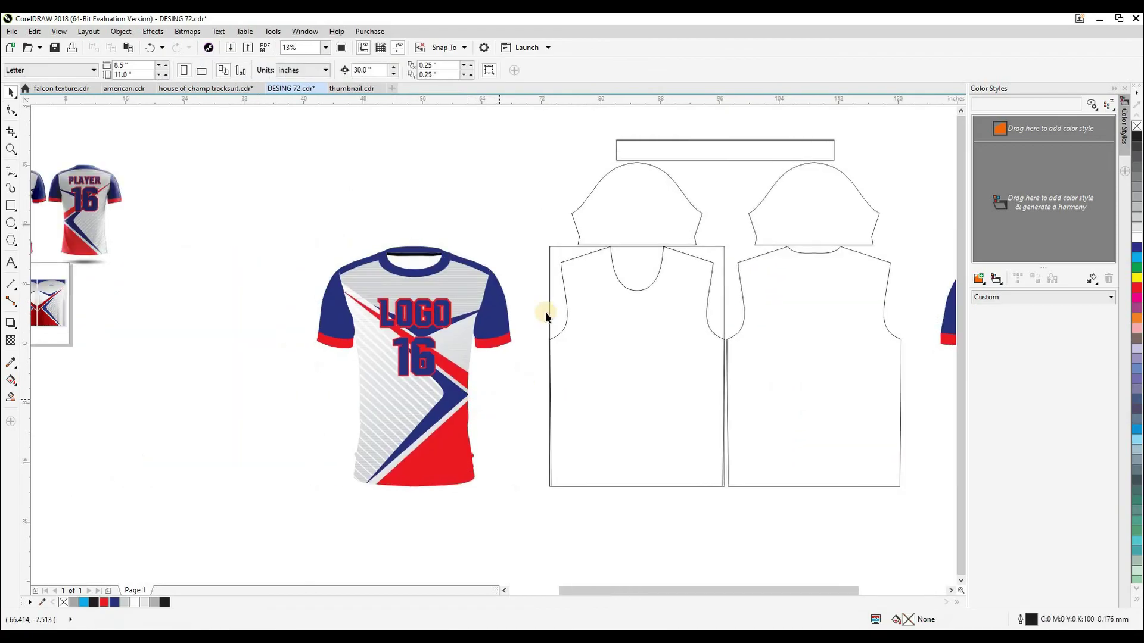
Extract the clipped artwork from the front shirt body and move its LOGO and number 16 text onto the front panel.
left_click(479, 406)
key("ctrl+u")
left_click(462, 462)
key("alt+c")
key("w")
key("x")
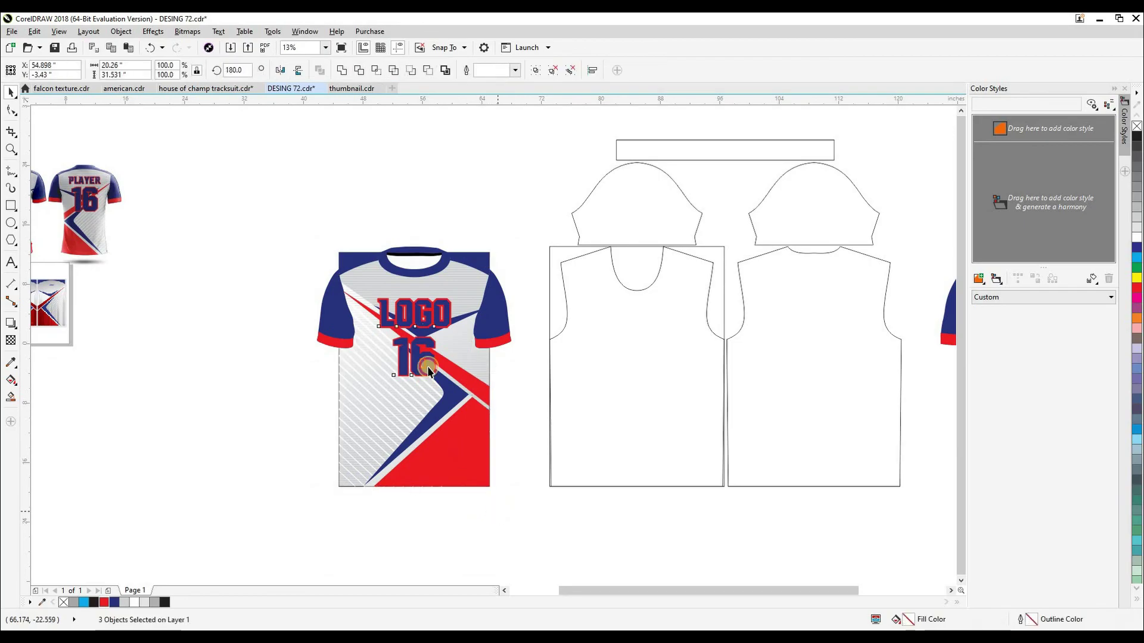
left_click_drag(427, 364, 653, 342)
left_click_drag(416, 313, 640, 313)
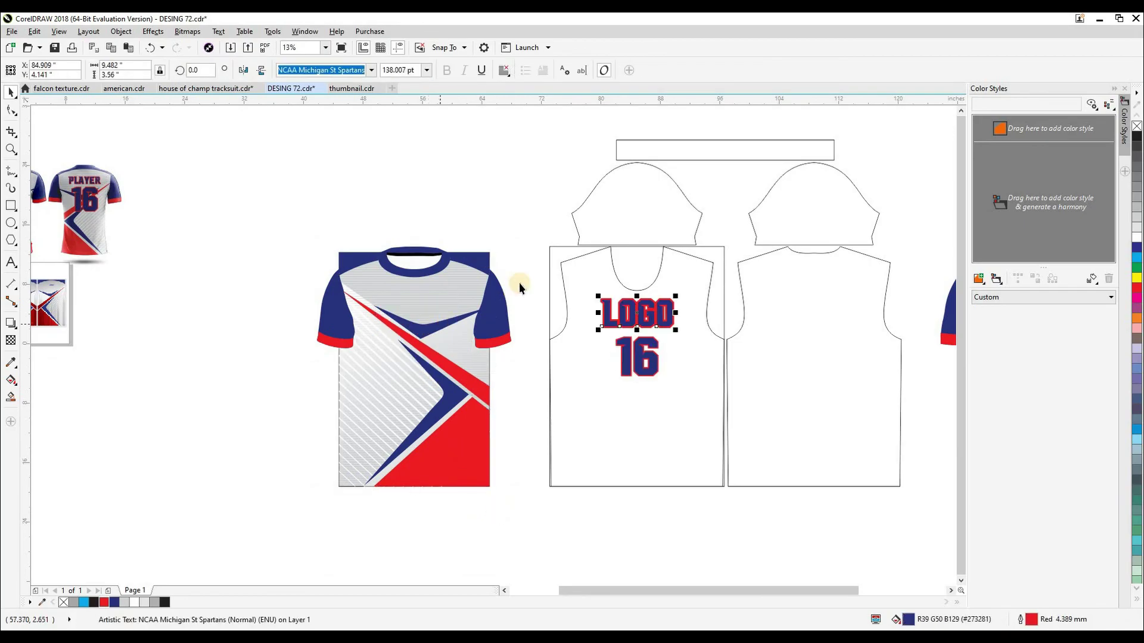
Stretch the front artwork to 23.48 by 32.3 inches, matching the front panel, and clip it centred inside the panel outline.
left_click(553, 254)
left_click(484, 258)
left_click(617, 487, "shift")
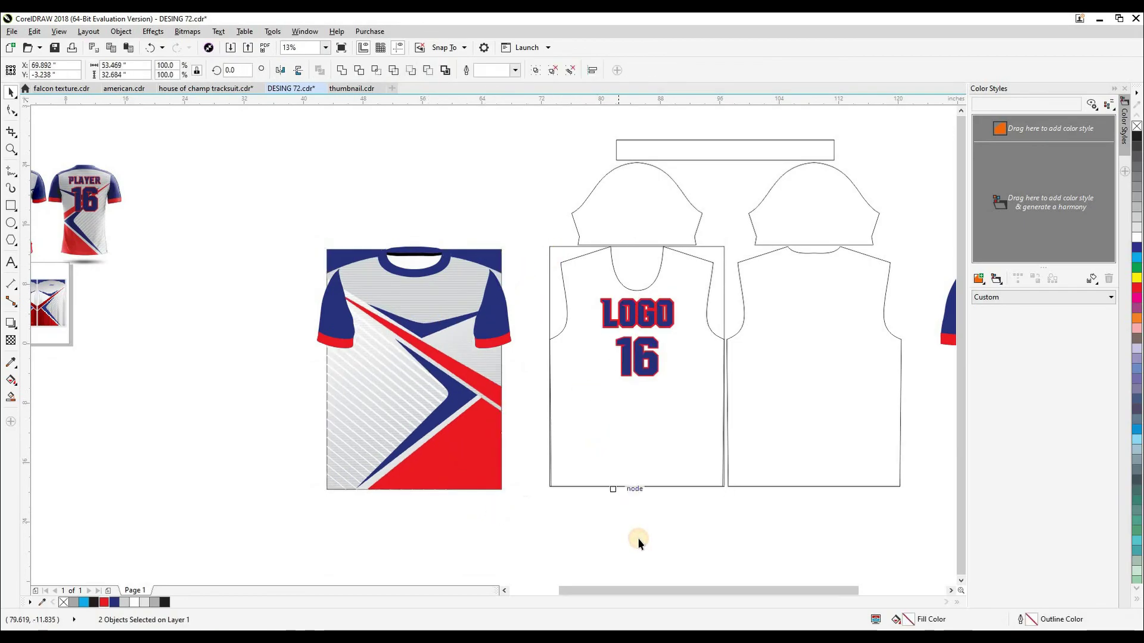
key("c")
left_click(637, 538)
left_click(551, 326)
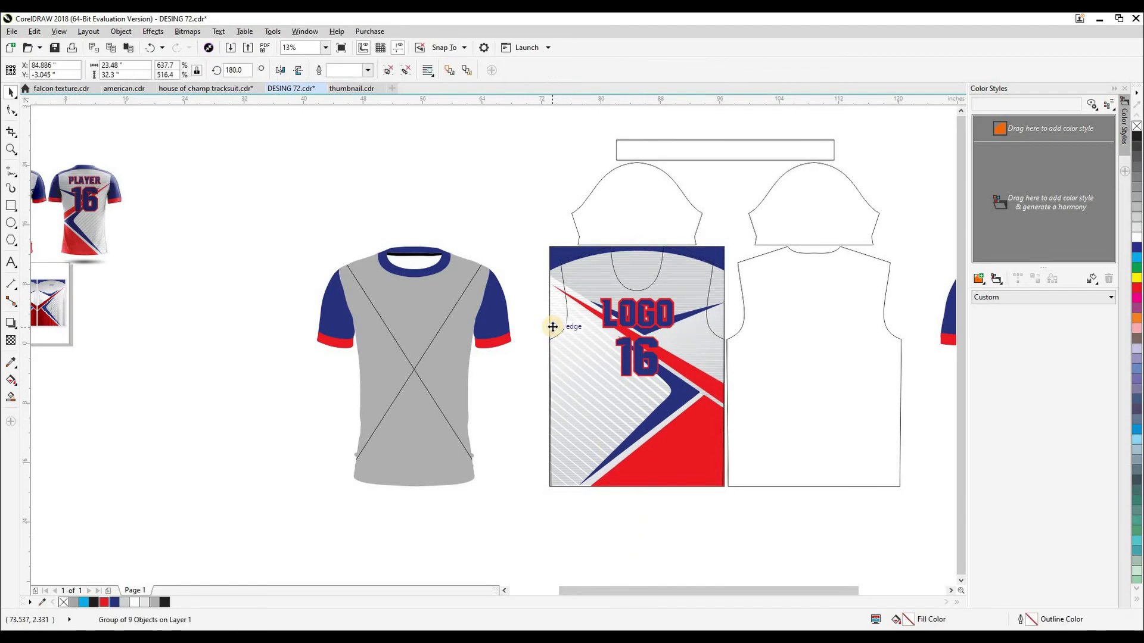
key("Escape")
left_click(714, 285)
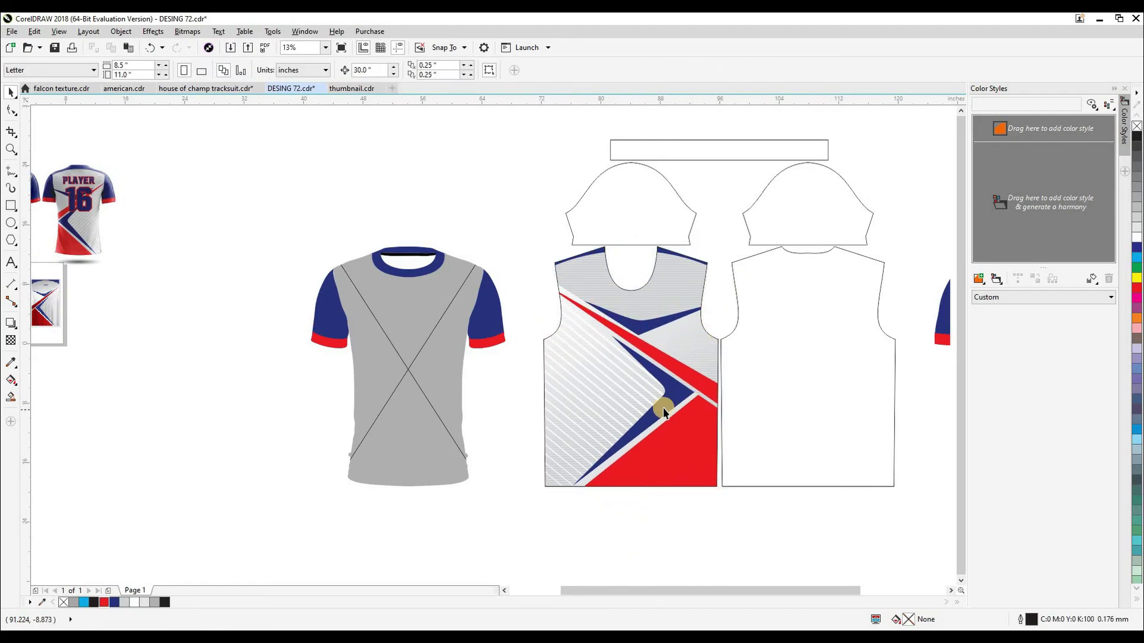
Remove the empty frame from the grey shirt body and shift the clipped artwork slightly down inside the front panel.
left_click(409, 386)
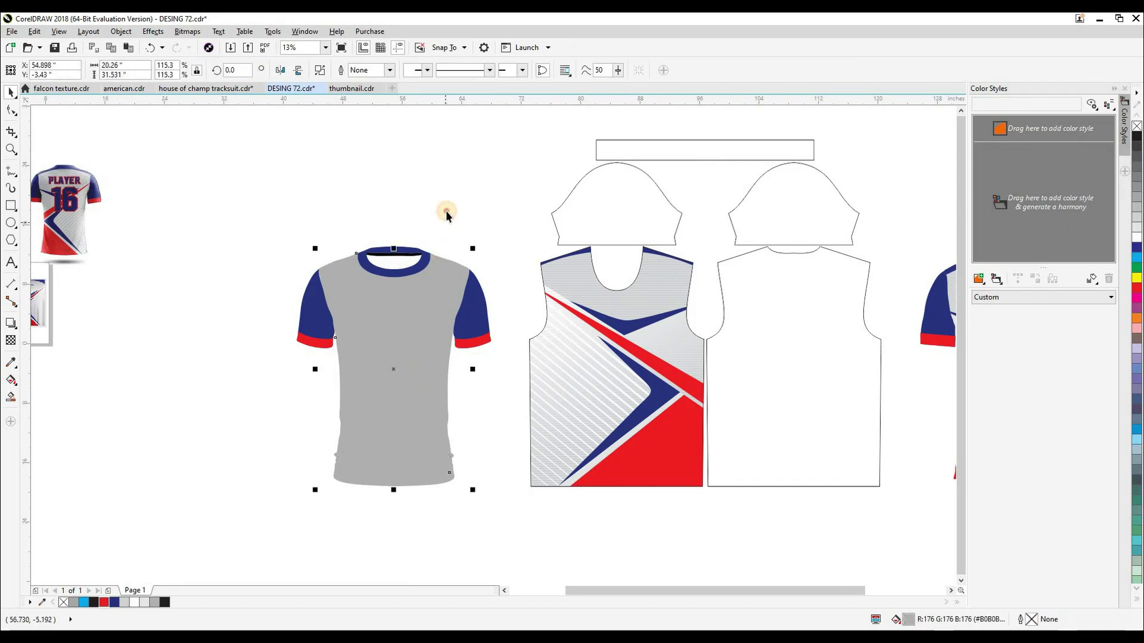
left_click(445, 210)
left_click_drag(557, 367, 625, 375)
left_click(662, 371, "ctrl")
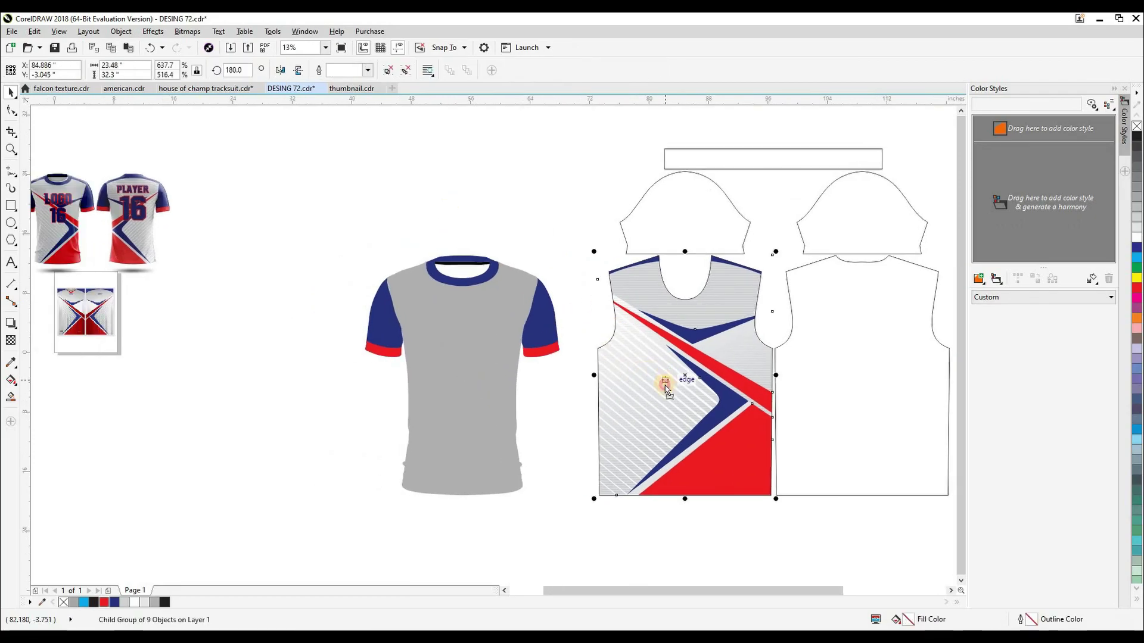
left_click_drag(665, 396, 663, 403)
scroll(707, 271, "up", 2)
left_click_drag(734, 350, 734, 348)
left_click(632, 283)
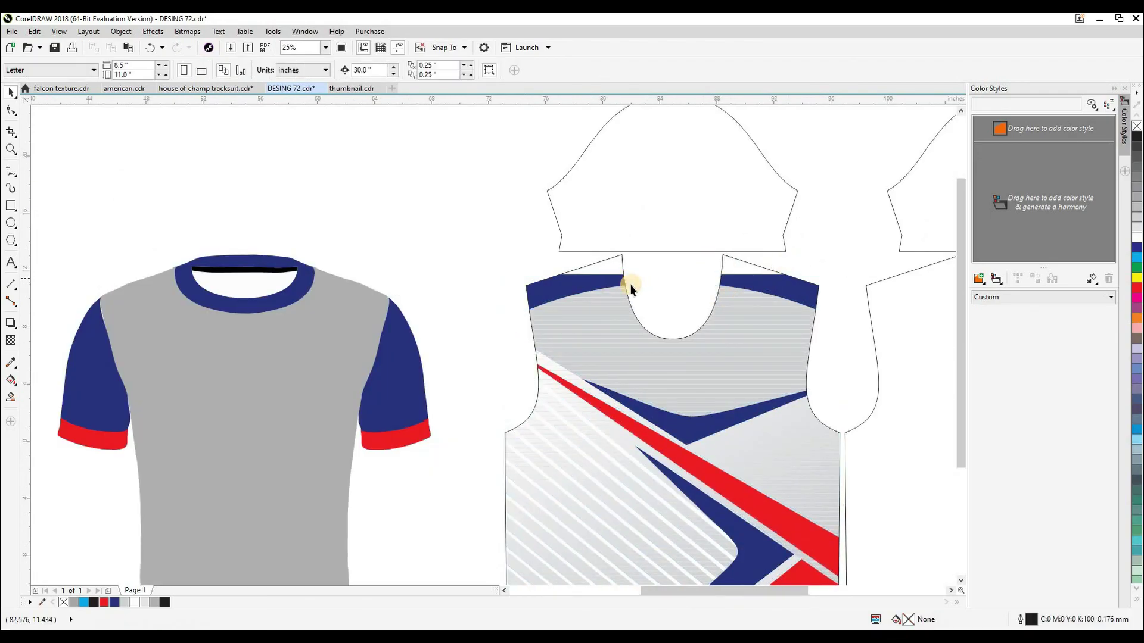
Fill the front panel's shoulder gap with a centred dark blue rectangle about 18 by 2 inches, clipped inside the panel.
scroll(630, 284, "up", 2)
mouse_move(352, 264)
left_mouse_down()
mouse_move(850, 312)
mouse_move(870, 324)
left_mouse_up()
key("space")
left_click(367, 464, "shift")
key("c")
left_click(290, 416)
left_click(352, 300)
left_click(115, 602)
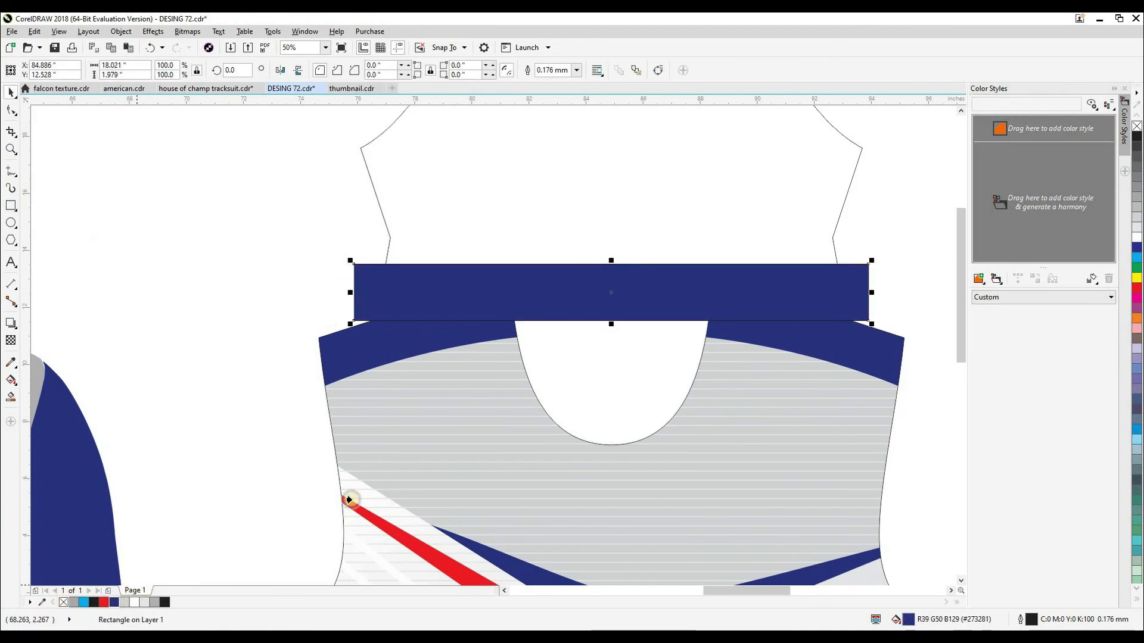
key("Delete")
Group all the artwork clipped inside the front panel.
scroll(378, 271, "down", 4)
double_click(424, 381)
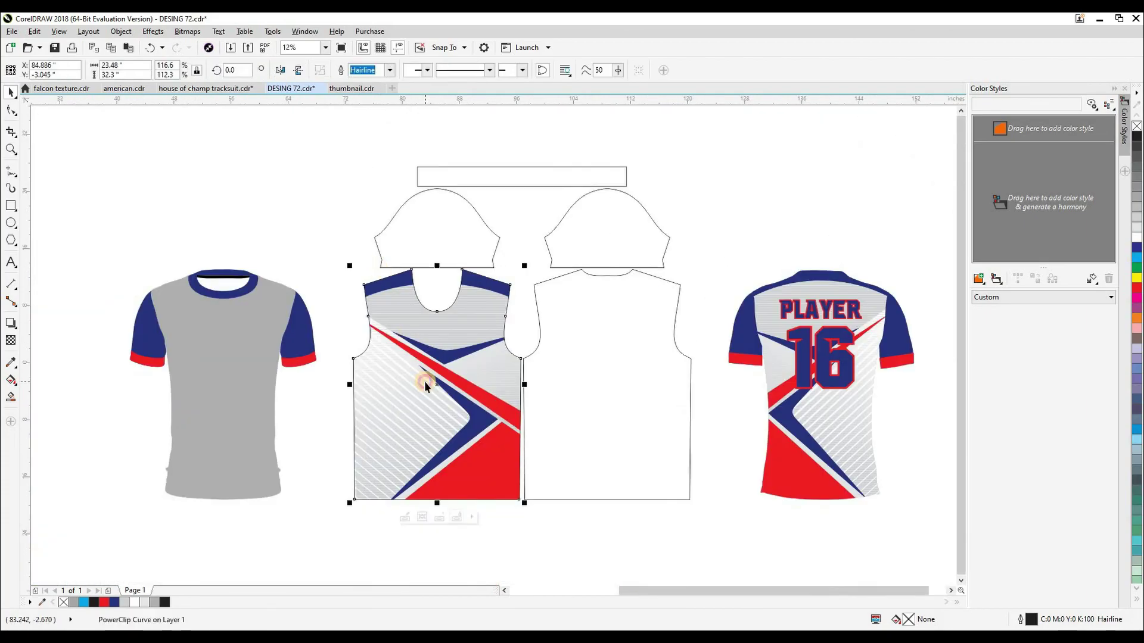
key("ctrl+a")
key("ctrl+g")
left_click(551, 554, "ctrl")
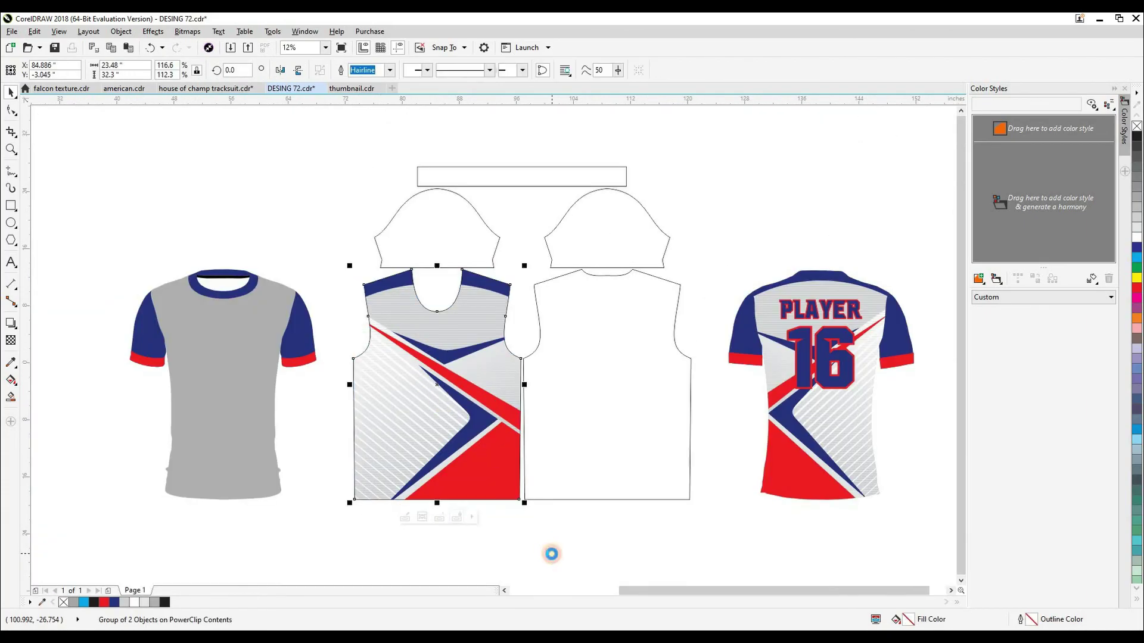
Copy the front panel's grouped artwork, centre the copy horizontally on the back panel and mirror it horizontally.
left_click(485, 463, "alt")
key("ctrl+c")
key("ctrl+v")
left_click(559, 450, "shift")
key("c")
left_click(567, 544)
left_click(586, 452)
left_click(281, 70)
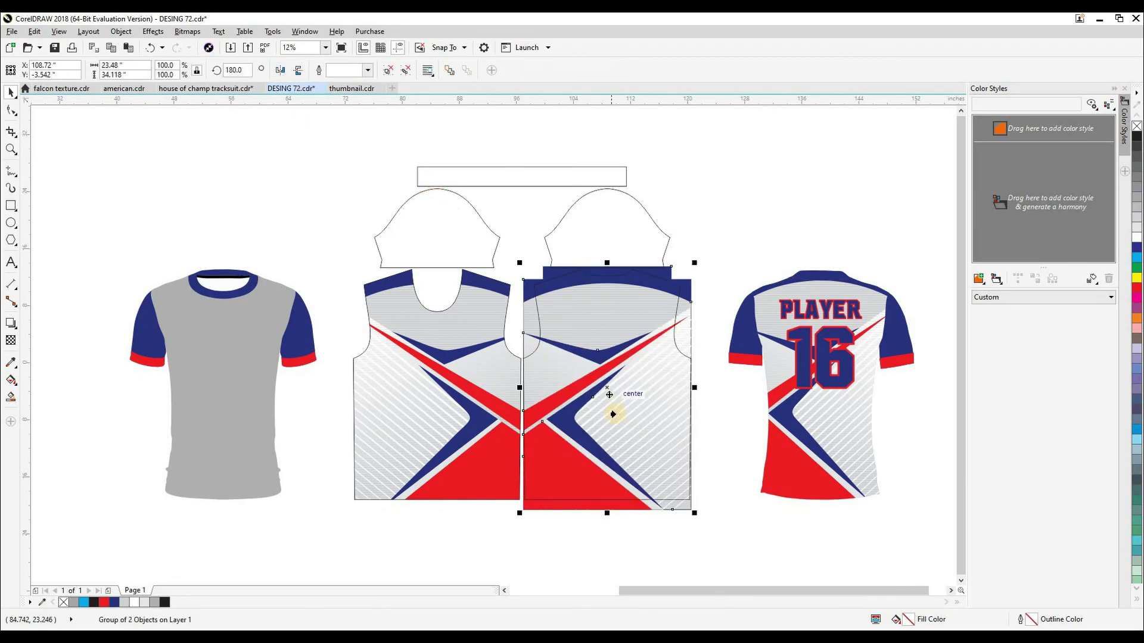
Clip the mirrored artwork inside the back panel outline.
left_click(777, 222)
left_click(610, 363)
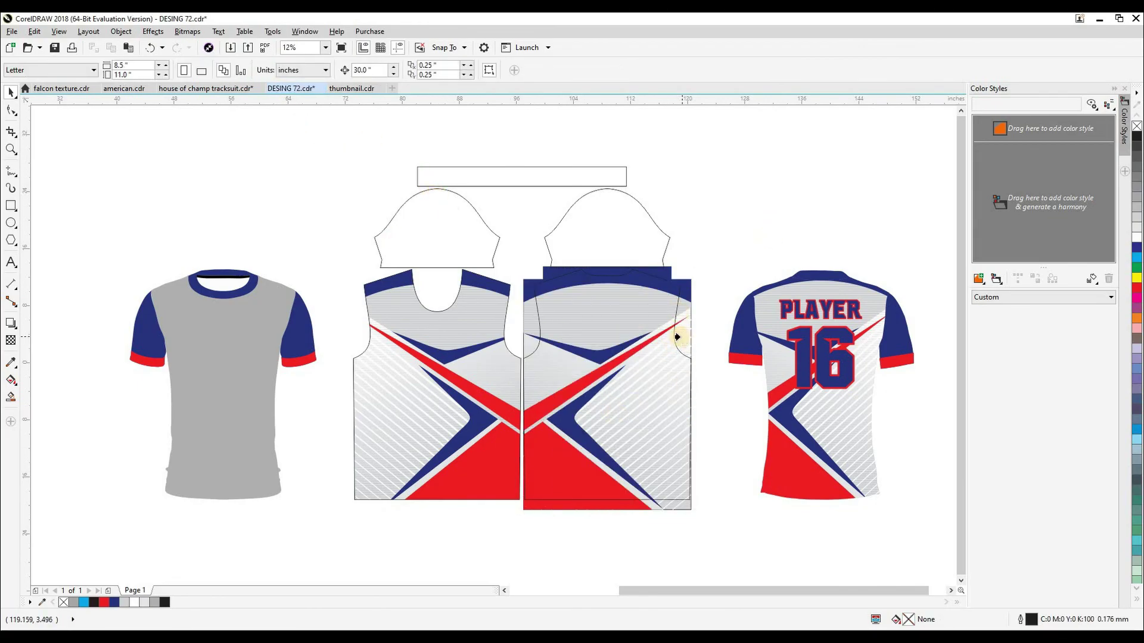
left_click(673, 337)
key("Escape")
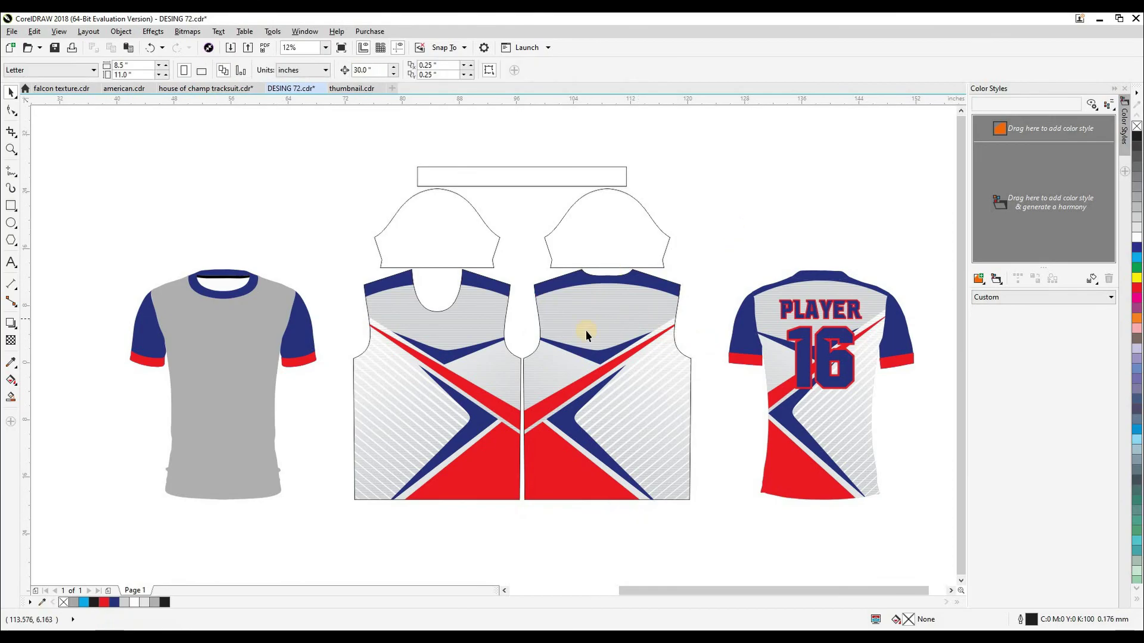
Bring the LOGO and number 16 text in front of the front panel artwork.
left_click(800, 341)
key("shift+F9")
left_click_drag(338, 435, 498, 311)
key("shift+F9")
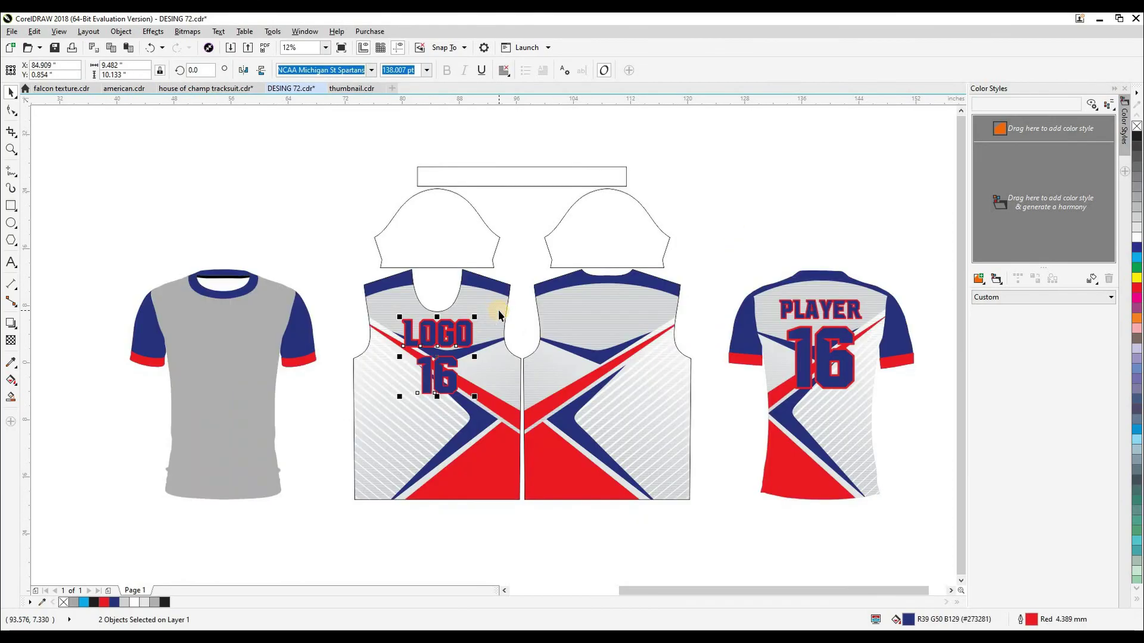
Set the red outline of the front panel's LOGO and number 16 text to 5.0 mm.
scroll(443, 329, "up", 4)
left_click(430, 334)
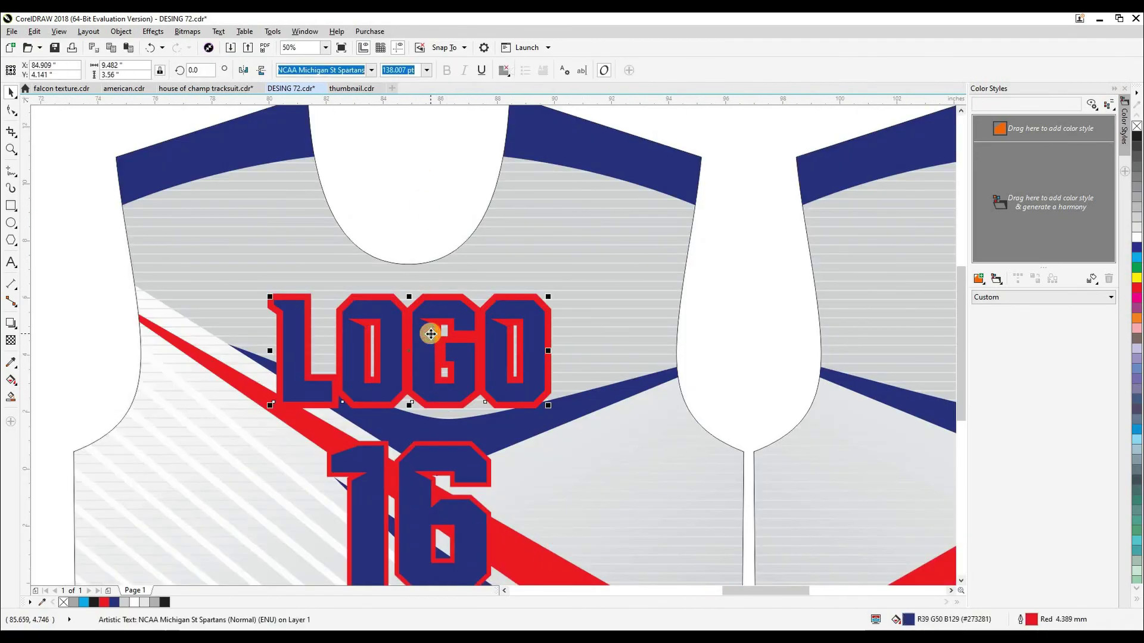
key("F12")
left_click(497, 249)
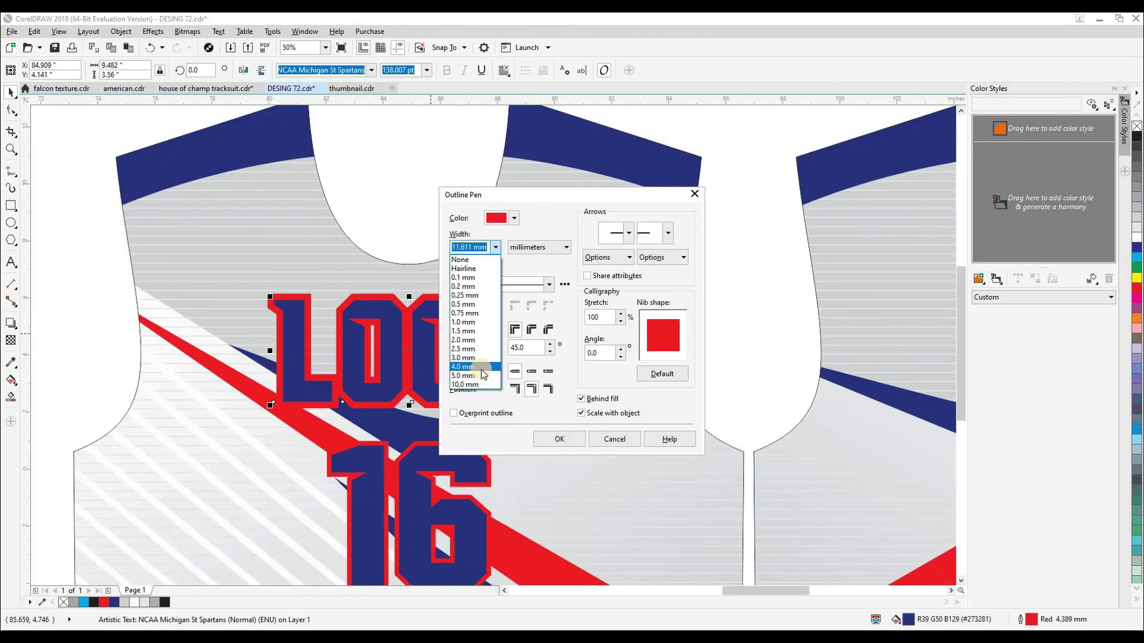
left_click(471, 374)
left_click(562, 442)
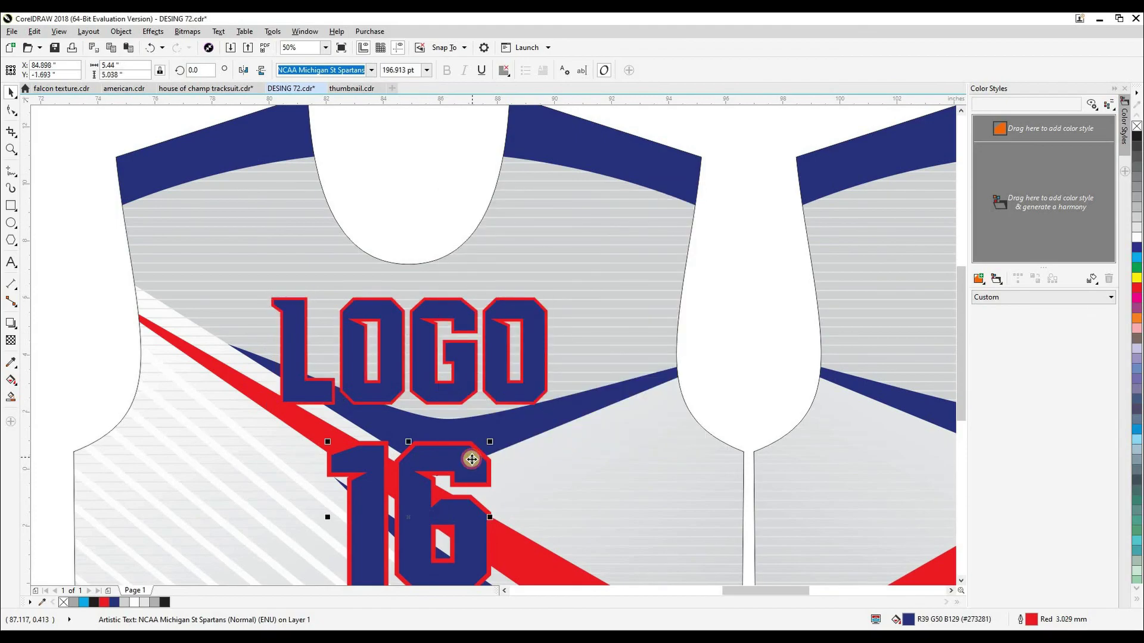
left_click(471, 454, "shift")
left_click(464, 392)
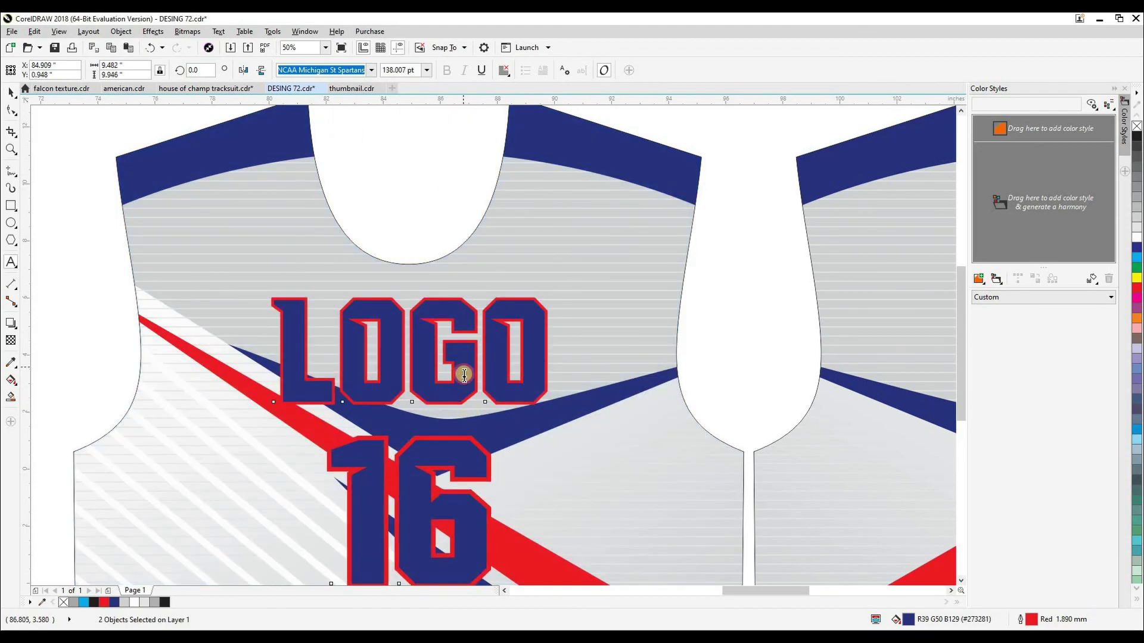
Reposition the LOGO and number 16 text together slightly lower on the front panel.
scroll(464, 377, "down", 2)
scroll(481, 376, "up", 2)
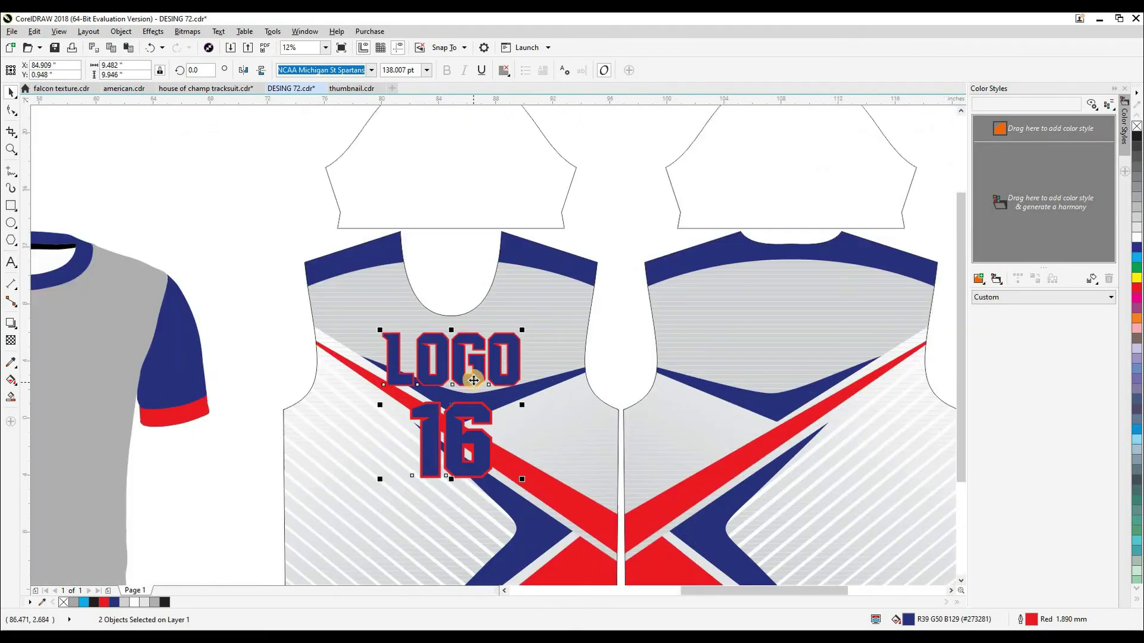
left_click_drag(481, 376, 474, 372)
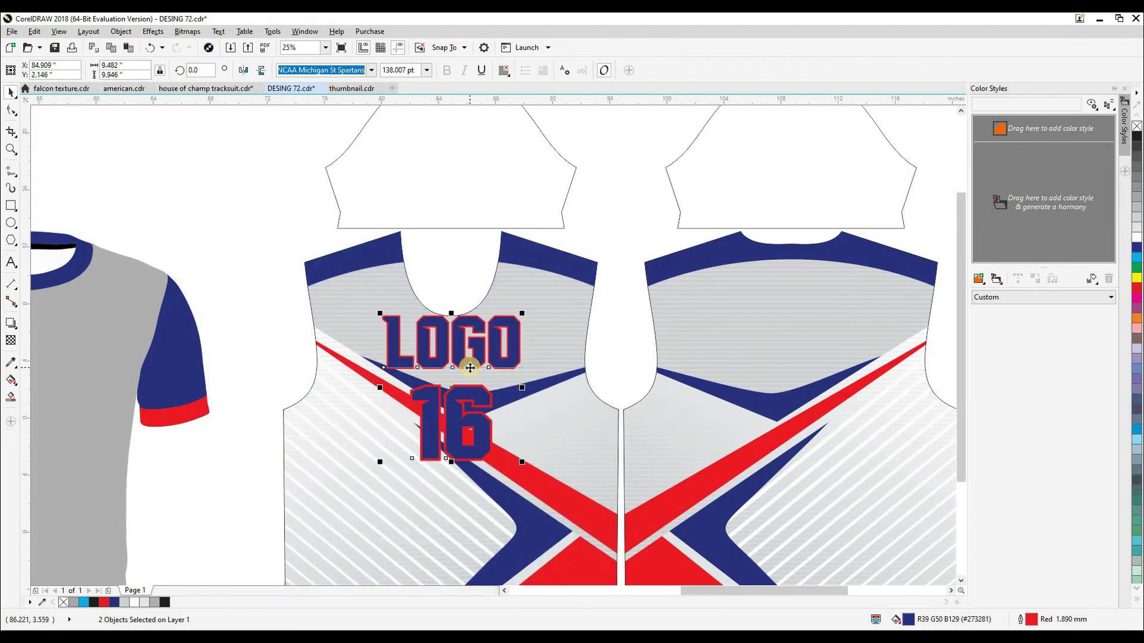
key("ctrl+z")
scroll(480, 358, "down", 1)
left_click(633, 266)
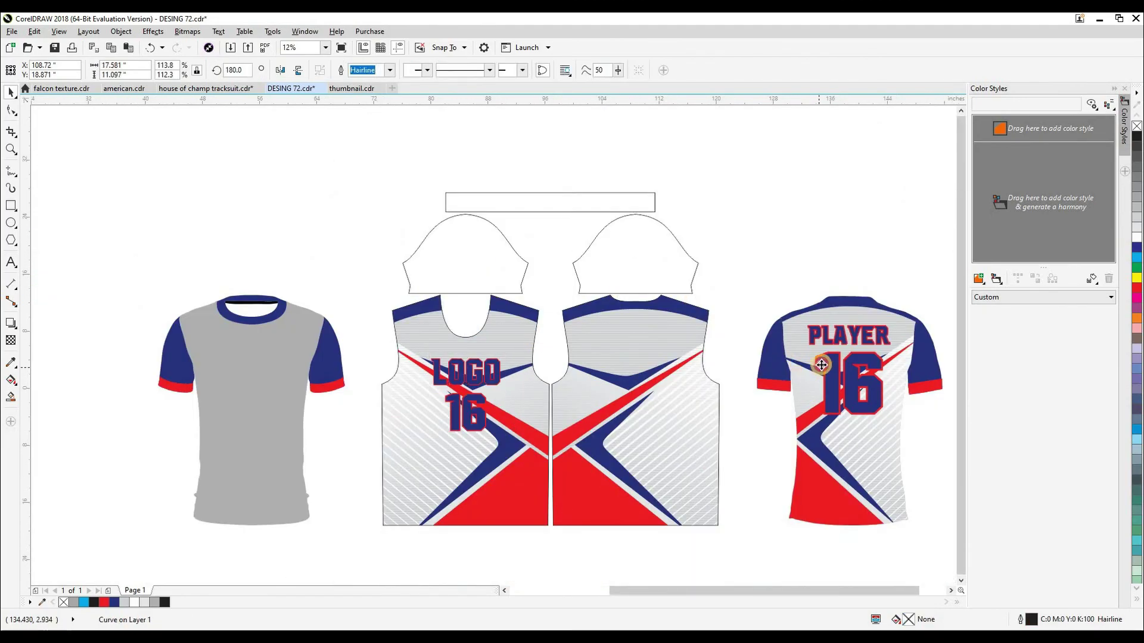
Ungroup the back shirt and extract the clipped artwork and text from its body.
left_click(822, 365)
left_click(823, 262)
left_click(824, 334)
left_click(834, 244)
left_click(841, 361)
key("ctrl+u")
left_click(855, 292)
left_click(850, 348)
key("alt+x")
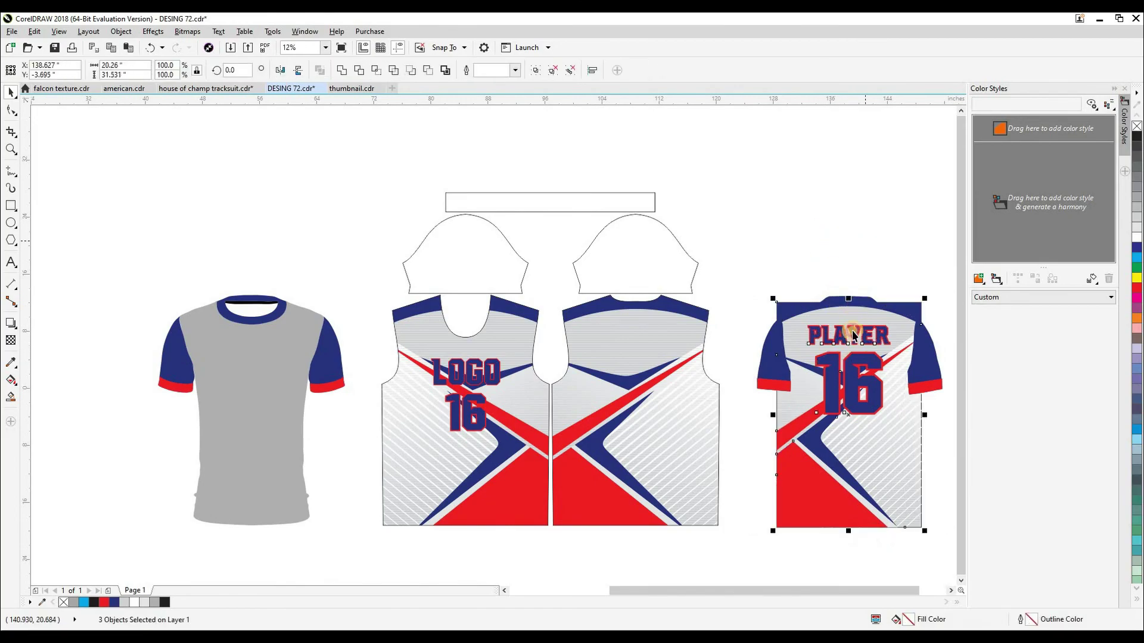
Move the PLAYER and number 16 text onto the back panel, in front of its artwork and centred horizontally.
left_click(858, 289)
left_click(854, 337)
left_click(849, 359, "shift")
key("Return")
key("Left")
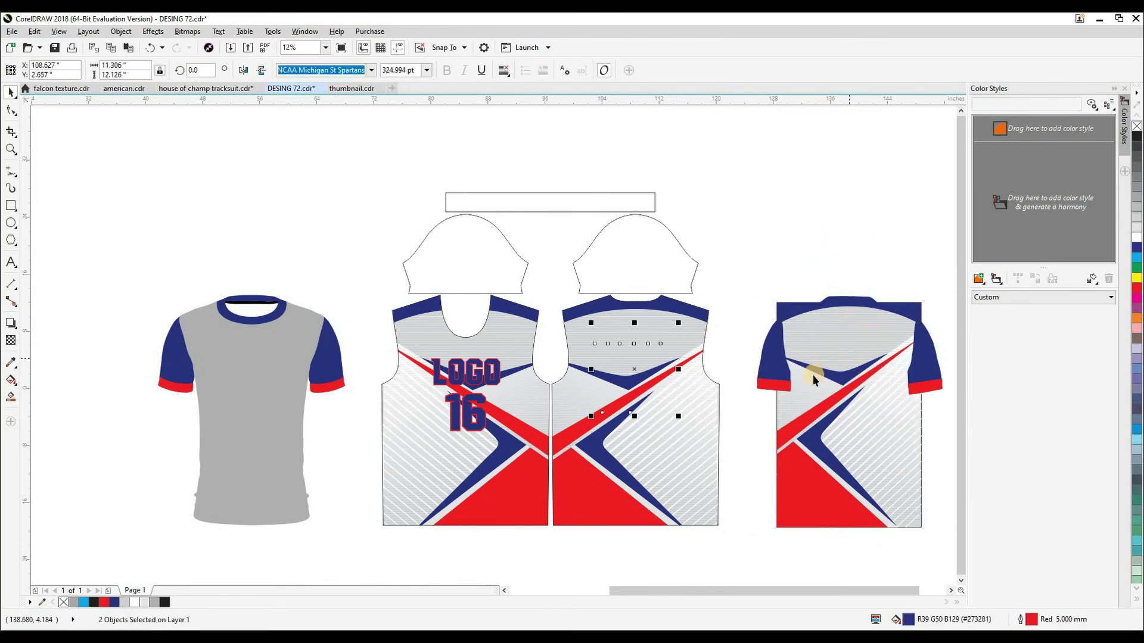
left_click(667, 469, "shift")
key("c")
left_click(749, 258)
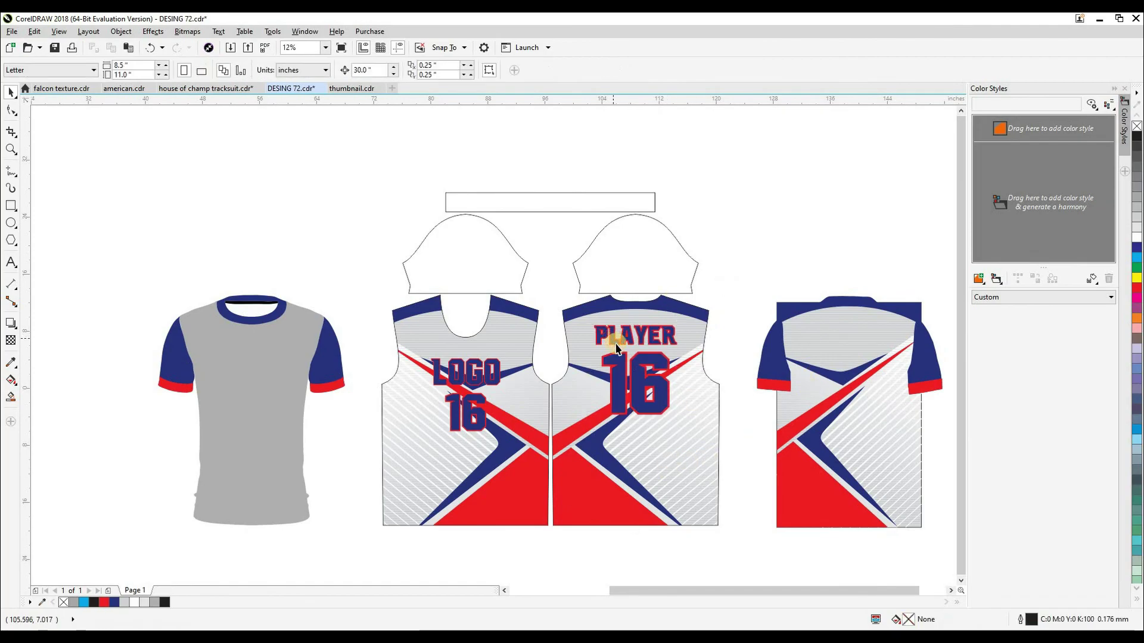
Delete the leftover back shirt and its extracted artwork.
scroll(763, 359, "down", 2)
left_click_drag(733, 274, 879, 470)
key("Delete")
key("z")
left_click_drag(681, 425, 698, 448)
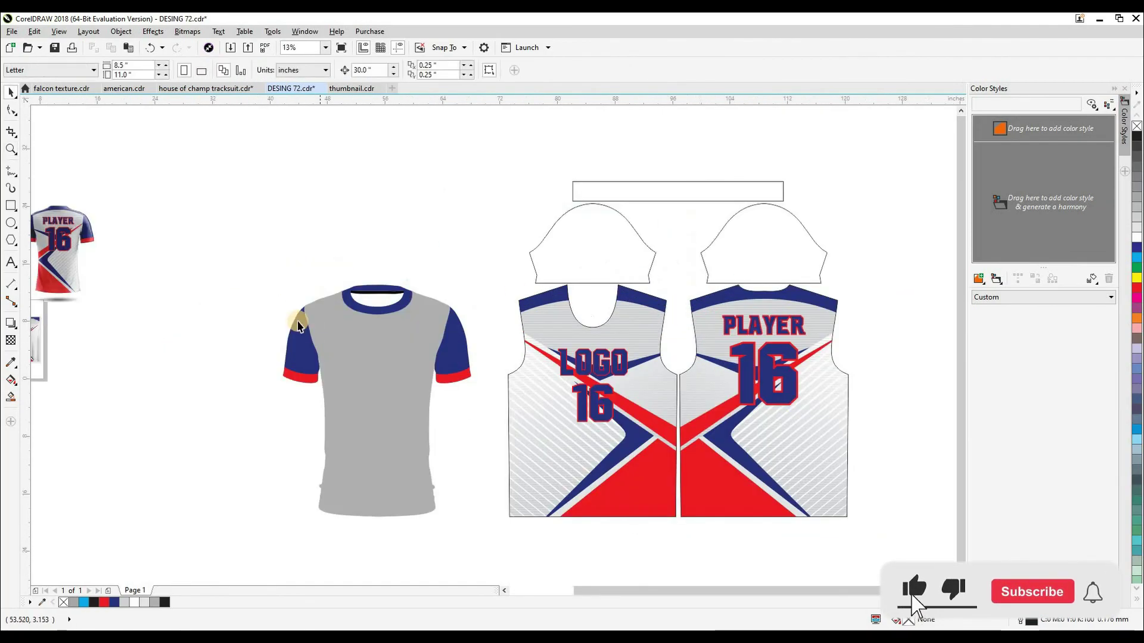
Fill both sleeve pieces and the collar strip with the dark blue sampled from the front shirt's sleeve.
key("i")
left_click(453, 358)
left_click(593, 244)
left_click(718, 242)
left_click(663, 192)
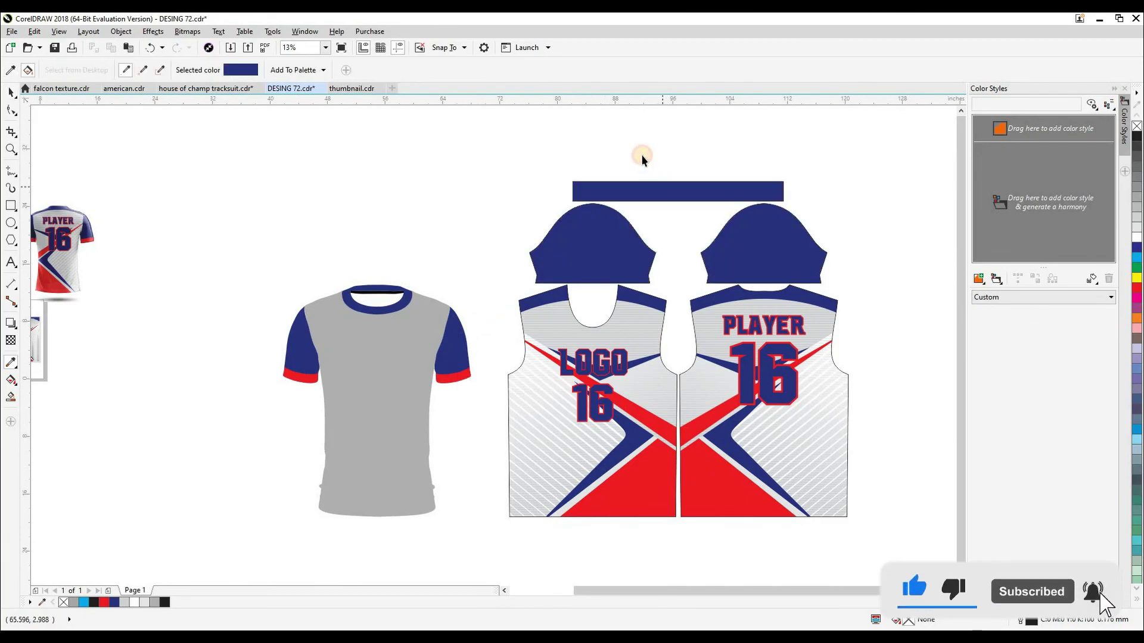
Draw a rectangle about 16.2 by 1.3 inches across the hem of the sleeve above the front panel and centre it on the sleeve.
key("space")
scroll(593, 269, "up", 4)
key("F6")
left_click_drag(366, 301, 864, 337)
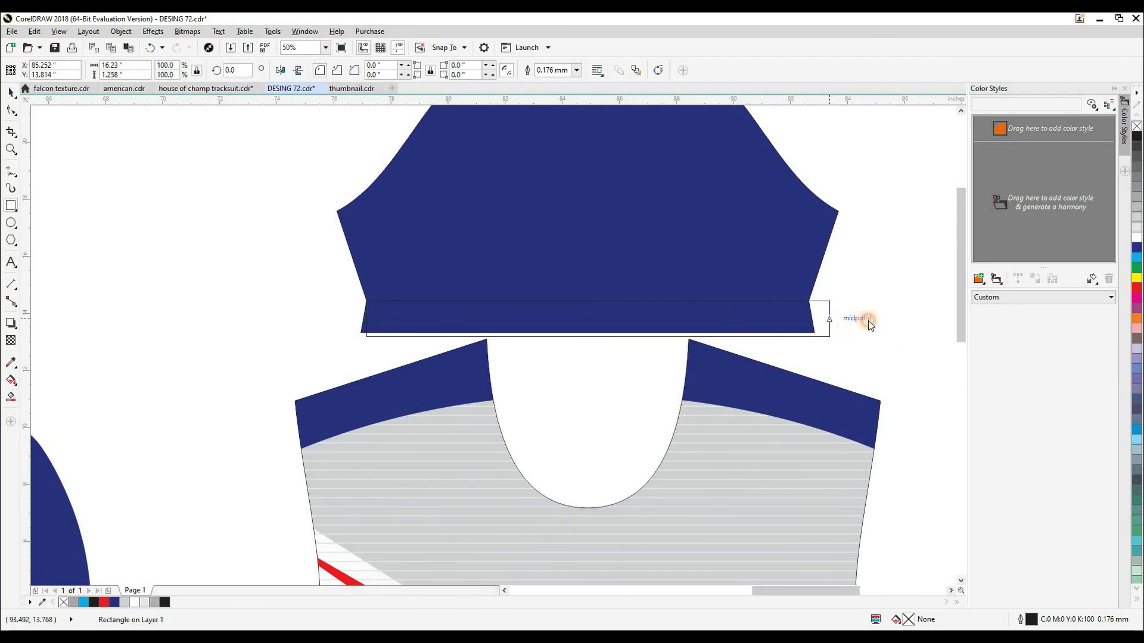
key("space")
left_click(476, 251, "shift")
left_click(557, 338, "shift")
Resize the hem rectangle to about 17.9 by 2.4 inches, resting on the sleeve's lower edge, and fill it with red.
scroll(566, 338, "up", 1)
left_click(593, 347)
left_click(588, 333)
left_click_drag(606, 337, 605, 290)
scroll(595, 348, "down", 1)
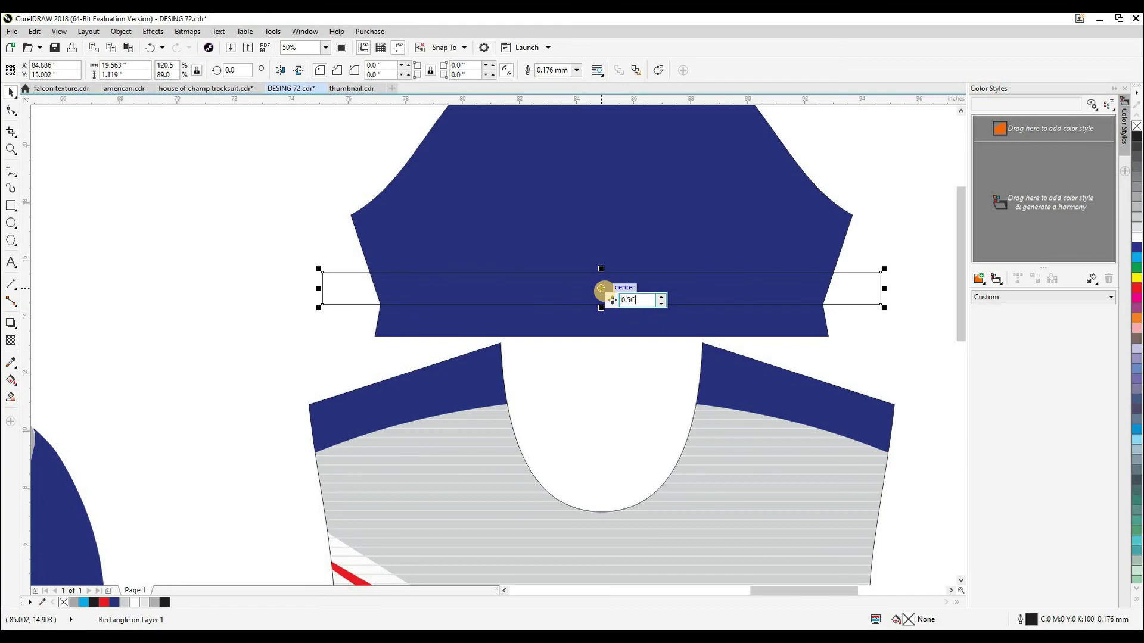
left_click_drag(605, 291, 600, 340)
left_click_drag(865, 306, 841, 304)
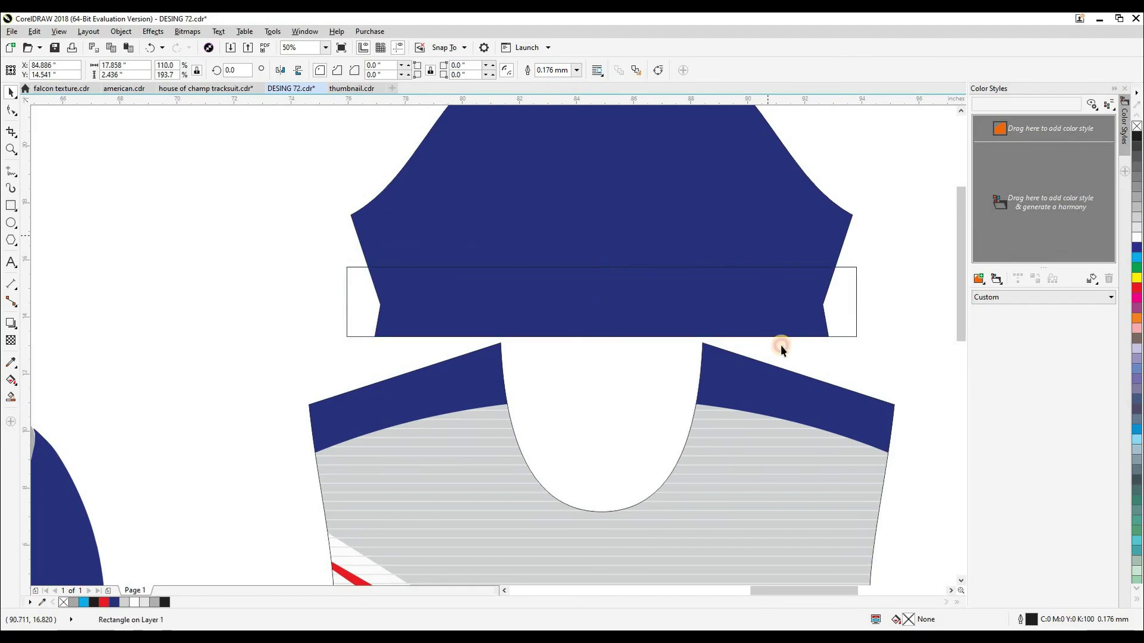
left_click(105, 603)
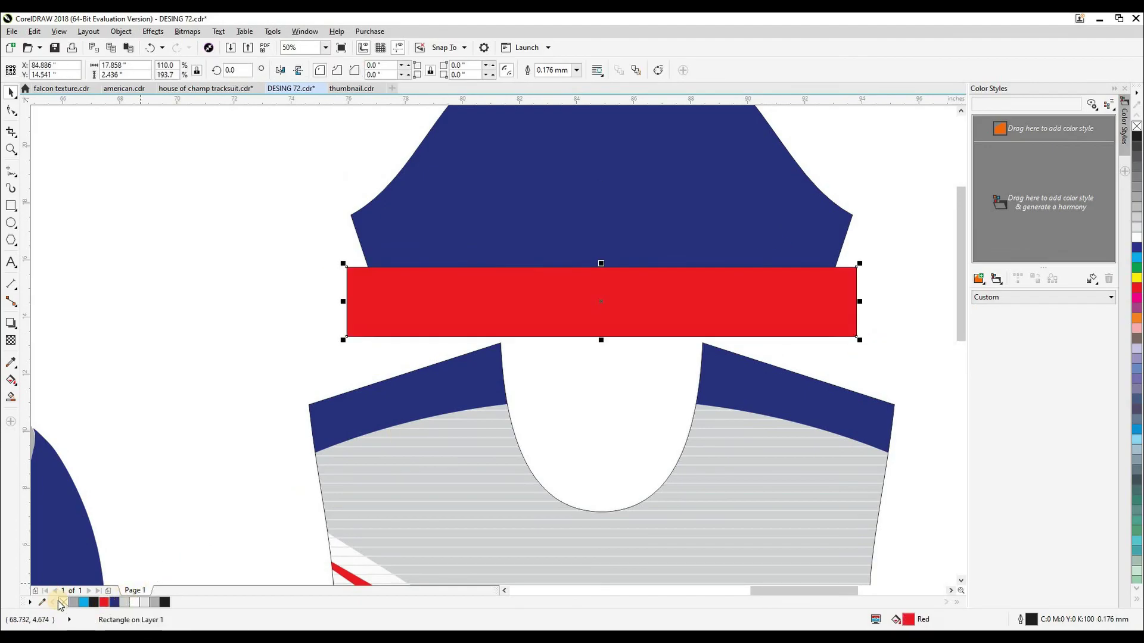
Clip the red hem band inside the sleeve and delete the plain blue sleeve above the back panel.
scroll(493, 324, "down", 5)
left_click(444, 335)
key("Delete")
Duplicate the finished sleeve and centre the copy horizontally above the back panel.
scroll(414, 340, "up", 1)
left_click_drag(406, 332, 454, 331)
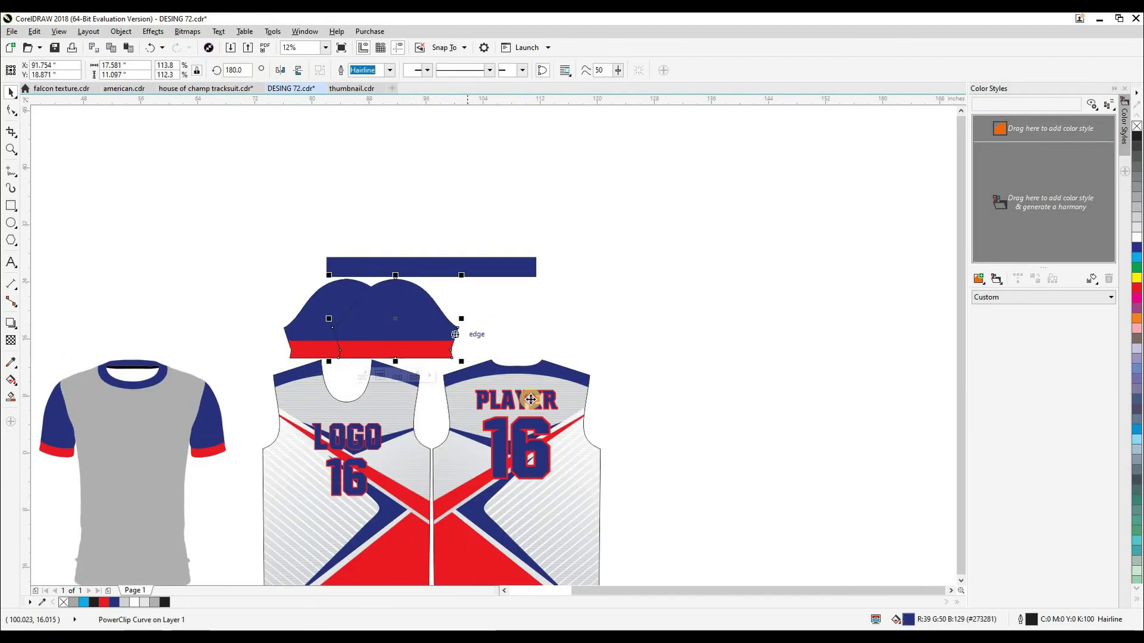
left_click(531, 401, "shift")
key("c")
left_click(659, 361)
key("F4")
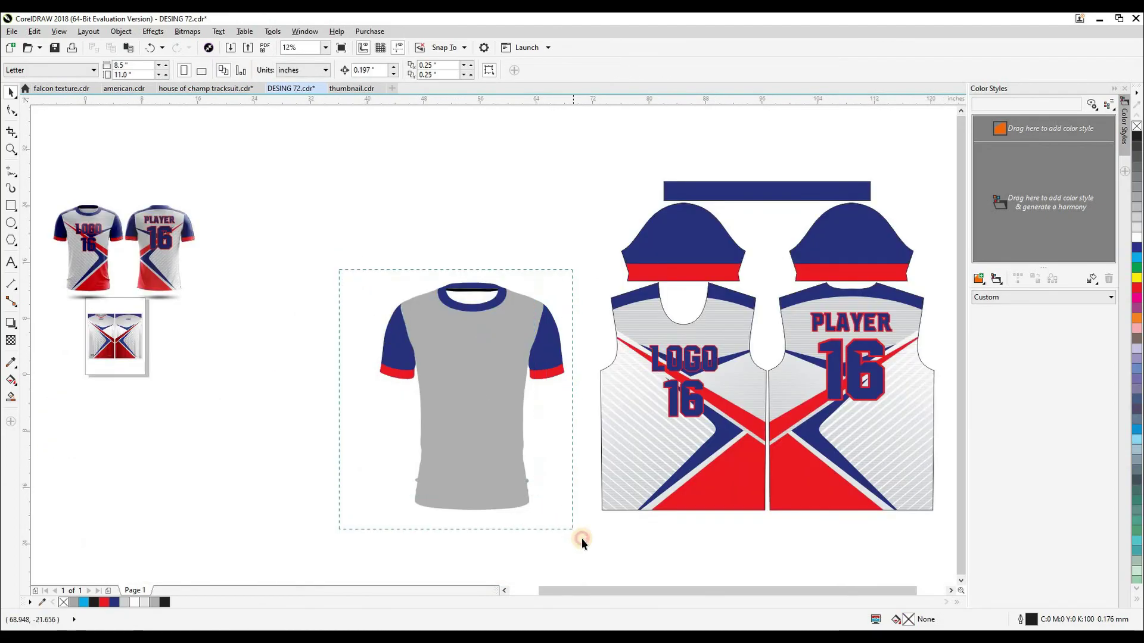
Replace the leftover grey shirt with the grouped front and back mockups, enlarged to about 51.4 by 35 inches beside the pattern pieces.
scroll(453, 373, "down", 1)
left_click_drag(352, 342, 357, 346)
key("ctrl+g")
left_click_drag(305, 314, 531, 317)
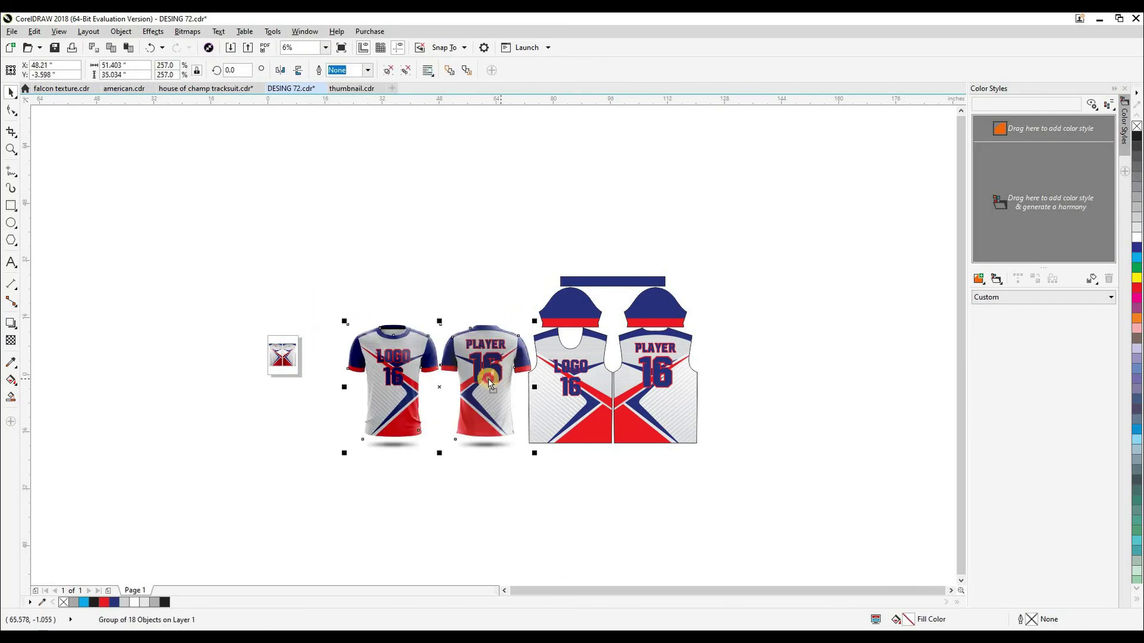
key("z")
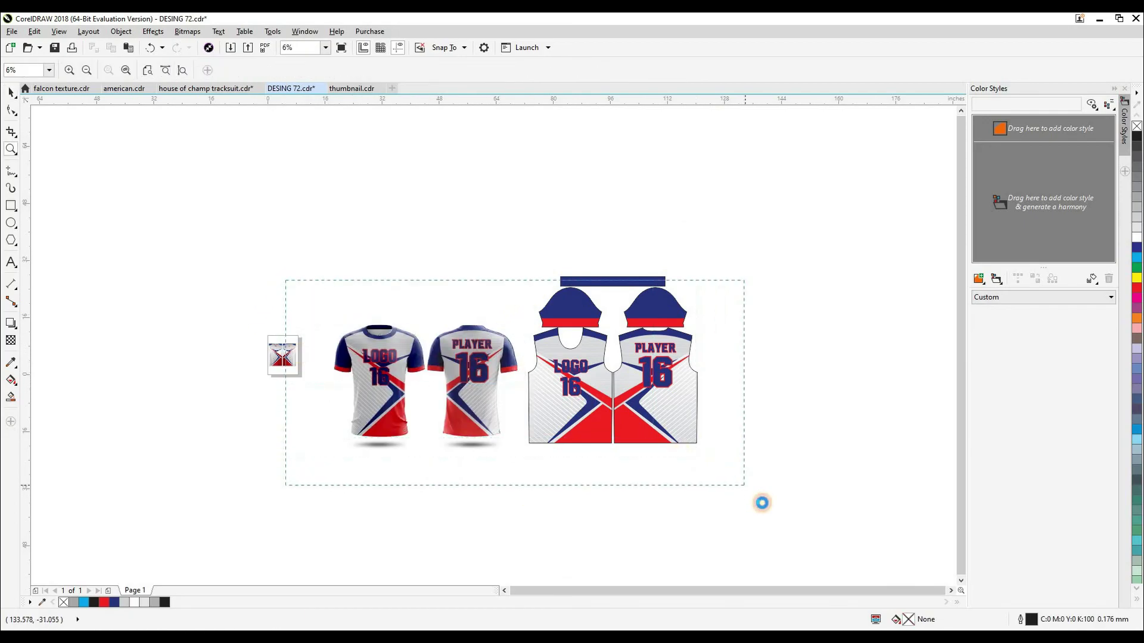
left_click_drag(285, 280, 760, 494)
left_click_drag(685, 546, 736, 557)
scroll(725, 527, "down", 1)
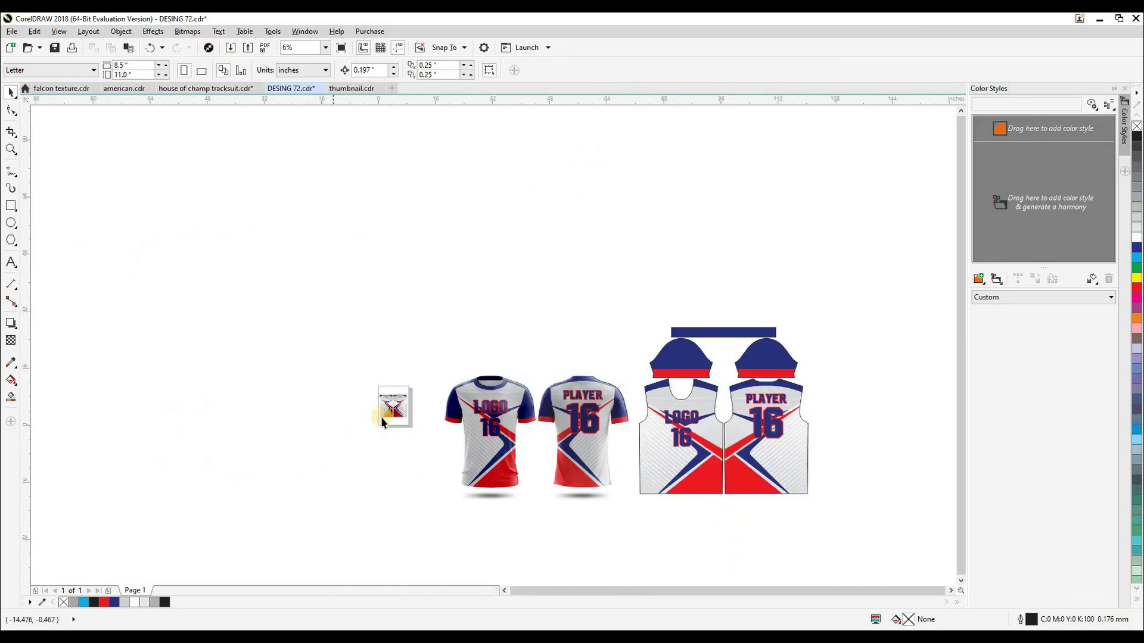
Delete the small leftover artwork on the page.
left_click(382, 422)
right_click(382, 422)
left_click_drag(341, 317, 429, 458)
key("Delete")
left_click_drag(429, 458, 344, 387)
key("F4")
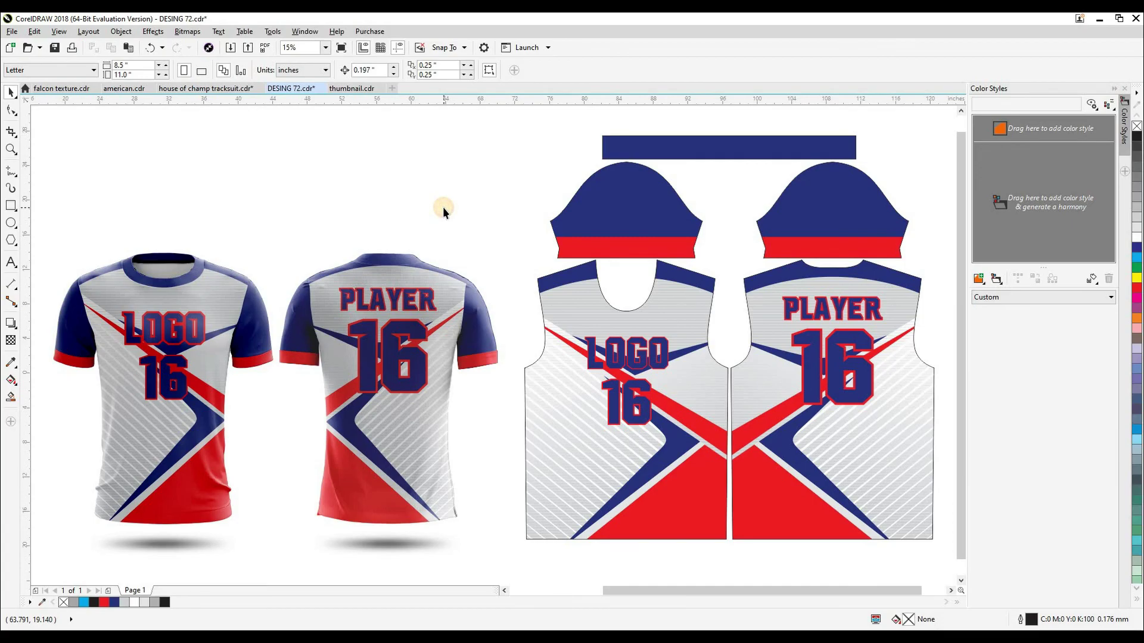